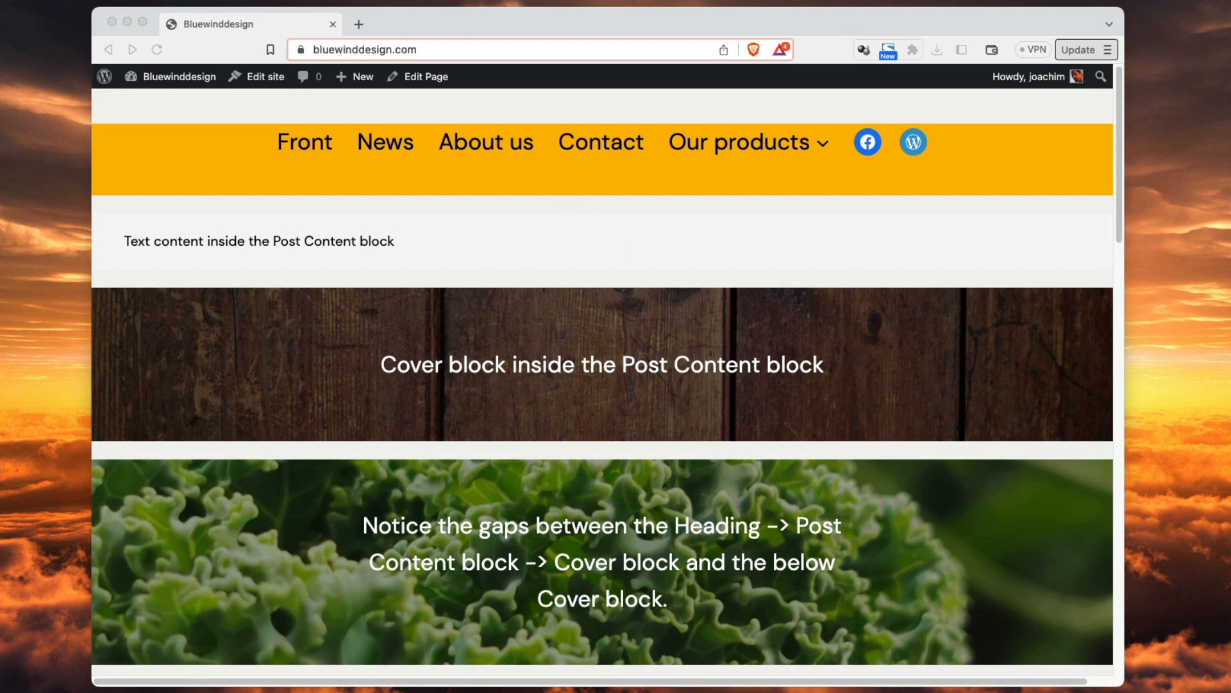
- Read the FSE Program Testing Call #24 post, covering its overview, test site setup and the instructions for creating new items
{"action": "left_click_drag", "start_coordinate": [0, 31], "coordinate": [505, 24]}
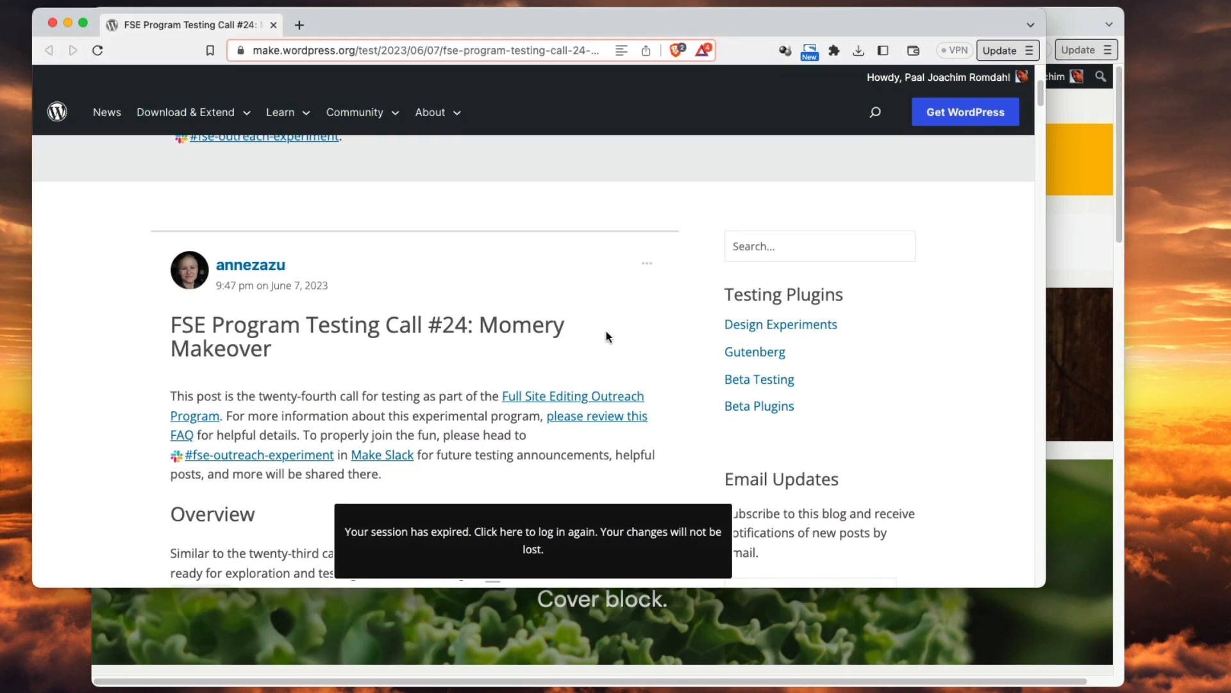
{"action": "scroll", "coordinate": [606, 331], "scroll_direction": "down", "scroll_amount": 6}
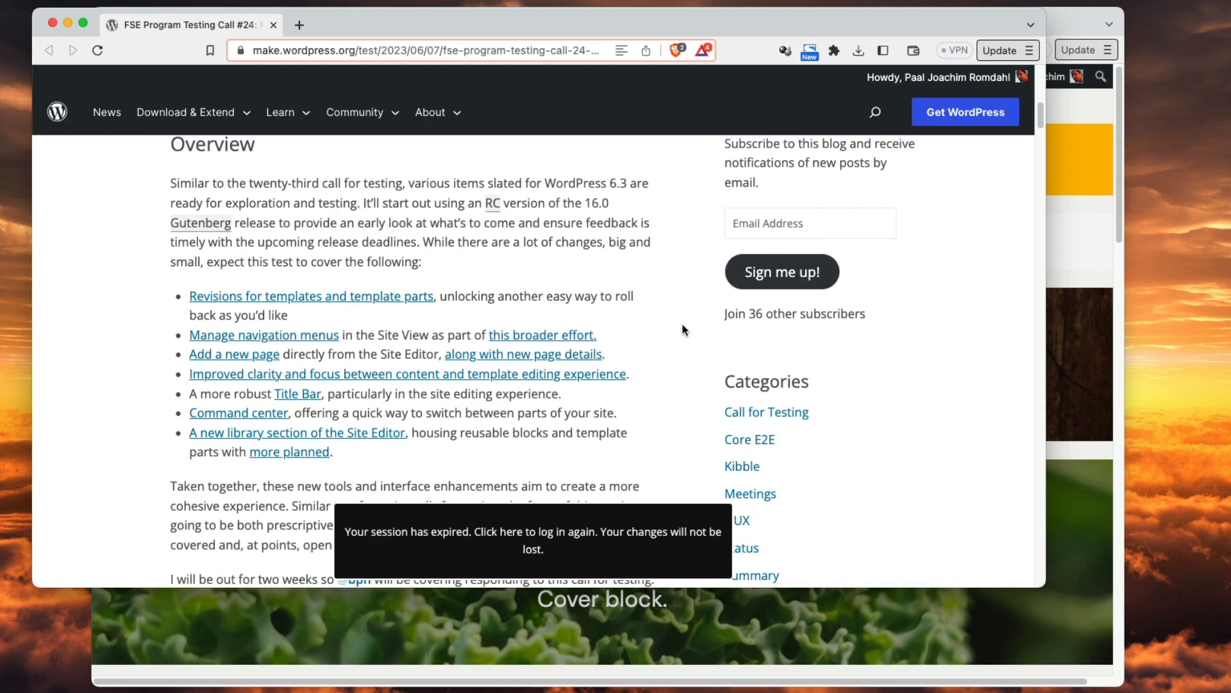
{"action": "scroll", "coordinate": [682, 329], "scroll_direction": "down", "scroll_amount": 12}
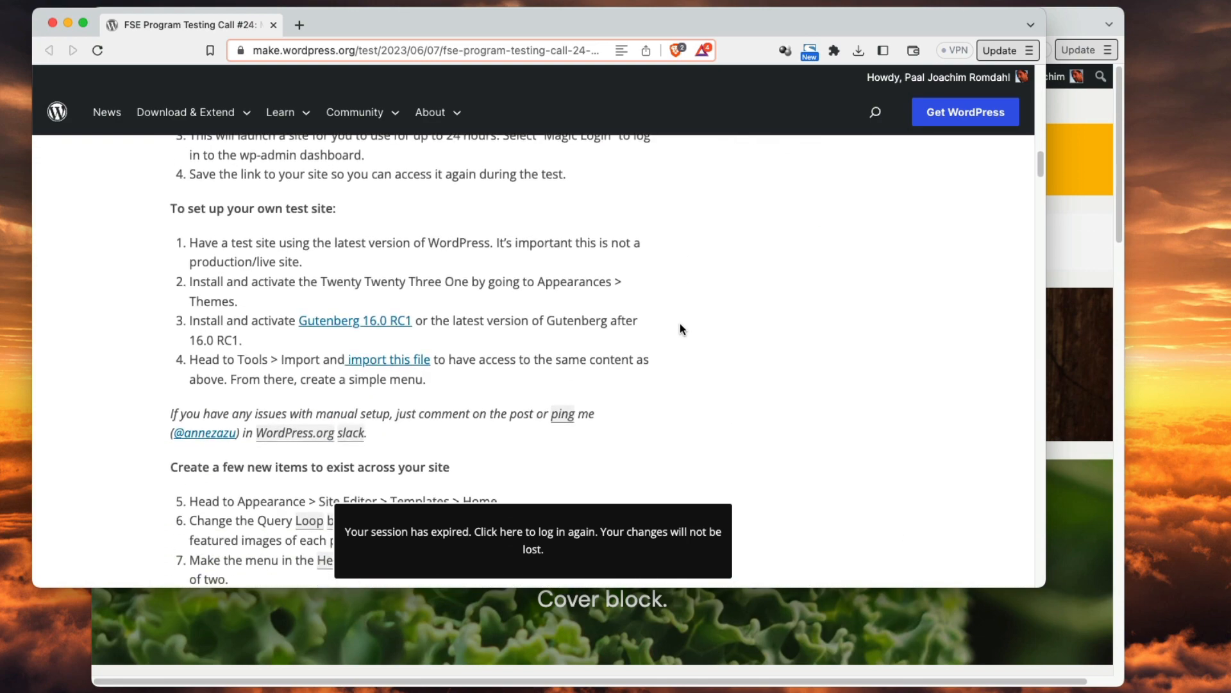
{"action": "scroll", "coordinate": [681, 328], "scroll_direction": "down", "scroll_amount": 5}
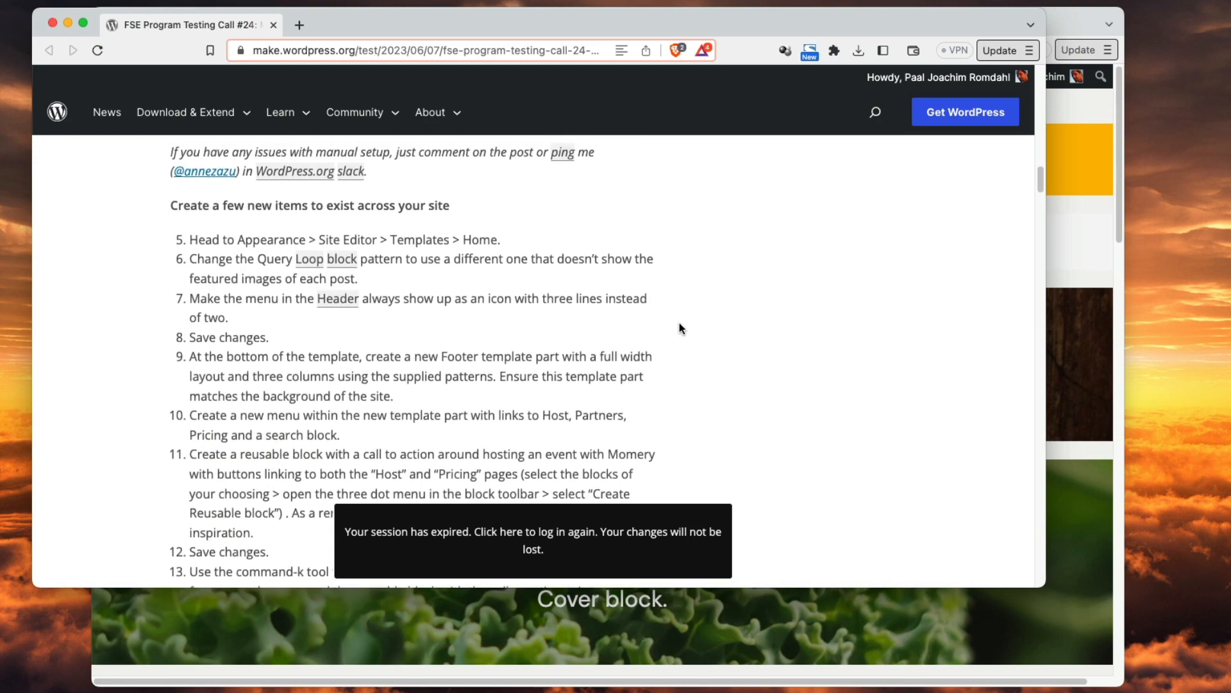
{"action": "scroll", "coordinate": [681, 328], "scroll_direction": "up", "scroll_amount": 4}
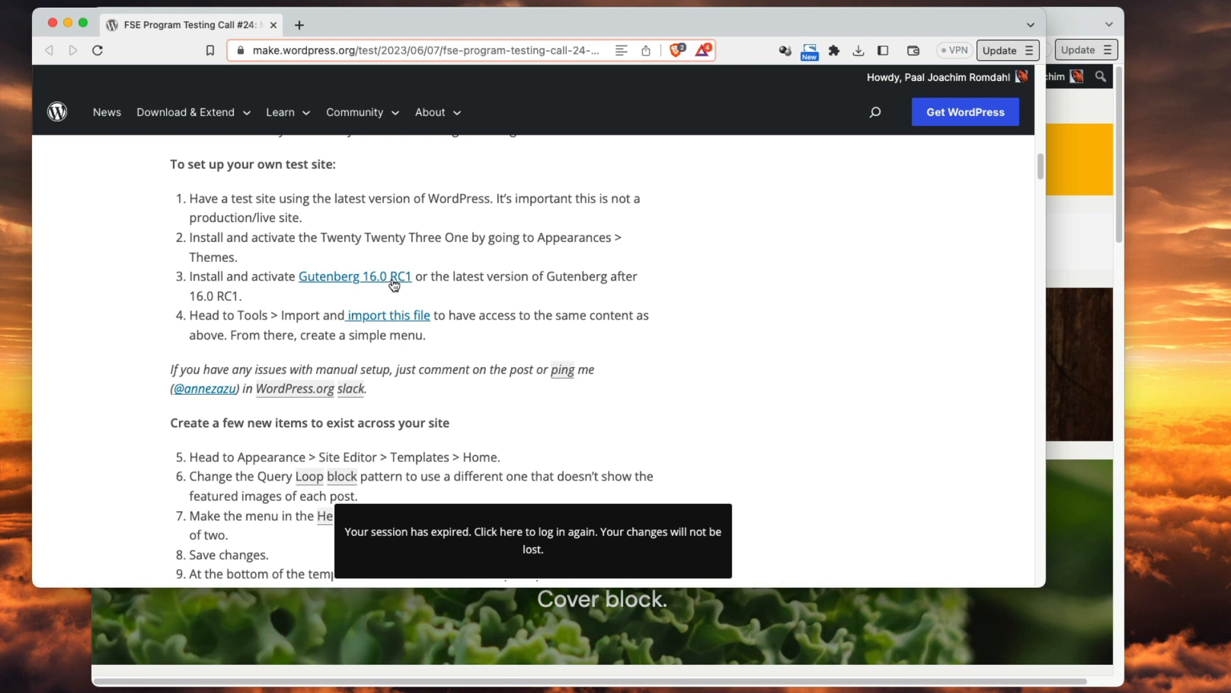
{"action": "scroll", "coordinate": [733, 343], "scroll_direction": "down", "scroll_amount": 1}
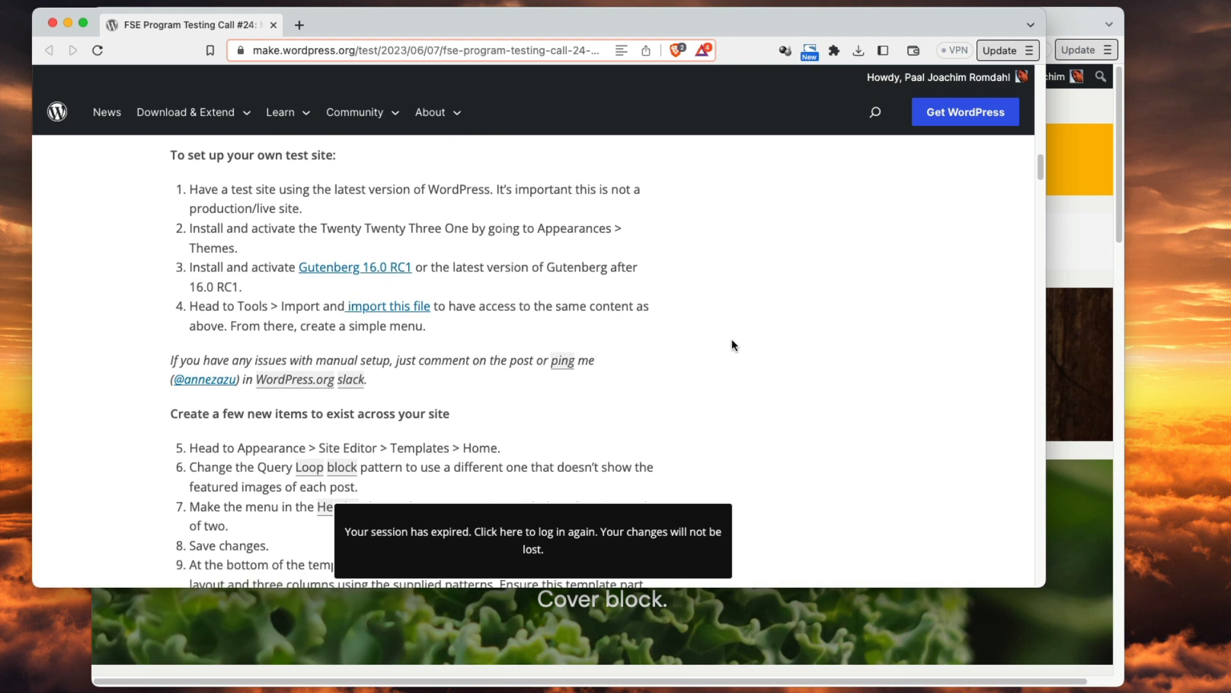
{"action": "scroll", "coordinate": [732, 345], "scroll_direction": "down", "scroll_amount": 3}
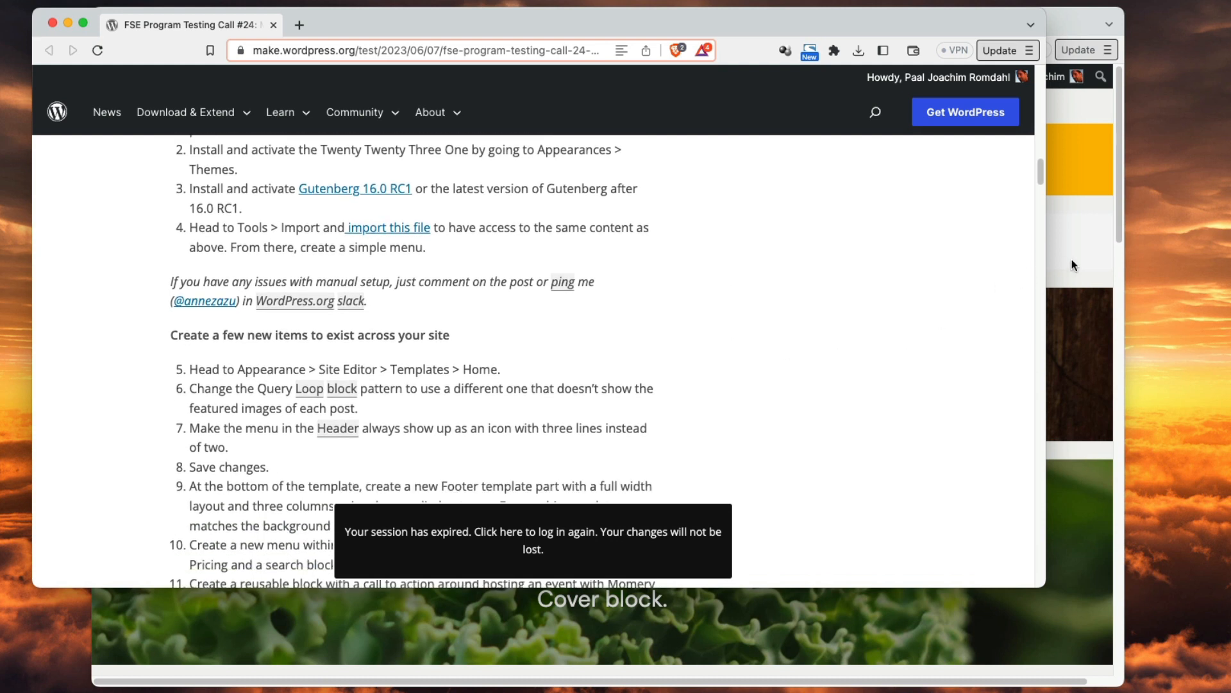
{"action": "scroll", "coordinate": [685, 336], "scroll_direction": "up", "scroll_amount": 1}
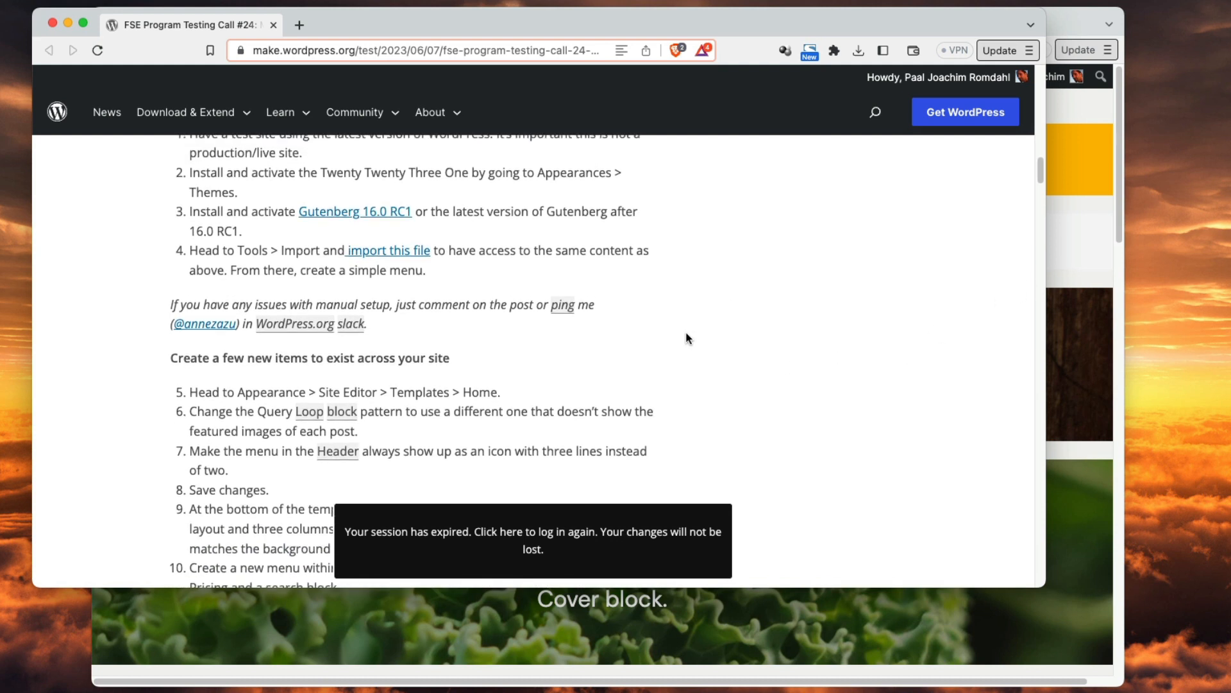
{"action": "scroll", "coordinate": [687, 338], "scroll_direction": "up", "scroll_amount": 10}
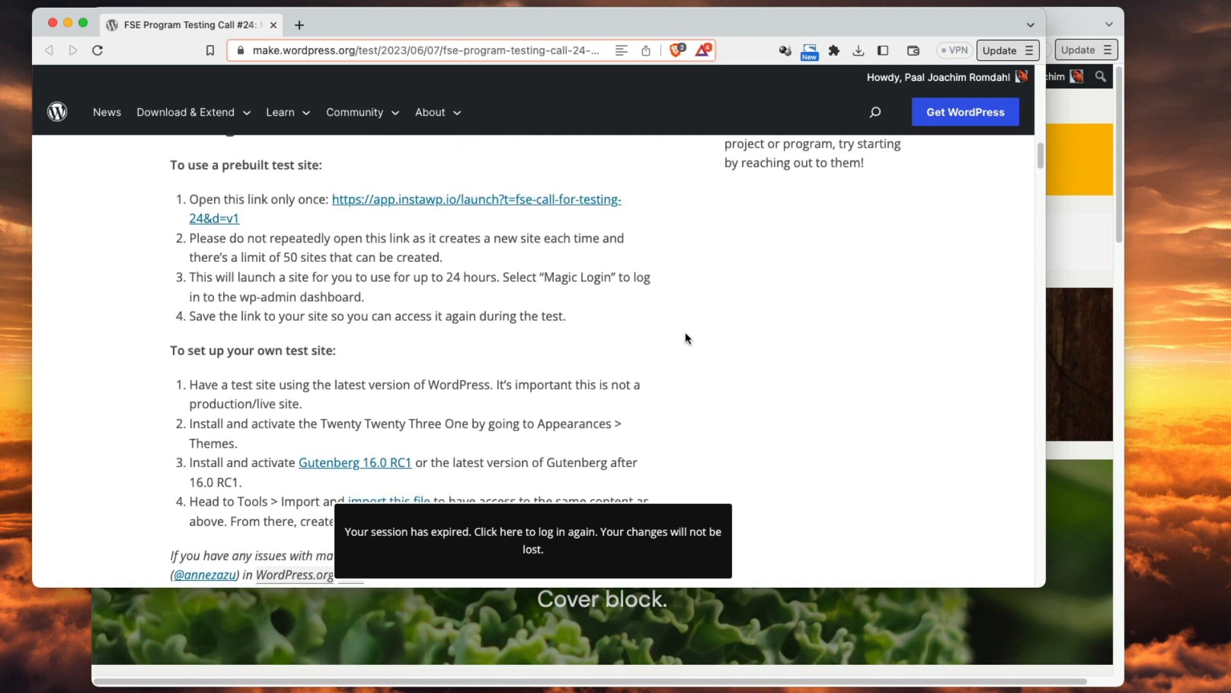
{"action": "scroll", "coordinate": [685, 338], "scroll_direction": "down", "scroll_amount": 4}
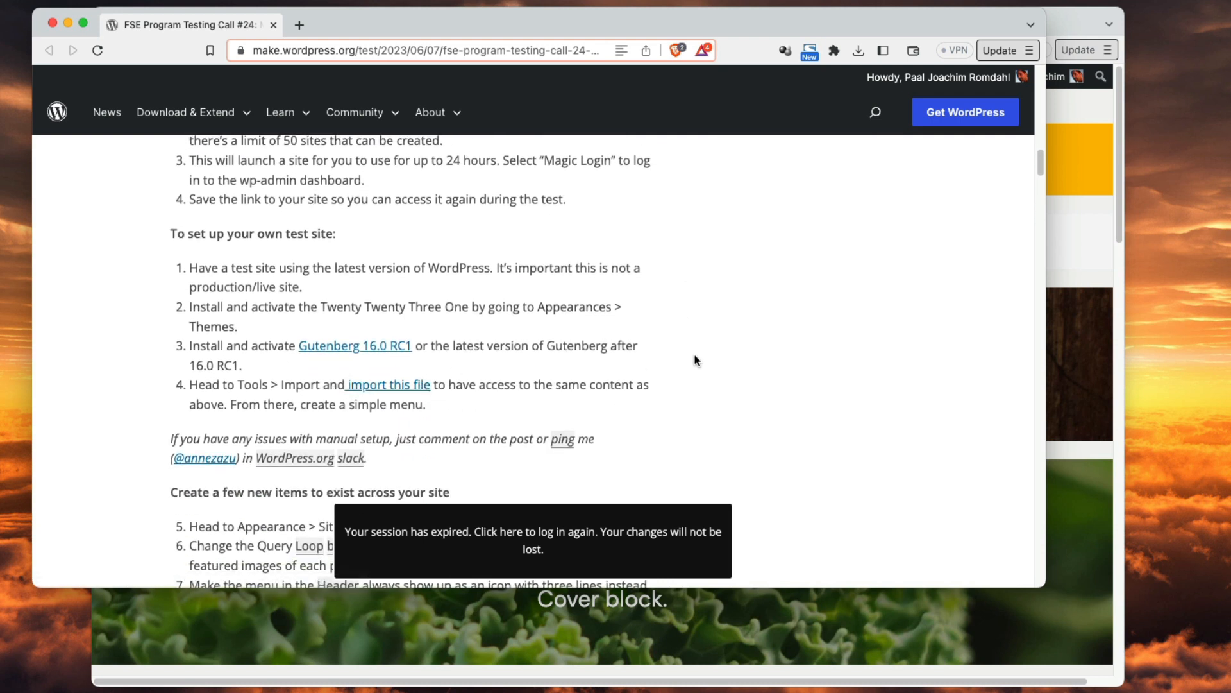
{"action": "scroll", "coordinate": [697, 362], "scroll_direction": "down", "scroll_amount": 3}
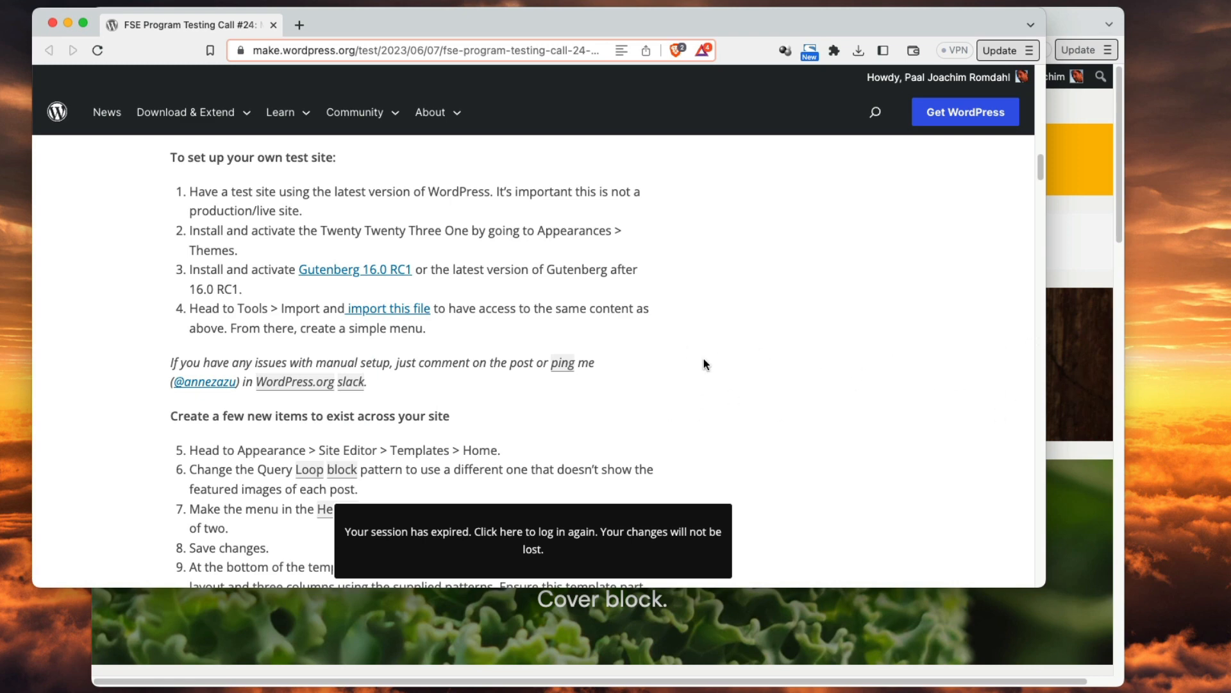
{"action": "scroll", "coordinate": [705, 364], "scroll_direction": "down", "scroll_amount": 6}
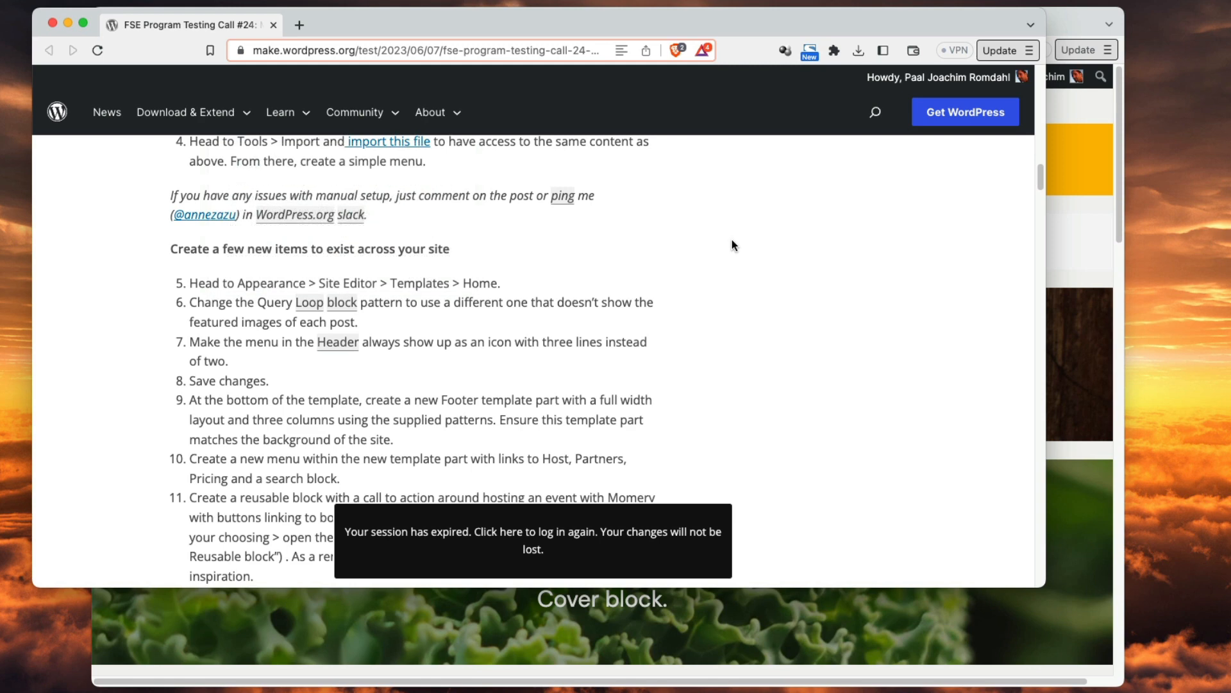
- Switch back to the Bluewinddesign site and open its Site Editor from the WordPress dashboard
{"action": "left_click_drag", "start_coordinate": [859, 24], "coordinate": [0, 64]}
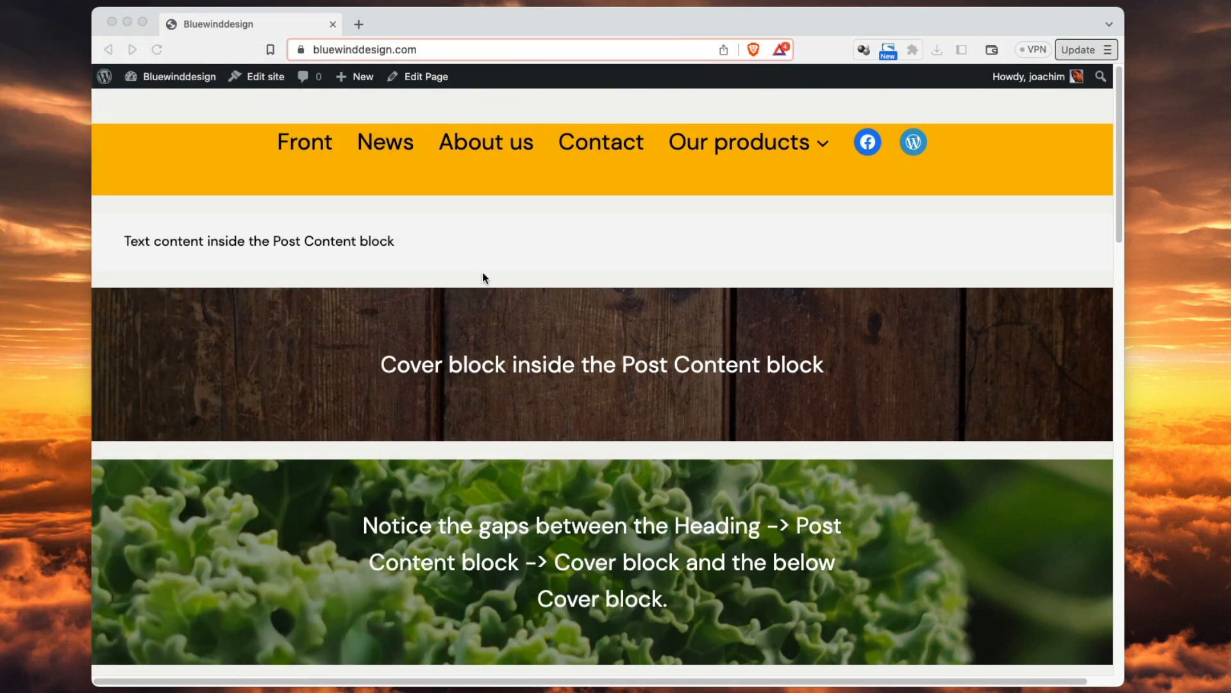
{"action": "left_click", "coordinate": [308, 184]}
{"action": "mouse_move", "coordinate": [193, 81]}
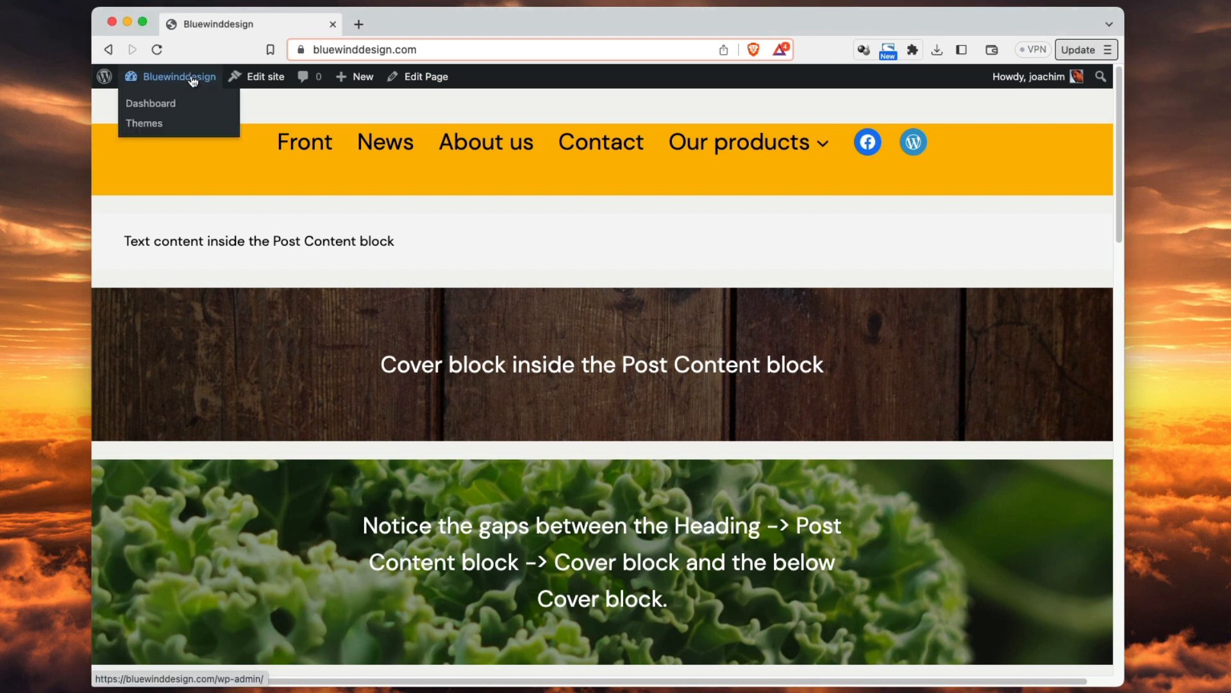
{"action": "left_click", "coordinate": [167, 103]}
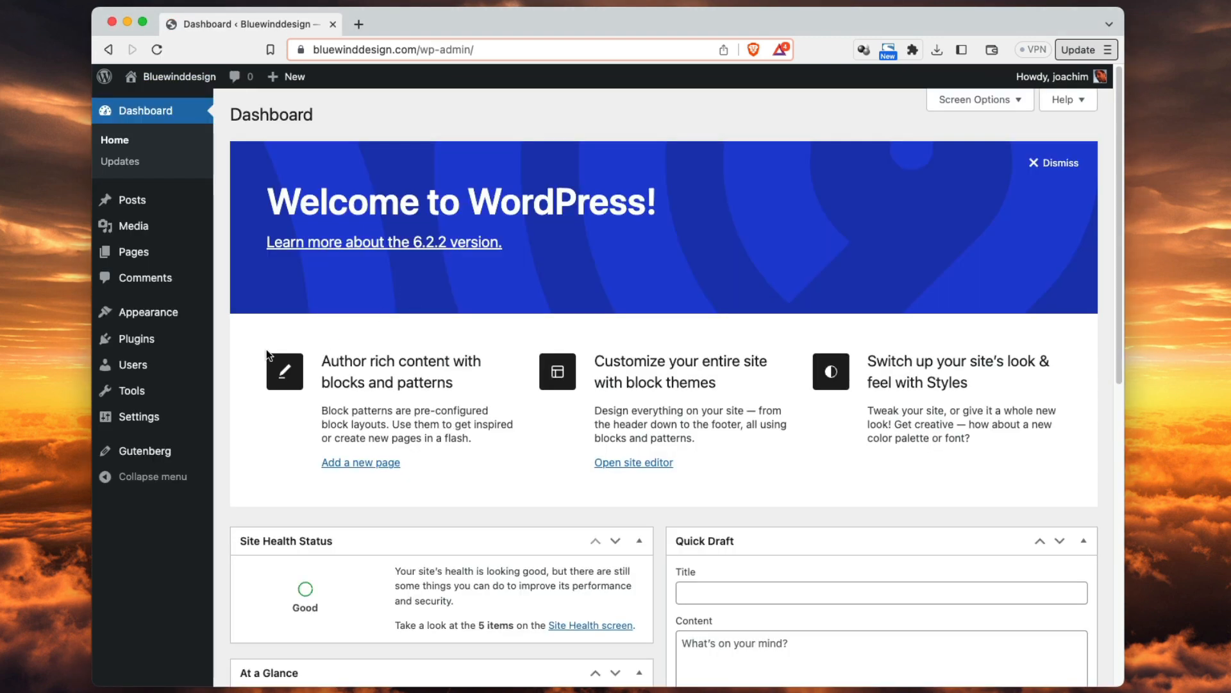
{"action": "mouse_move", "coordinate": [154, 311]}
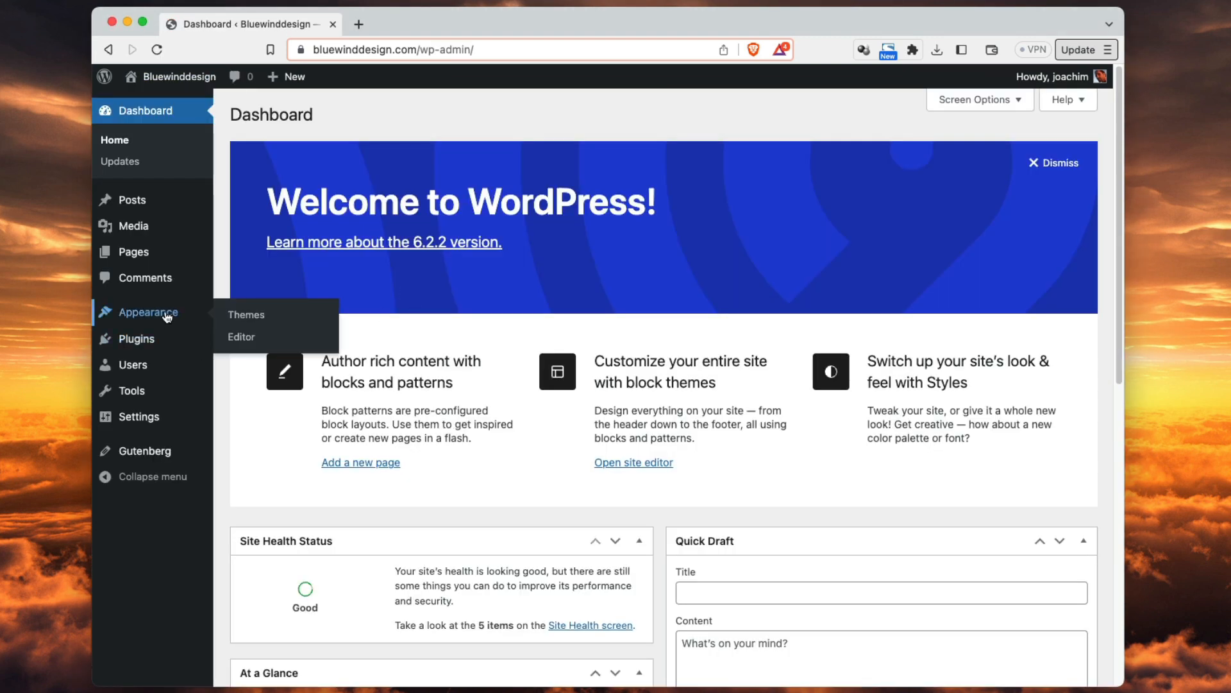
{"action": "left_click", "coordinate": [259, 335]}
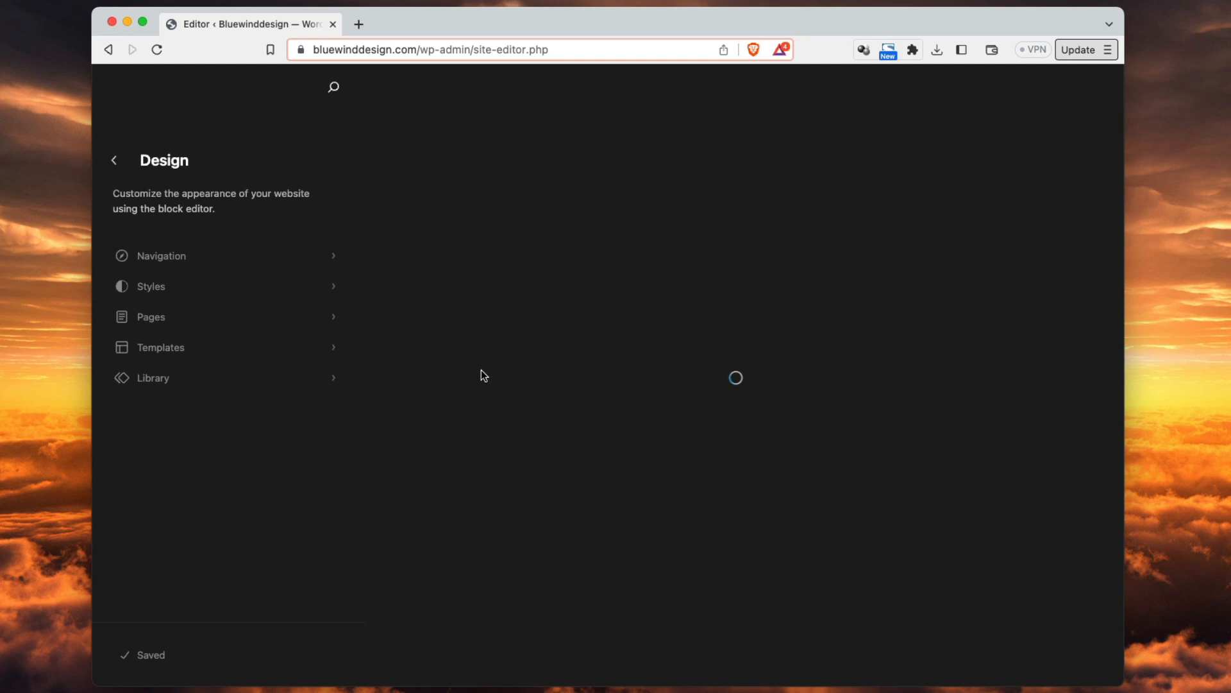
- Open the Home template that displays the News posts for editing
{"action": "left_click", "coordinate": [221, 347]}
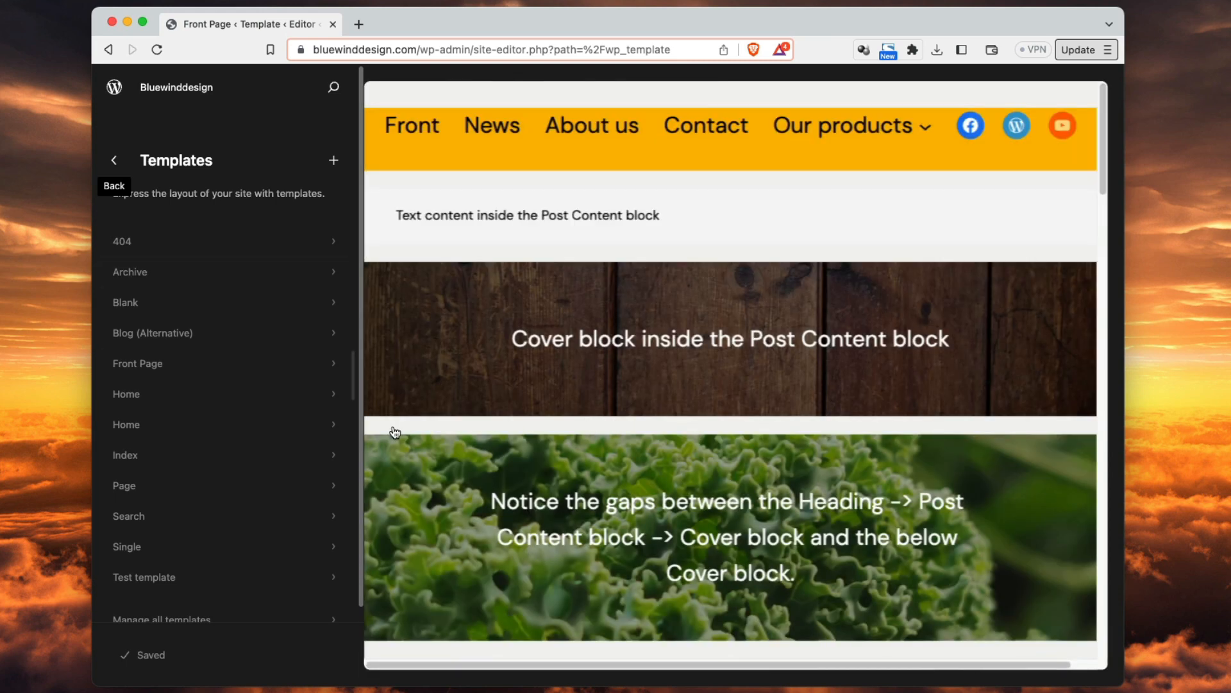
{"action": "left_click", "coordinate": [189, 437]}
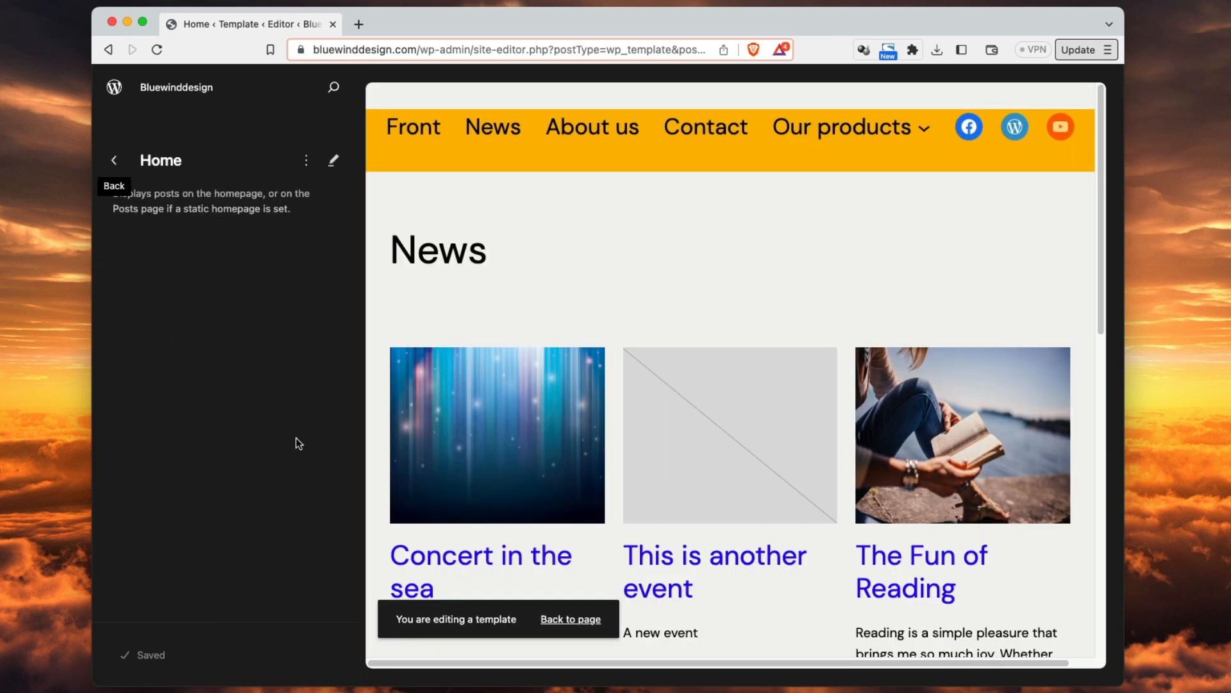
{"action": "left_click", "coordinate": [657, 287]}
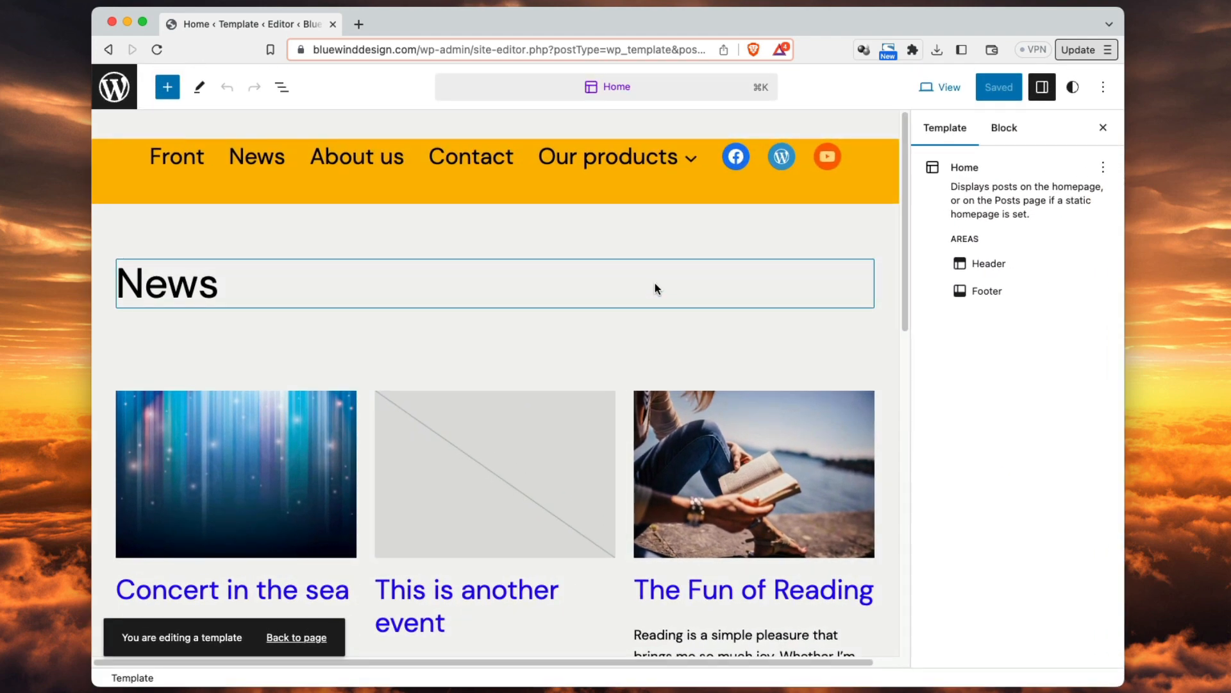
- Replace the pattern of the Query Loop block below the News heading with the Grid pattern that has no featured images
{"action": "mouse_move", "coordinate": [648, 380]}
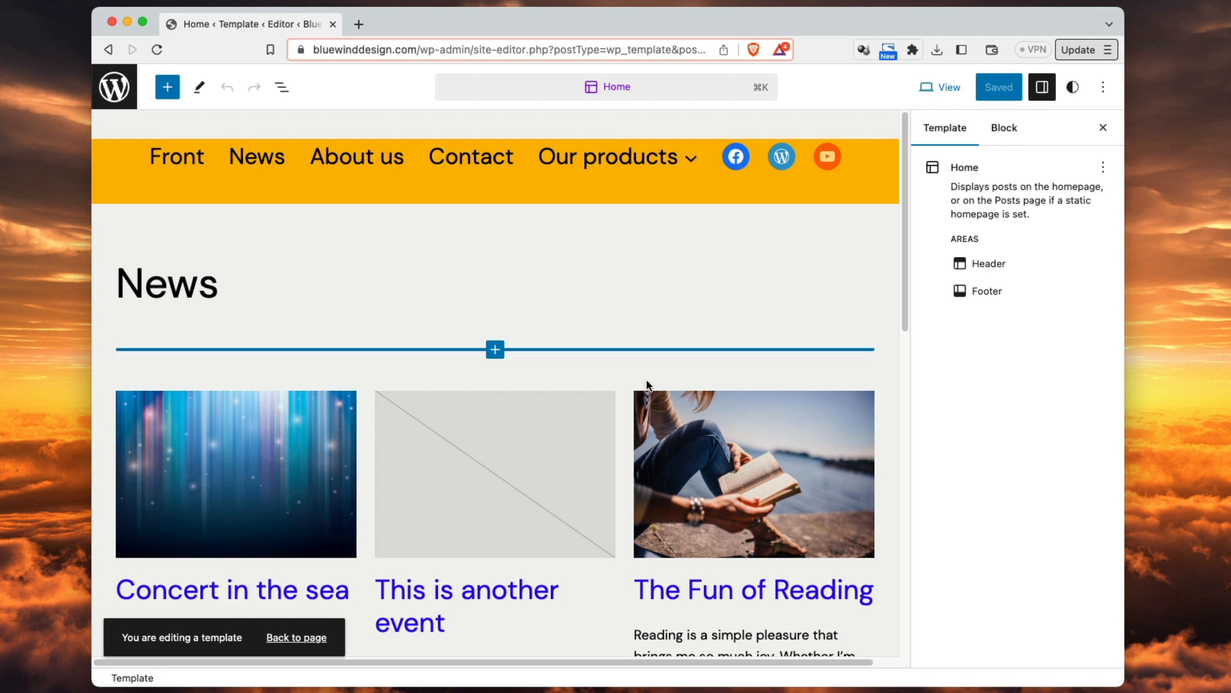
{"action": "scroll", "coordinate": [644, 492], "scroll_direction": "down", "scroll_amount": 1}
{"action": "left_click", "coordinate": [624, 443]}
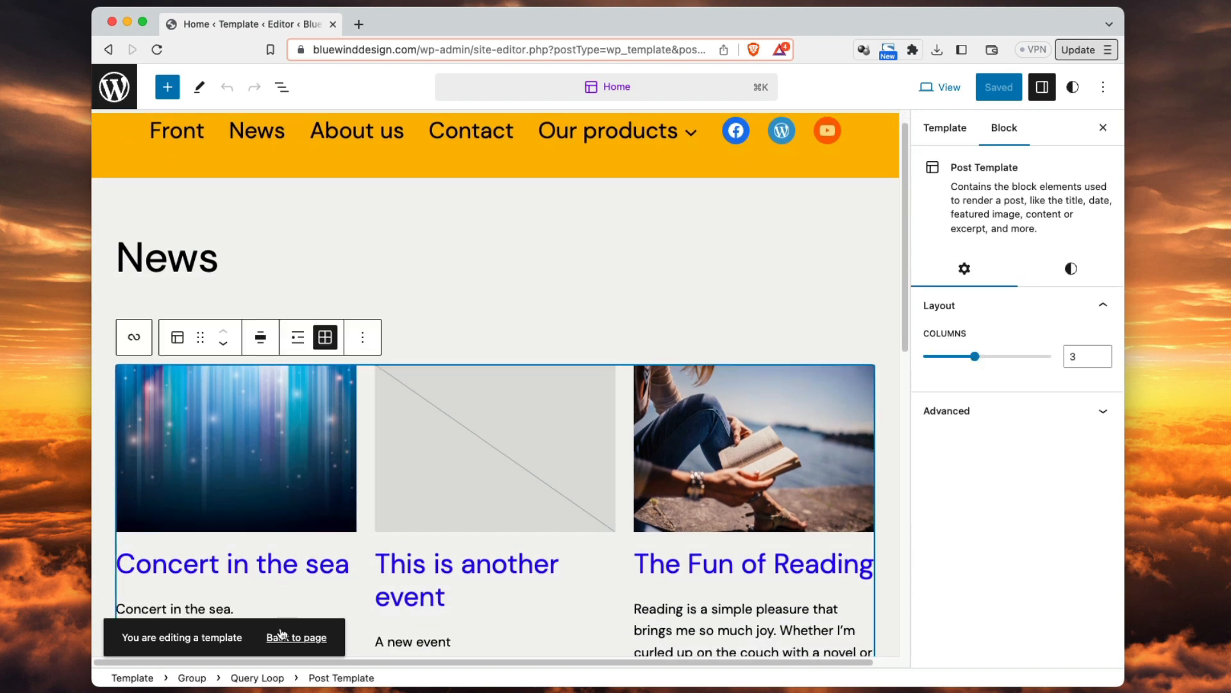
{"action": "left_click", "coordinate": [257, 678]}
{"action": "scroll", "coordinate": [454, 550], "scroll_direction": "down", "scroll_amount": 4}
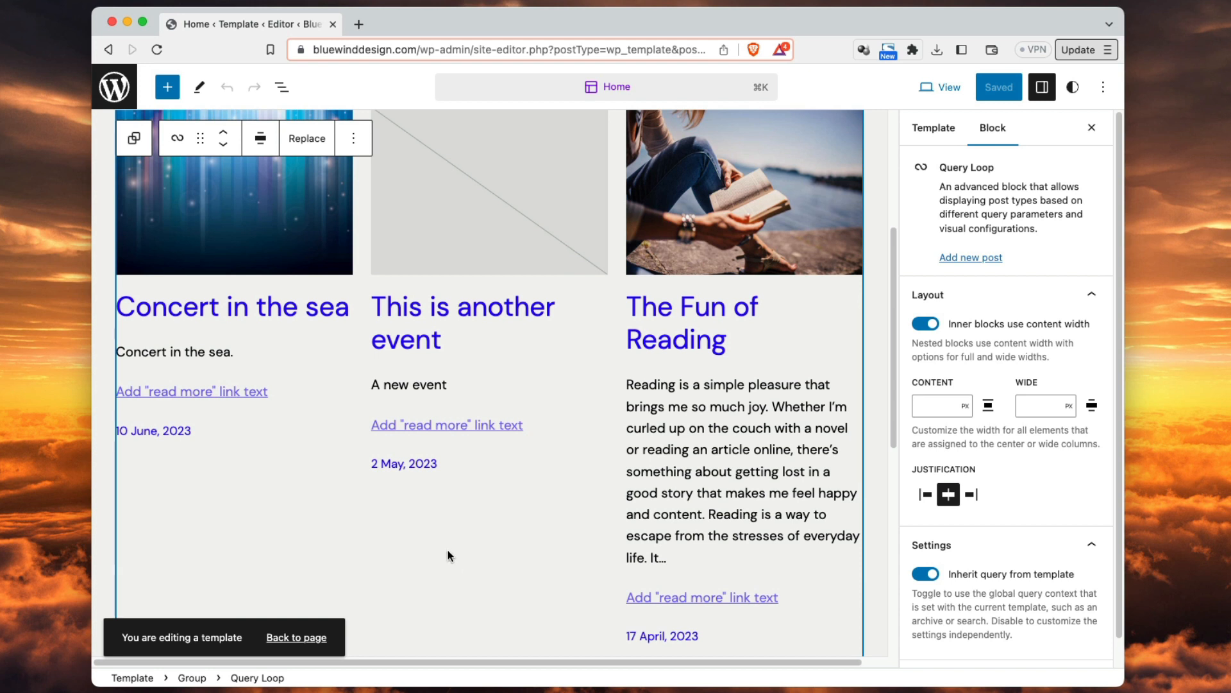
{"action": "scroll", "coordinate": [564, 385], "scroll_direction": "up", "scroll_amount": 1}
{"action": "scroll", "coordinate": [563, 384], "scroll_direction": "up", "scroll_amount": 2}
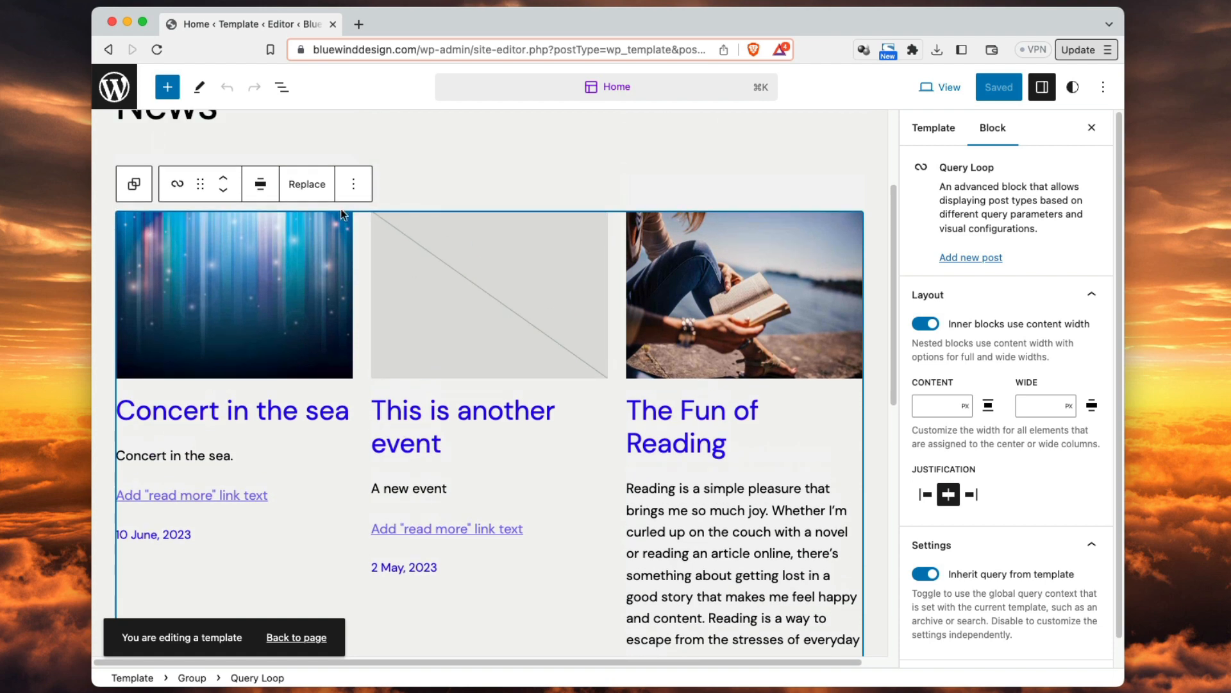
{"action": "left_click", "coordinate": [309, 185]}
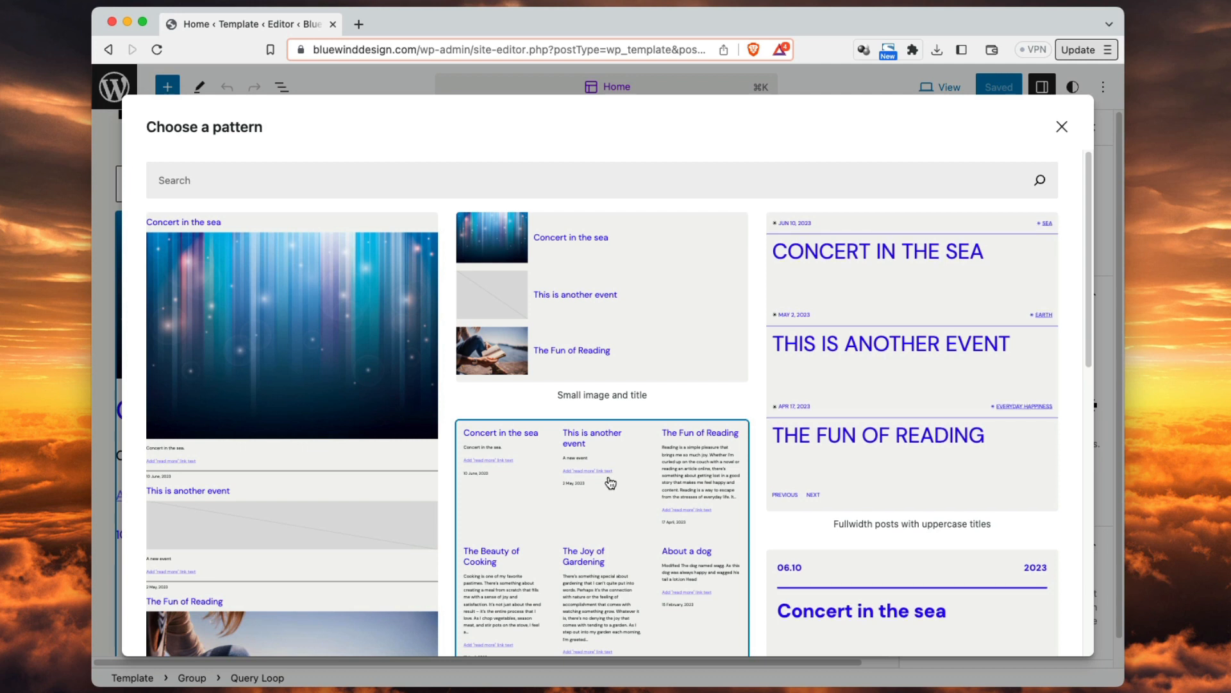
{"action": "scroll", "coordinate": [618, 470], "scroll_direction": "down", "scroll_amount": 5}
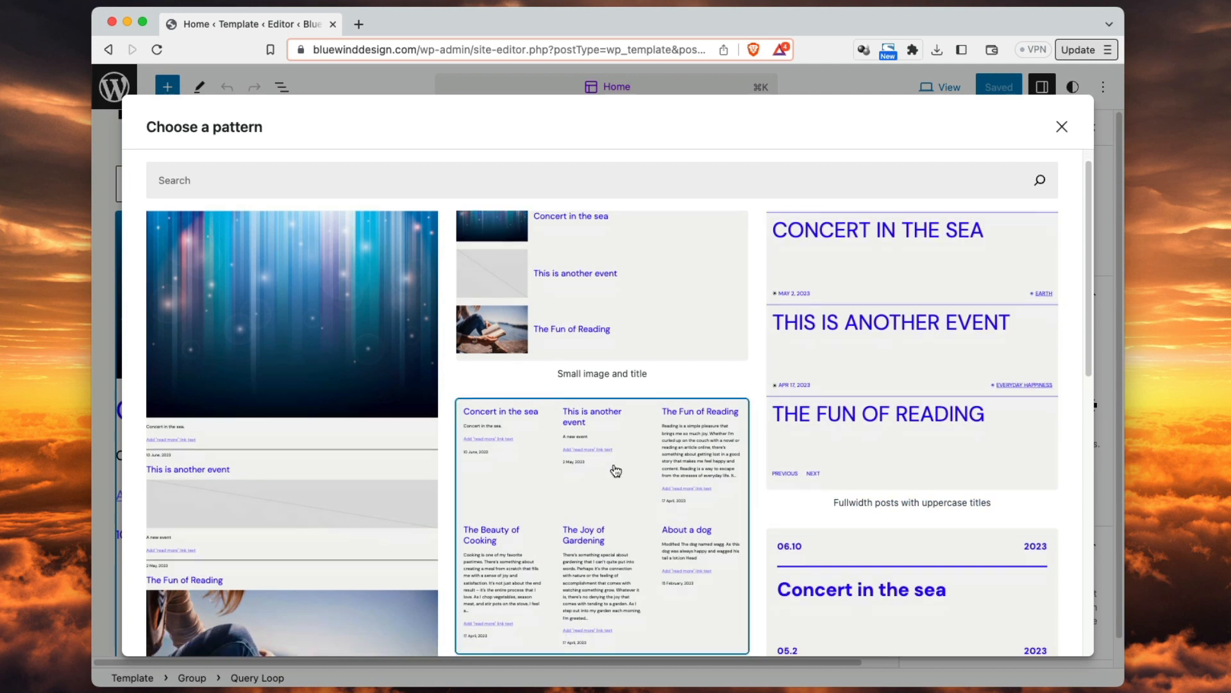
{"action": "scroll", "coordinate": [769, 443], "scroll_direction": "down", "scroll_amount": 4}
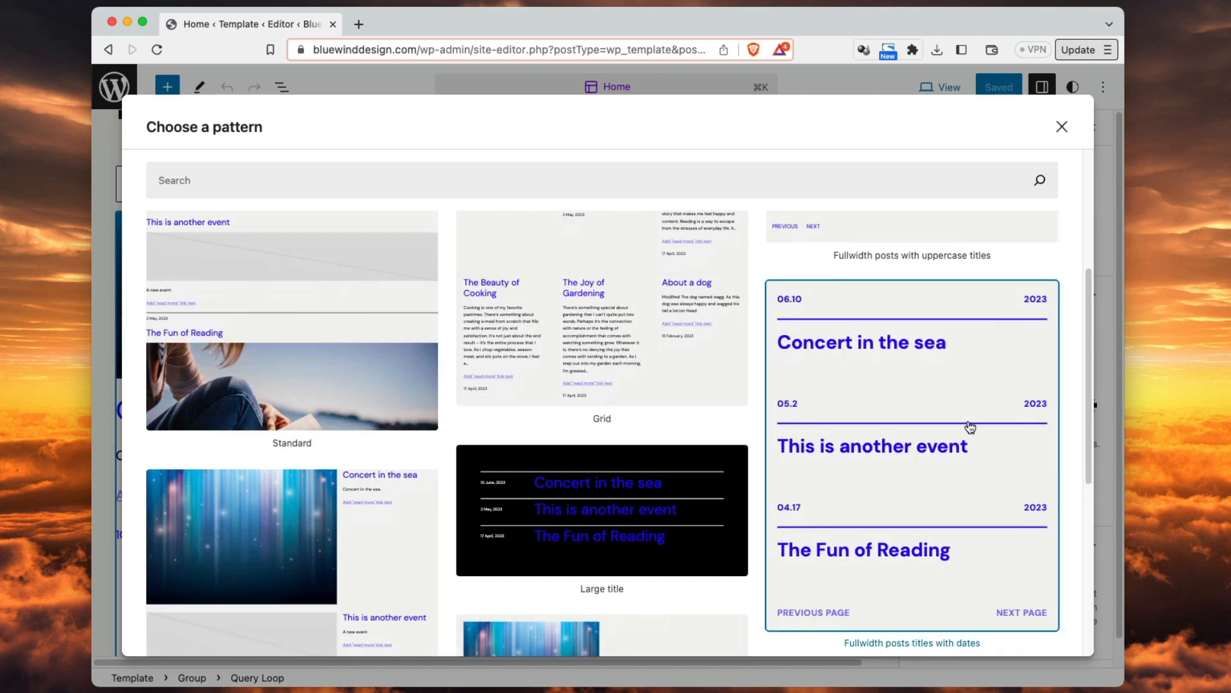
{"action": "scroll", "coordinate": [946, 436], "scroll_direction": "up", "scroll_amount": 7}
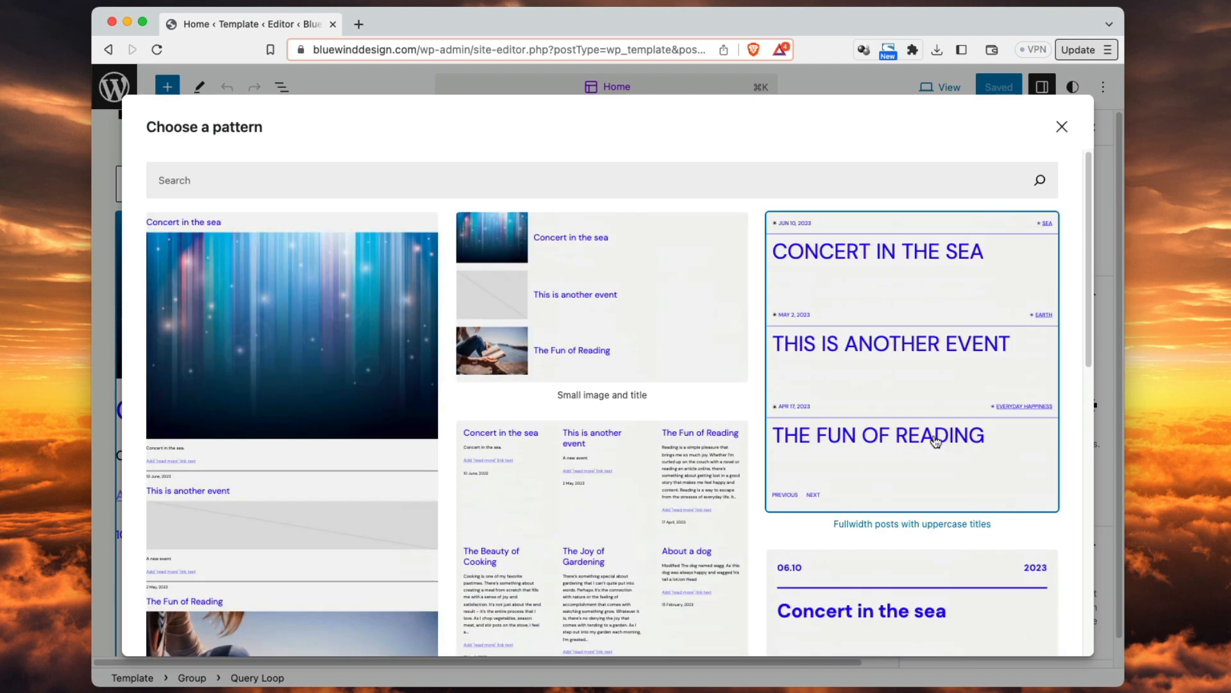
{"action": "left_click", "coordinate": [599, 499]}
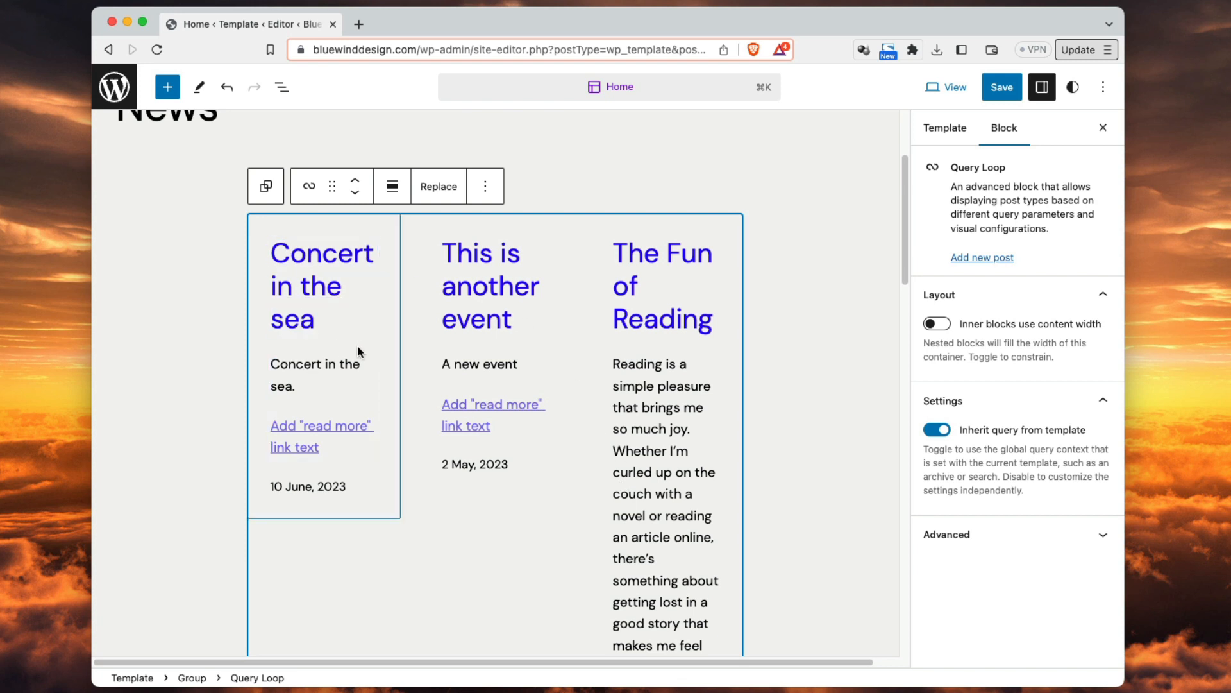
- Add a Post Featured Image block to the Group in the post template and move it up one place, above the post date
{"action": "left_click", "coordinate": [380, 489]}
{"action": "left_click", "coordinate": [391, 510]}
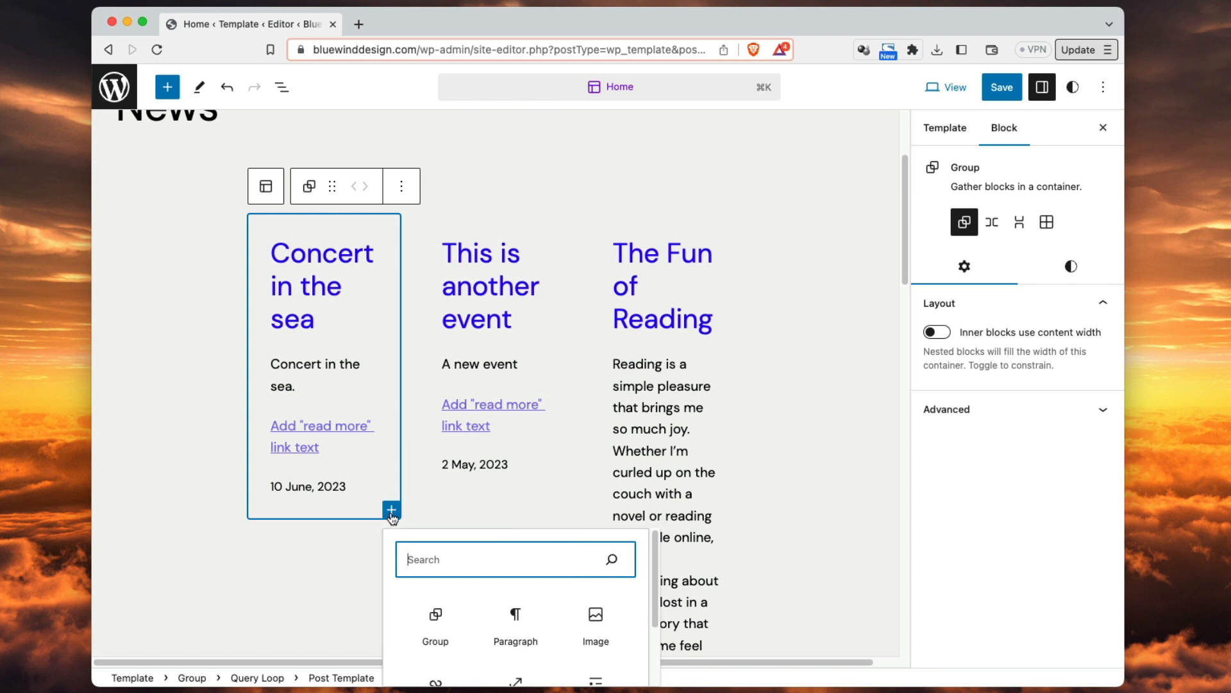
{"action": "type", "text": "feat"}
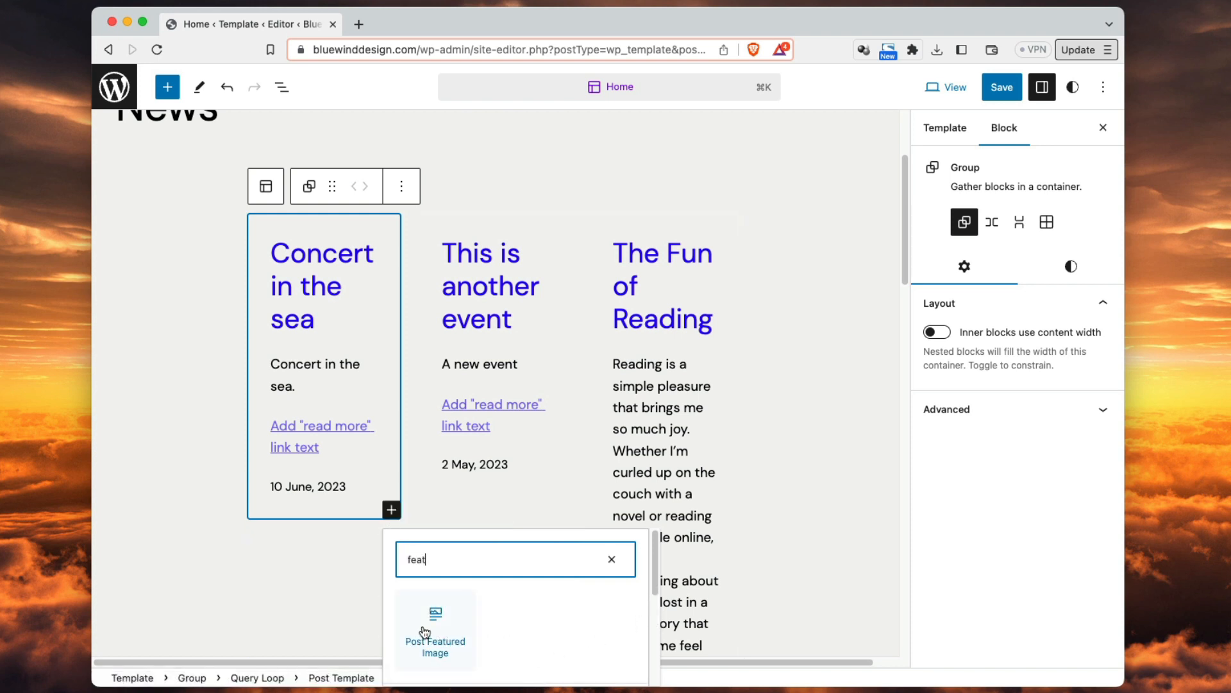
{"action": "left_click", "coordinate": [424, 632]}
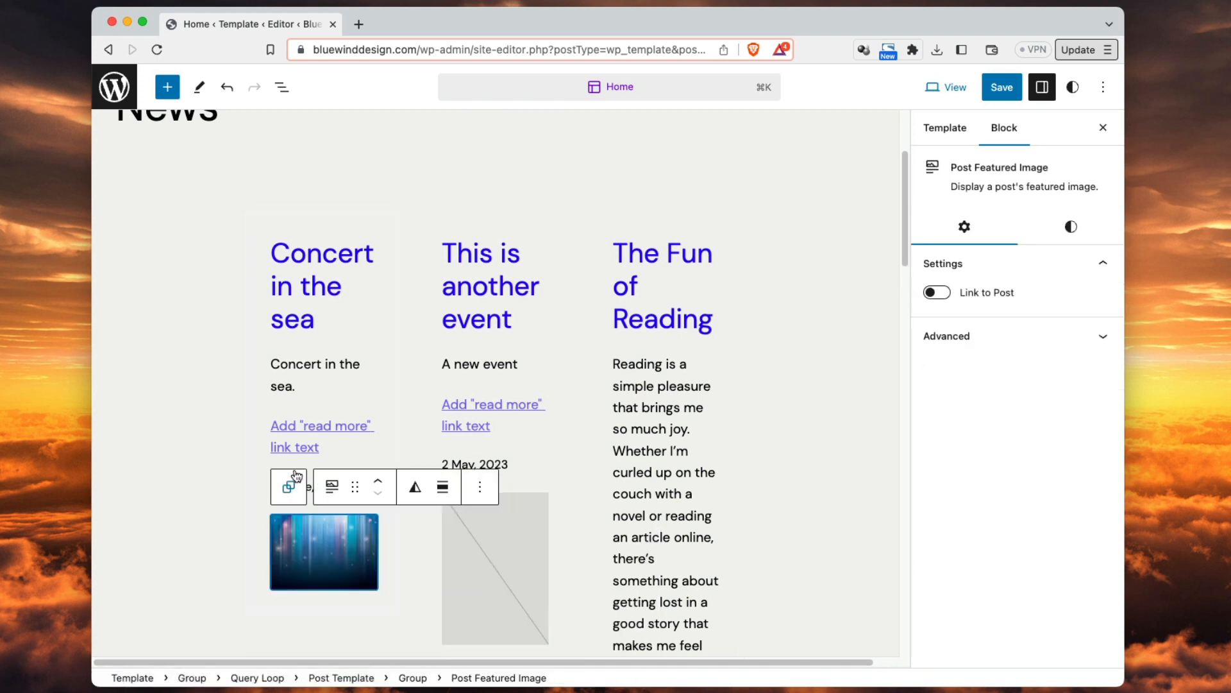
{"action": "left_click", "coordinate": [378, 483]}
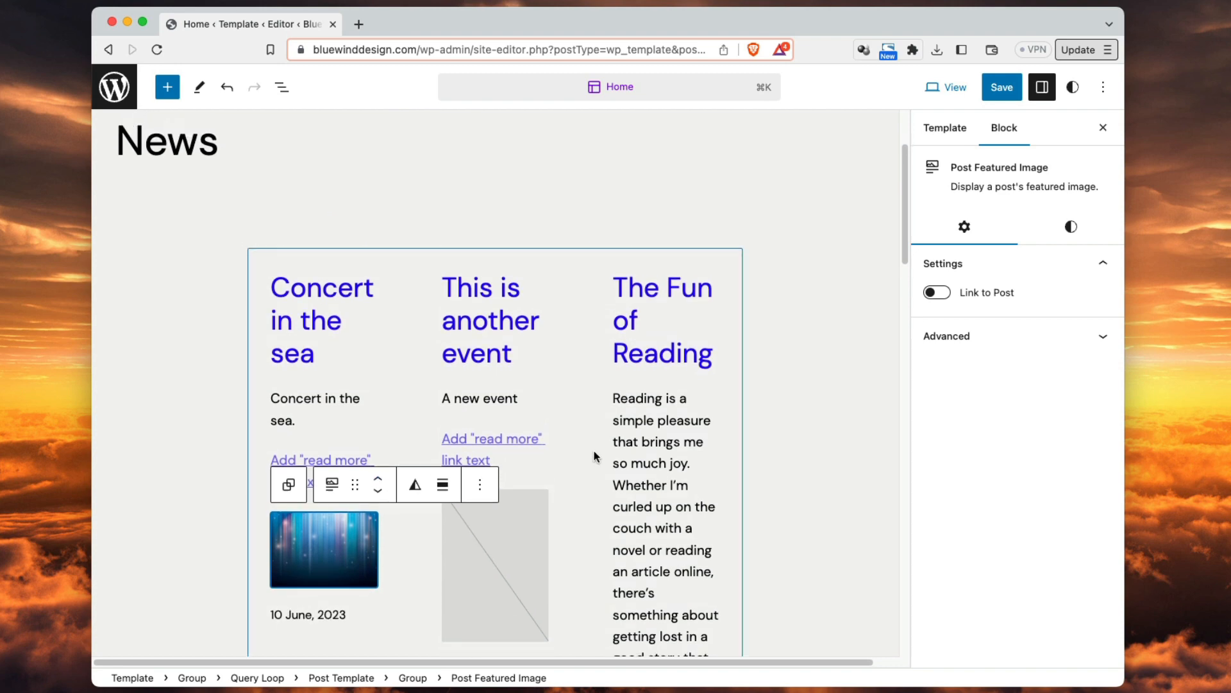
- Delete the Post Featured Image block from the Group in the News post template
{"action": "scroll", "coordinate": [600, 481], "scroll_direction": "down", "scroll_amount": 5}
{"action": "scroll", "coordinate": [494, 365], "scroll_direction": "up", "scroll_amount": 1}
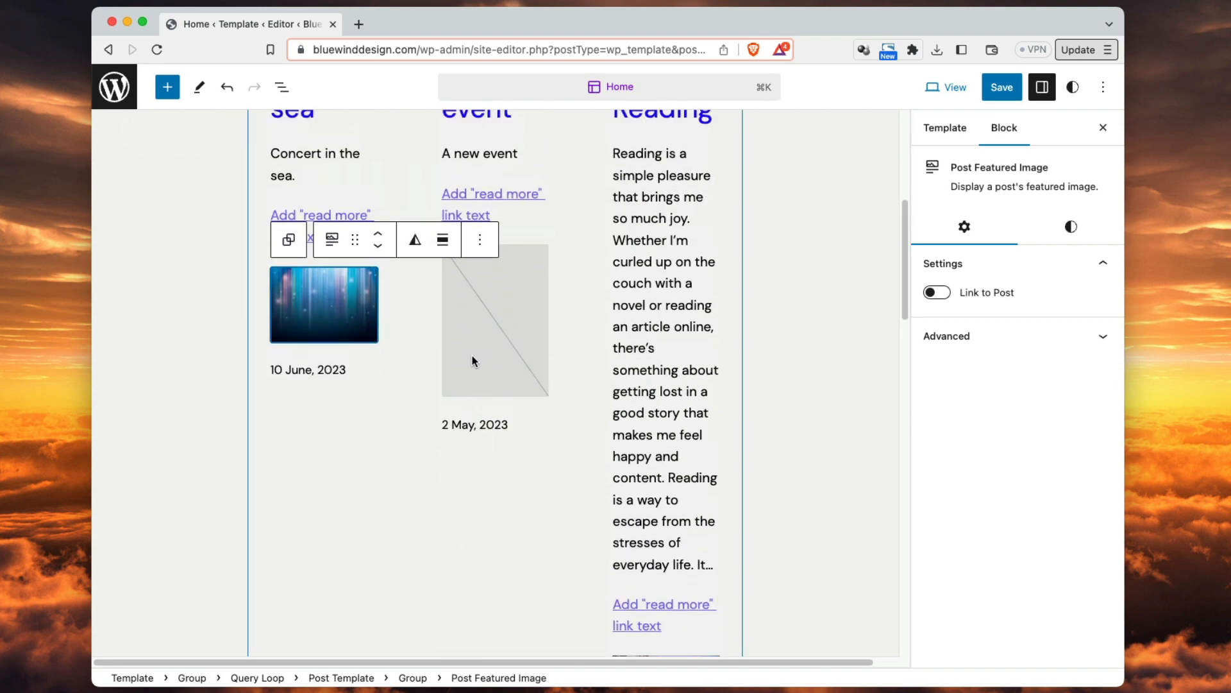
{"action": "scroll", "coordinate": [473, 361], "scroll_direction": "up", "scroll_amount": 1}
{"action": "left_click", "coordinate": [480, 267]}
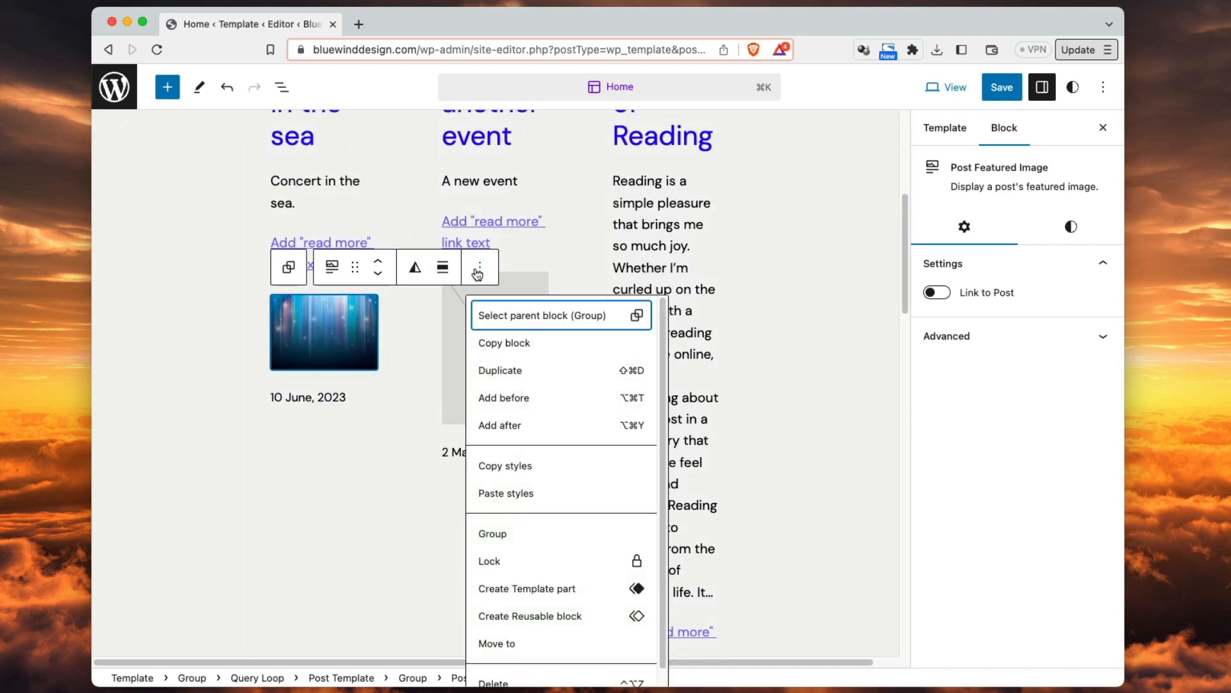
{"action": "left_click", "coordinate": [516, 678]}
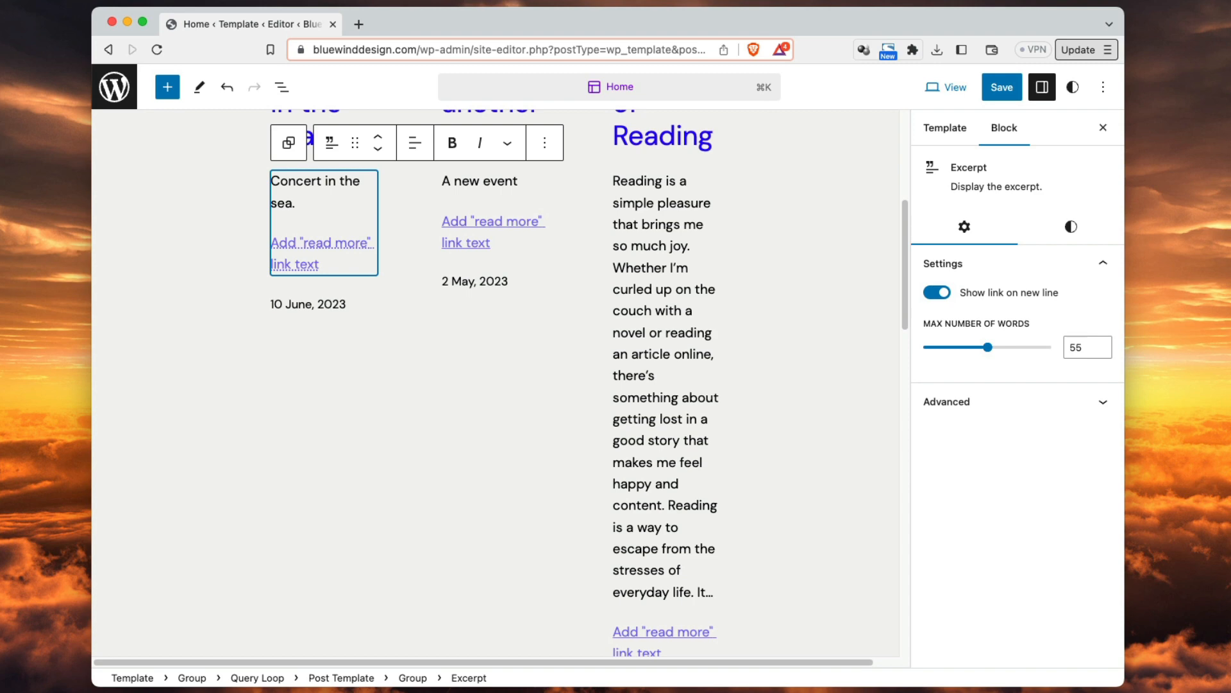
- Set the overlay menu icon of the header's Navigation block to the three-line version
{"action": "scroll", "coordinate": [830, 384], "scroll_direction": "up", "scroll_amount": 5}
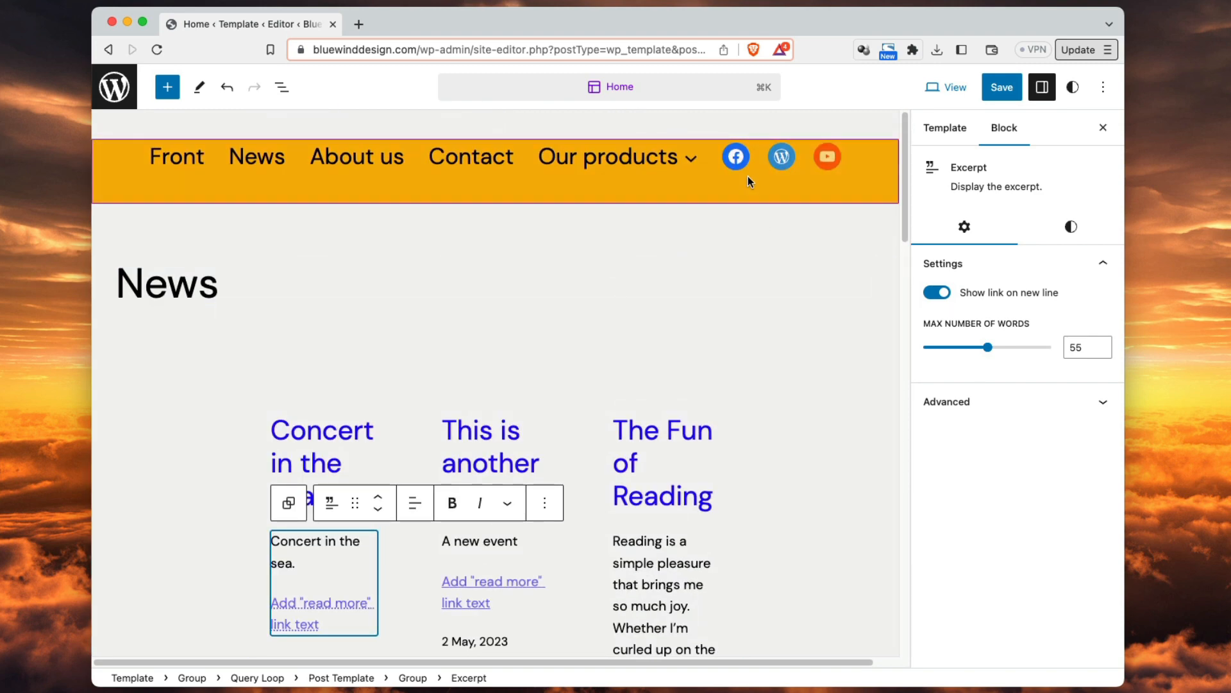
{"action": "left_click", "coordinate": [633, 159]}
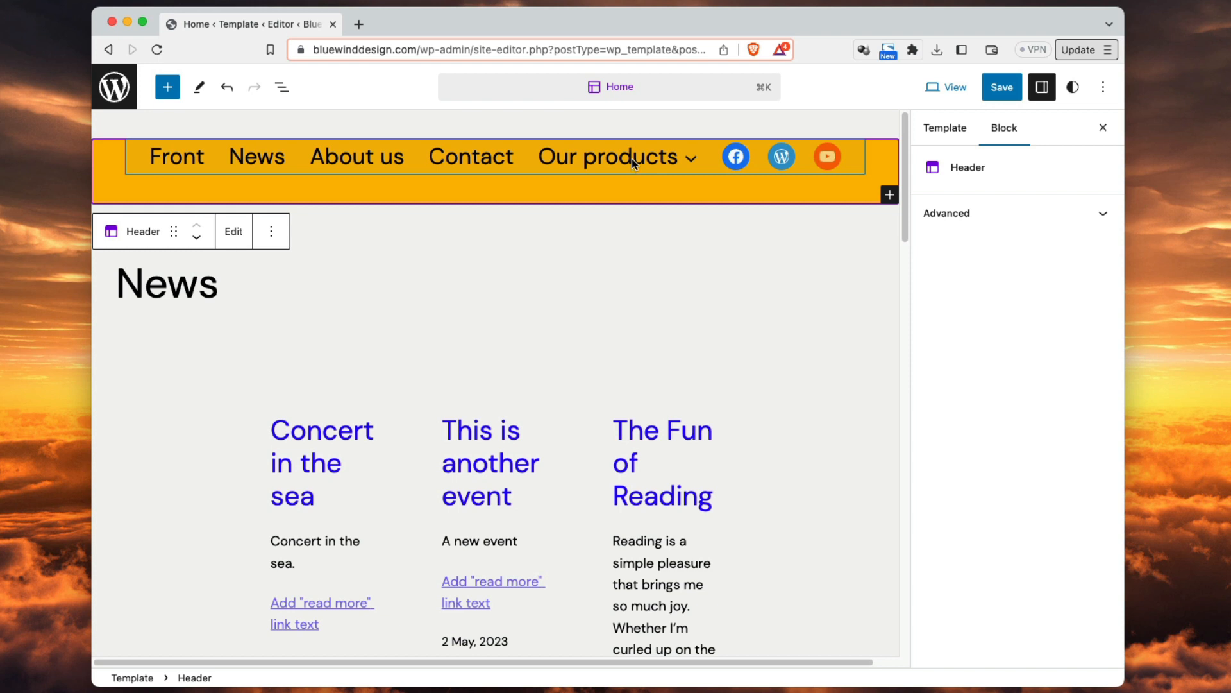
{"action": "left_click", "coordinate": [631, 156]}
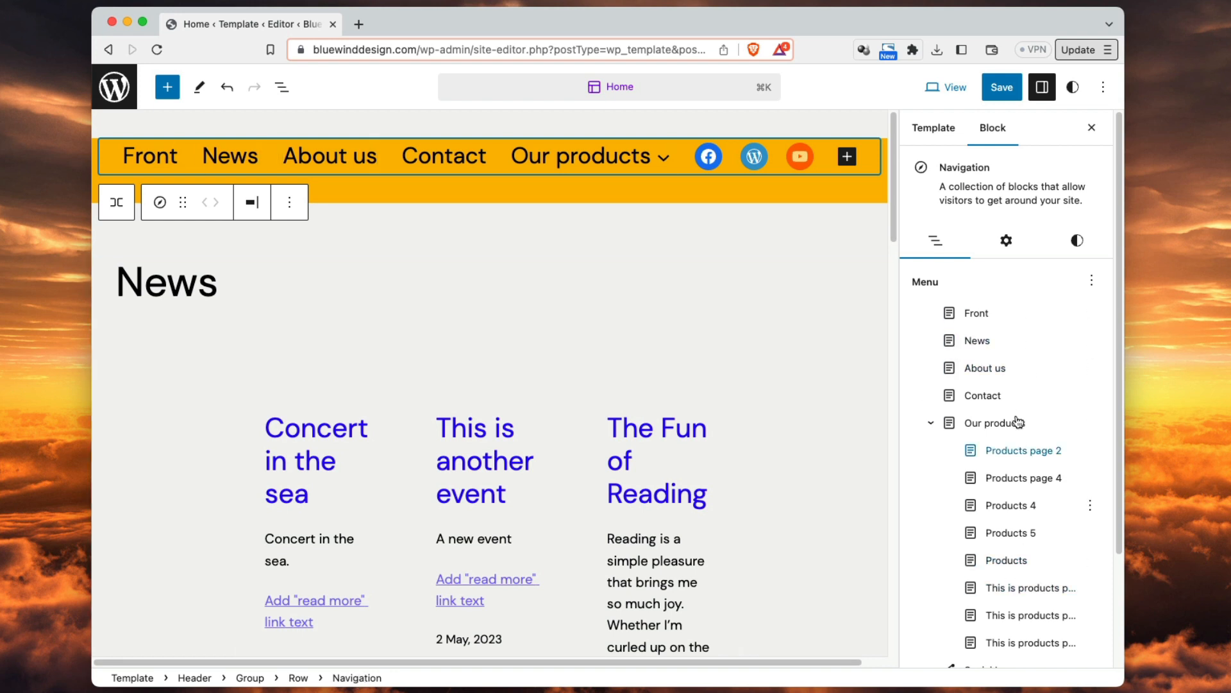
{"action": "scroll", "coordinate": [1018, 422], "scroll_direction": "down", "scroll_amount": 4}
{"action": "scroll", "coordinate": [1011, 410], "scroll_direction": "up", "scroll_amount": 4}
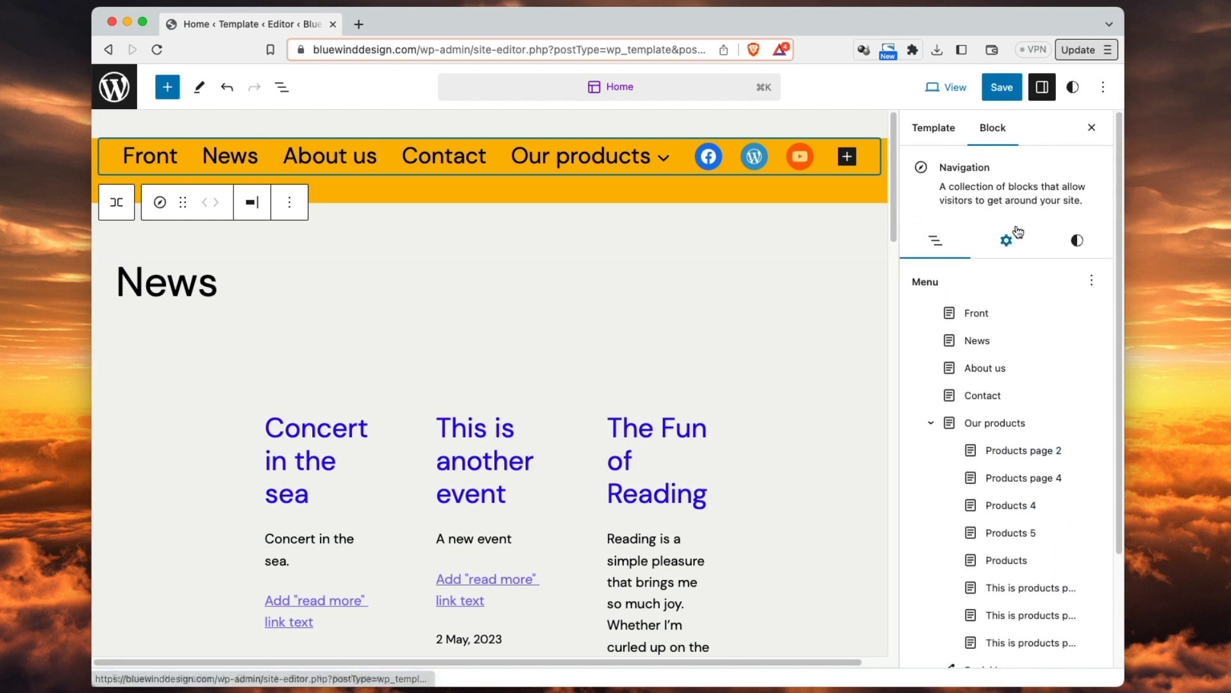
{"action": "left_click", "coordinate": [1017, 236]}
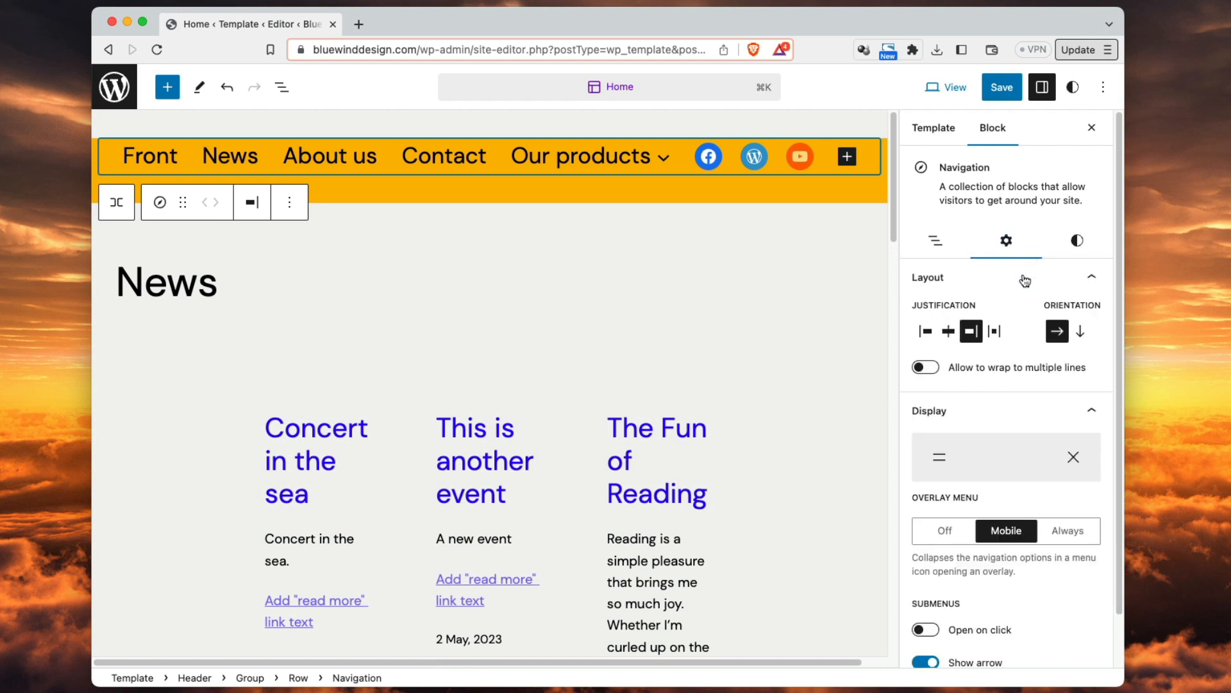
{"action": "left_click", "coordinate": [964, 459]}
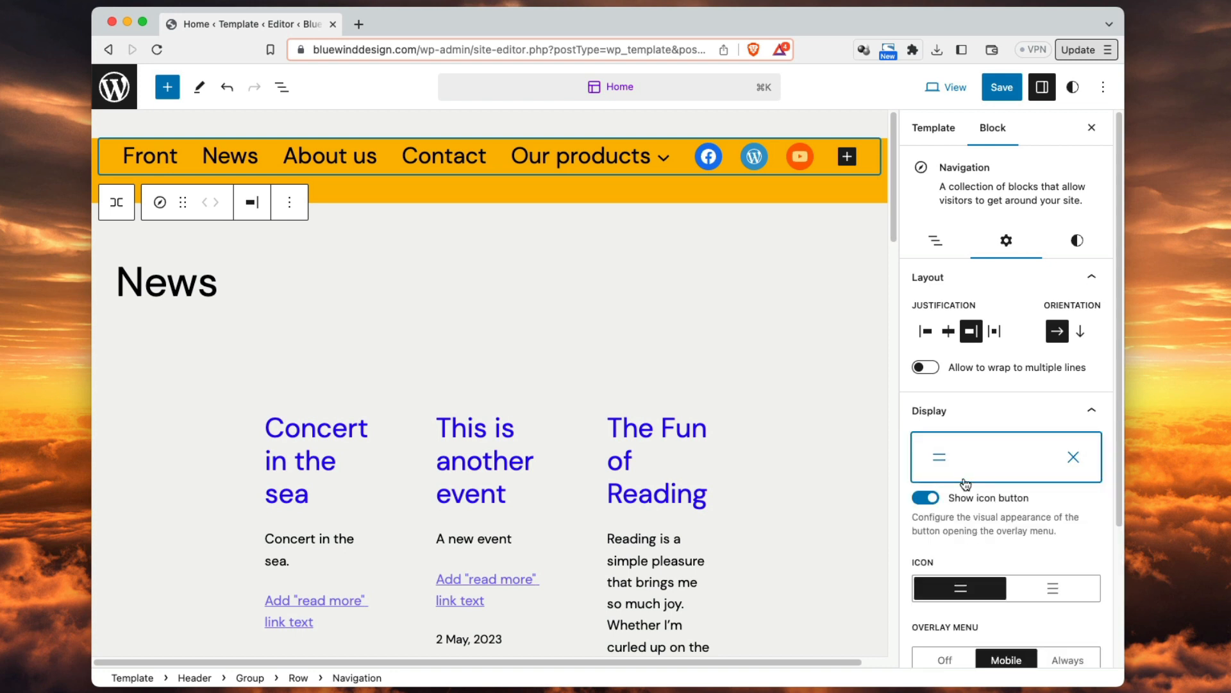
{"action": "left_click", "coordinate": [1059, 596]}
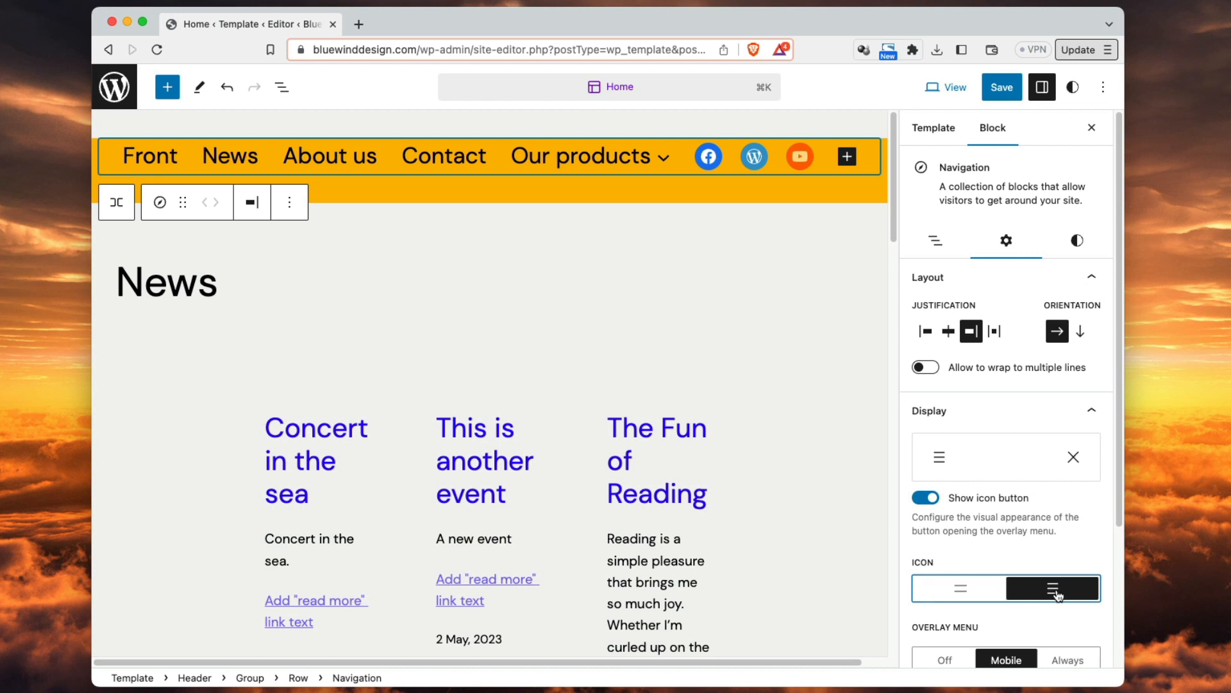
- Set the Navigation block's Overlay Menu to Always and save both the Home template and the Header template part
{"action": "scroll", "coordinate": [1072, 507], "scroll_direction": "down", "scroll_amount": 1}
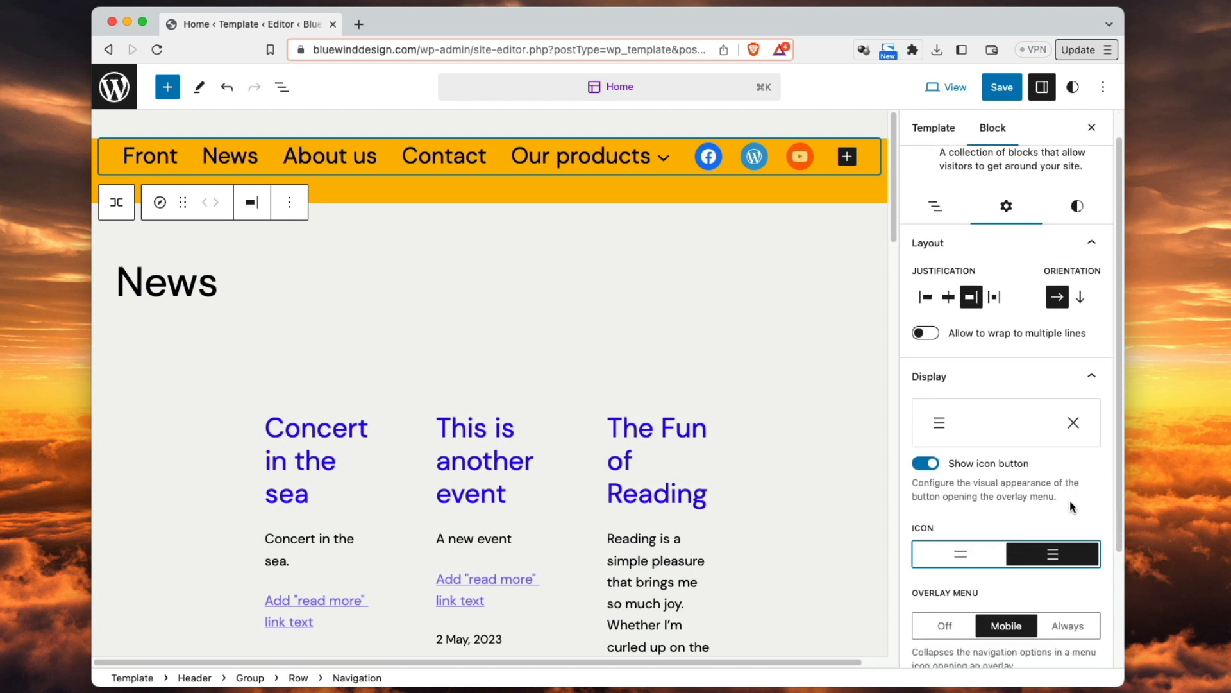
{"action": "left_click", "coordinate": [1067, 626]}
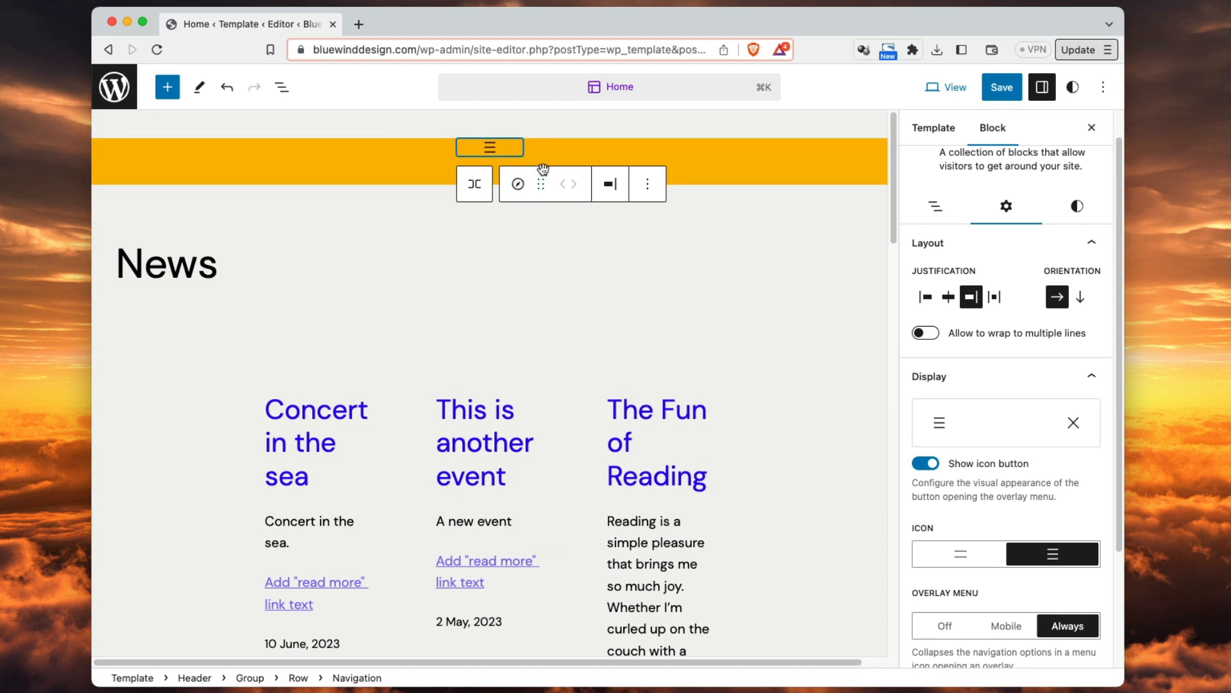
{"action": "left_click", "coordinate": [998, 94]}
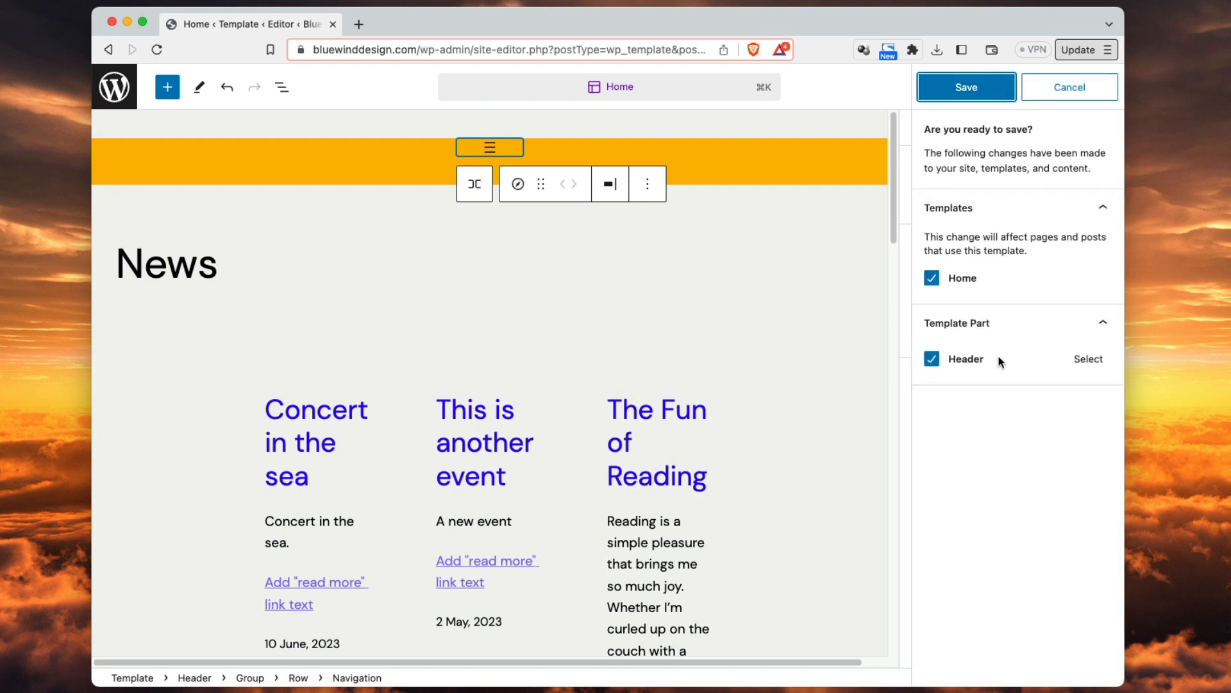
{"action": "left_click", "coordinate": [971, 94]}
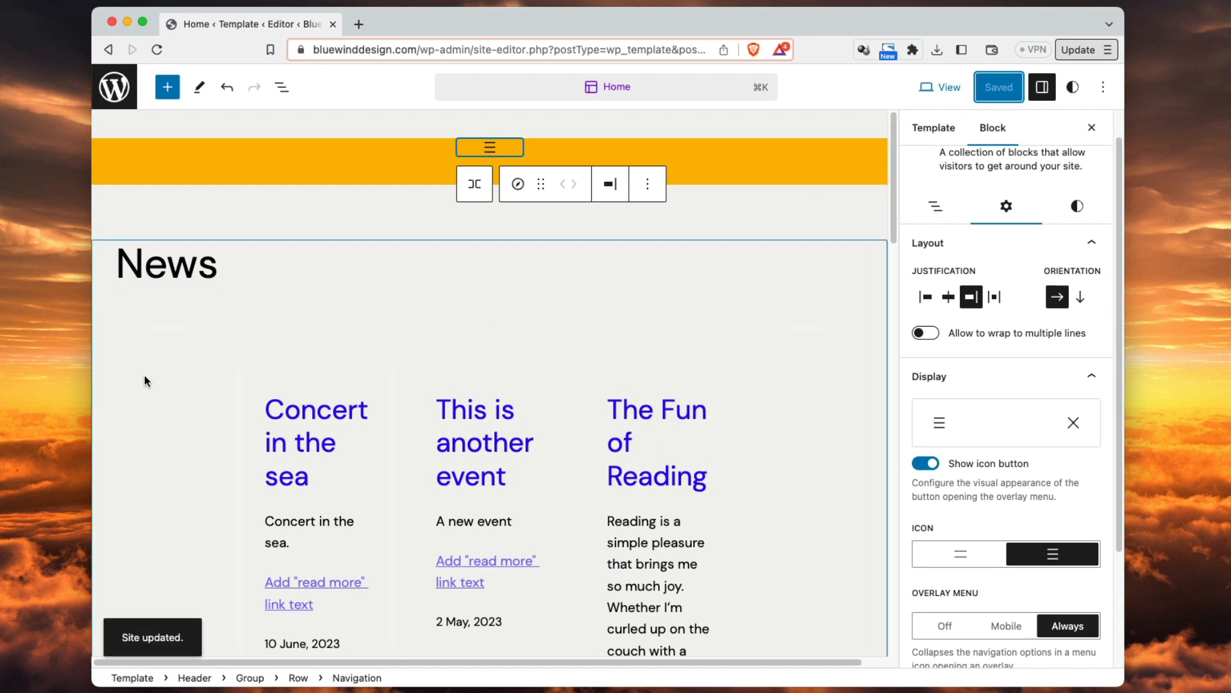
- Select the Footer template part of the Home template and browse the available patterns in the Footers category
{"action": "scroll", "coordinate": [460, 453], "scroll_direction": "down", "scroll_amount": 8}
{"action": "scroll", "coordinate": [458, 461], "scroll_direction": "down", "scroll_amount": 10}
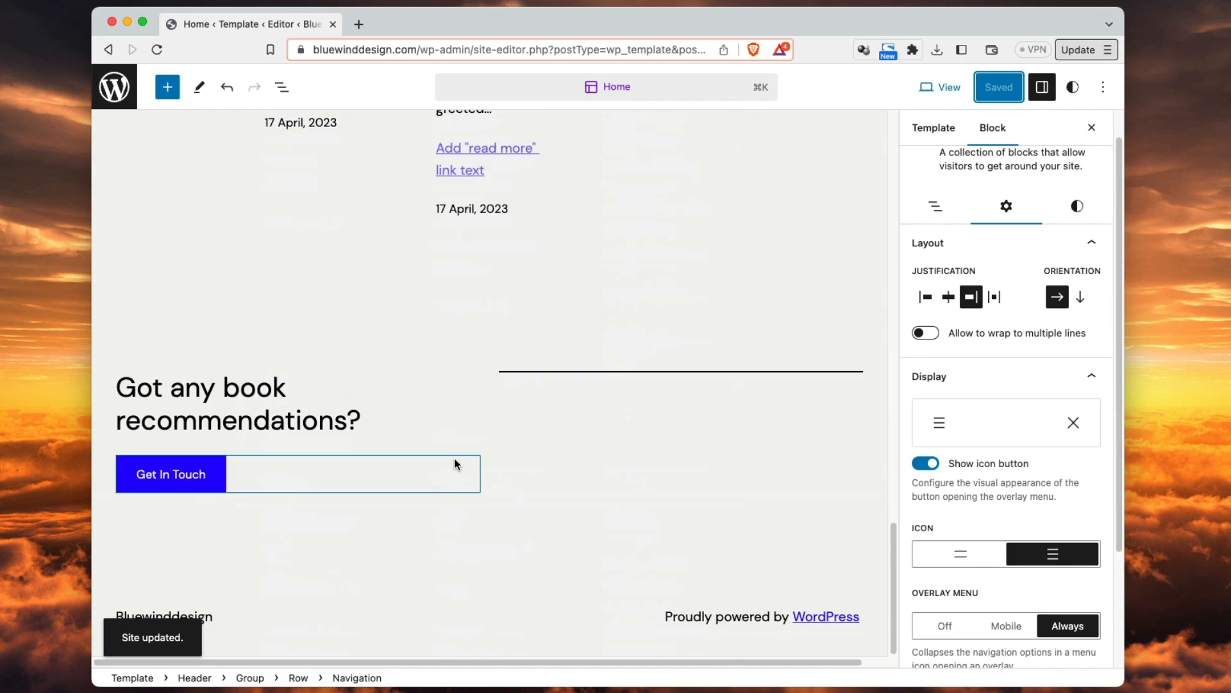
{"action": "left_click", "coordinate": [525, 620]}
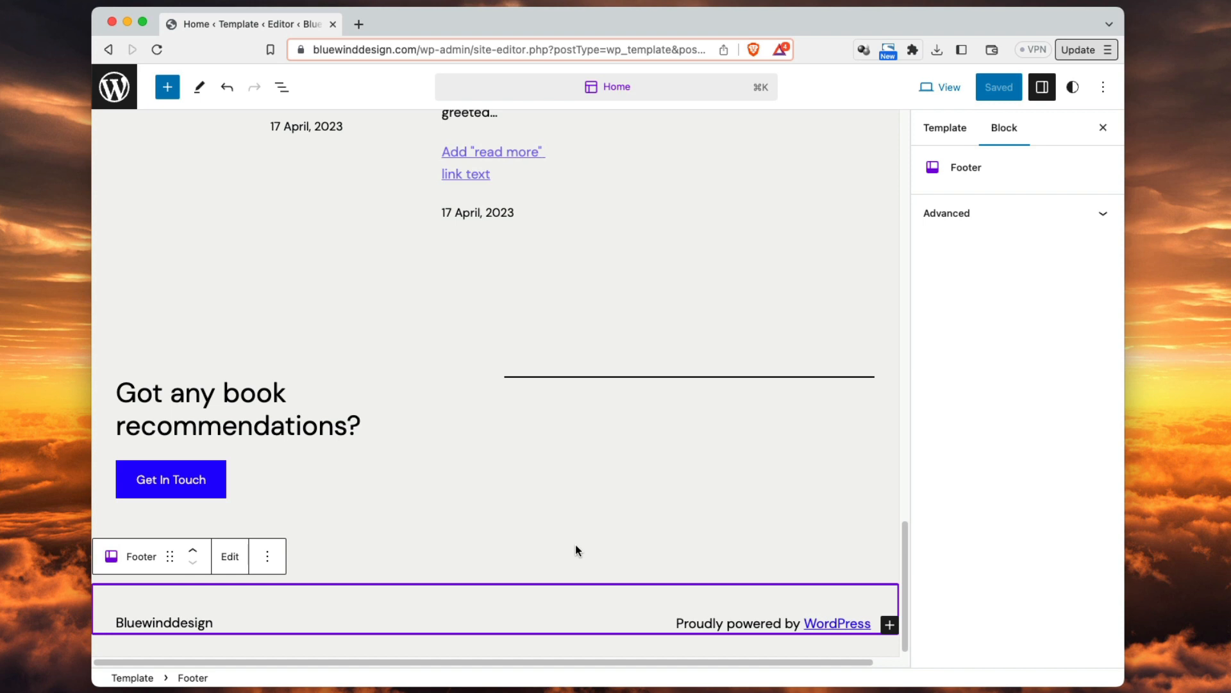
{"action": "left_click", "coordinate": [168, 89]}
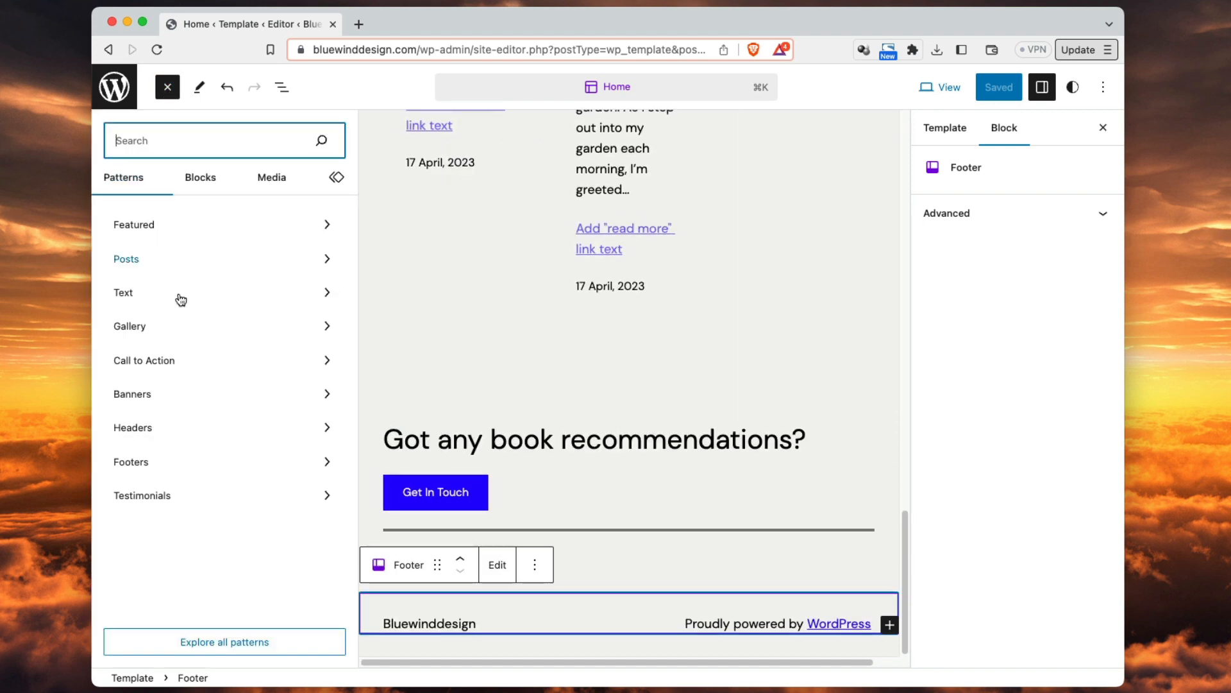
{"action": "left_click", "coordinate": [181, 466]}
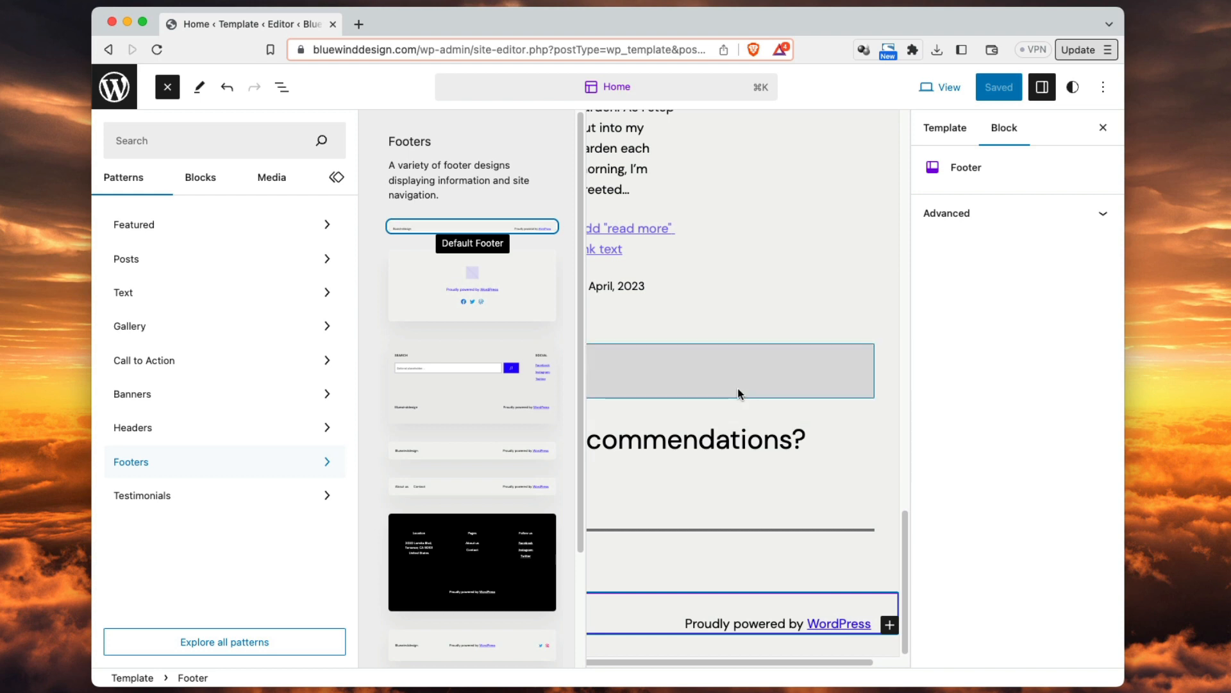
{"action": "left_click", "coordinate": [813, 345]}
- Search for "footer" blocks and patterns at the insertion point between the book recommendations section and the existing footer
{"action": "scroll", "coordinate": [629, 558], "scroll_direction": "down", "scroll_amount": 1}
{"action": "scroll", "coordinate": [616, 565], "scroll_direction": "down", "scroll_amount": 3}
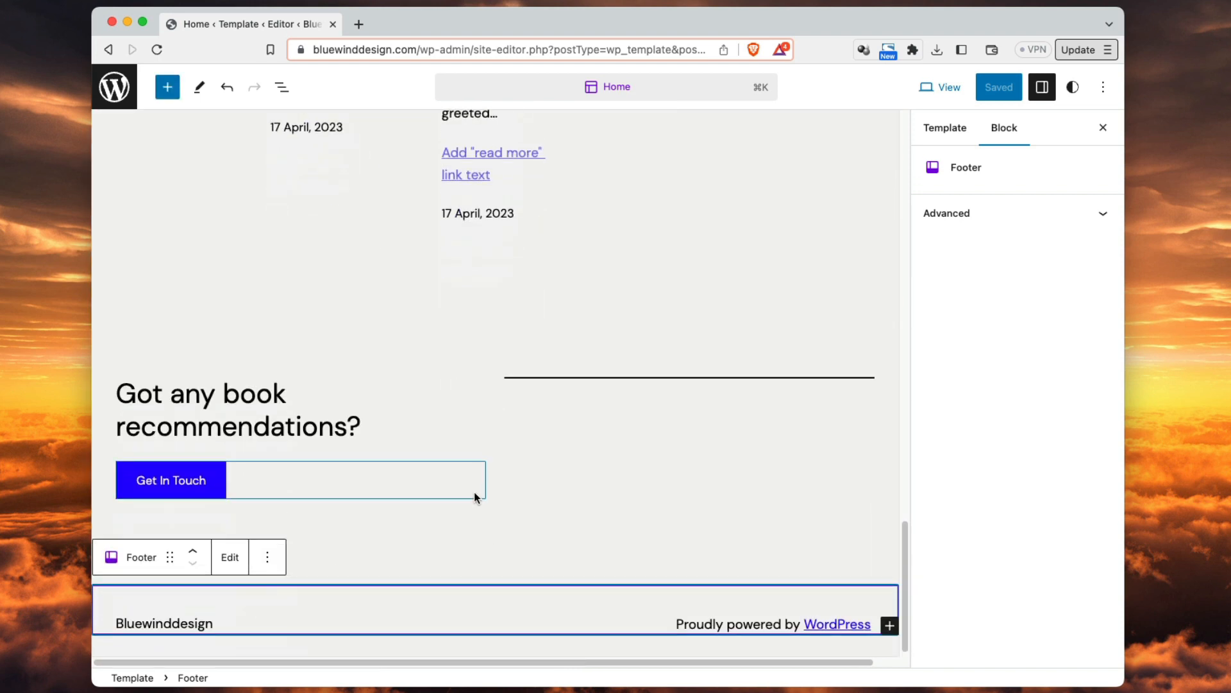
{"action": "left_click", "coordinate": [474, 607]}
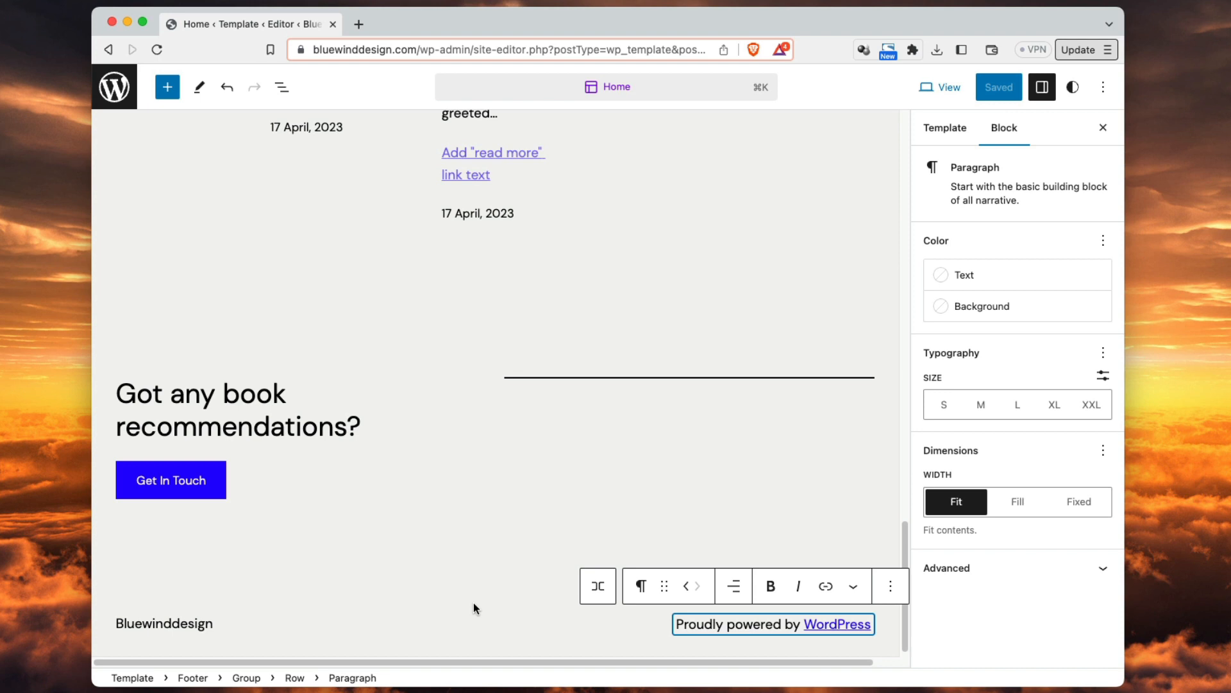
{"action": "left_click", "coordinate": [458, 539]}
{"action": "left_click", "coordinate": [459, 533]}
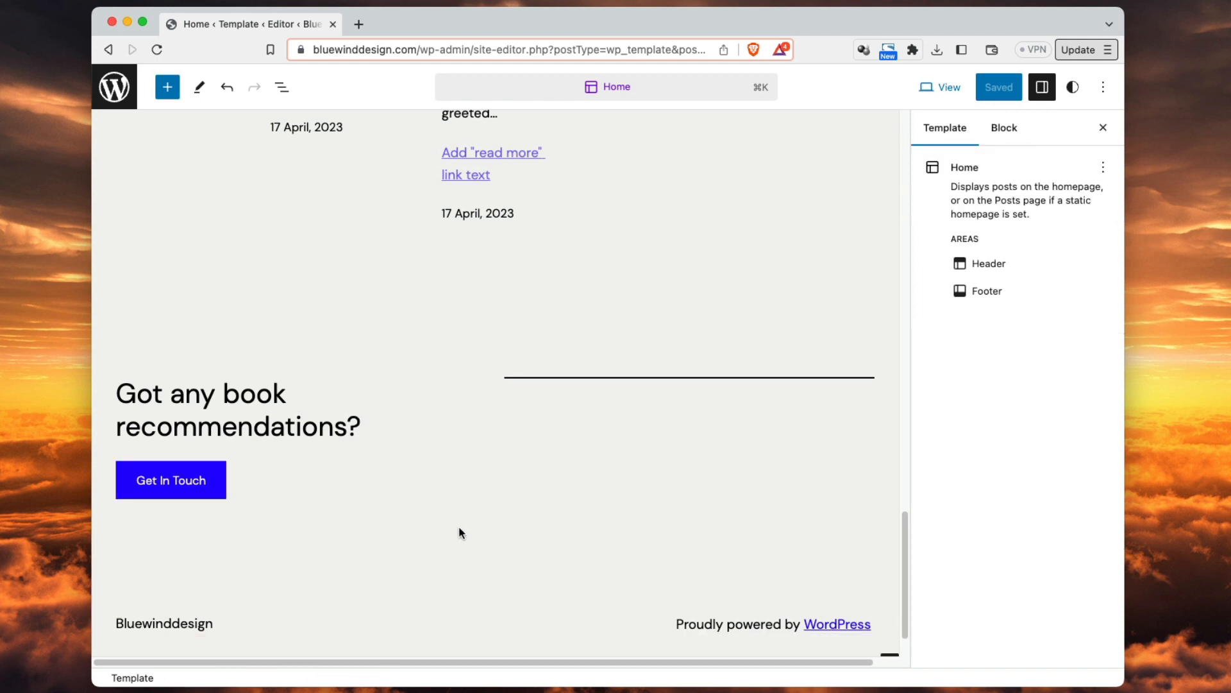
{"action": "left_click", "coordinate": [495, 543]}
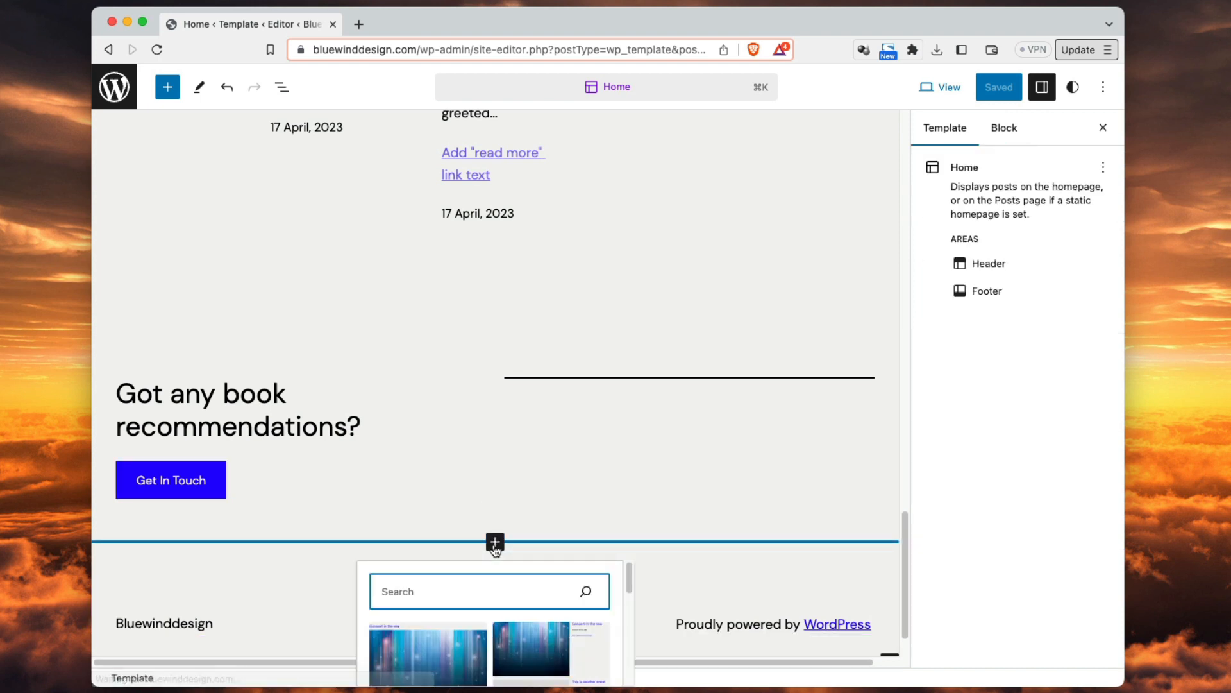
{"action": "scroll", "coordinate": [585, 489], "scroll_direction": "down", "scroll_amount": 1}
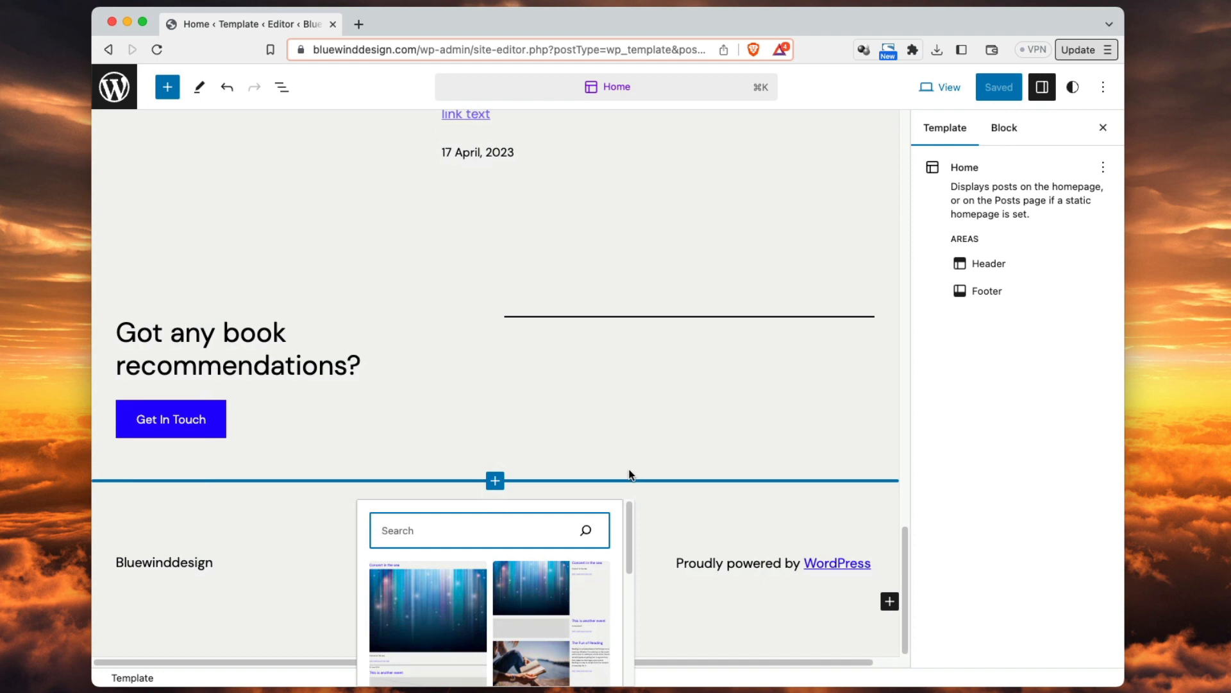
{"action": "type", "text": "footer"}
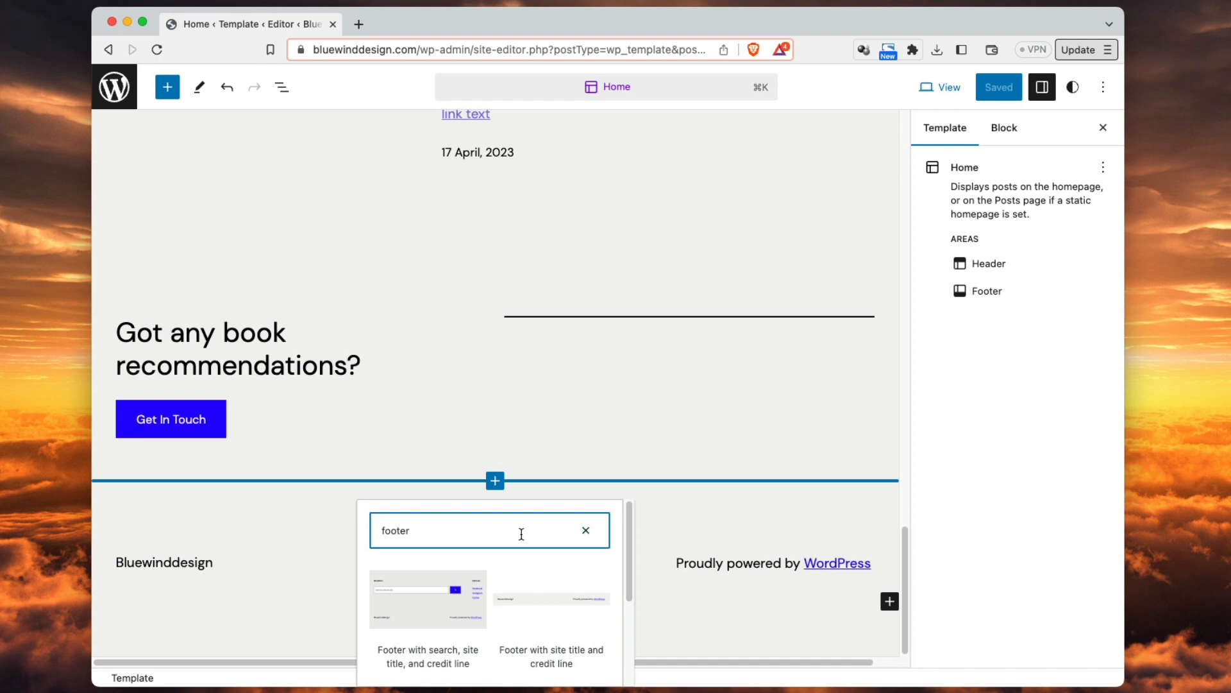
- Browse all the footer search results and insert a Template Part block above the existing footer
{"action": "scroll", "coordinate": [523, 536], "scroll_direction": "down", "scroll_amount": 3}
{"action": "scroll", "coordinate": [529, 547], "scroll_direction": "up", "scroll_amount": 3}
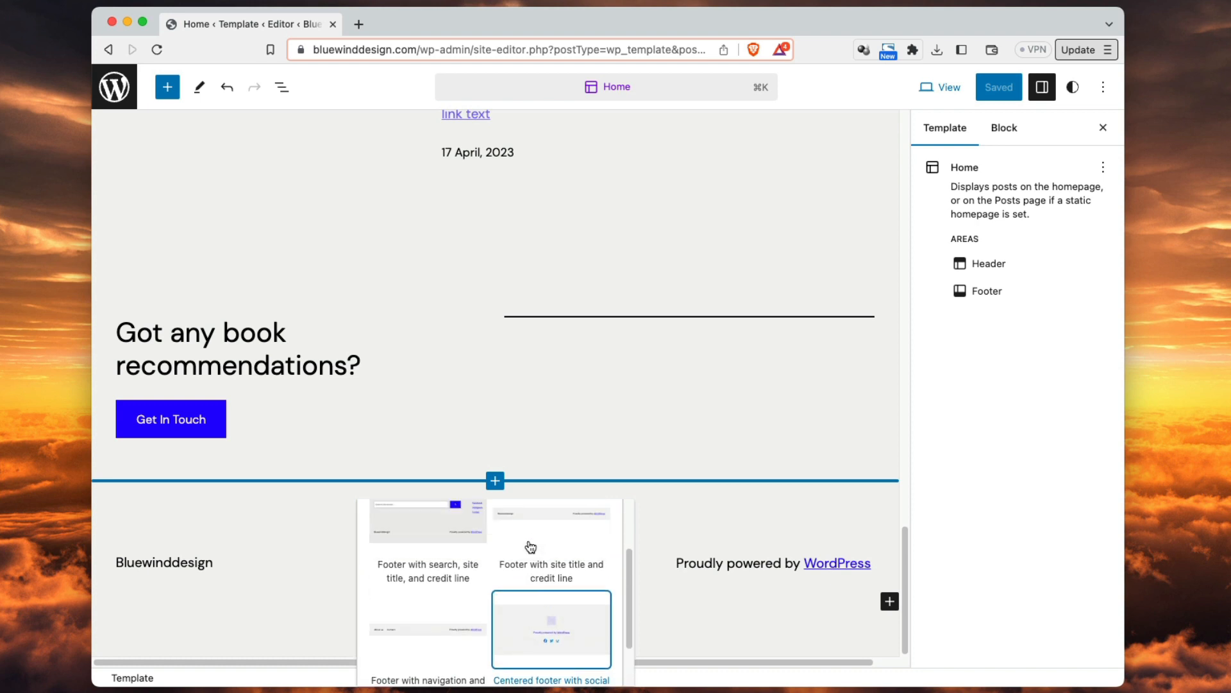
{"action": "scroll", "coordinate": [530, 545], "scroll_direction": "down", "scroll_amount": 3}
{"action": "left_click", "coordinate": [505, 667]}
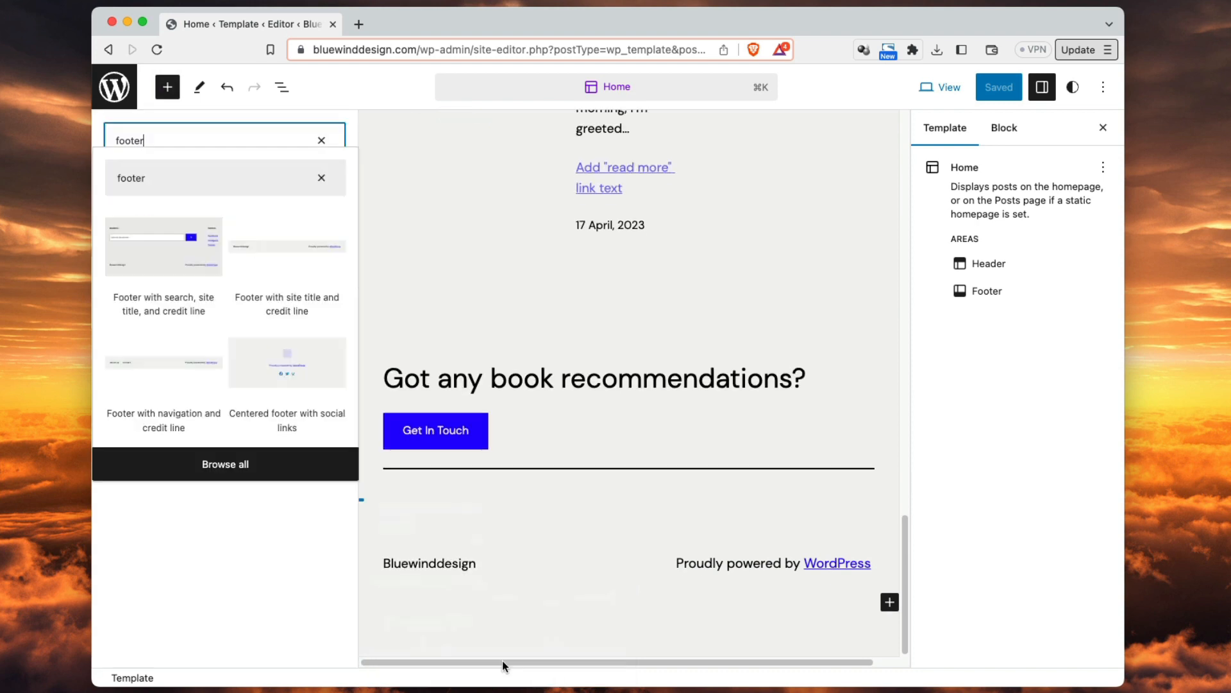
{"action": "mouse_move", "coordinate": [146, 222]}
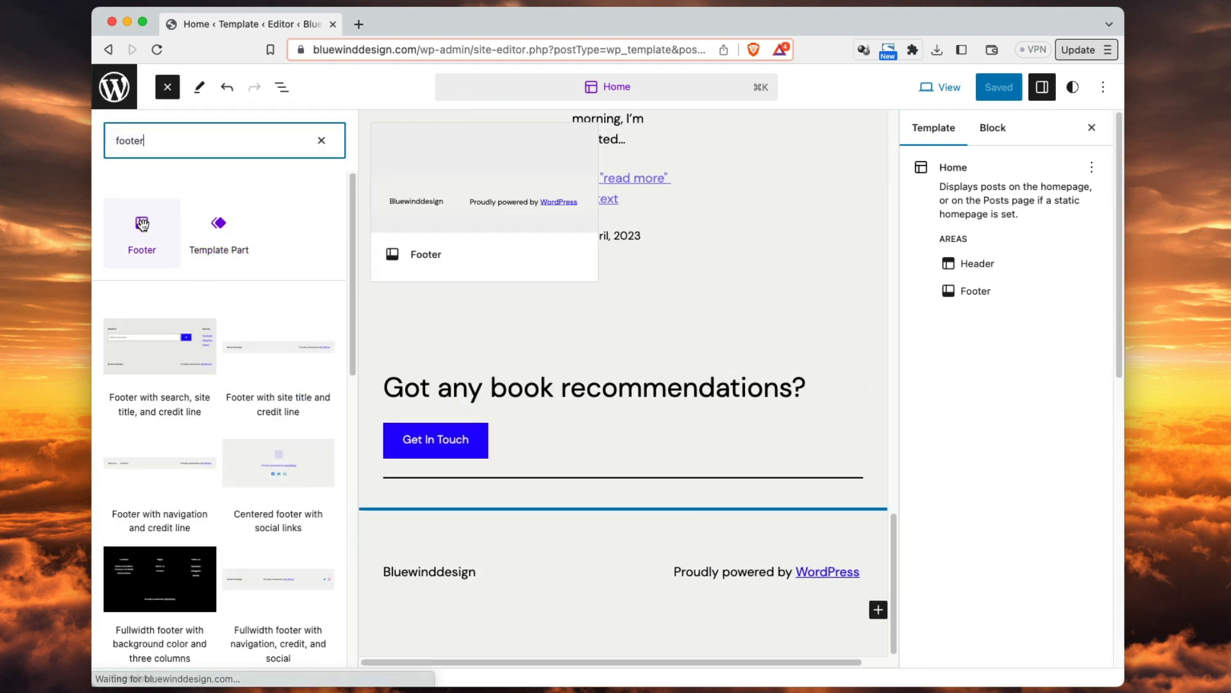
{"action": "left_click", "coordinate": [219, 226]}
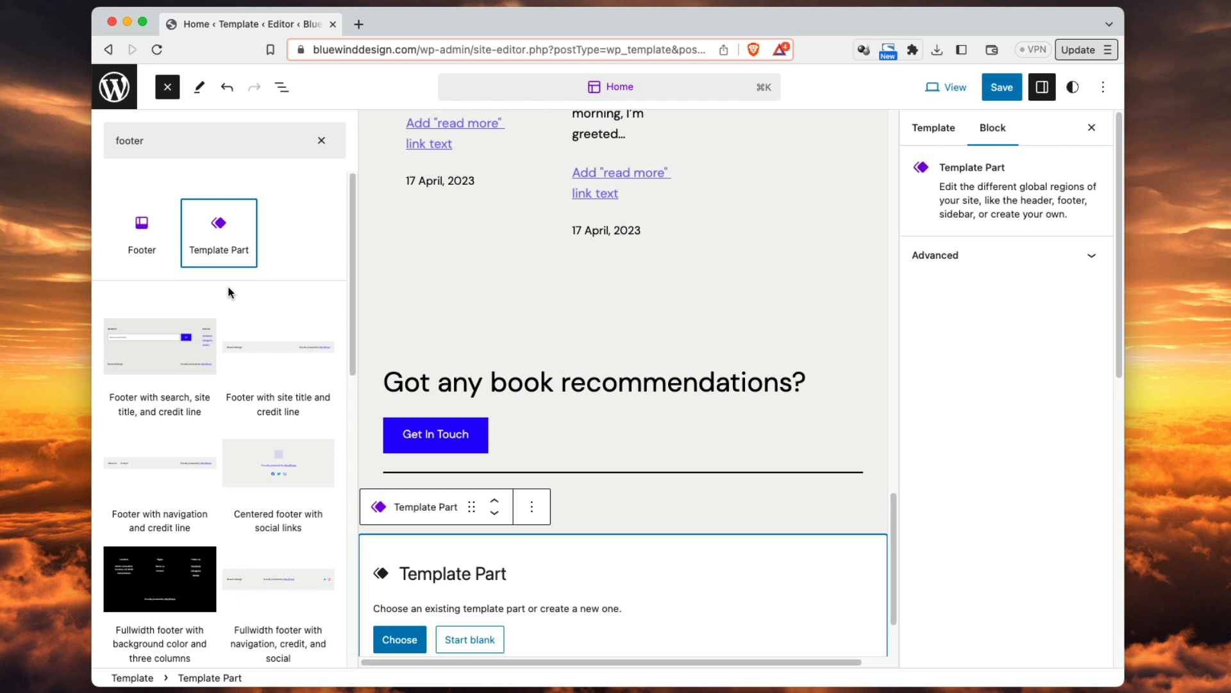
{"action": "mouse_move", "coordinate": [248, 318]}
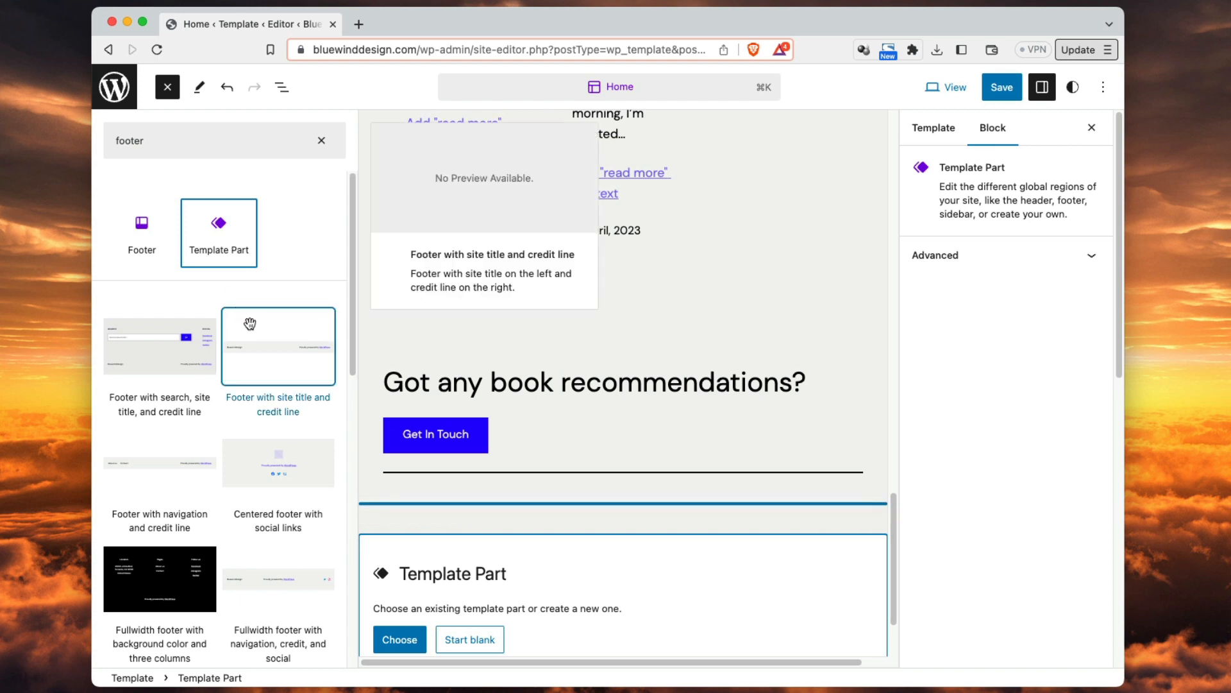
{"action": "scroll", "coordinate": [249, 381], "scroll_direction": "down", "scroll_amount": 3}
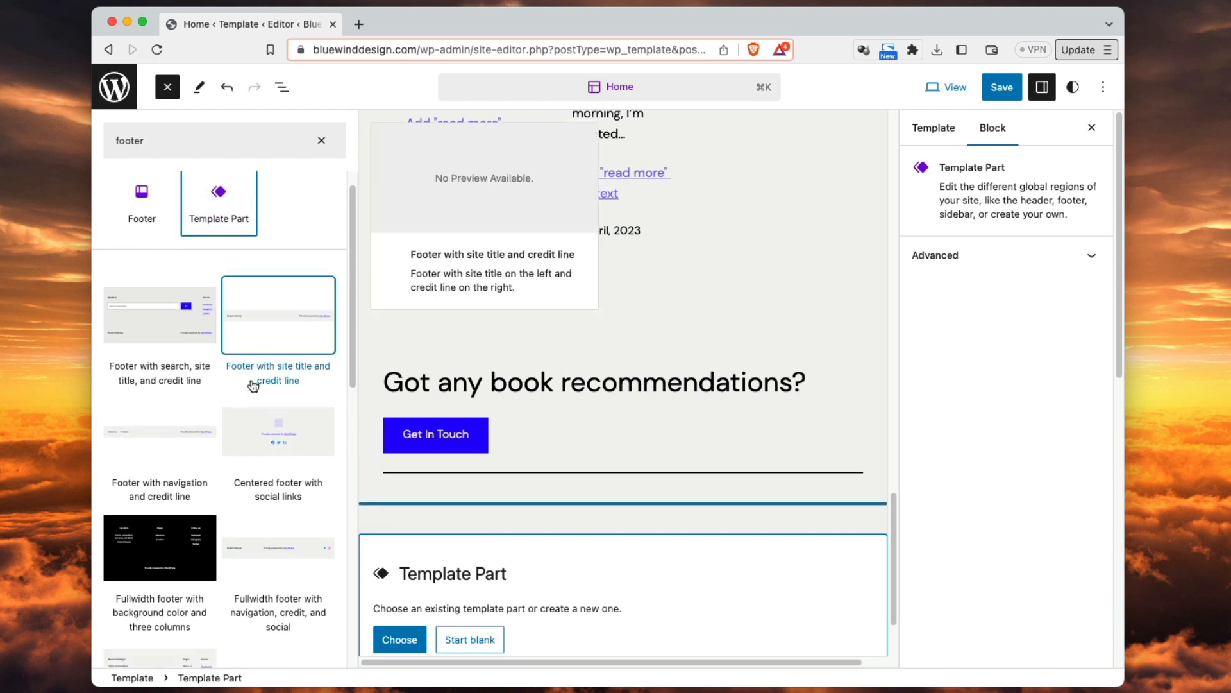
{"action": "scroll", "coordinate": [249, 381], "scroll_direction": "down", "scroll_amount": 3}
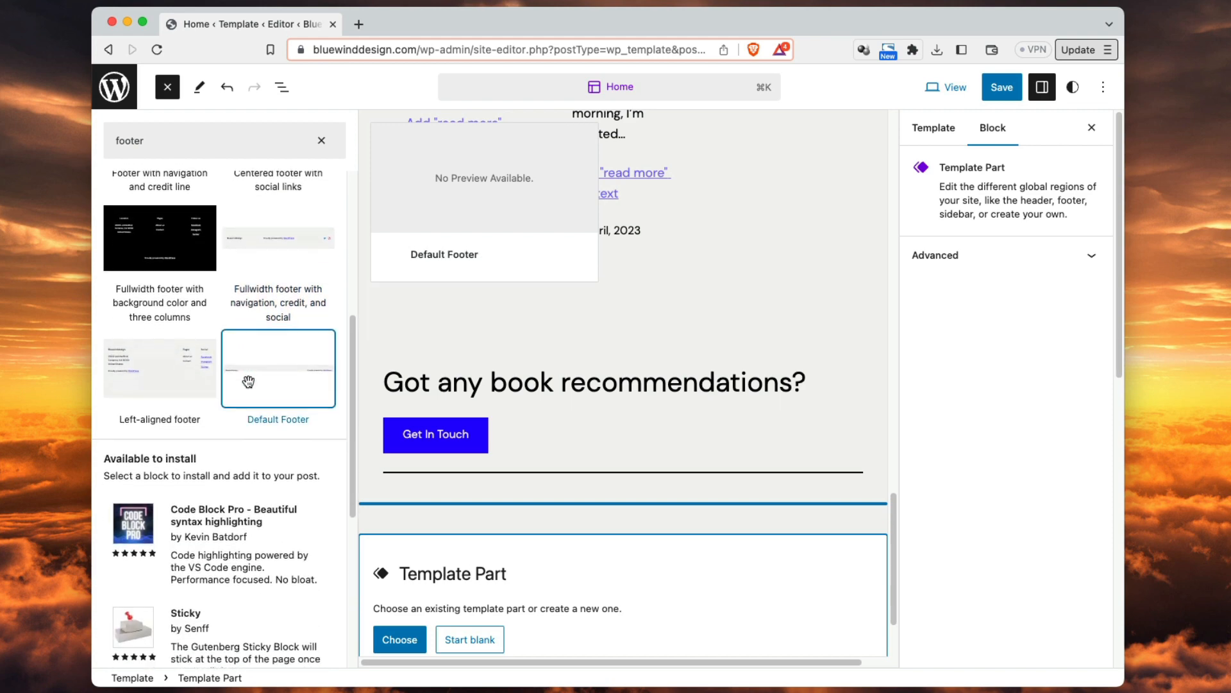
{"action": "scroll", "coordinate": [249, 383], "scroll_direction": "up", "scroll_amount": 4}
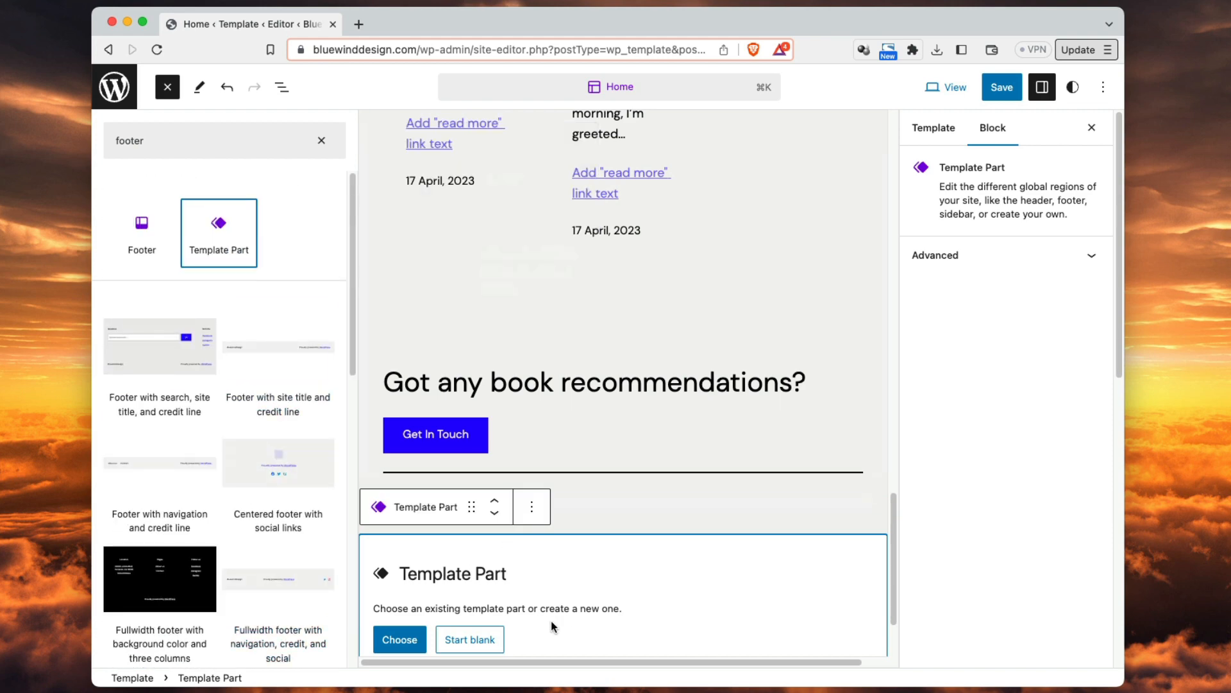
- Start the empty Template Part block above the existing footer as a blank template part named "Full Width 3 columns"
{"action": "left_click", "coordinate": [481, 639]}
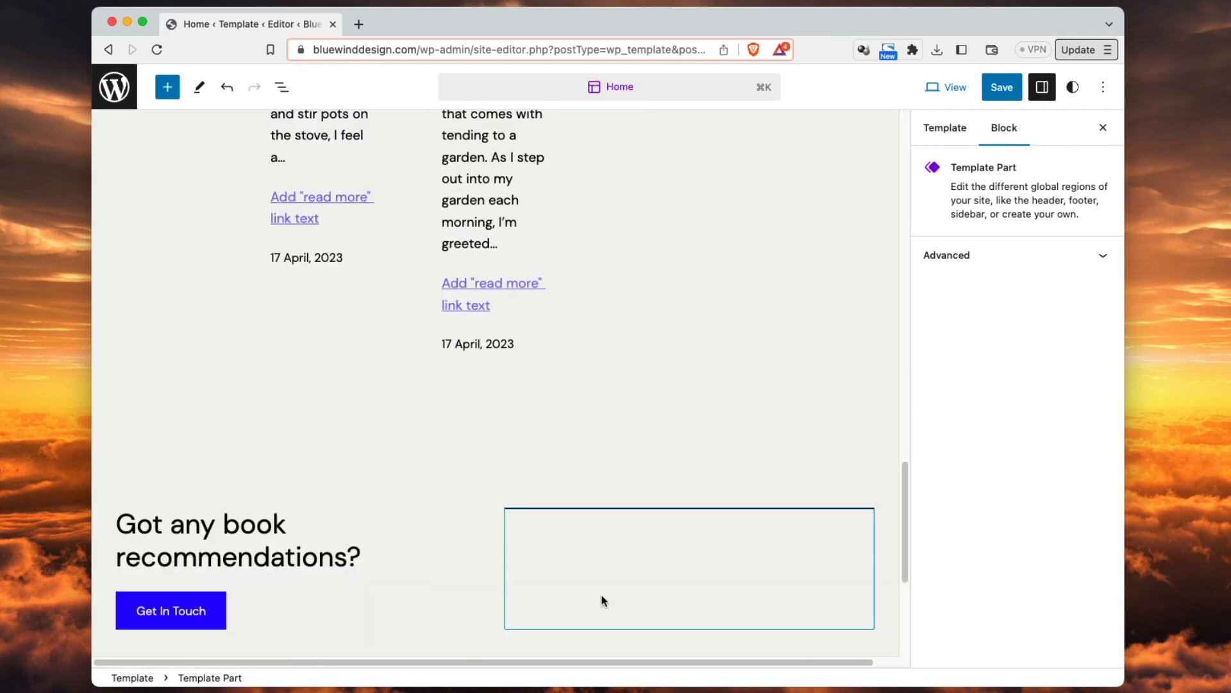
{"action": "left_click", "coordinate": [468, 452]}
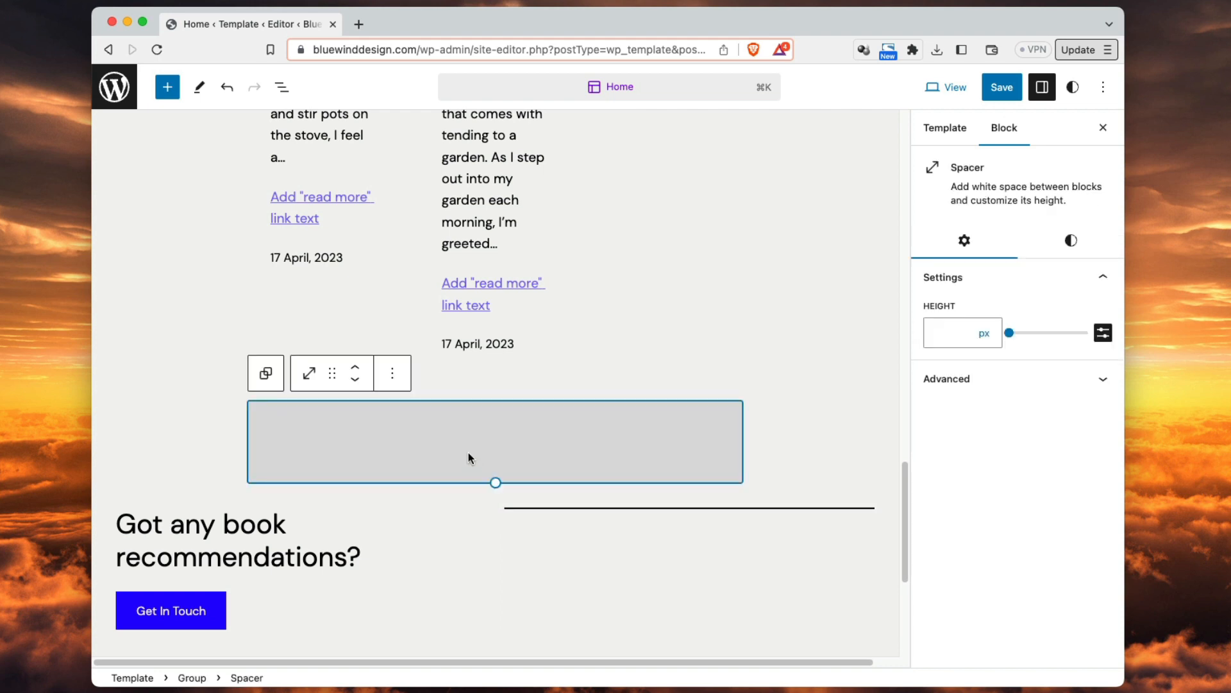
{"action": "scroll", "coordinate": [468, 453], "scroll_direction": "down", "scroll_amount": 5}
{"action": "left_click", "coordinate": [476, 484]}
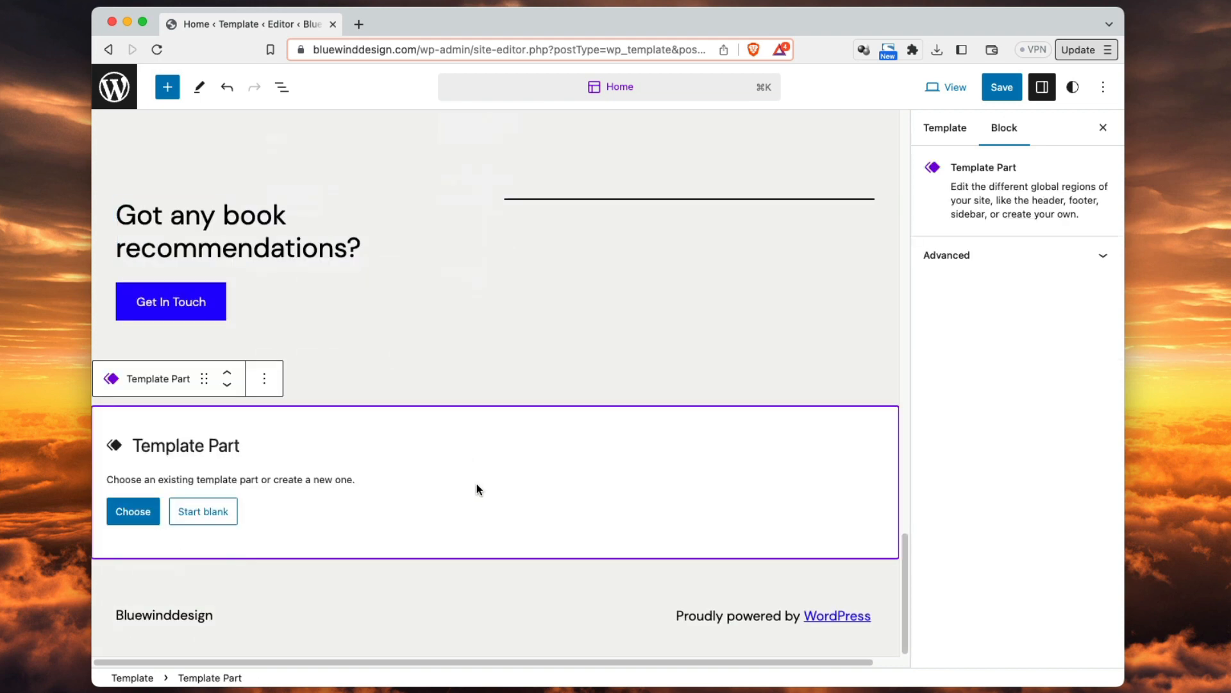
{"action": "left_click", "coordinate": [206, 511]}
{"action": "left_click", "coordinate": [582, 378]}
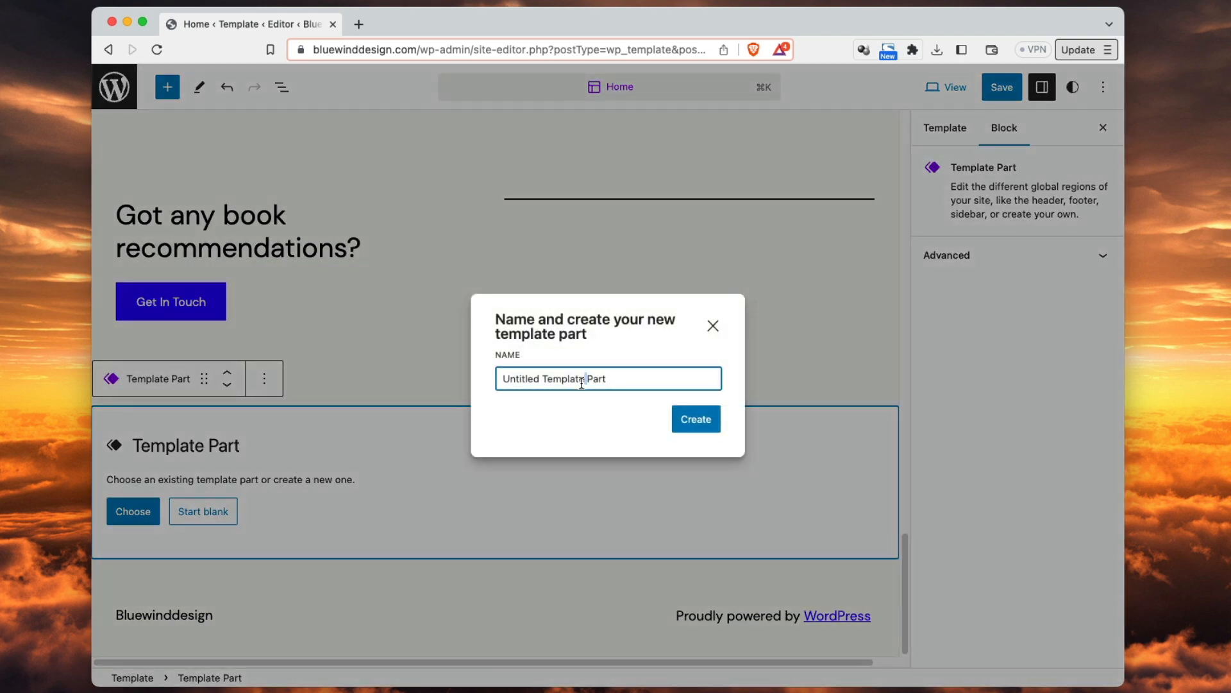
{"action": "key", "text": "super+a"}
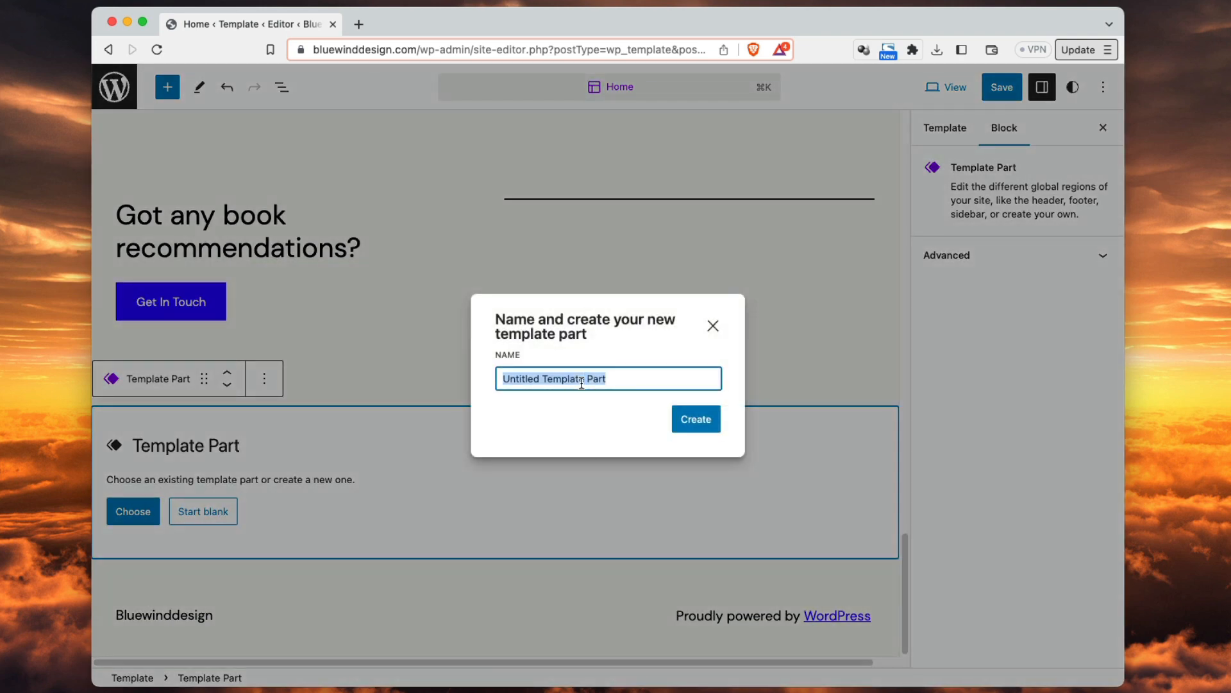
{"action": "type", "text": "Full Width"}
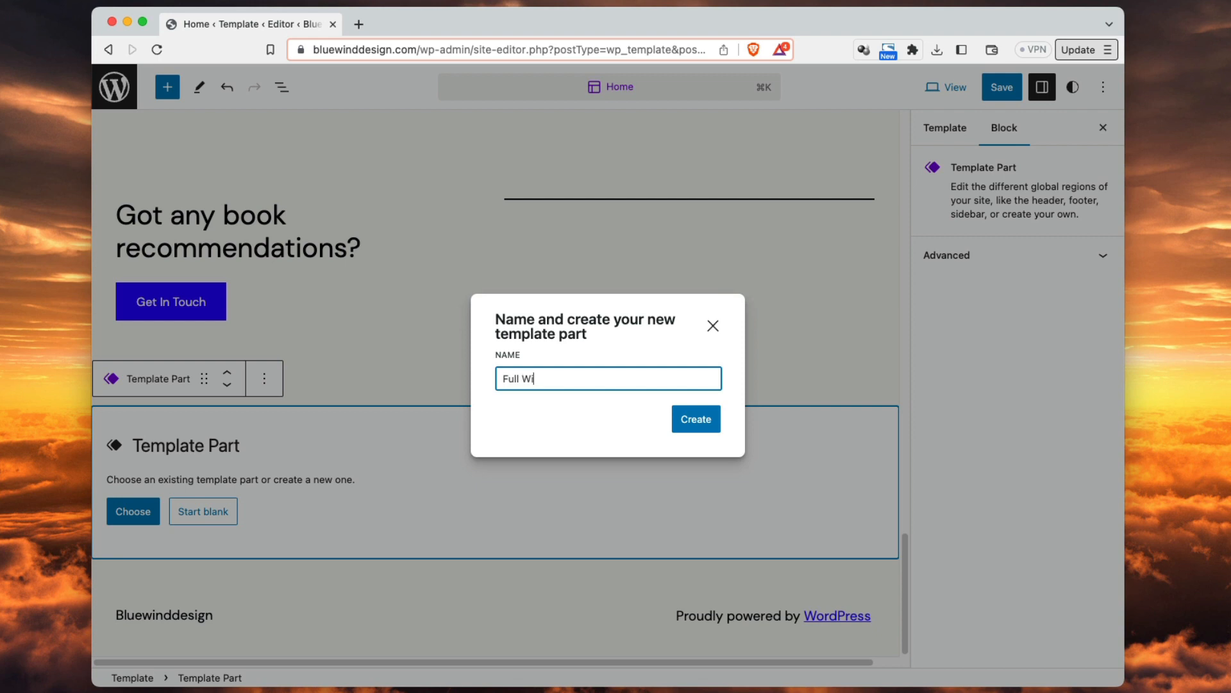
{"action": "type", "text": " 3 columns"}
{"action": "left_click", "coordinate": [698, 421]}
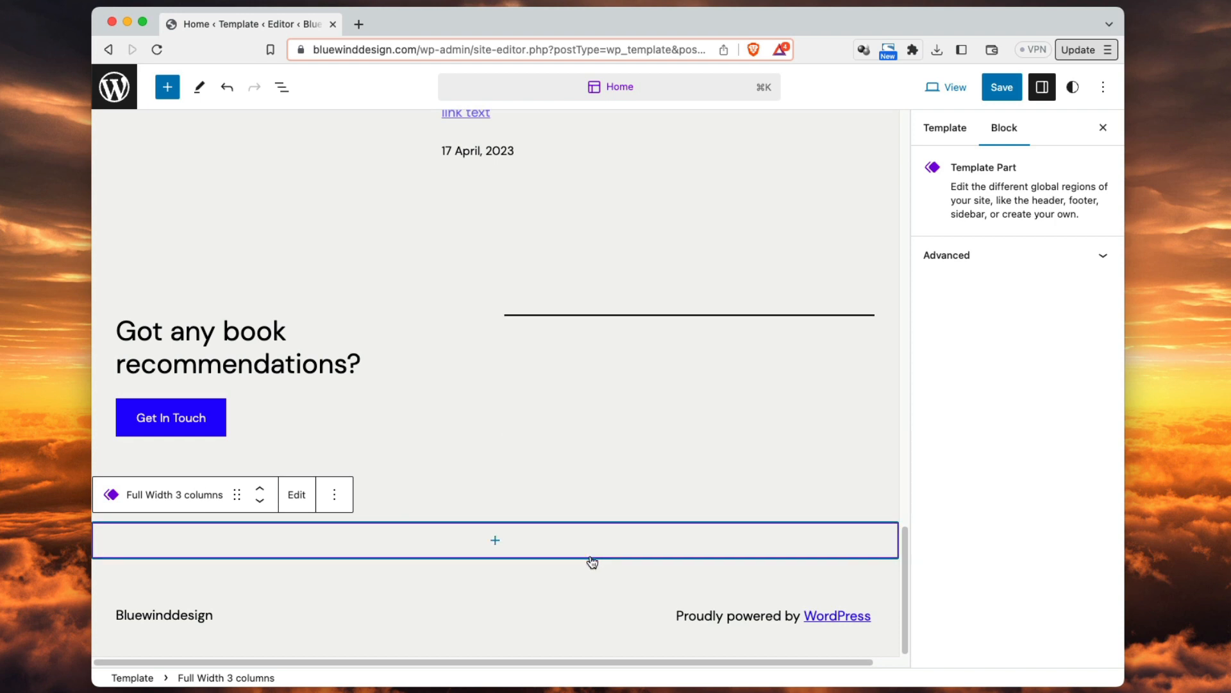
- Insert the Left-aligned footer pattern from the Footers category into the Full Width 3 columns template part
{"action": "left_click", "coordinate": [496, 541]}
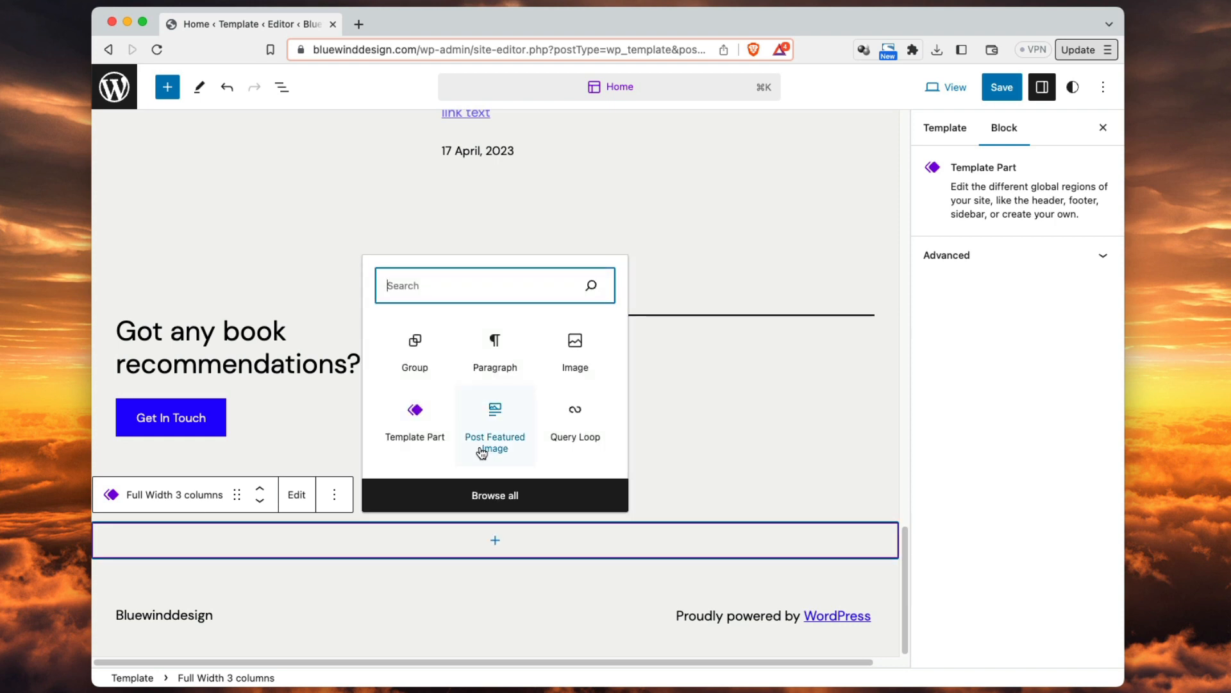
{"action": "left_click", "coordinate": [486, 495]}
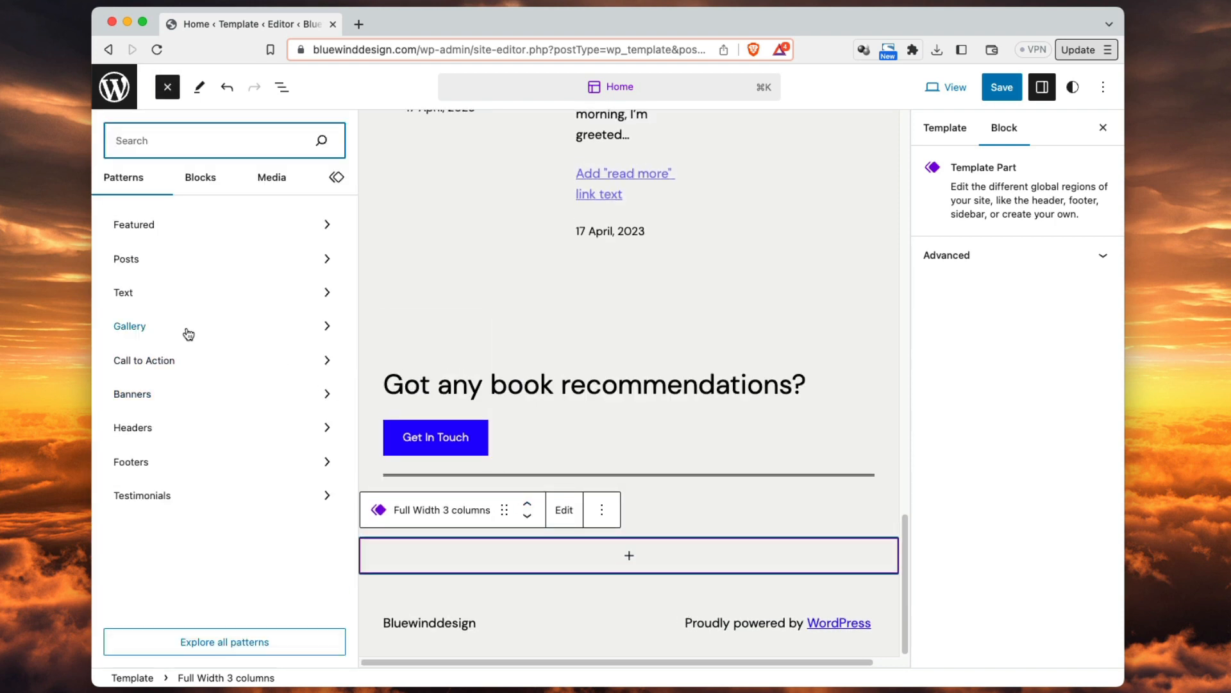
{"action": "left_click", "coordinate": [196, 462]}
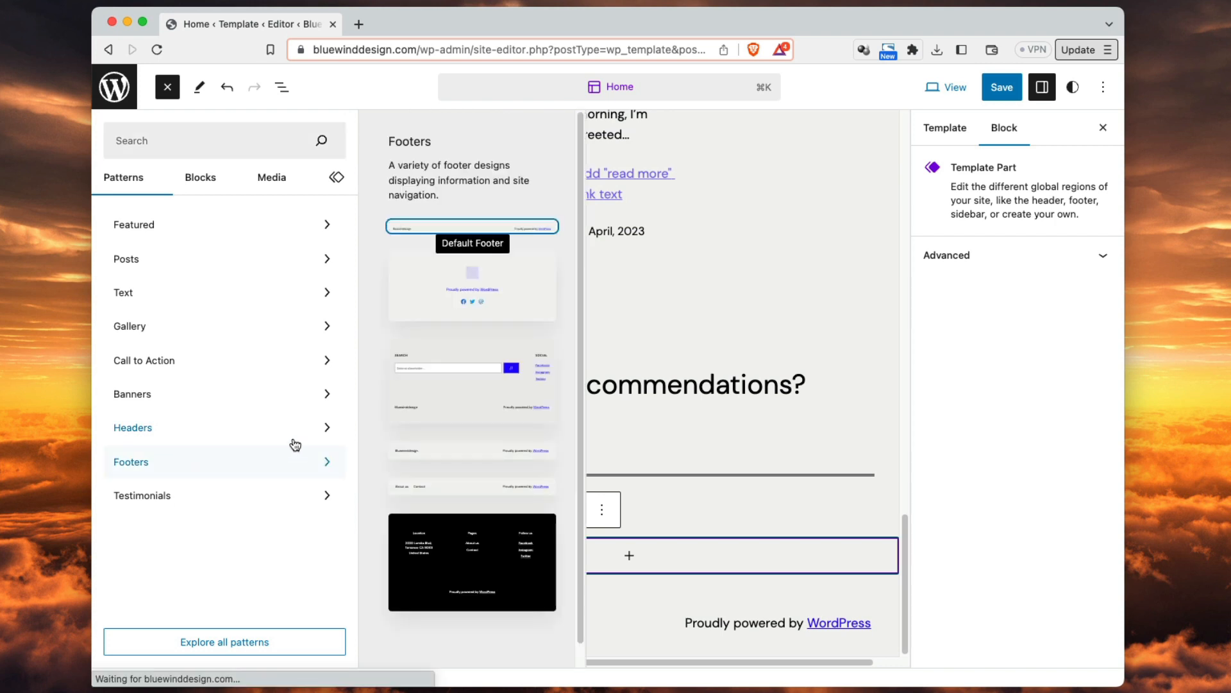
{"action": "scroll", "coordinate": [437, 352], "scroll_direction": "down", "scroll_amount": 1}
{"action": "scroll", "coordinate": [434, 354], "scroll_direction": "down", "scroll_amount": 3}
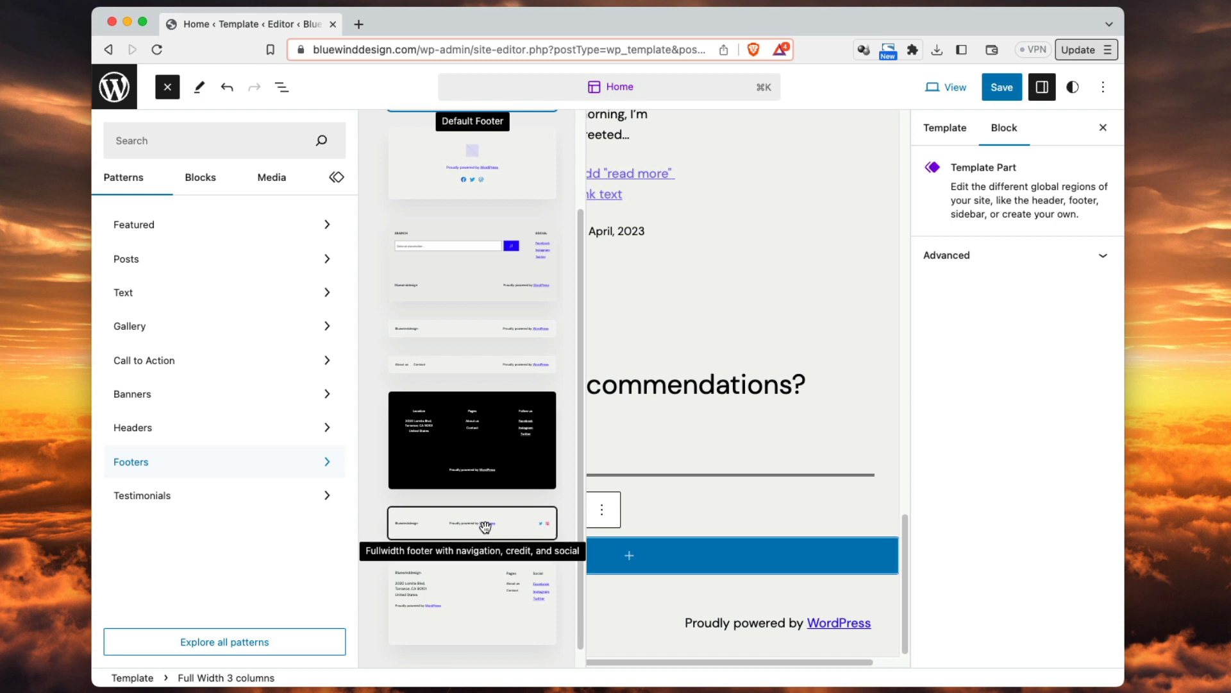
{"action": "scroll", "coordinate": [482, 441], "scroll_direction": "down", "scroll_amount": 1}
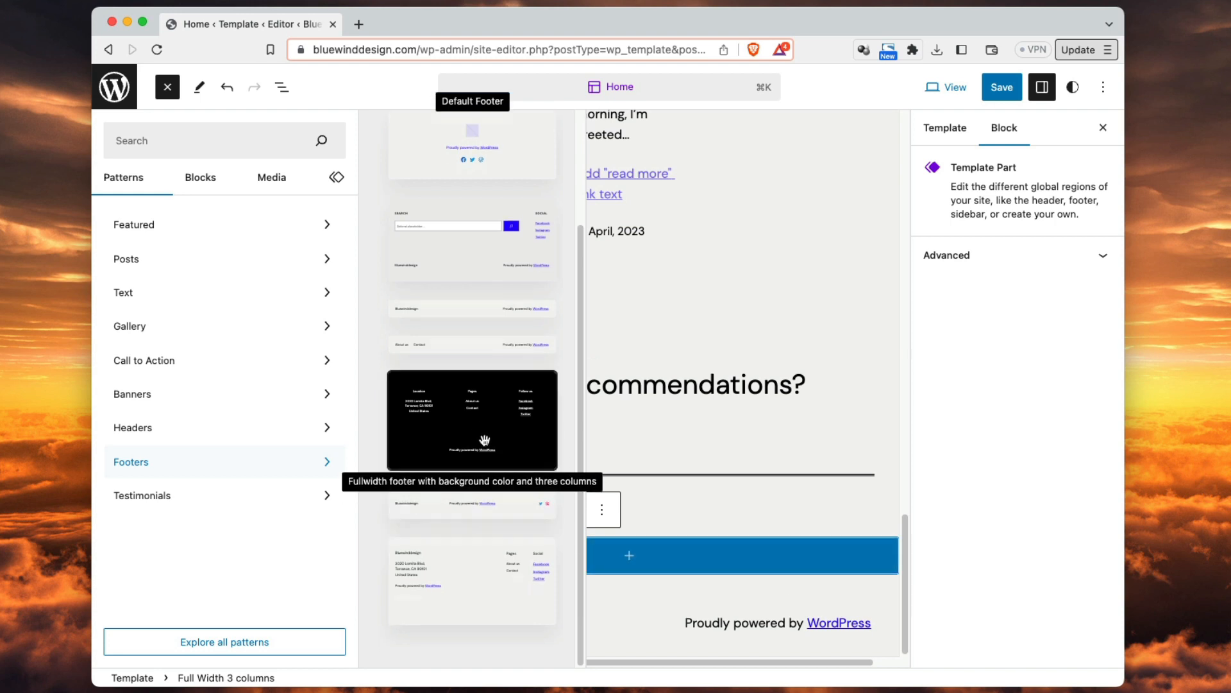
{"action": "left_click", "coordinate": [474, 571]}
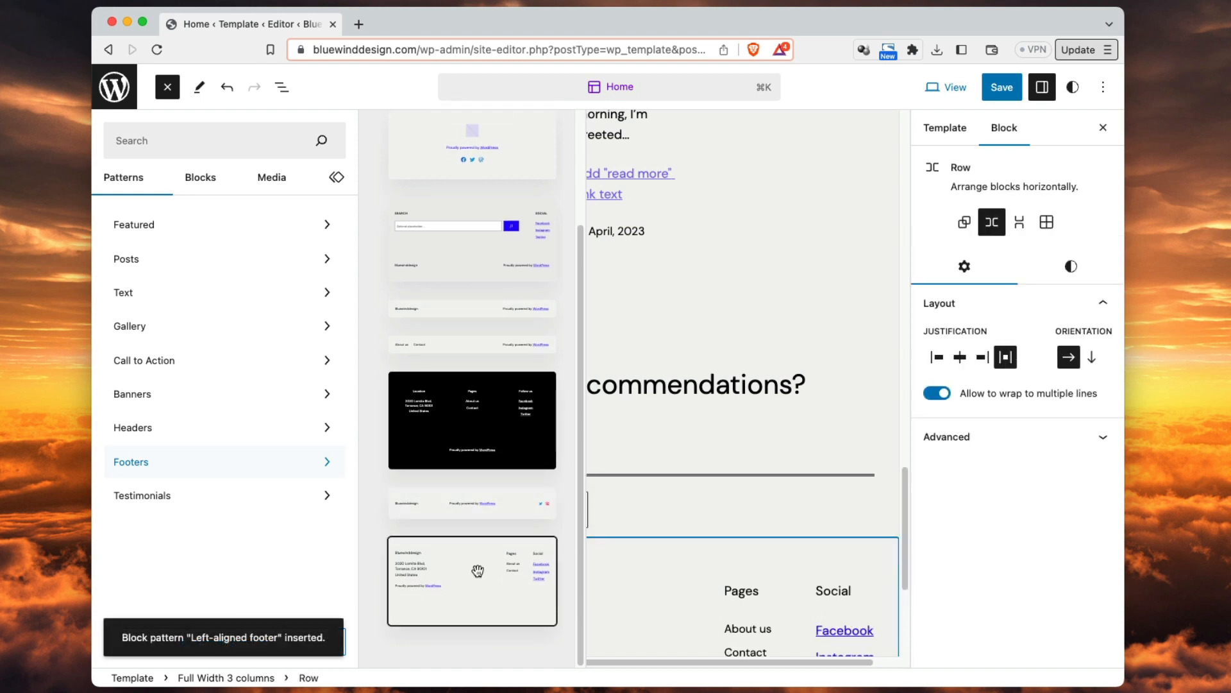
{"action": "left_click", "coordinate": [168, 88]}
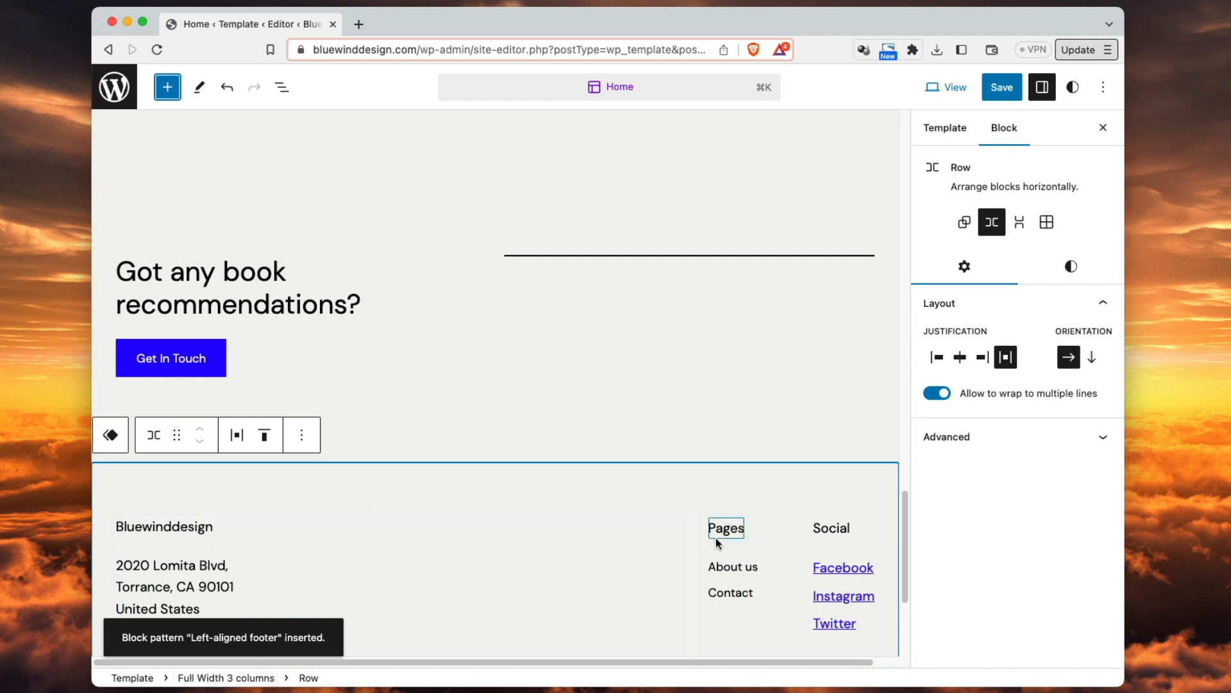
- Save the Home template together with the Full Width 3 columns template part
{"action": "left_click", "coordinate": [300, 545]}
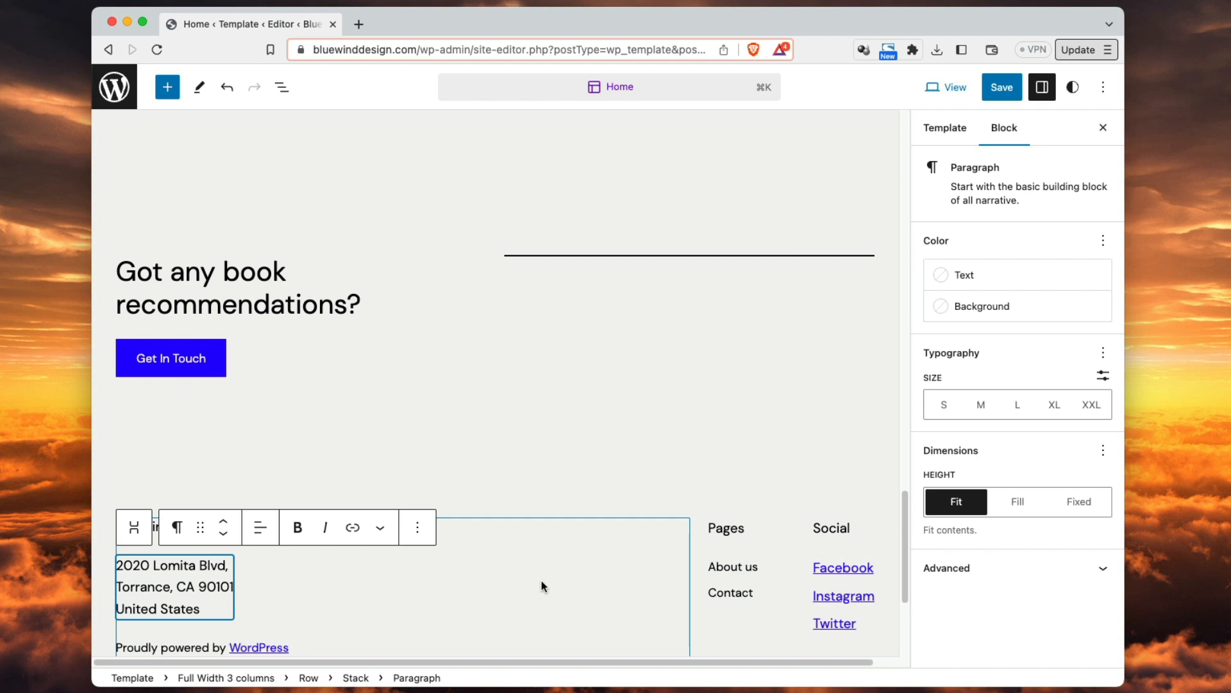
{"action": "scroll", "coordinate": [585, 524], "scroll_direction": "down", "scroll_amount": 3}
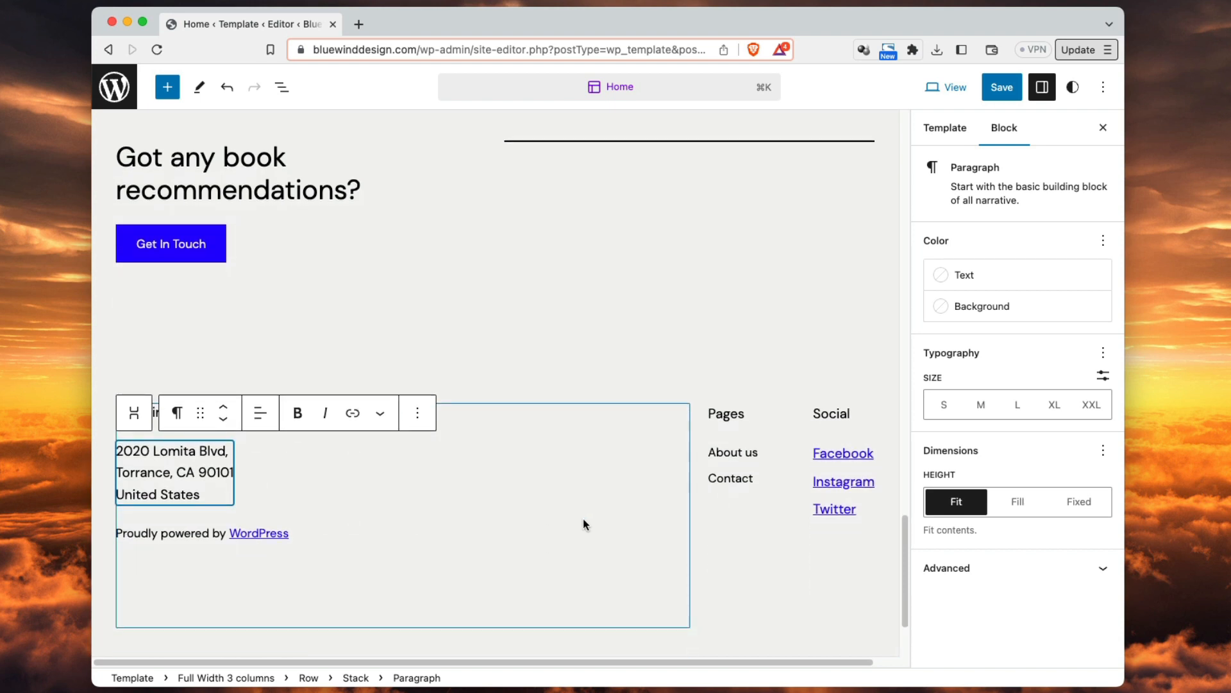
{"action": "left_click", "coordinate": [1001, 89]}
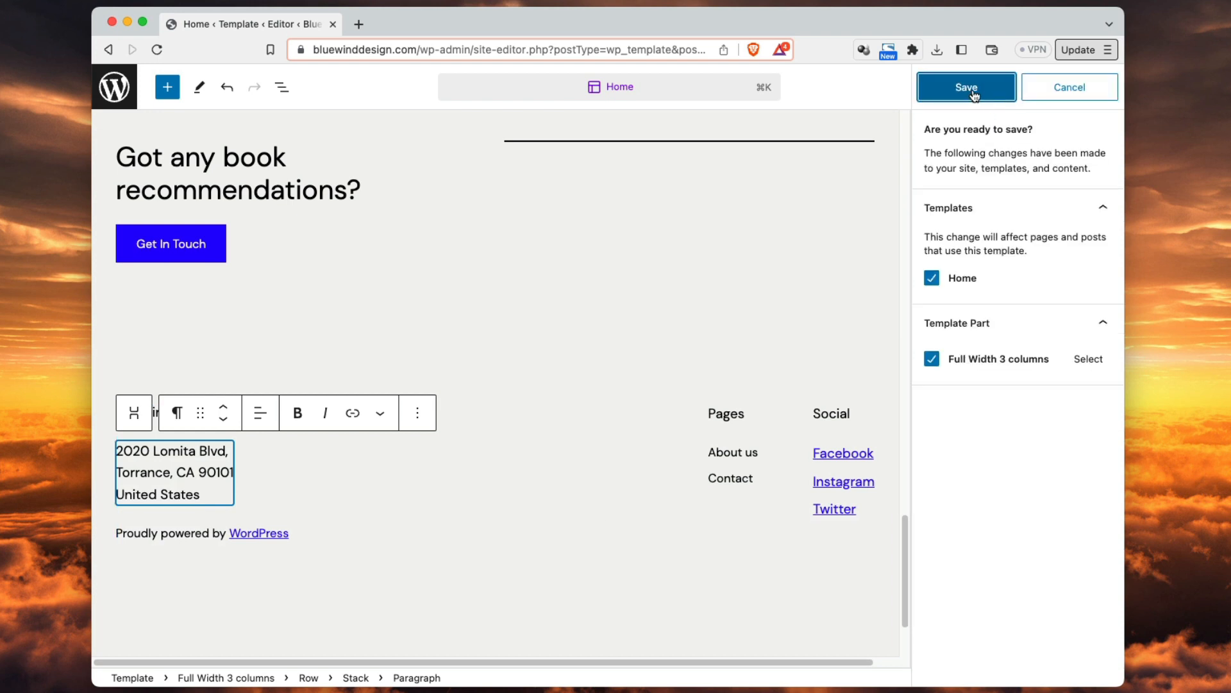
{"action": "left_click", "coordinate": [967, 88]}
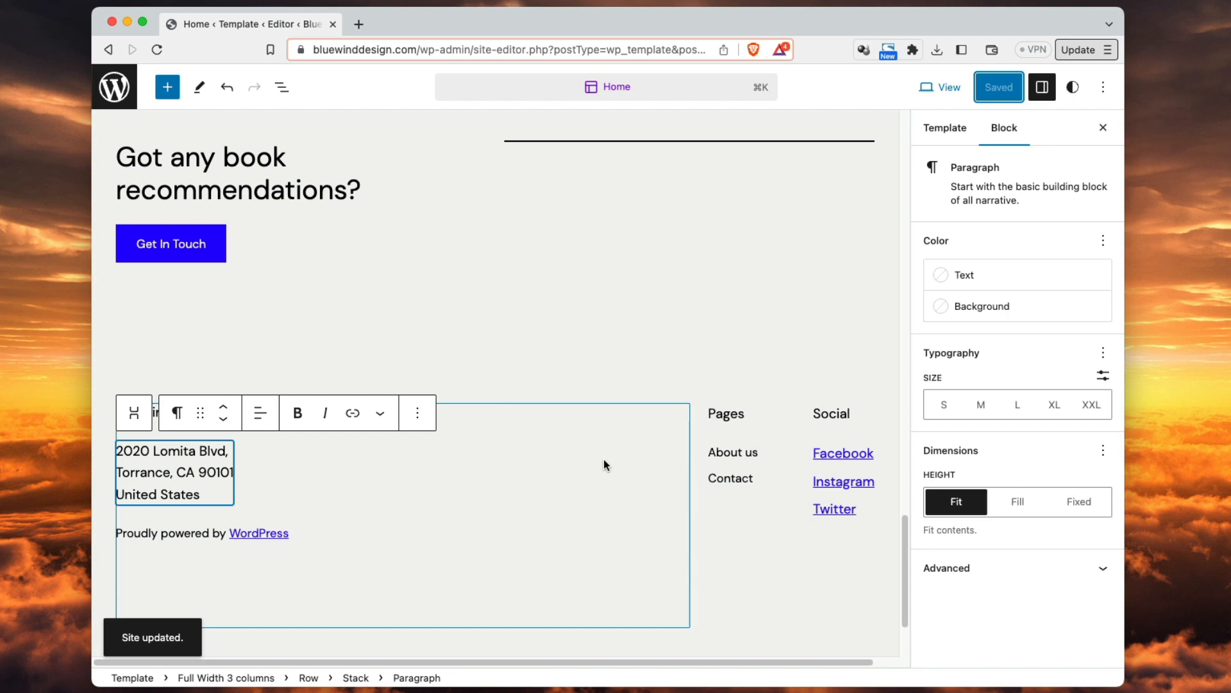
- Select the Navigation block in the Home template's header and look through its settings and style options
{"action": "scroll", "coordinate": [602, 464], "scroll_direction": "up", "scroll_amount": 15}
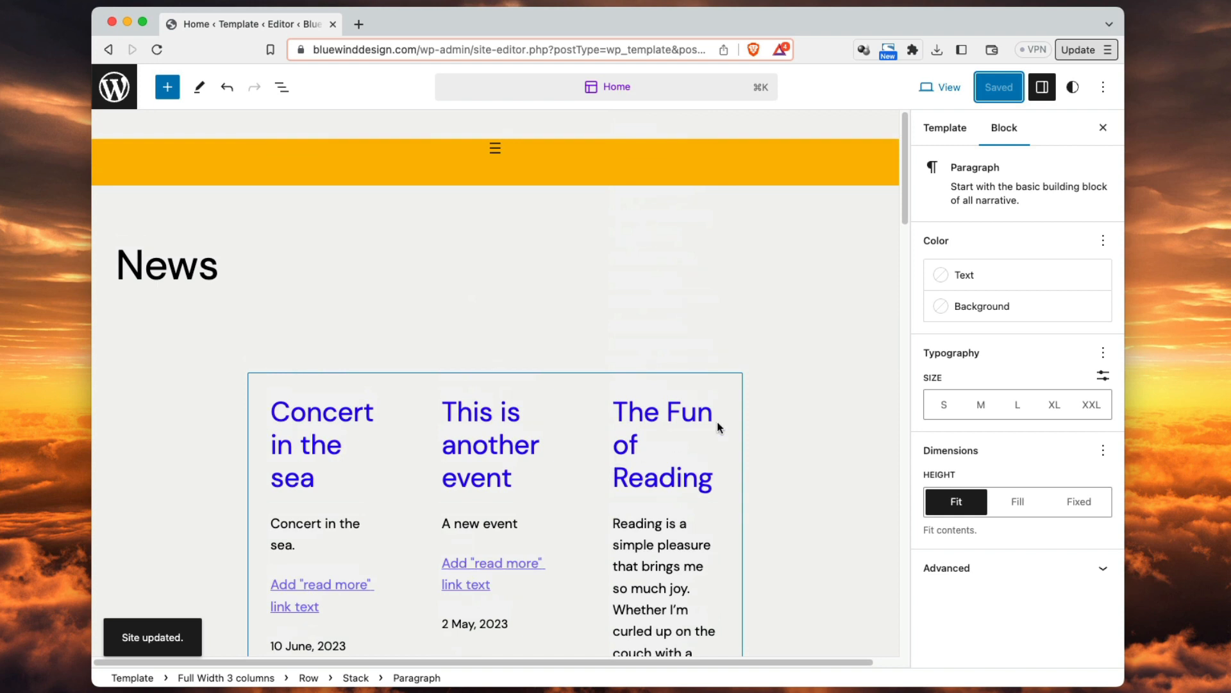
{"action": "left_click", "coordinate": [764, 157]}
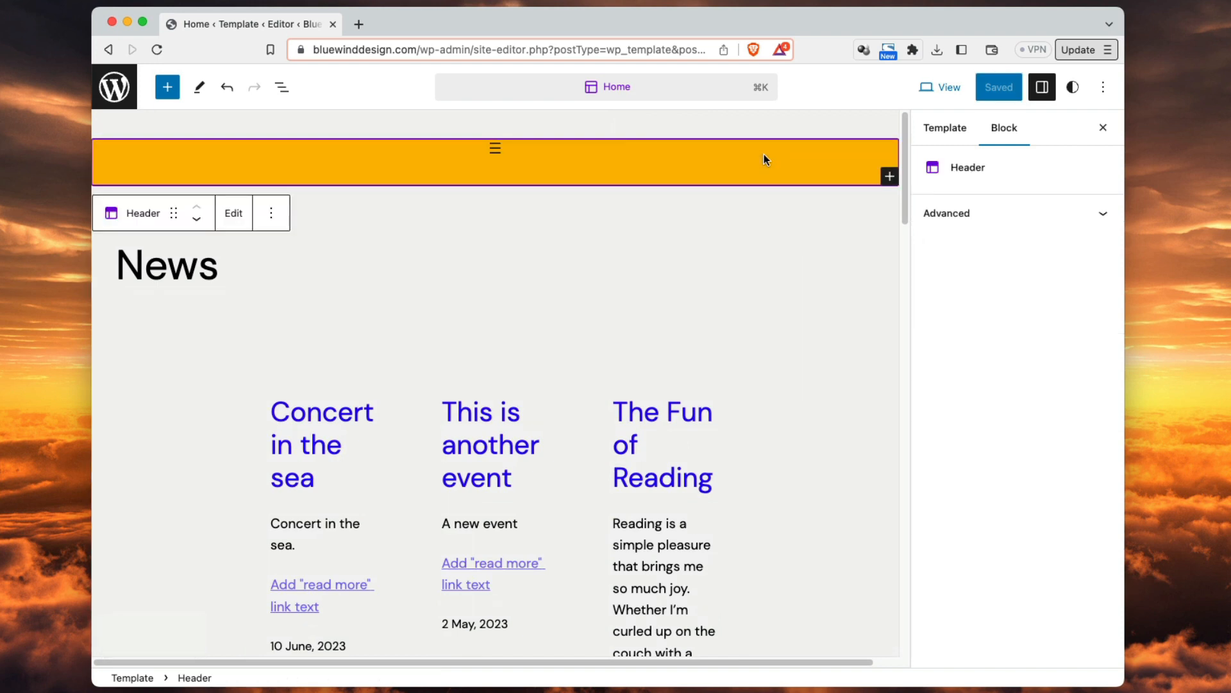
{"action": "left_click", "coordinate": [505, 147]}
{"action": "left_click", "coordinate": [1077, 242]}
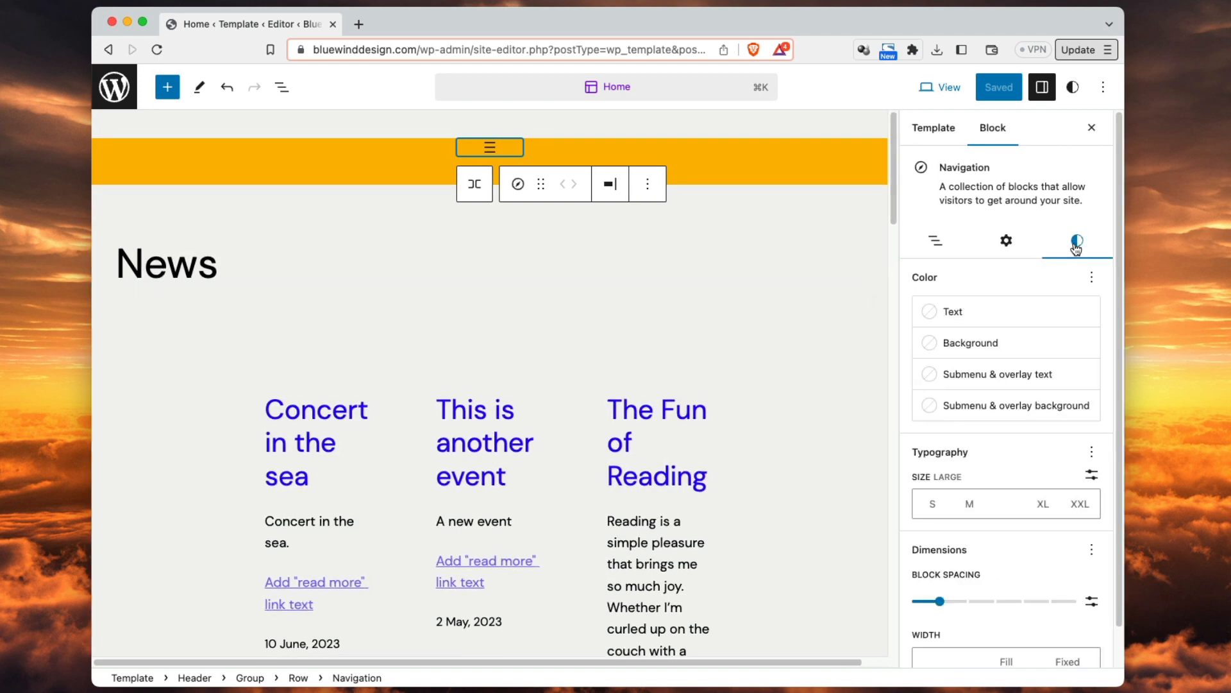
{"action": "left_click", "coordinate": [1007, 242]}
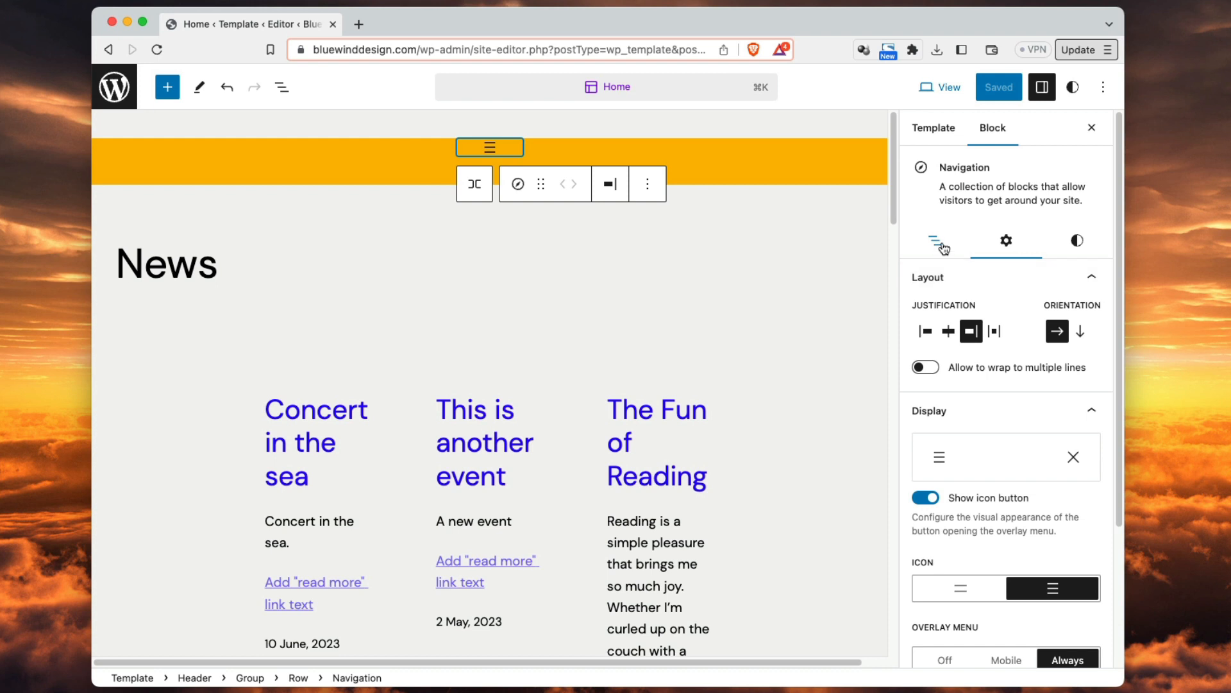
{"action": "left_click", "coordinate": [1077, 240]}
{"action": "scroll", "coordinate": [1071, 313], "scroll_direction": "down", "scroll_amount": 2}
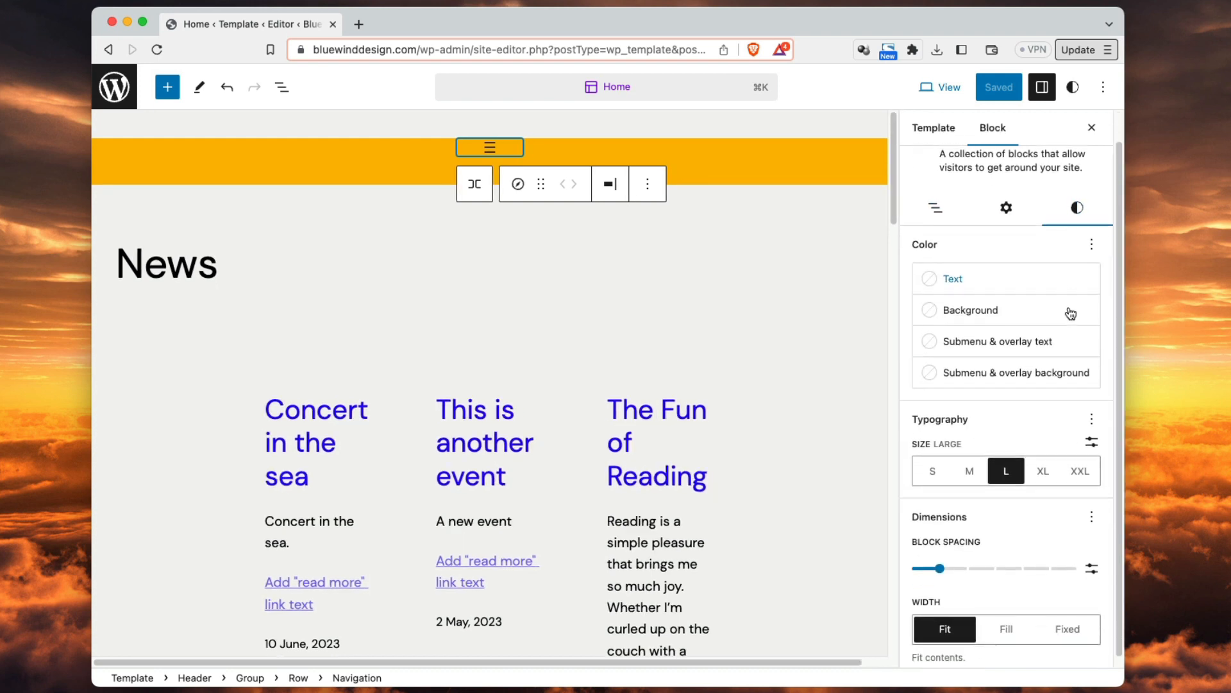
{"action": "scroll", "coordinate": [1071, 313], "scroll_direction": "up", "scroll_amount": 2}
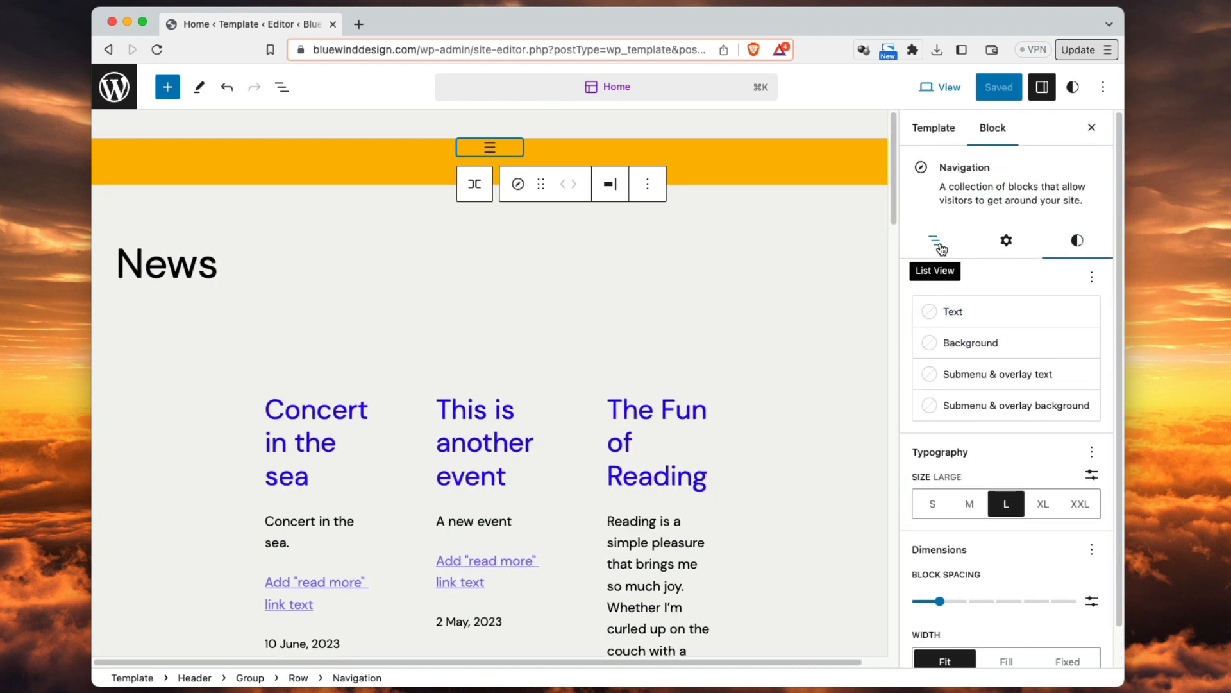
- Create a new empty menu for the header's Navigation block
{"action": "left_click", "coordinate": [937, 244]}
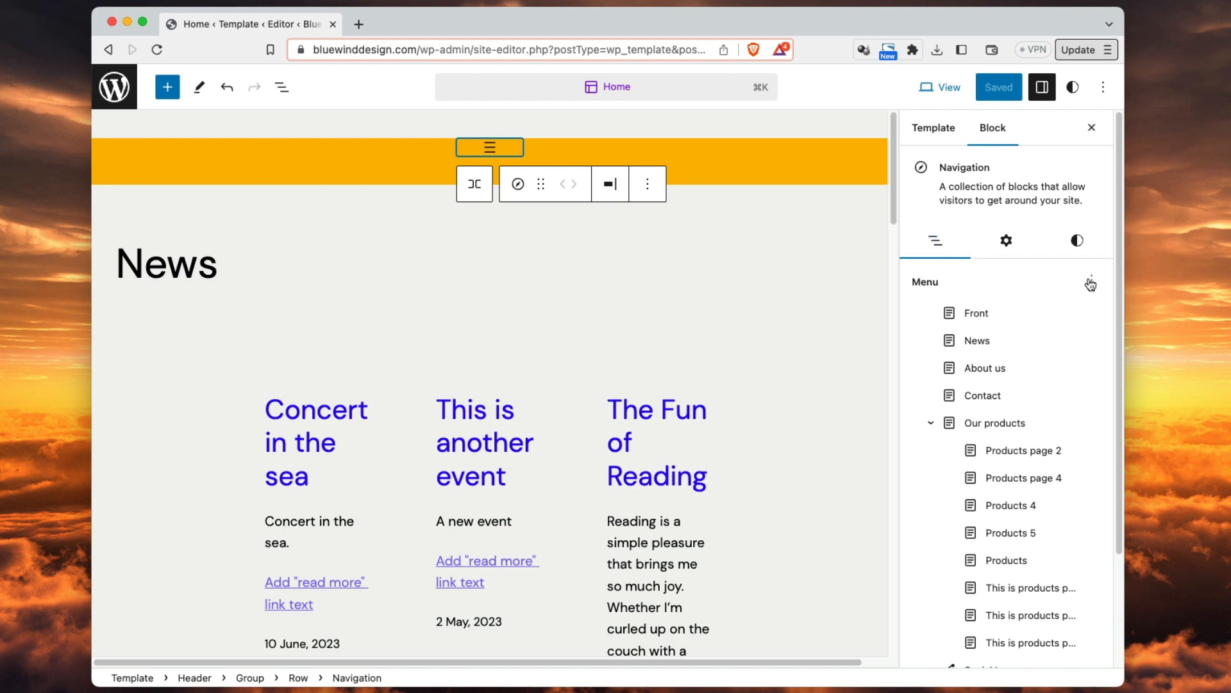
{"action": "left_click", "coordinate": [1091, 282]}
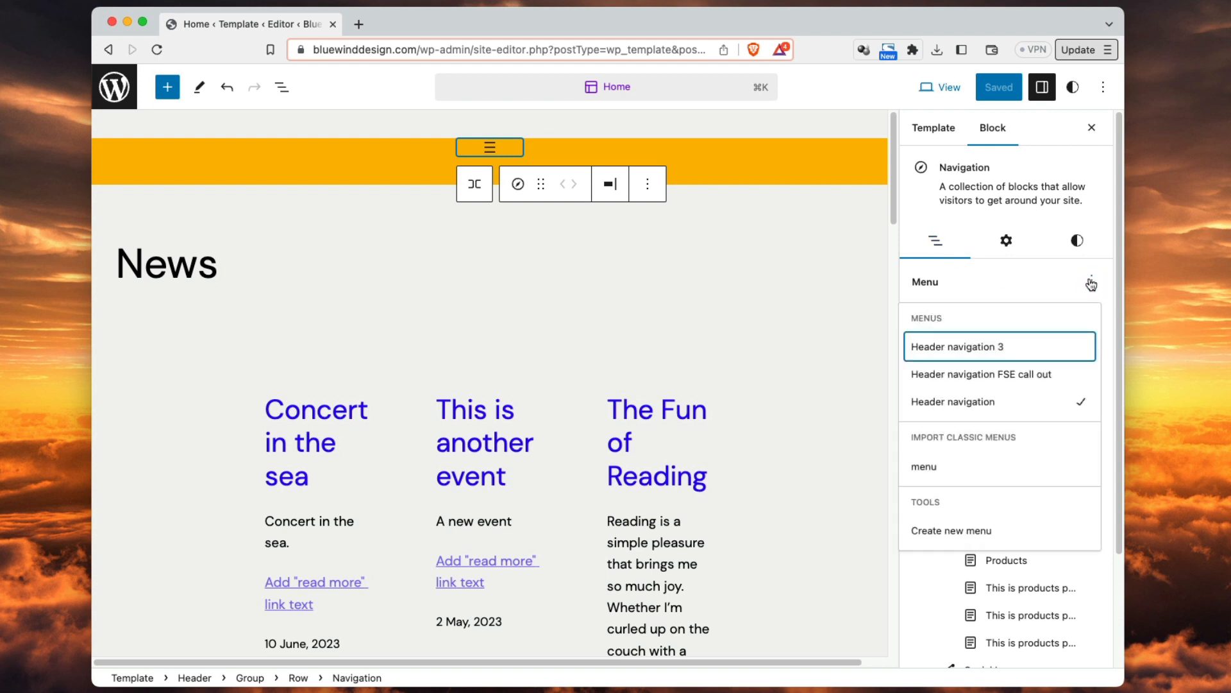
{"action": "left_click", "coordinate": [969, 530]}
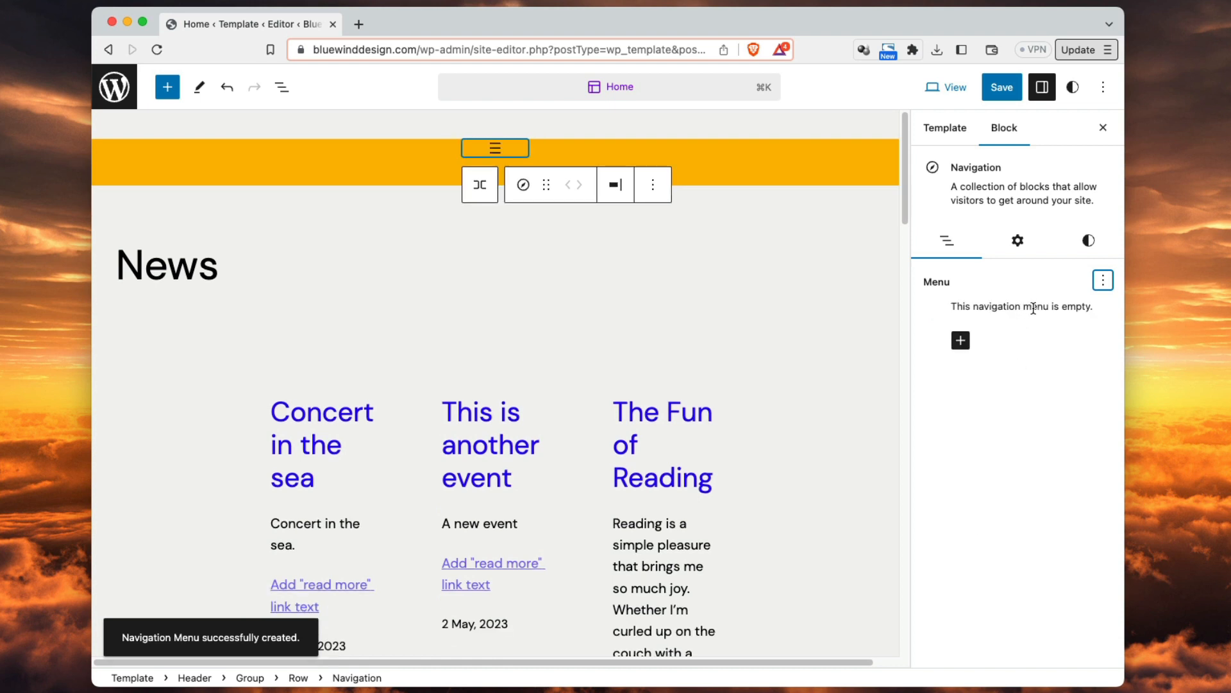
- Rename the header's new navigation menu to "Custom"
{"action": "left_click", "coordinate": [1020, 244]}
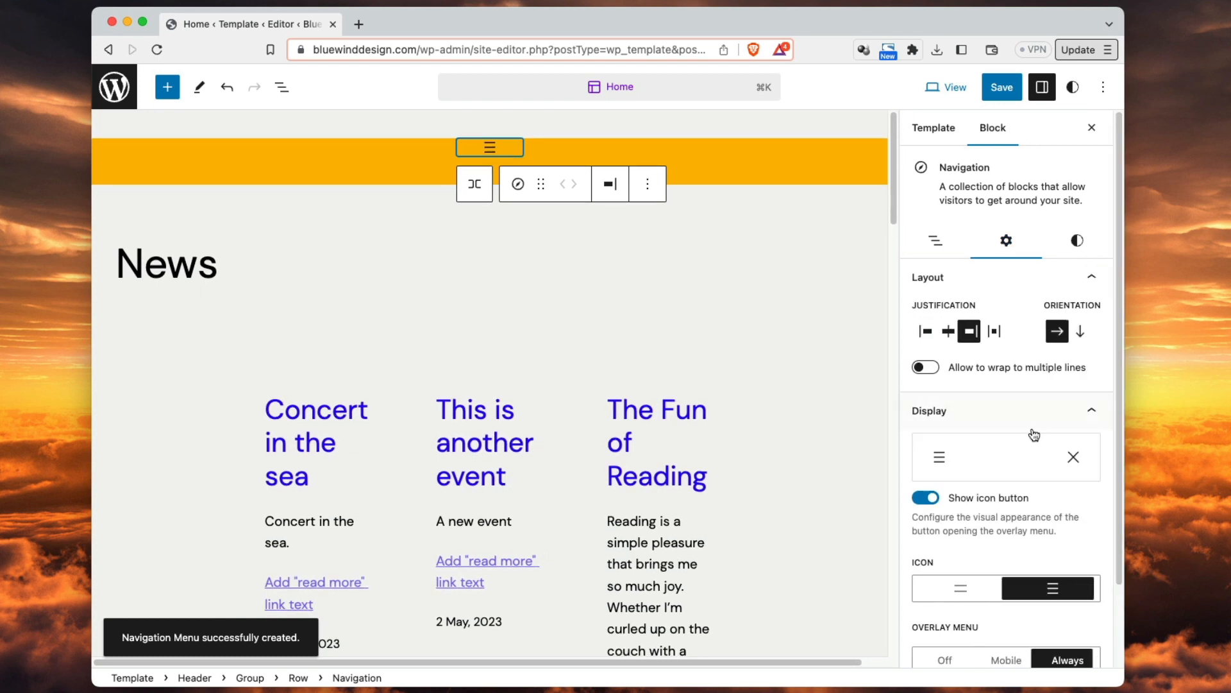
{"action": "scroll", "coordinate": [1026, 577], "scroll_direction": "down", "scroll_amount": 1}
{"action": "left_click", "coordinate": [1027, 650]}
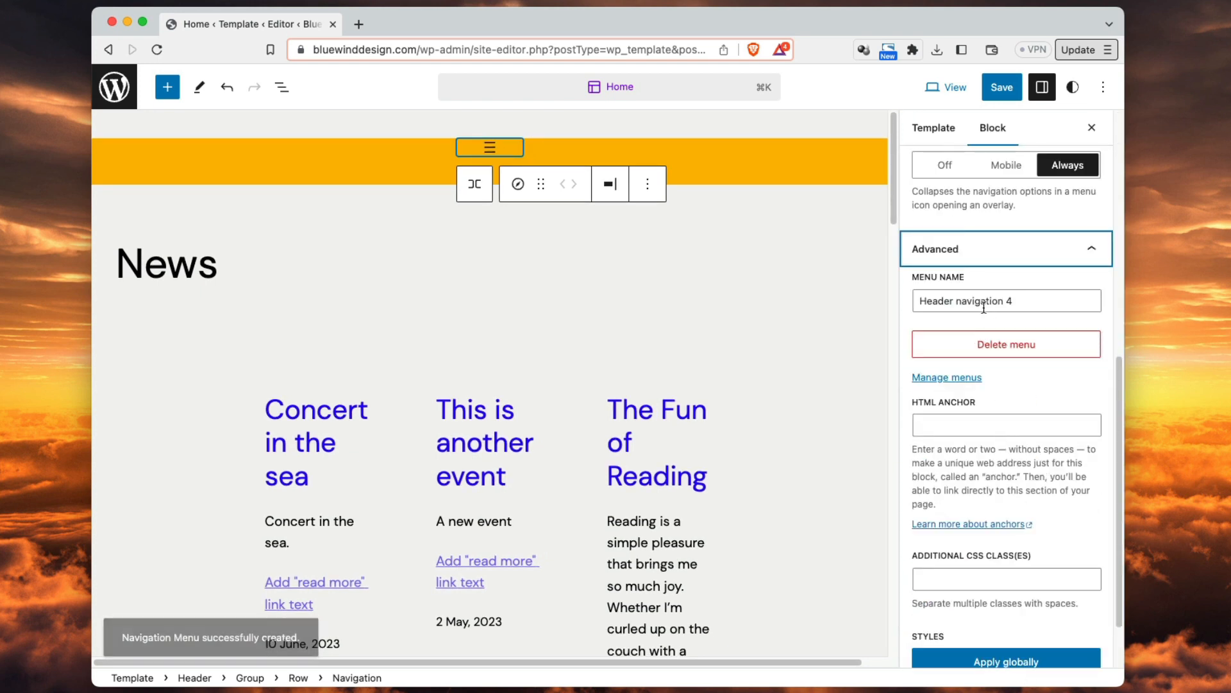
{"action": "triple_click", "coordinate": [985, 301]}
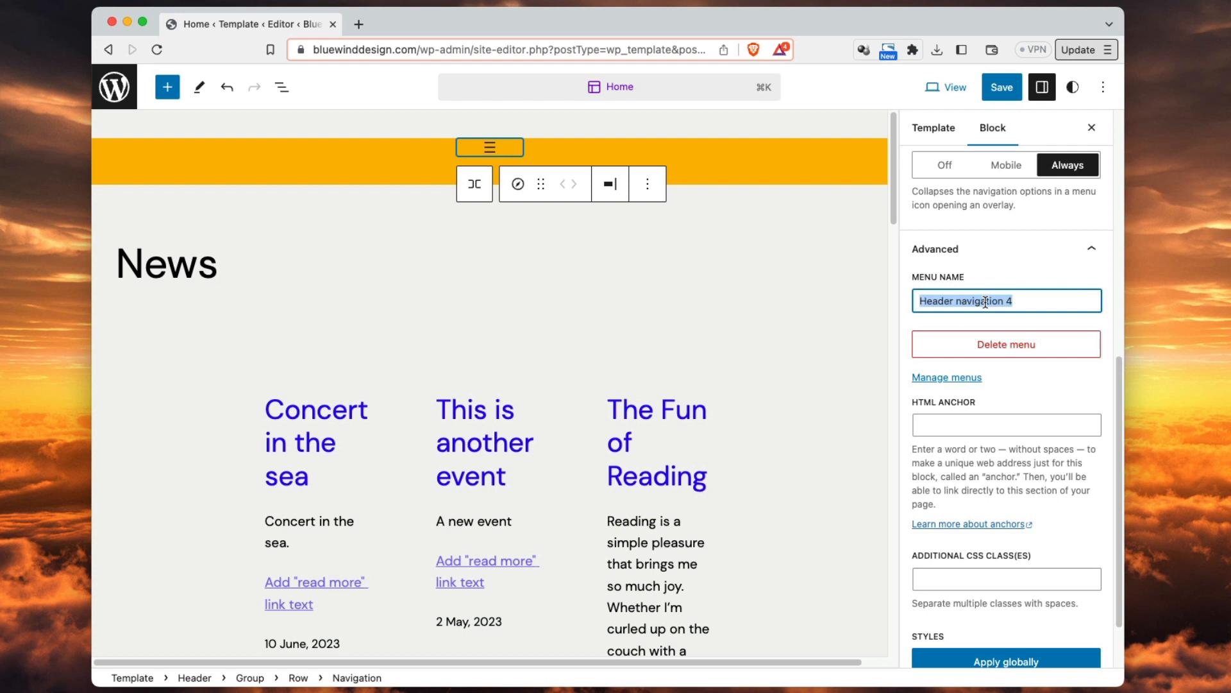
{"action": "type", "text": "Custom"}
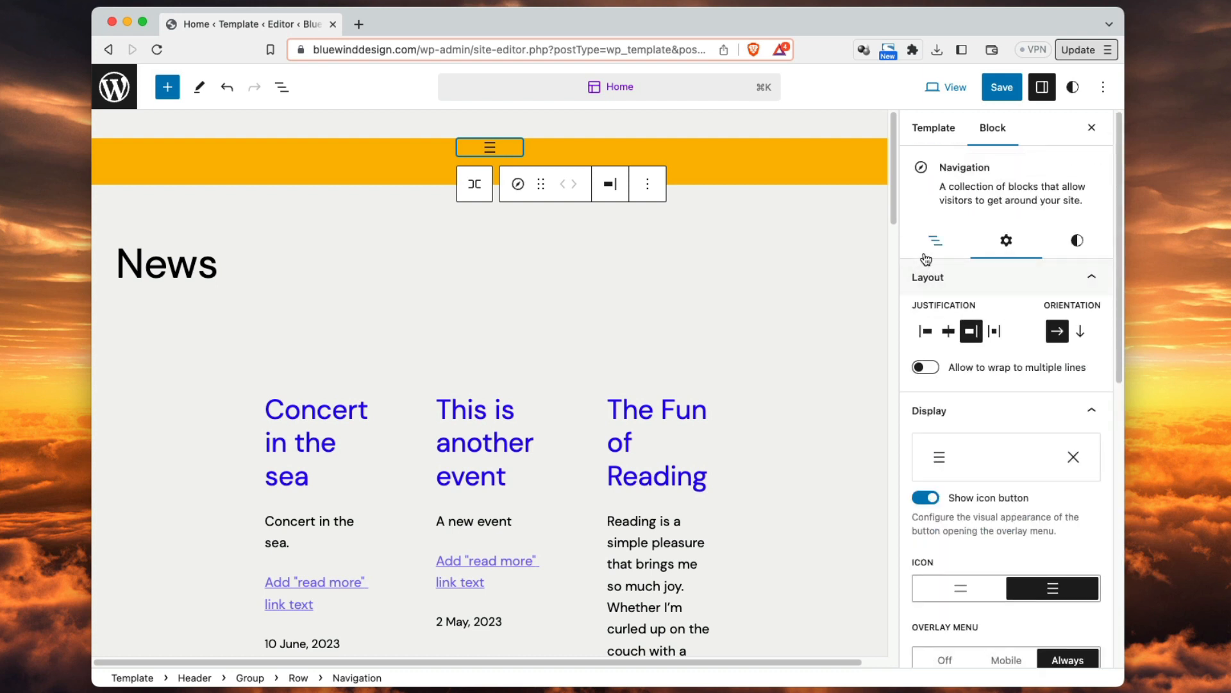
- Add a Page Link item to the empty custom navigation menu in the Home template's header
{"action": "left_click", "coordinate": [938, 242]}
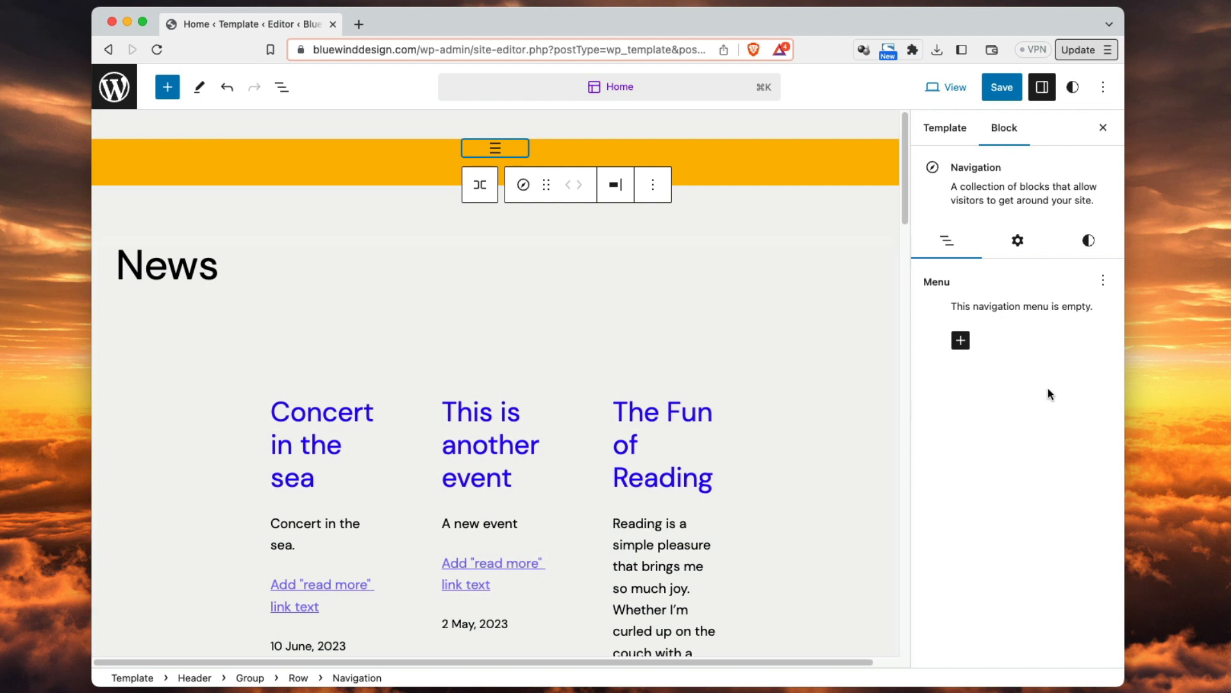
{"action": "left_click", "coordinate": [960, 340]}
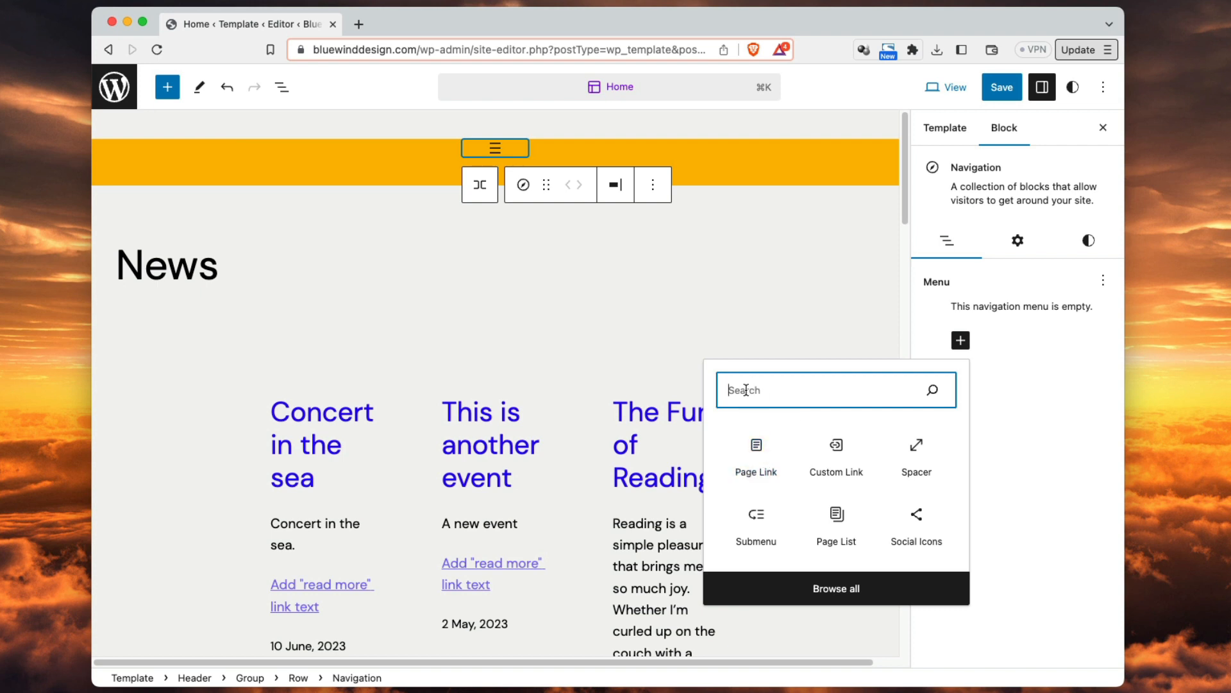
{"action": "type", "text": "host"}
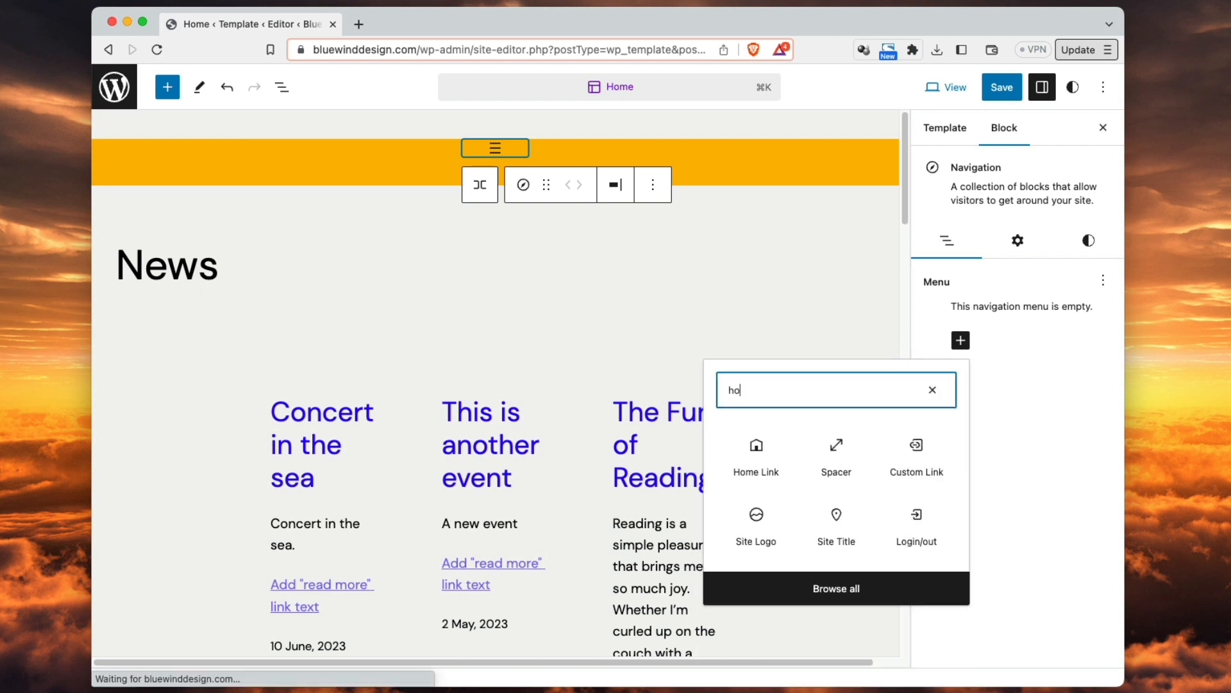
{"action": "key", "text": "BackSpace"}
{"action": "key", "text": "BackSpace"}
{"action": "key", "text": "BackSpace"}
{"action": "key", "text": "BackSpace"}
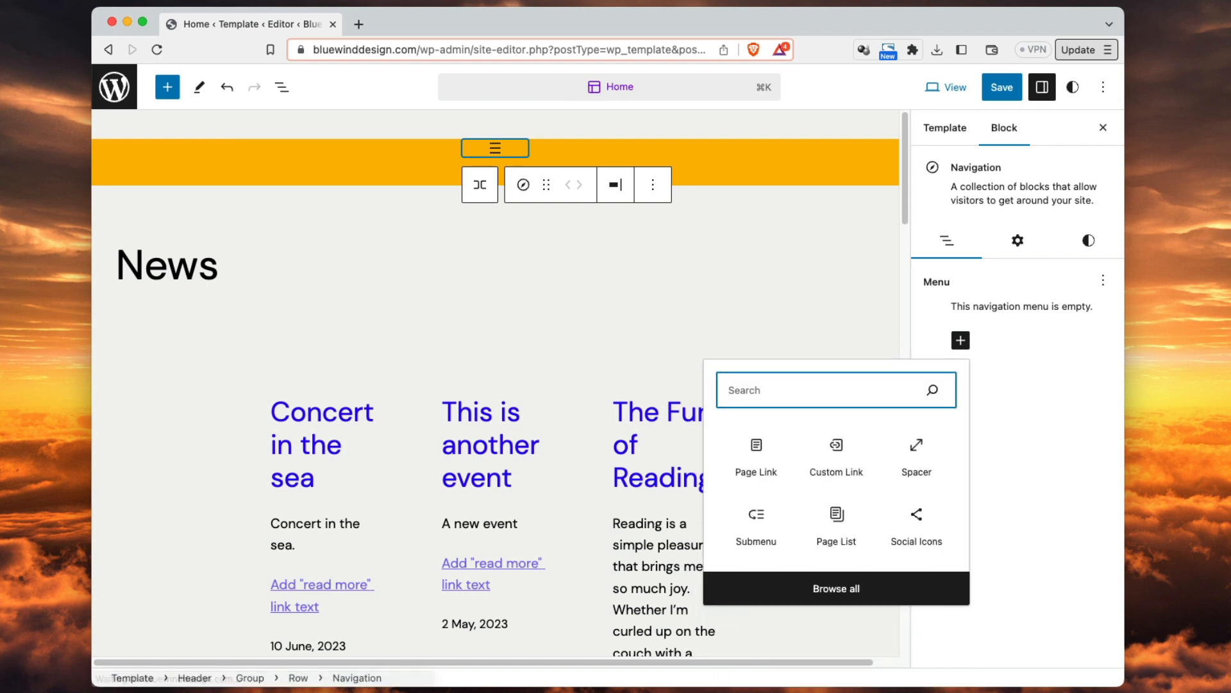
{"action": "left_click", "coordinate": [757, 456]}
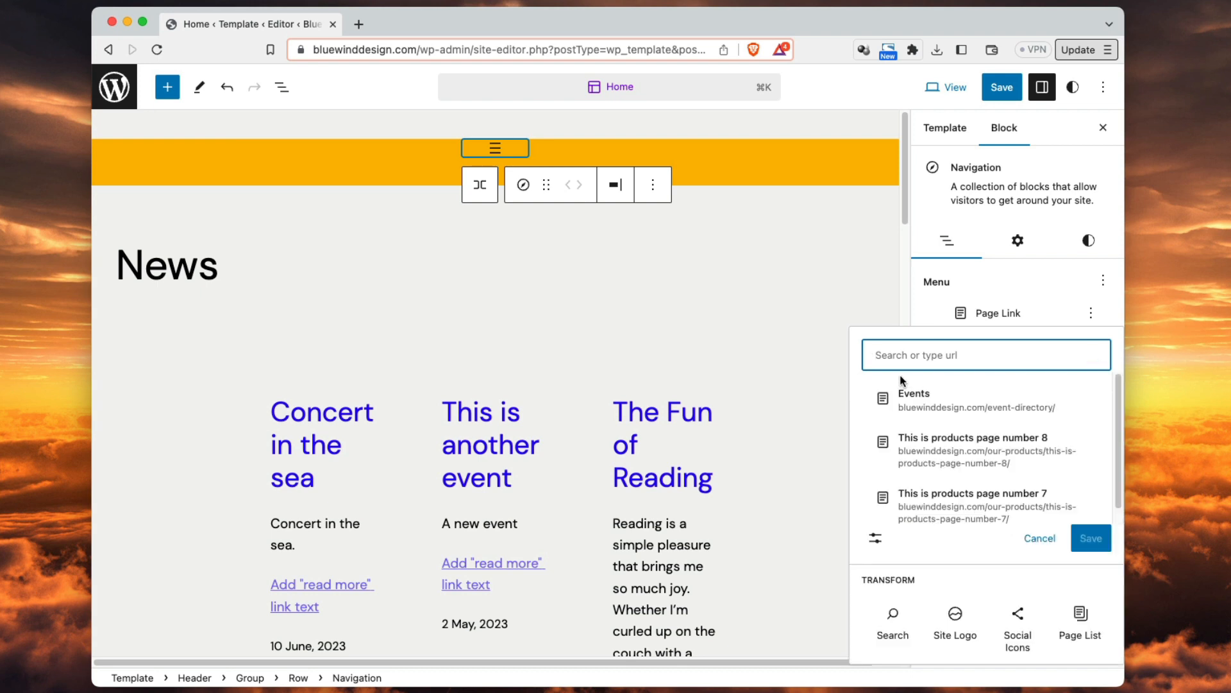
- Link the new menu item to the page "This is products page number 8"
{"action": "type", "text": "host"}
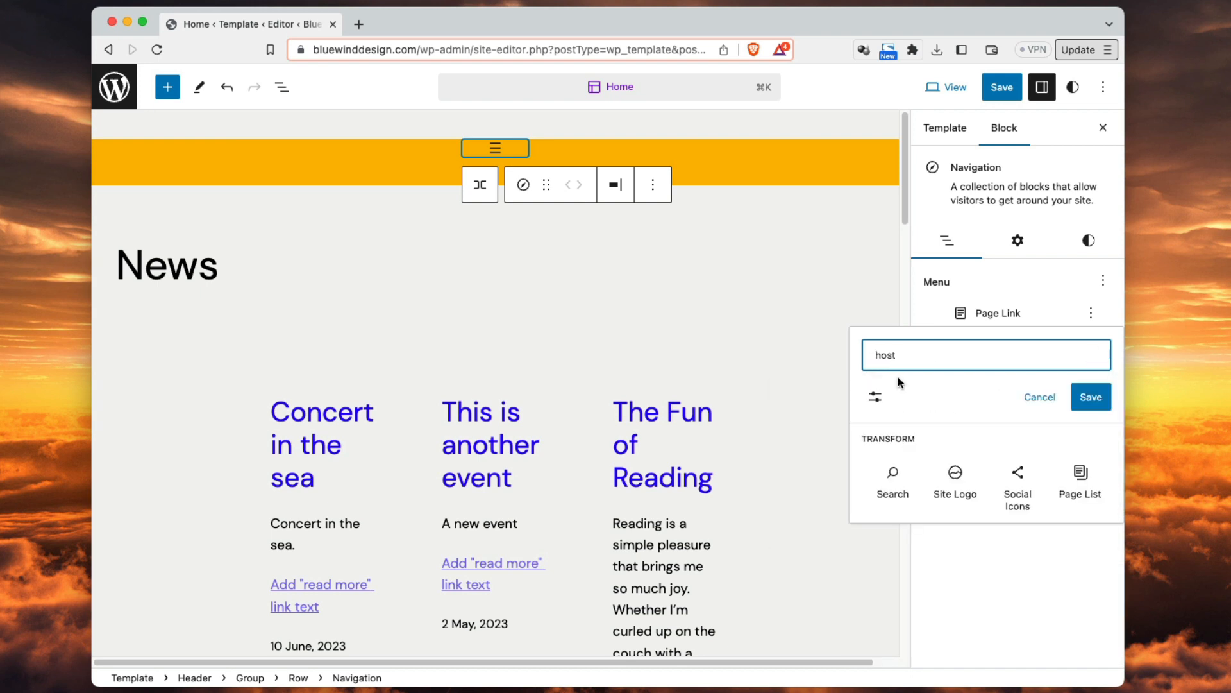
{"action": "key", "text": "BackSpace"}
{"action": "key", "text": "BackSpace"}
{"action": "key", "text": "BackSpace"}
{"action": "key", "text": "BackSpace"}
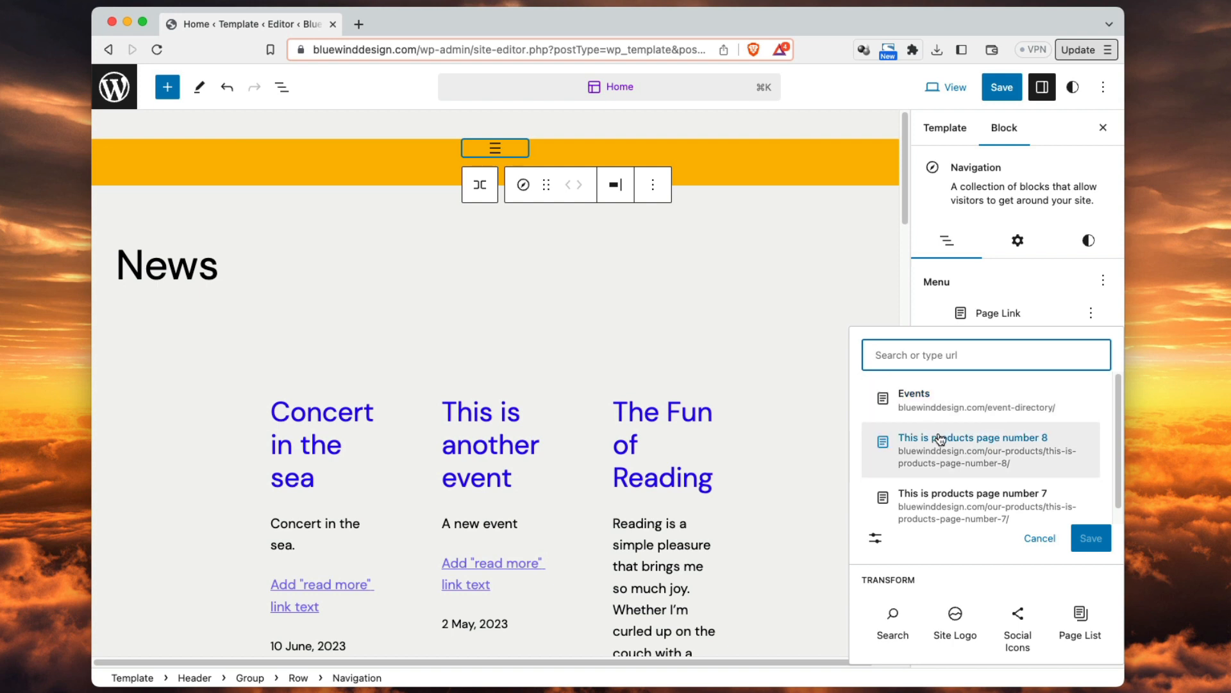
{"action": "left_click", "coordinate": [1016, 444]}
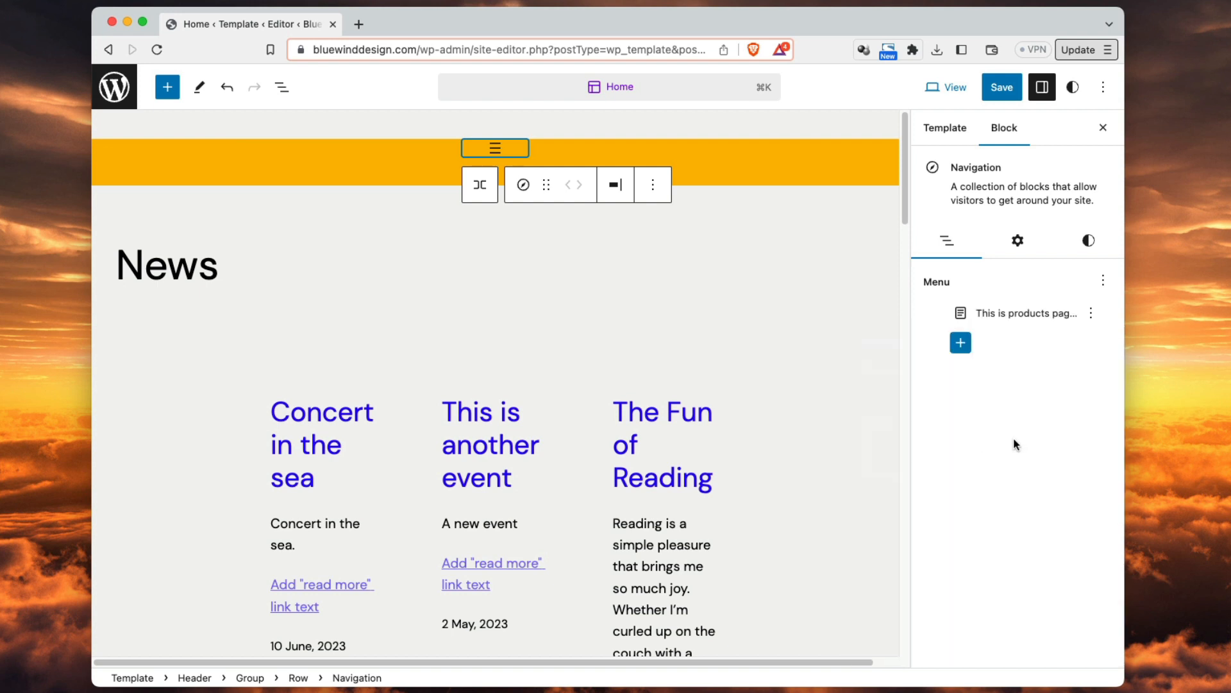
- Add a second Page Link to the header menu that points to "This is products page number 7"
{"action": "left_click", "coordinate": [966, 349]}
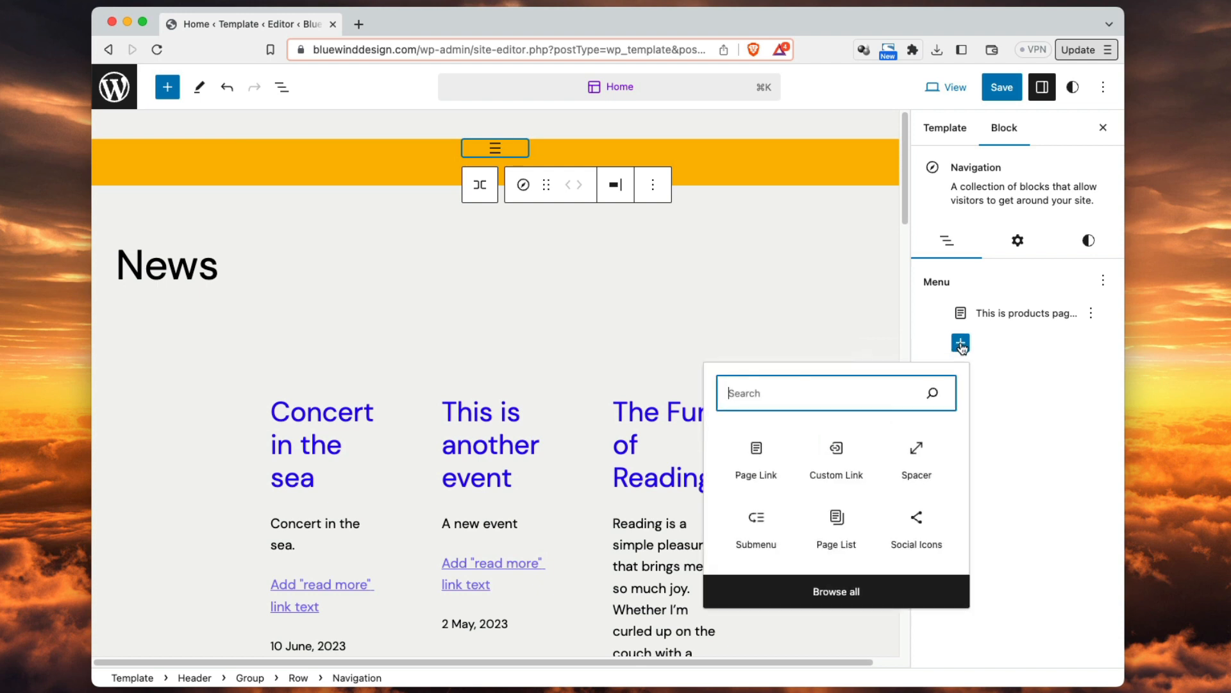
{"action": "left_click", "coordinate": [750, 458]}
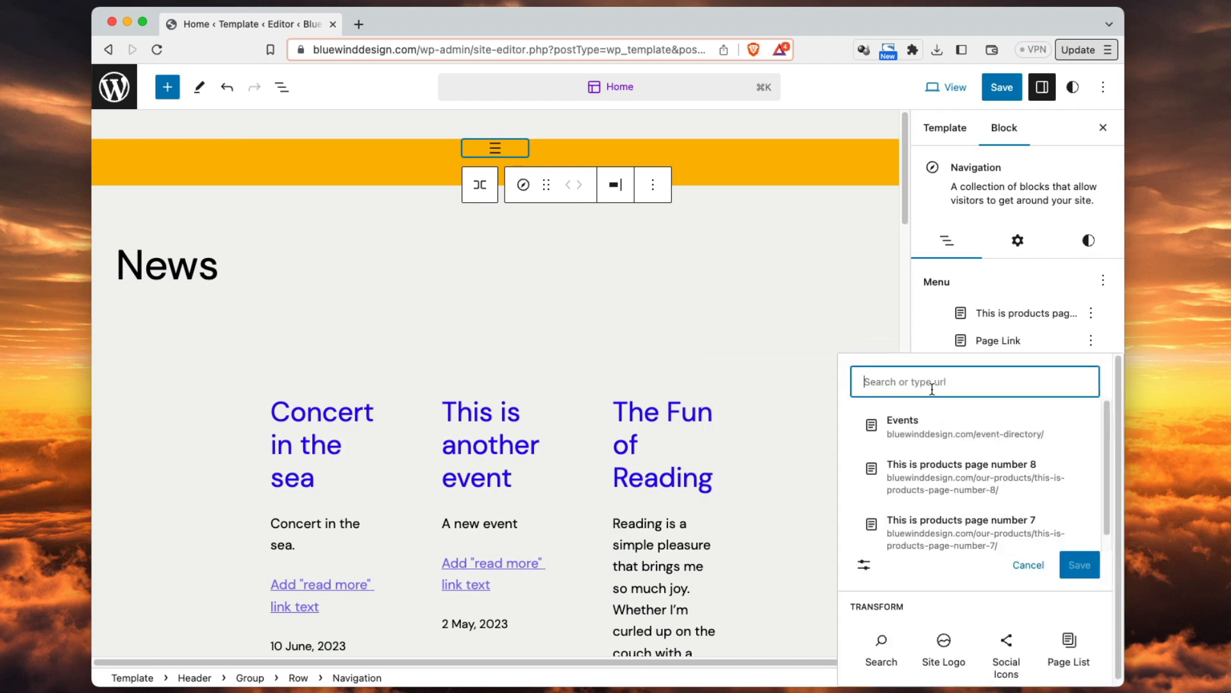
{"action": "scroll", "coordinate": [968, 503], "scroll_direction": "down", "scroll_amount": 1}
{"action": "left_click", "coordinate": [962, 506]}
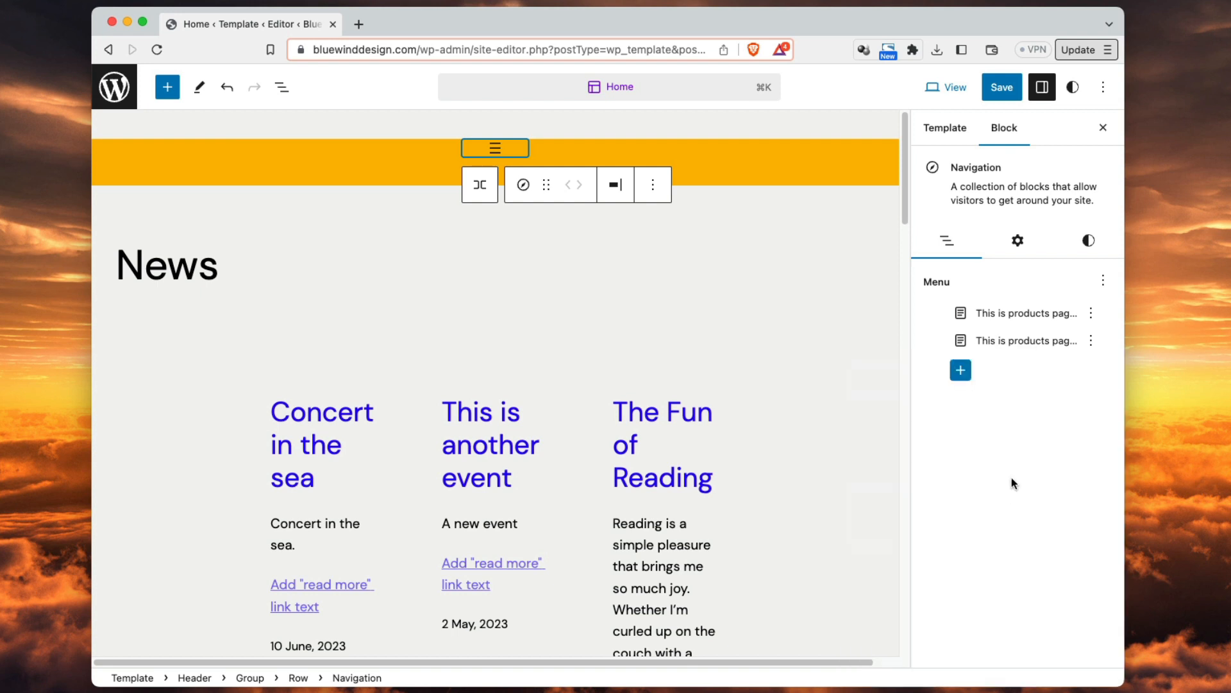
- Search for "abou" to add a Page Link to "Products 5", and move it to the first place in the menu
{"action": "left_click", "coordinate": [960, 370]}
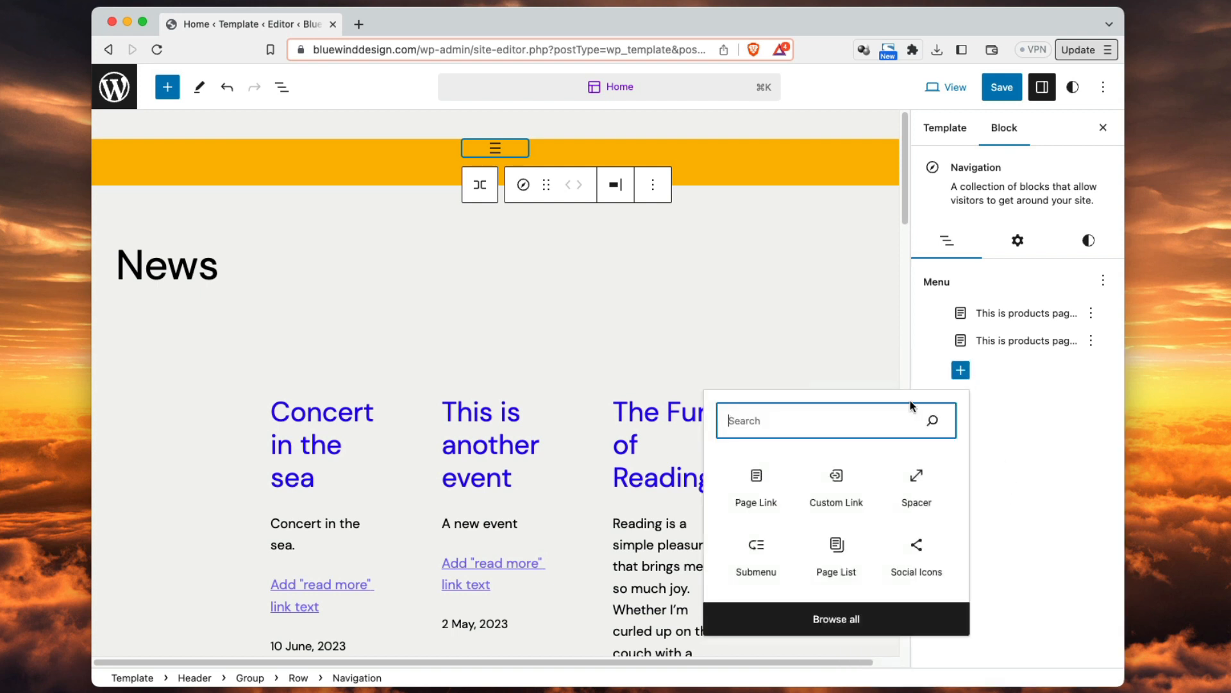
{"action": "left_click", "coordinate": [756, 483]}
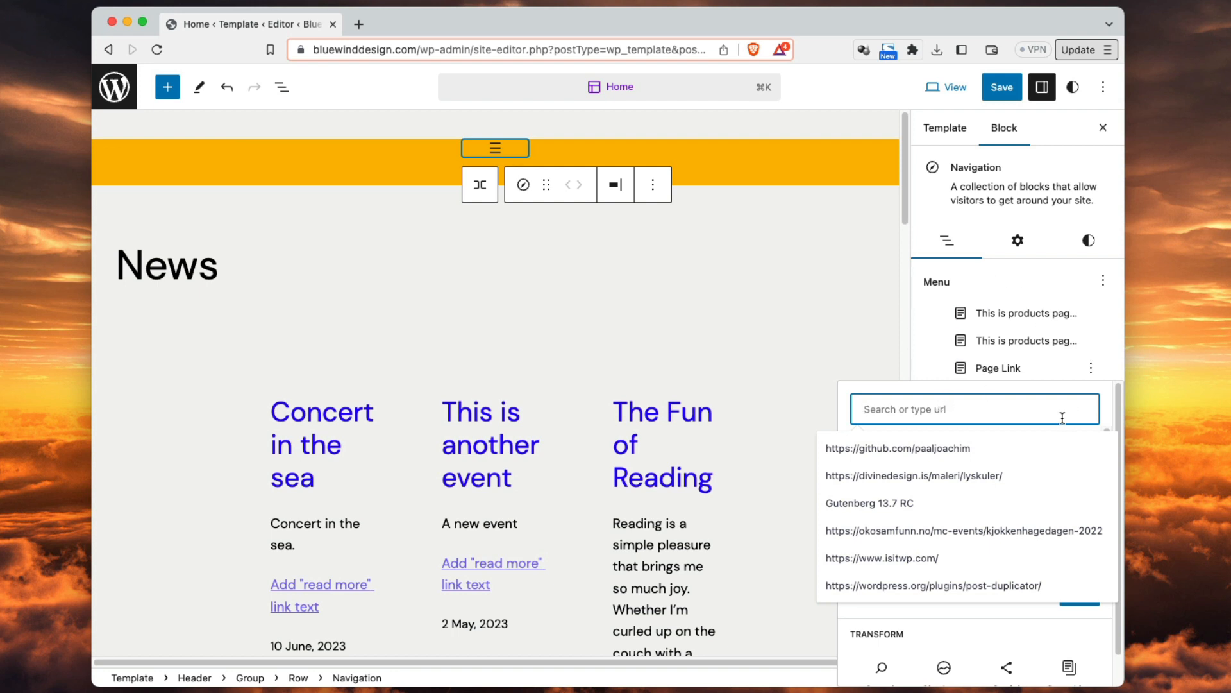
{"action": "left_click", "coordinate": [1010, 621]}
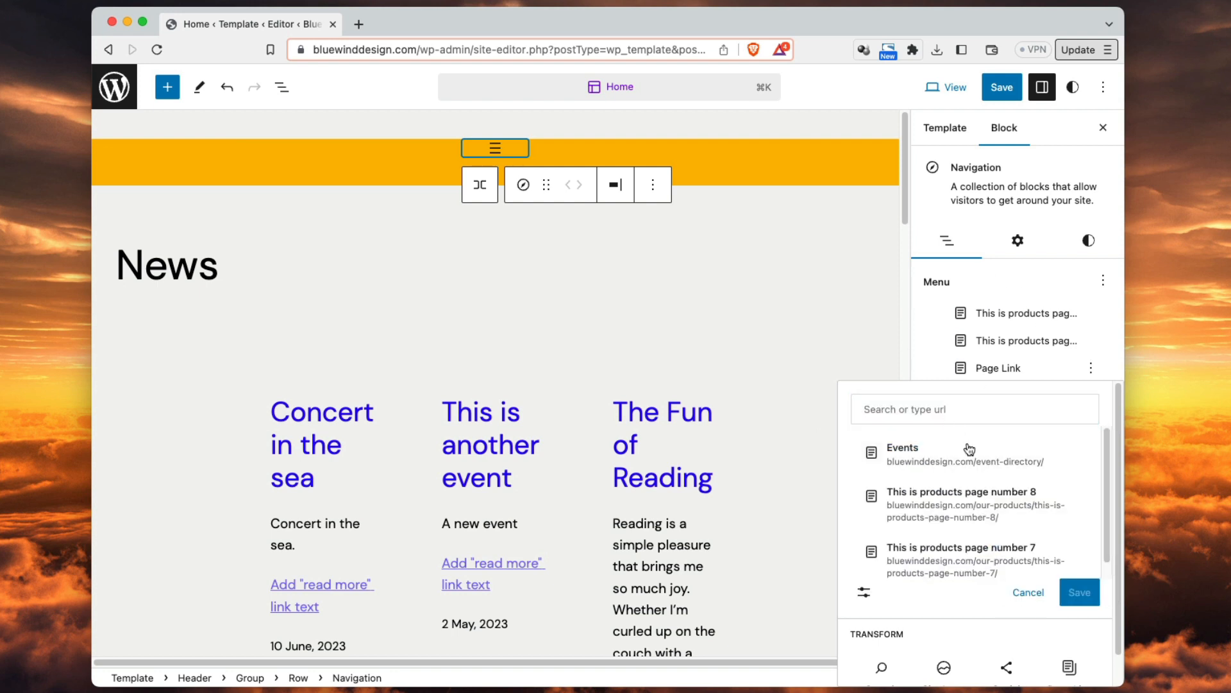
{"action": "scroll", "coordinate": [1026, 513], "scroll_direction": "down", "scroll_amount": 1}
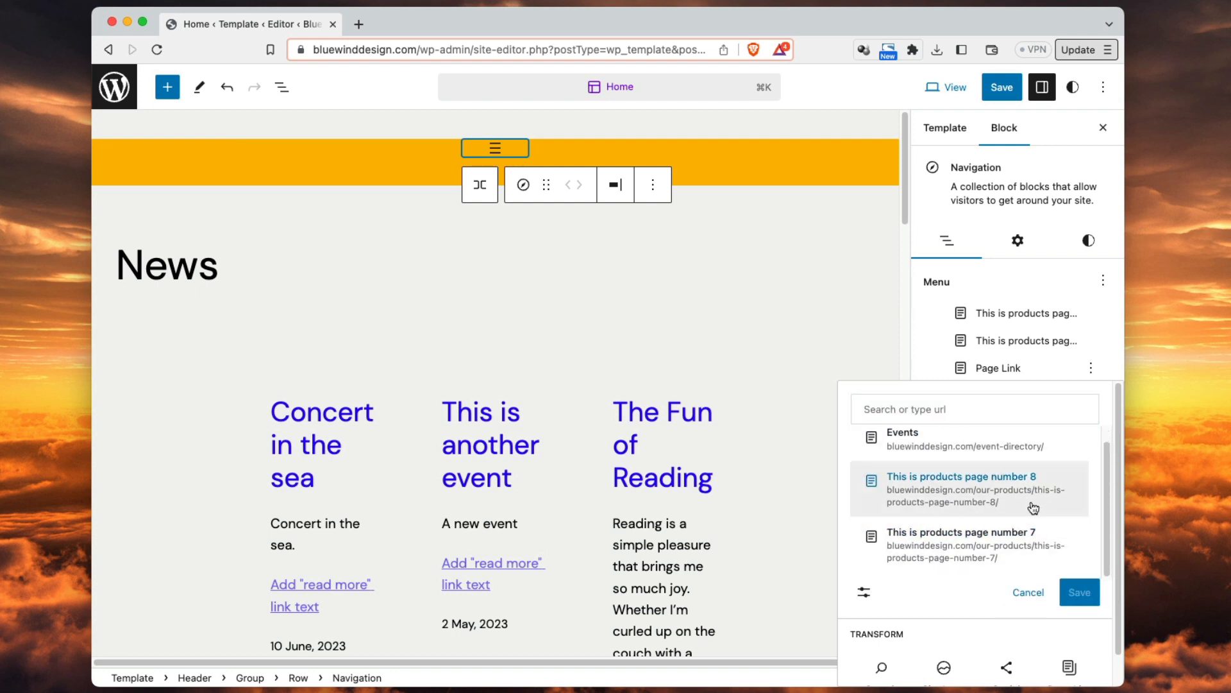
{"action": "scroll", "coordinate": [1030, 510], "scroll_direction": "up", "scroll_amount": 1}
{"action": "scroll", "coordinate": [998, 504], "scroll_direction": "down", "scroll_amount": 1}
{"action": "scroll", "coordinate": [1026, 494], "scroll_direction": "down", "scroll_amount": 1}
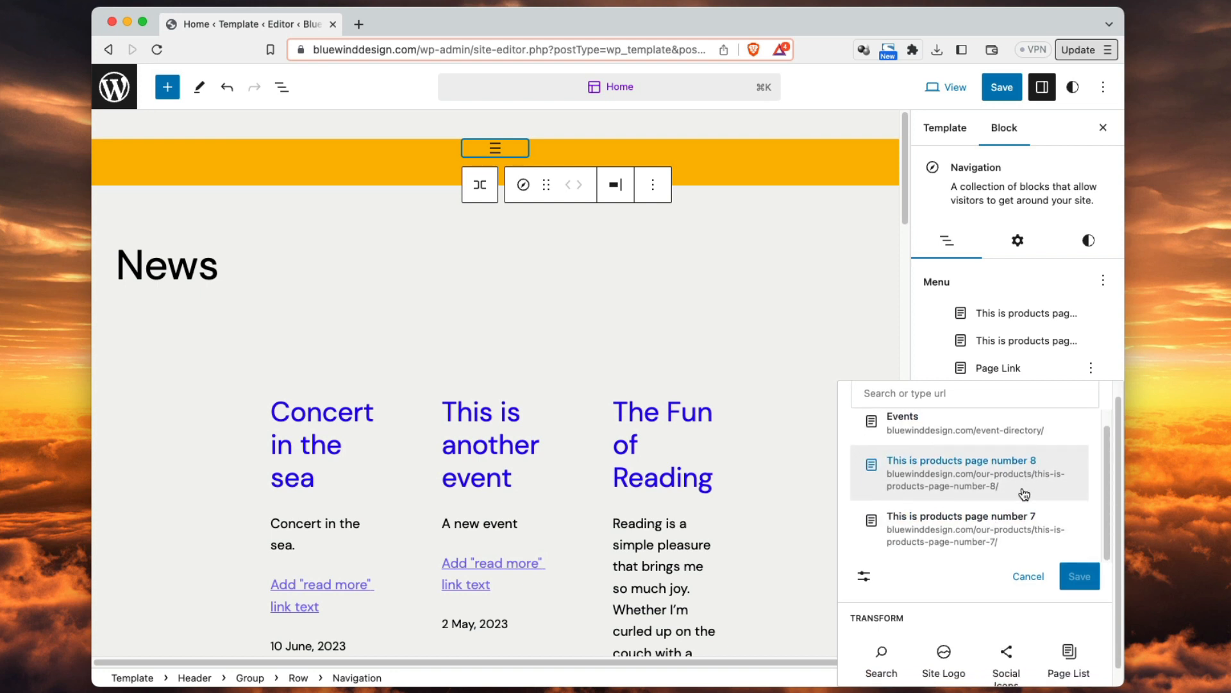
{"action": "scroll", "coordinate": [962, 447], "scroll_direction": "up", "scroll_amount": 1}
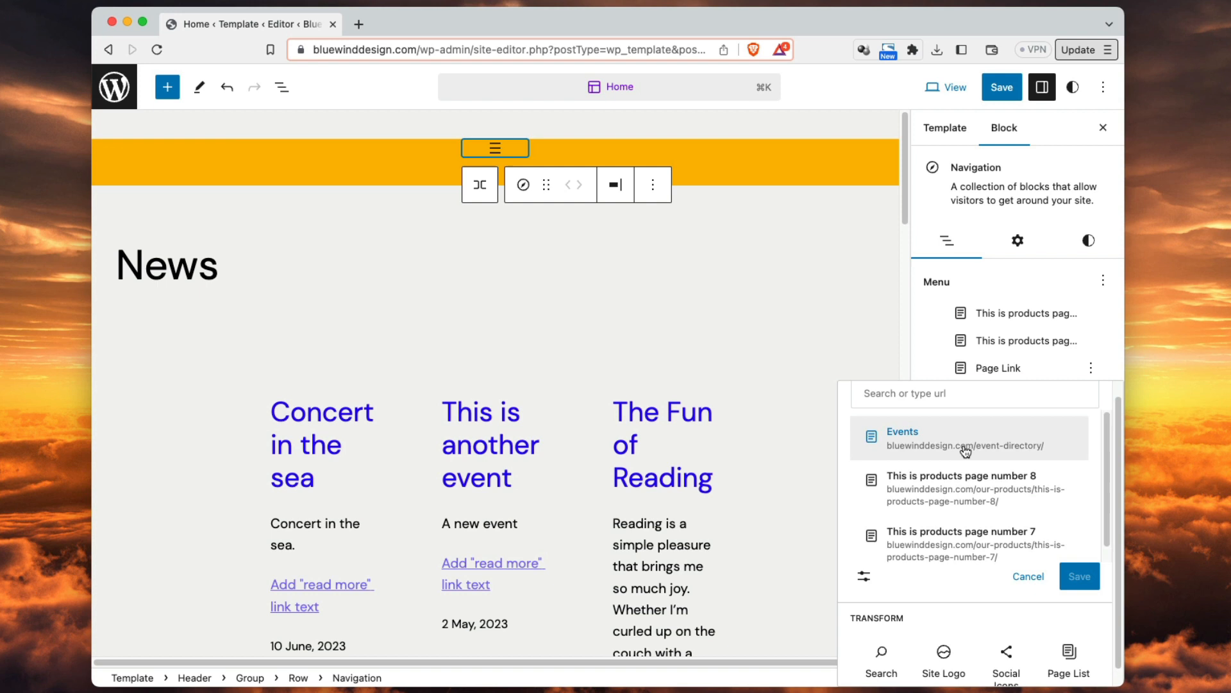
{"action": "left_click", "coordinate": [910, 392]}
{"action": "type", "text": "abou"}
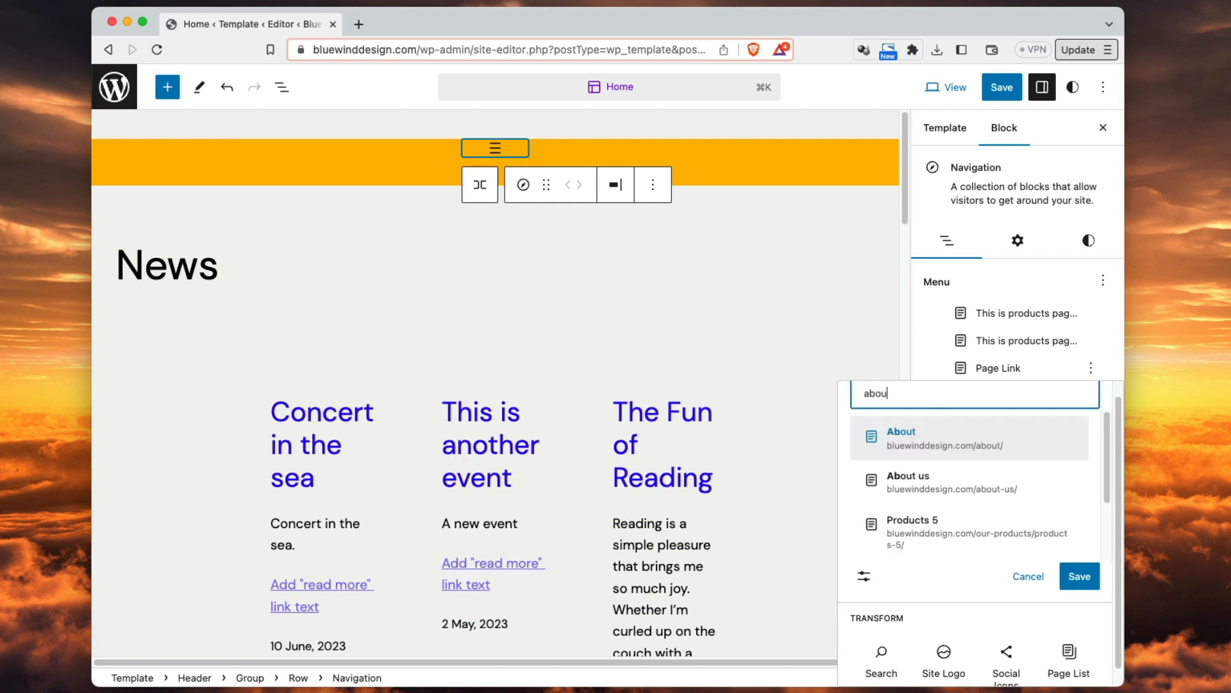
{"action": "left_click", "coordinate": [959, 523]}
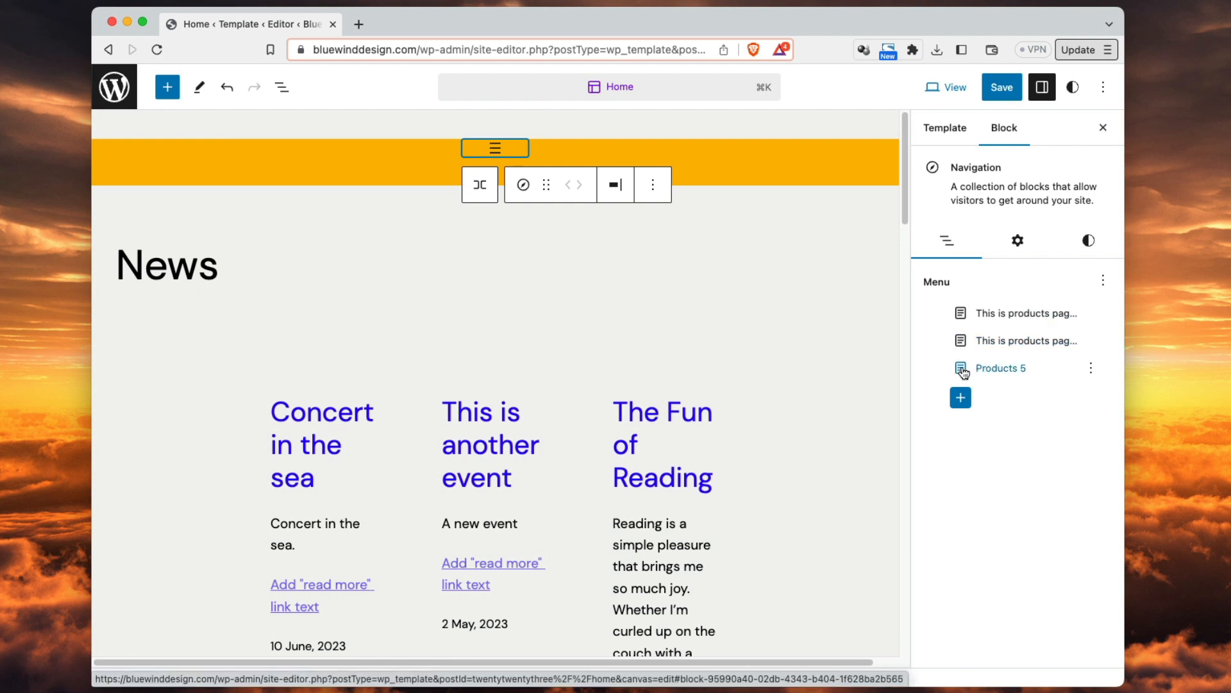
{"action": "left_click_drag", "start_coordinate": [972, 369], "coordinate": [971, 307]}
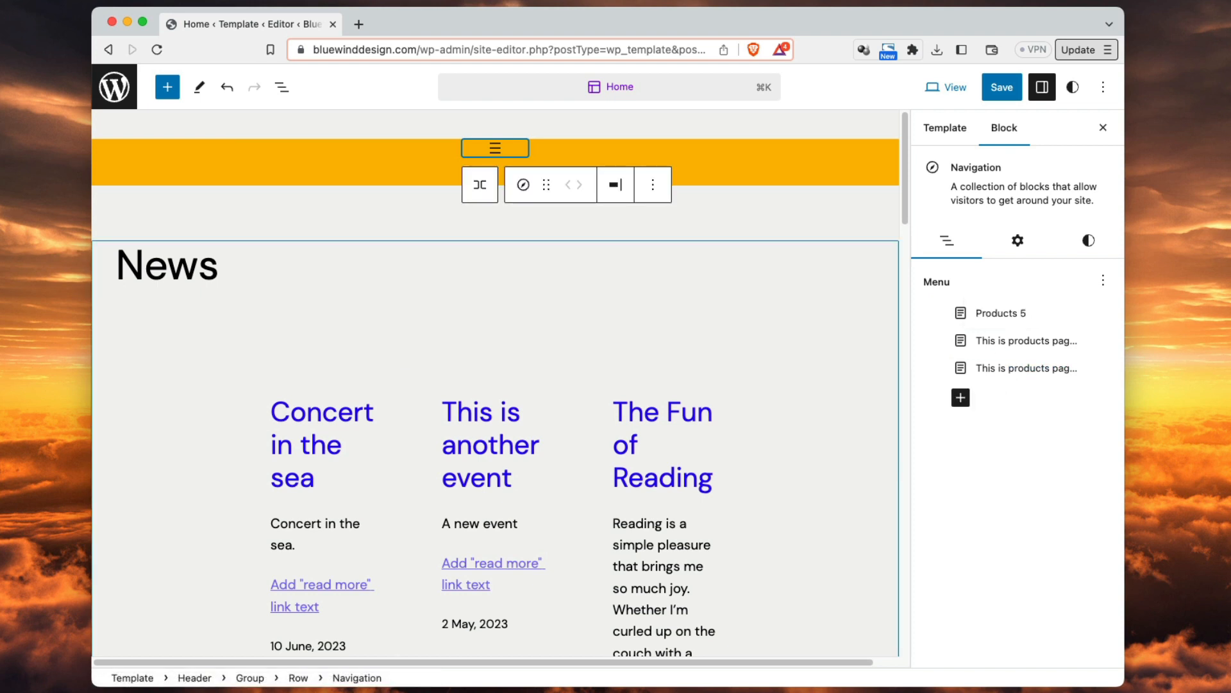
- Add a Search block to the end of the header menu and save the Header template part with the Custom nav menu
{"action": "left_click", "coordinate": [961, 398]}
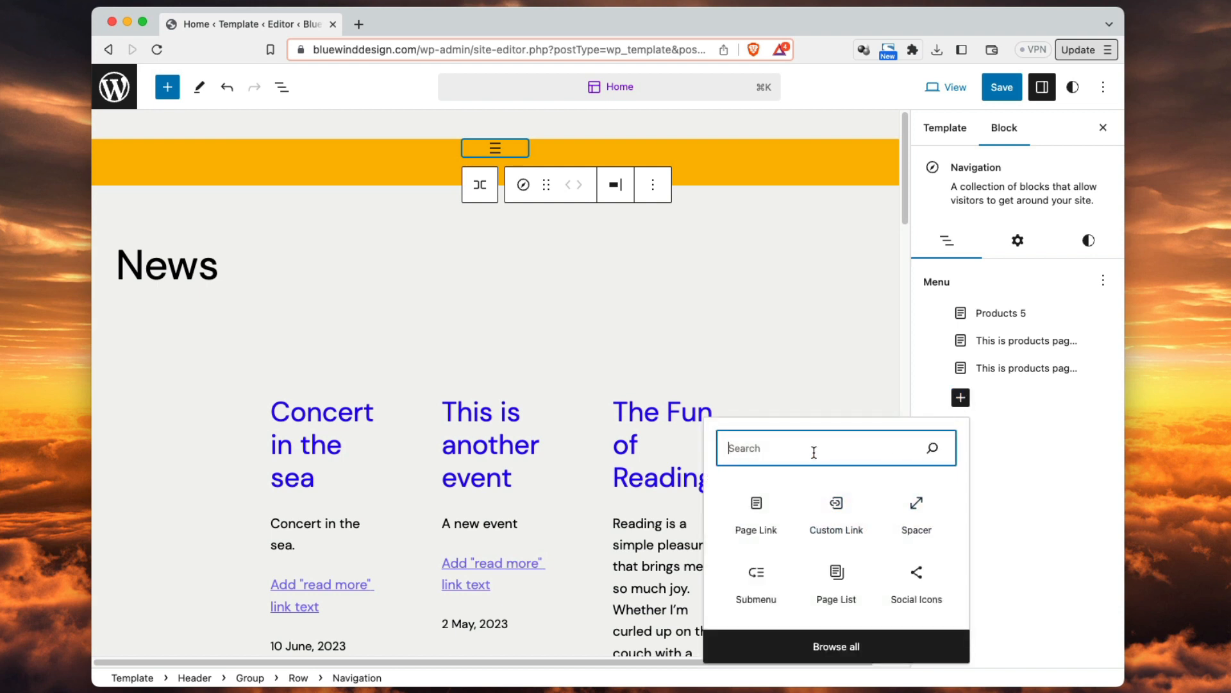
{"action": "type", "text": "sear"}
{"action": "left_click", "coordinate": [752, 507]}
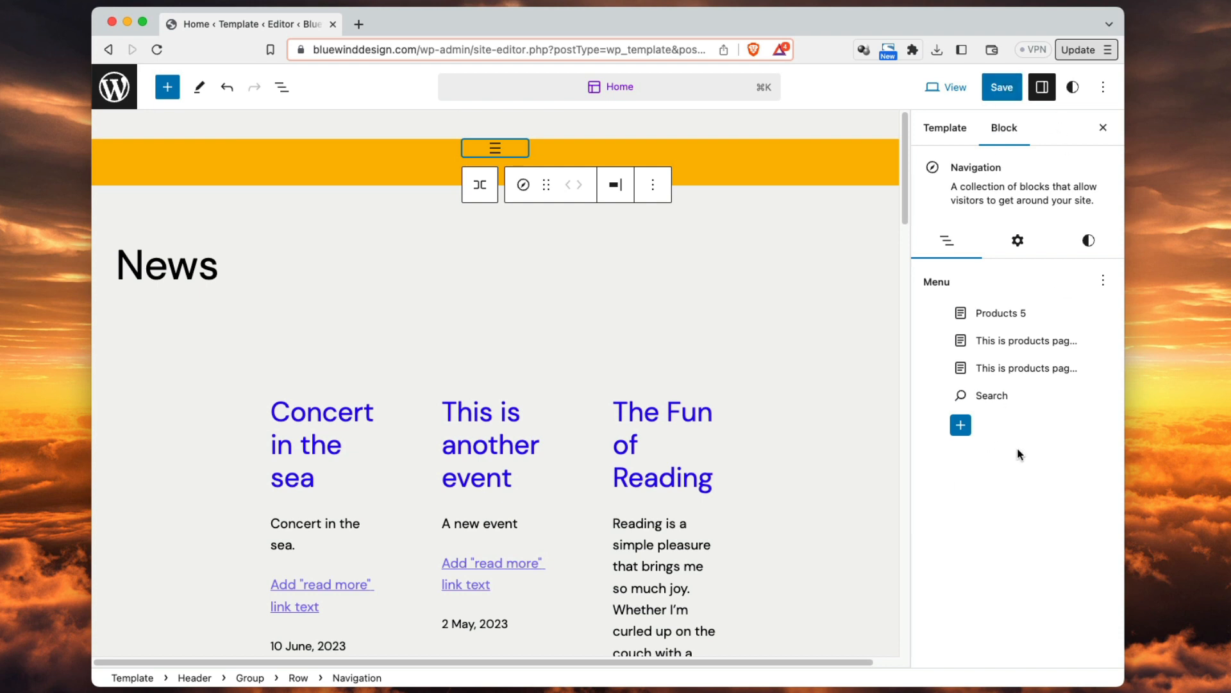
{"action": "left_click", "coordinate": [1001, 87]}
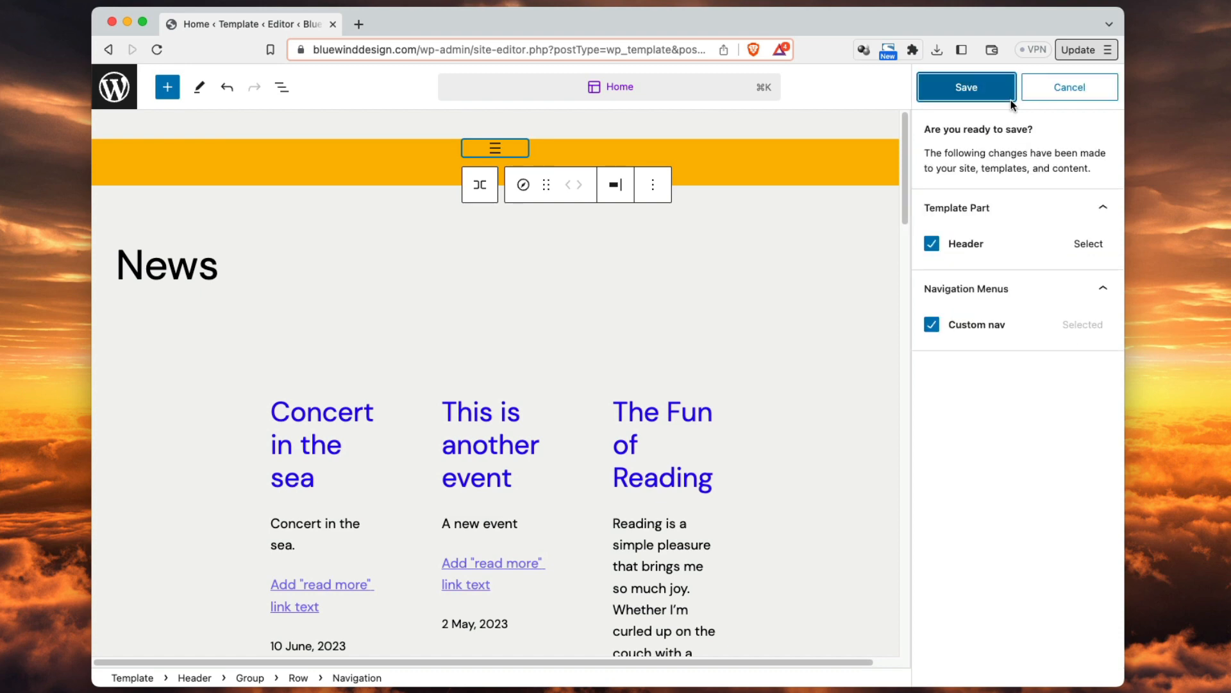
{"action": "left_click", "coordinate": [1001, 98]}
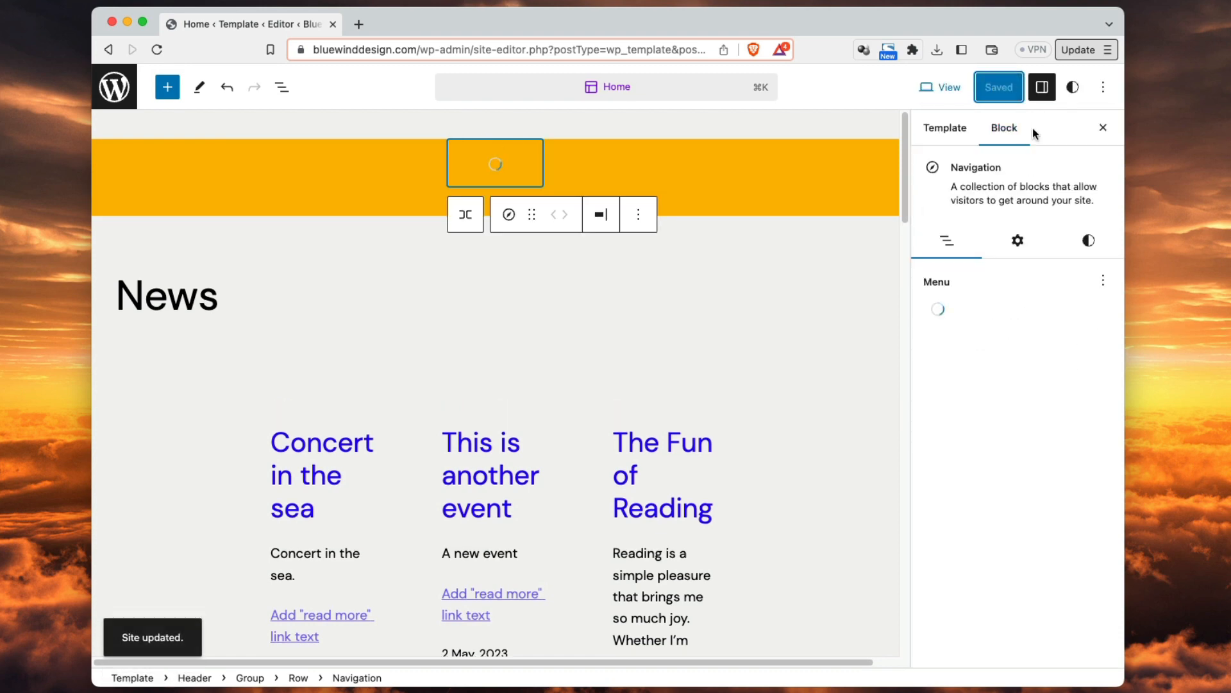
- Preview the header's overlay menu on the canvas to check its page links and search field
{"action": "left_click", "coordinate": [500, 150]}
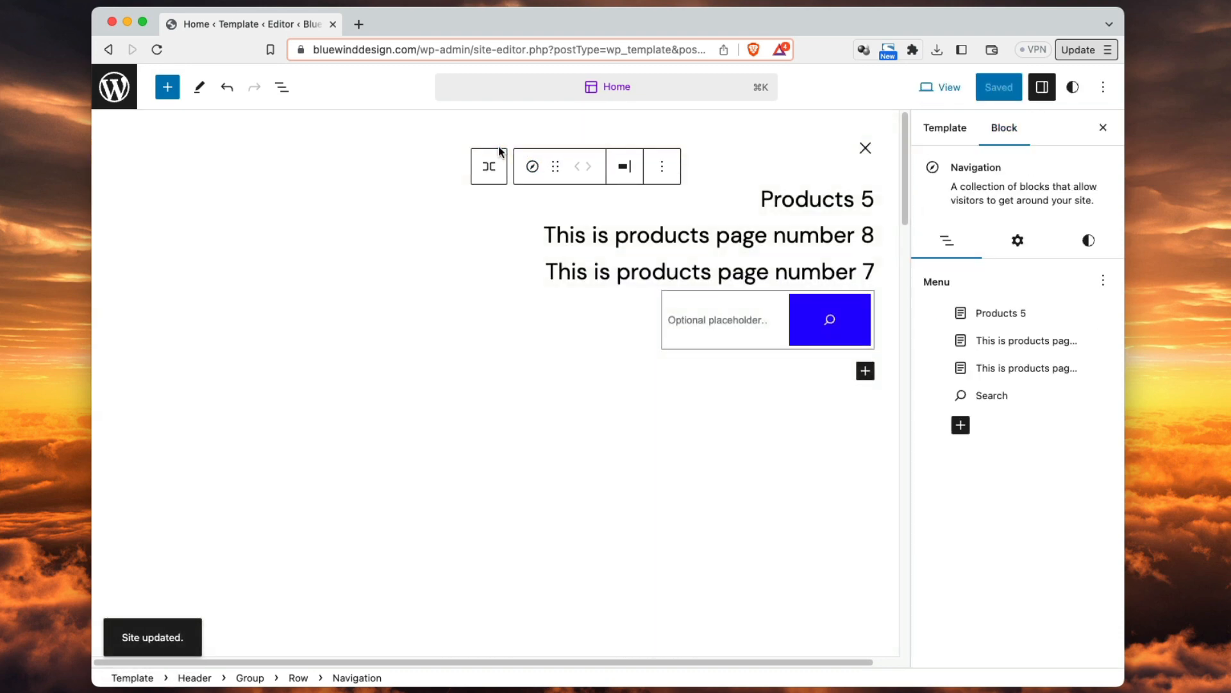
{"action": "left_click", "coordinate": [865, 149]}
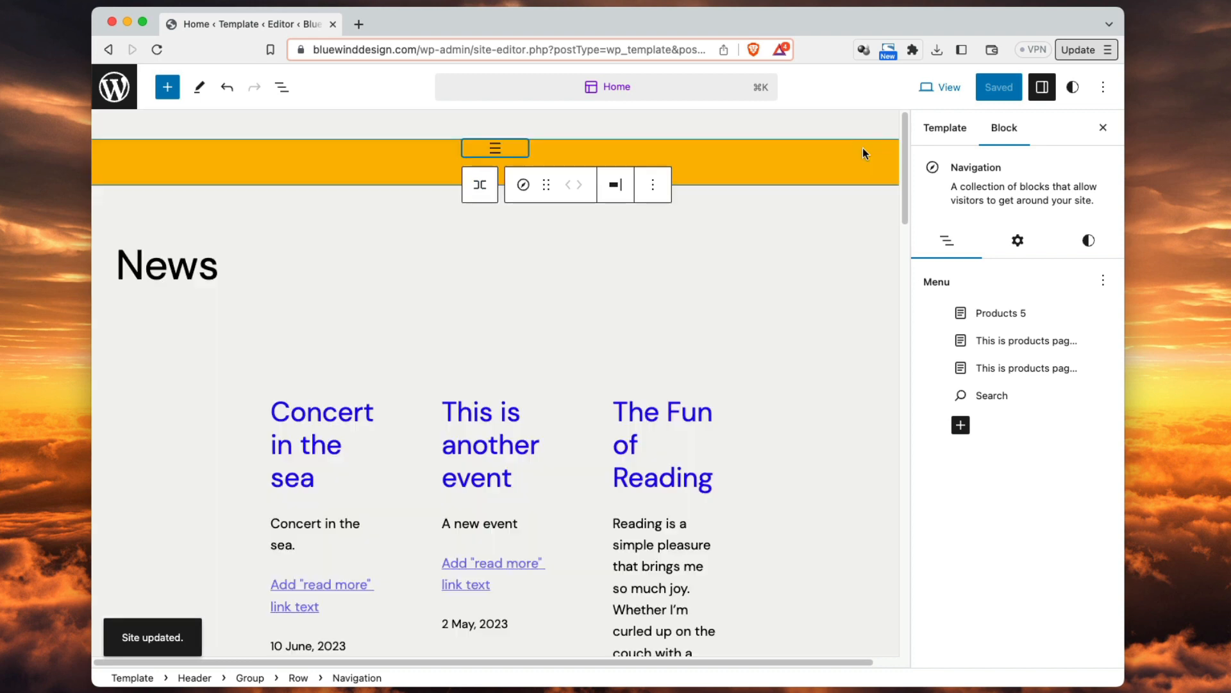
{"action": "left_click", "coordinate": [493, 148]}
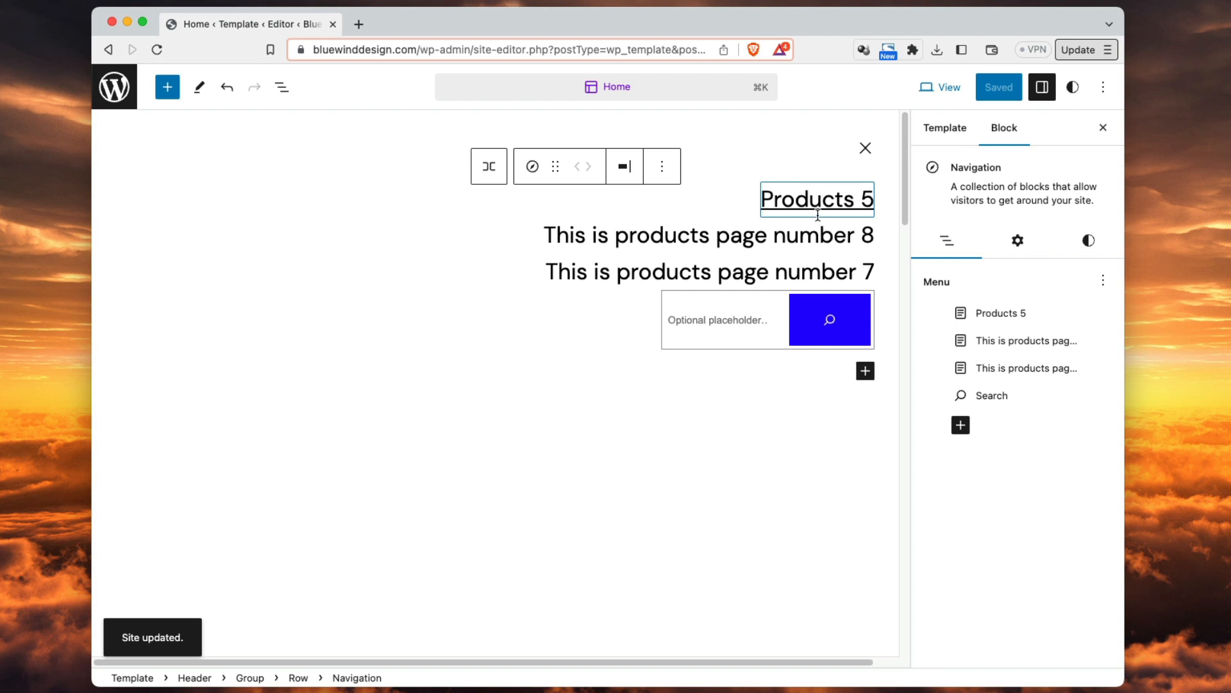
{"action": "left_click", "coordinate": [865, 148]}
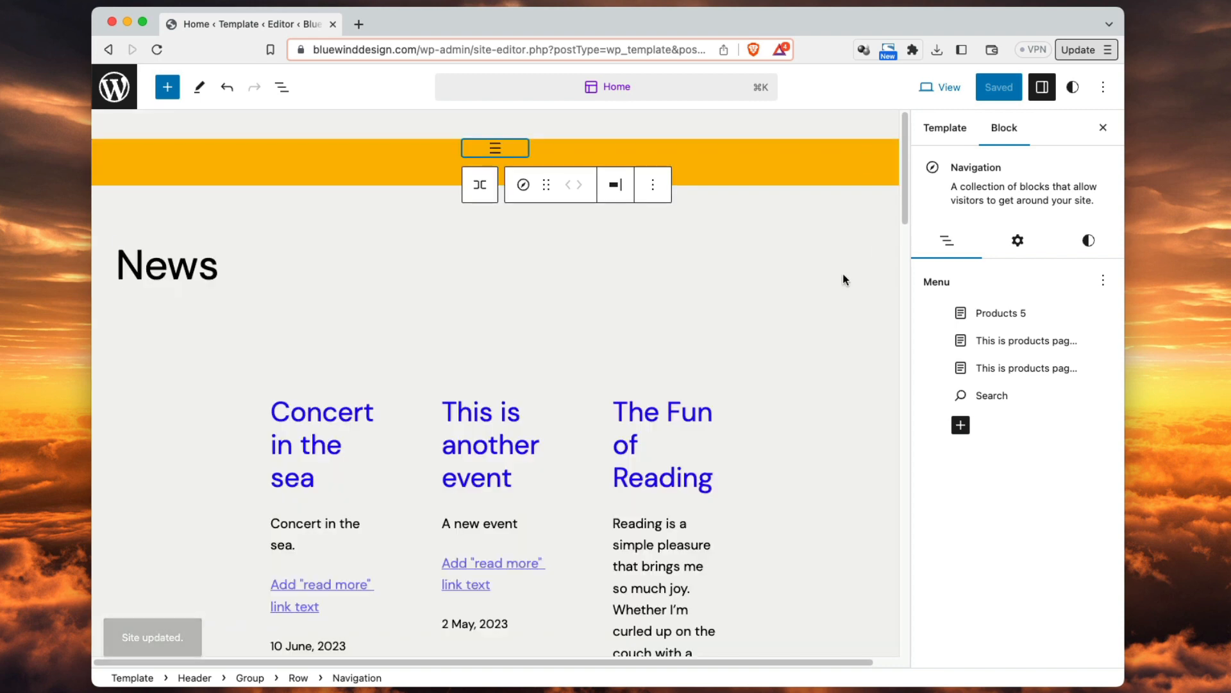
- Move the "This is products page number 7" link above page number 8 and justify the menu items to the center
{"action": "left_click_drag", "start_coordinate": [1043, 373], "coordinate": [1029, 336]}
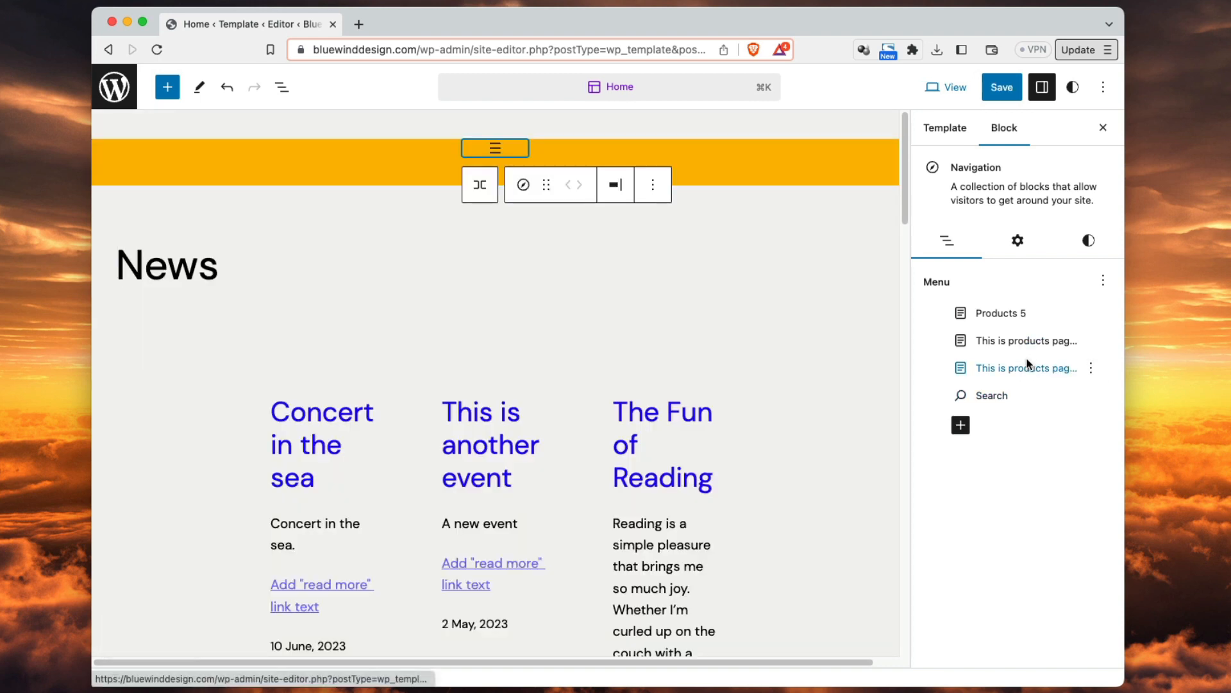
{"action": "left_click", "coordinate": [495, 148]}
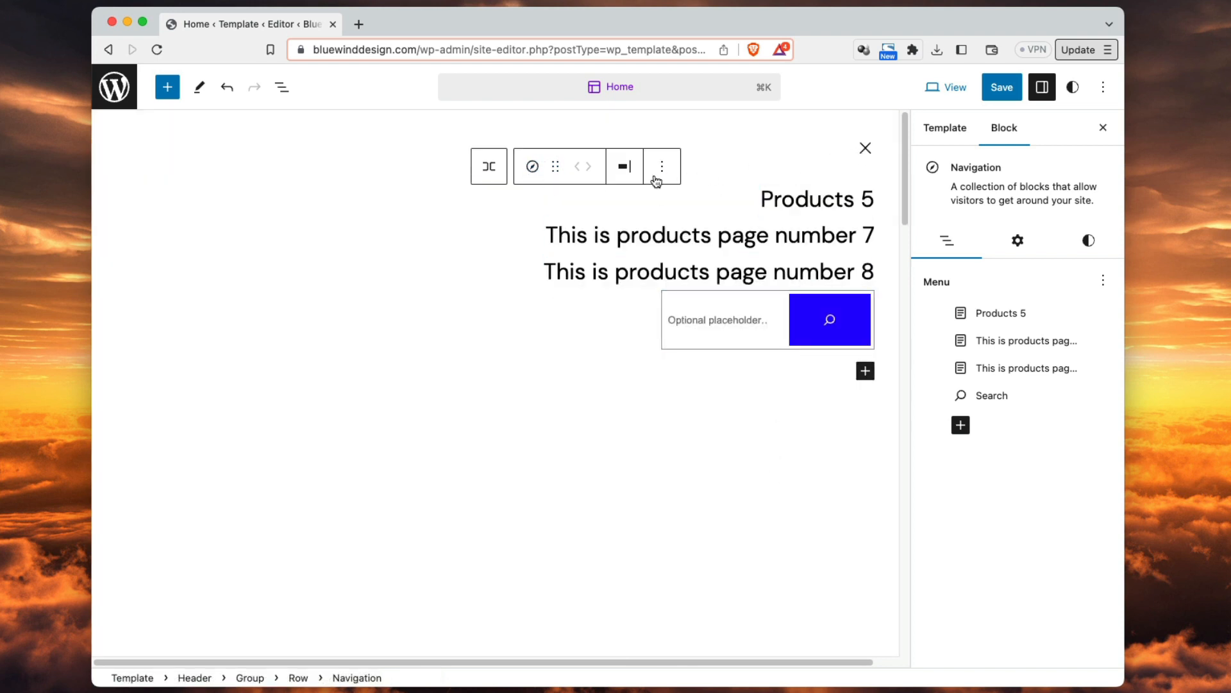
{"action": "left_click", "coordinate": [626, 168]}
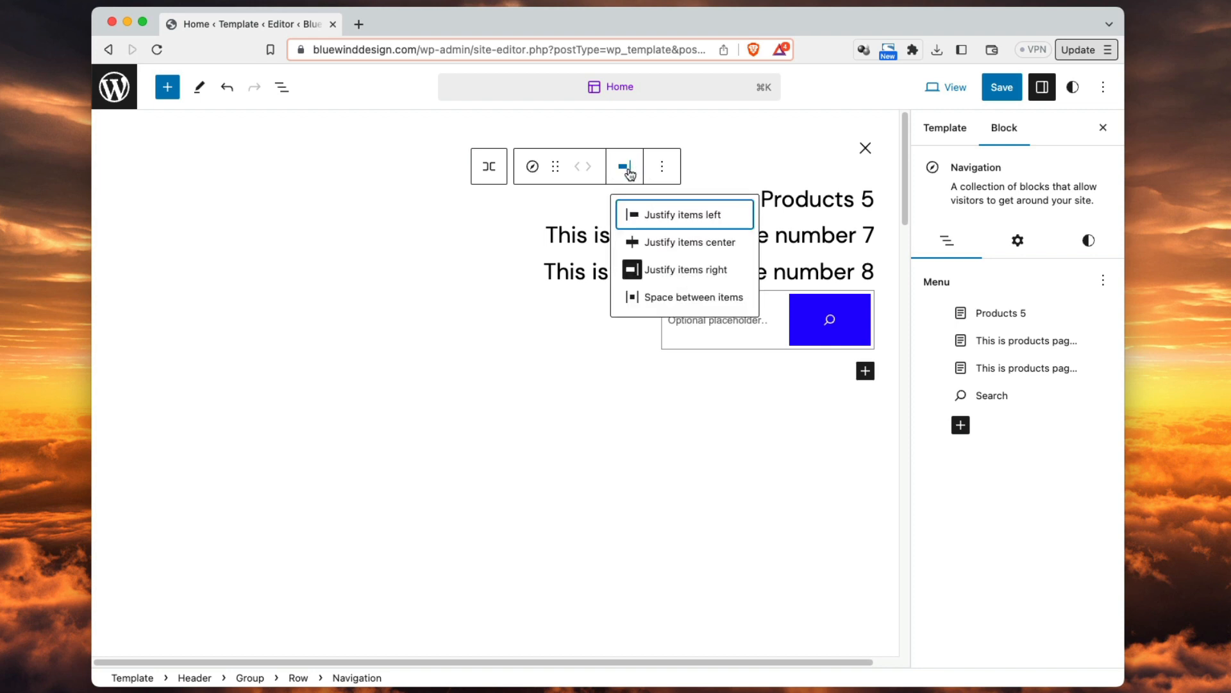
{"action": "left_click", "coordinate": [652, 243]}
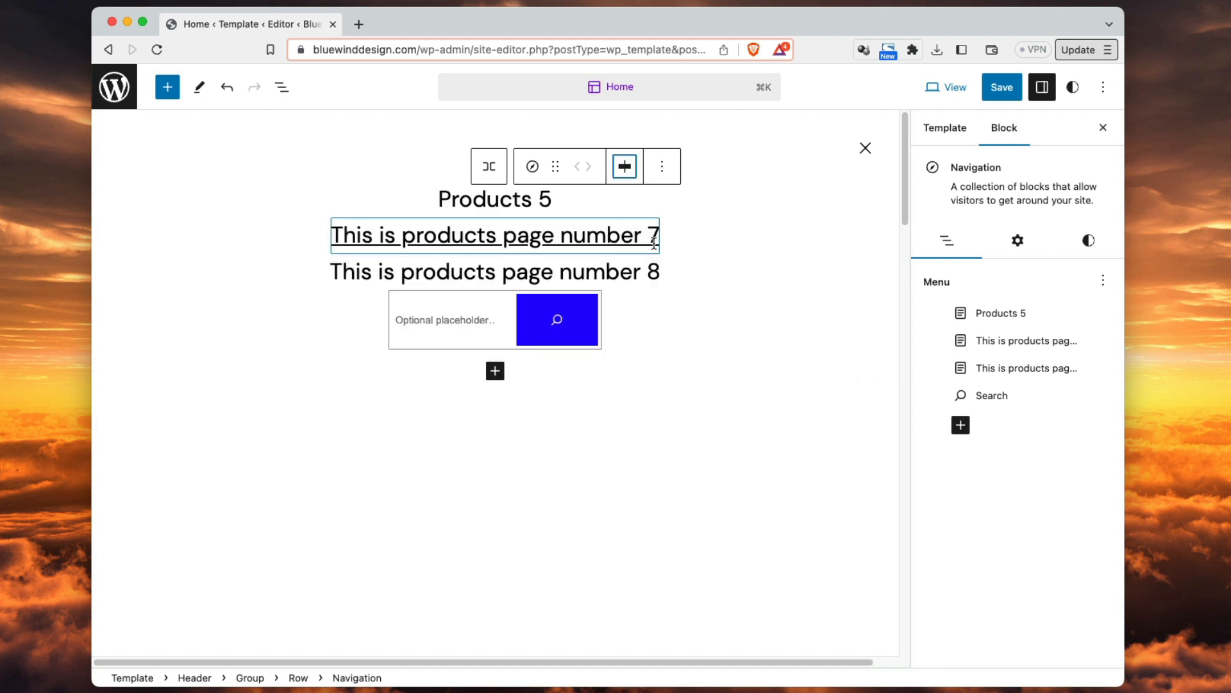
{"action": "left_click", "coordinate": [866, 148]}
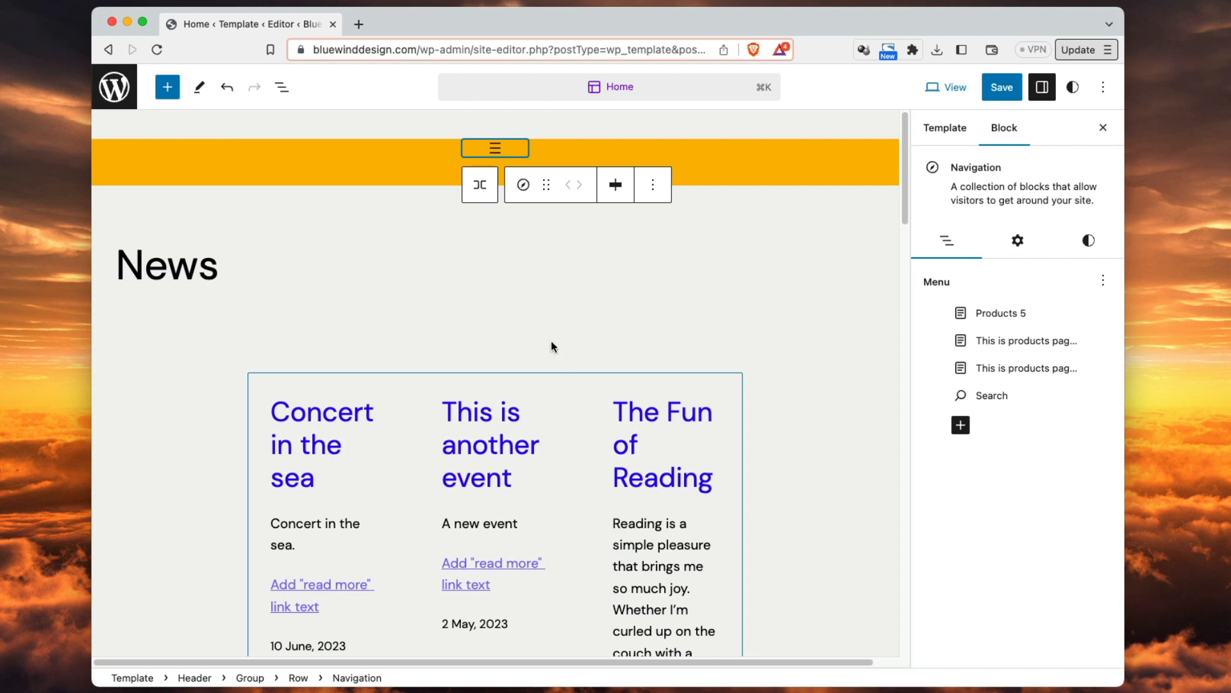
- Insert a Cover block below the "News" heading and use the dark wooden planks image from the Media Library as its background
{"action": "mouse_move", "coordinate": [546, 334]}
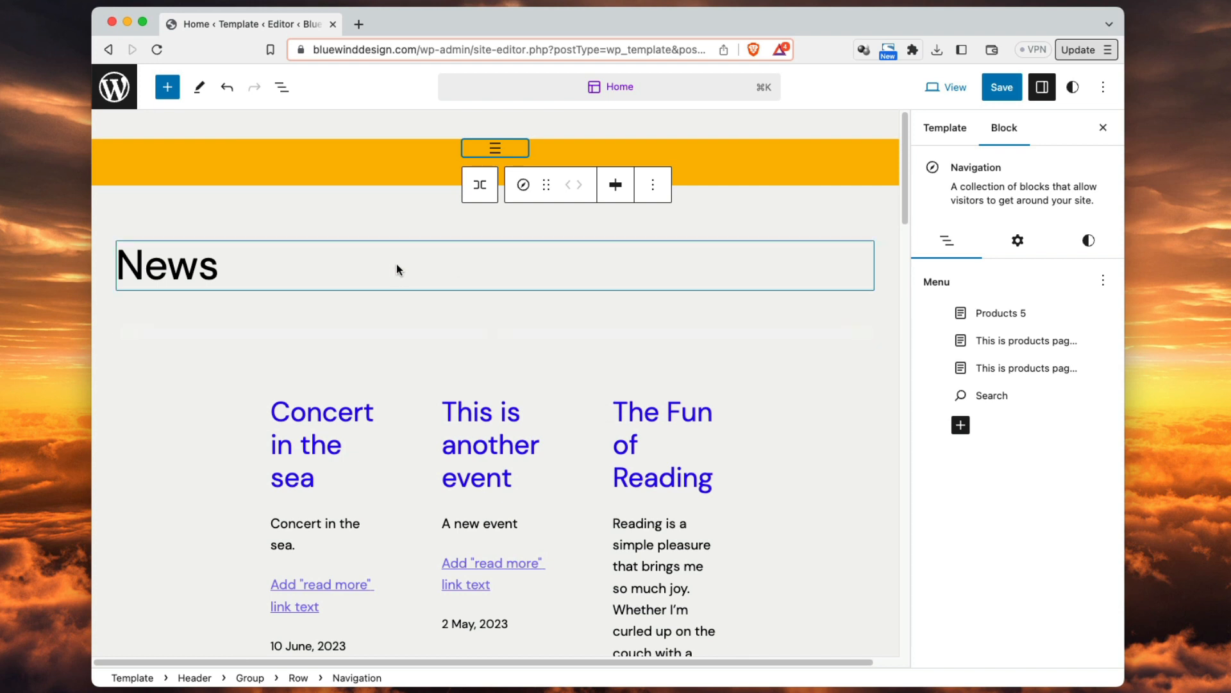
{"action": "left_click", "coordinate": [380, 267]}
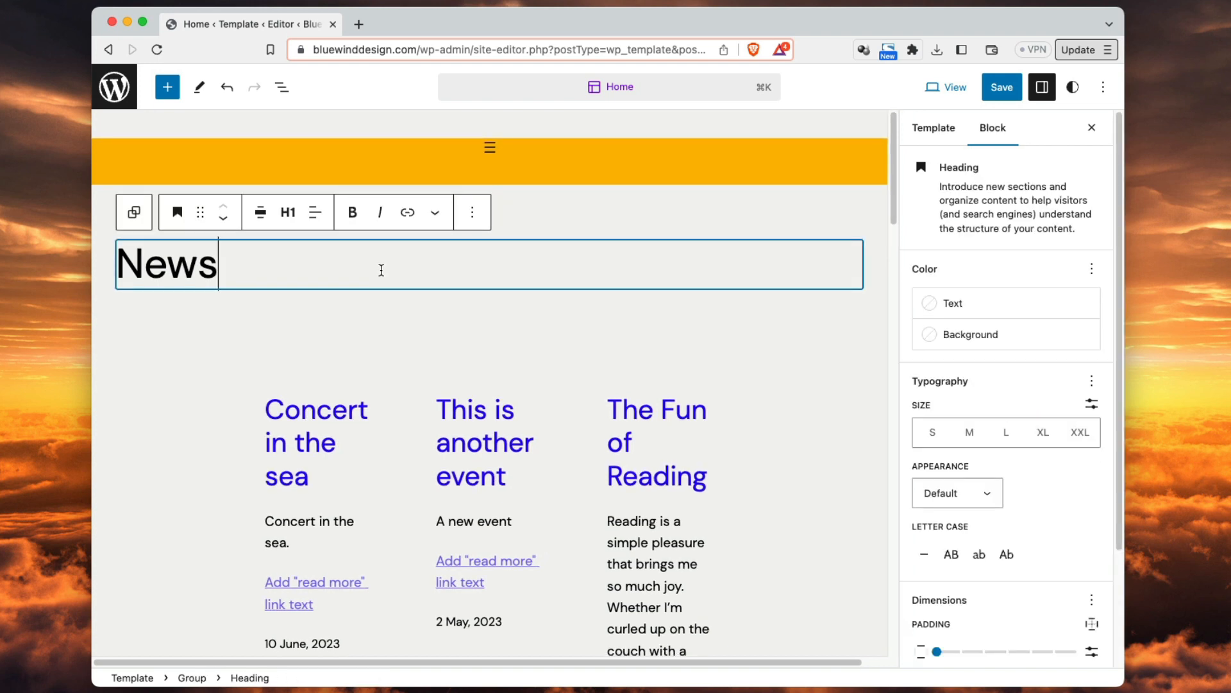
{"action": "key", "text": "Return"}
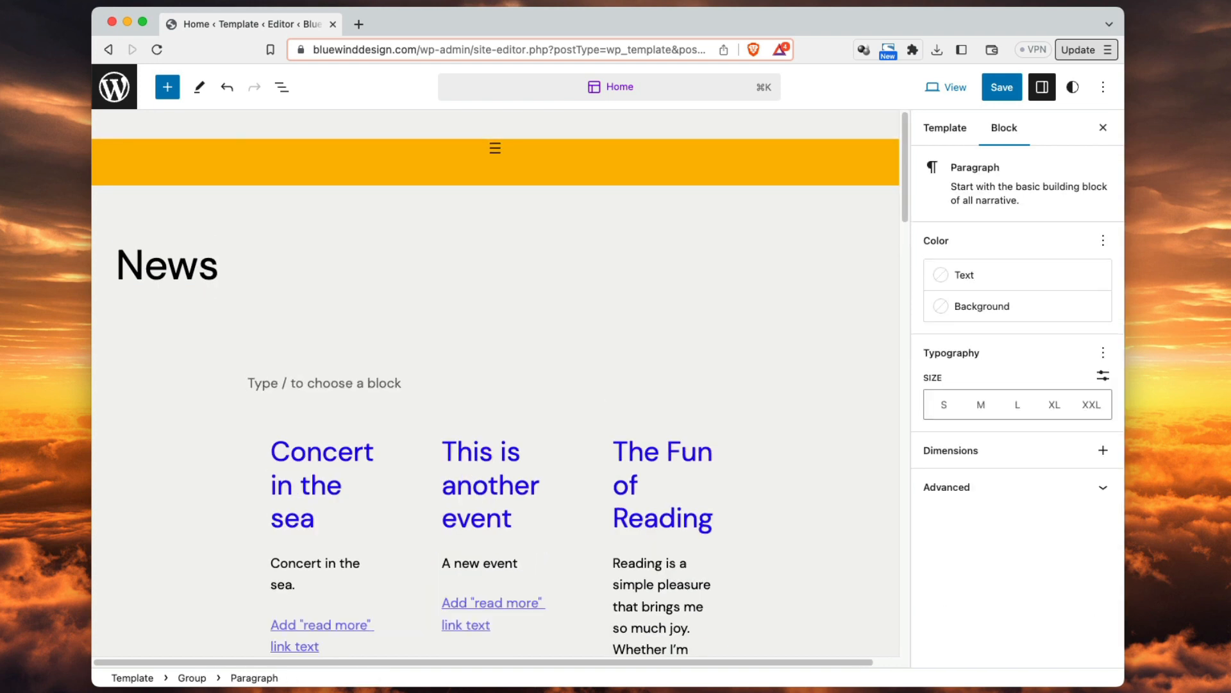
{"action": "type", "text": "/cover"}
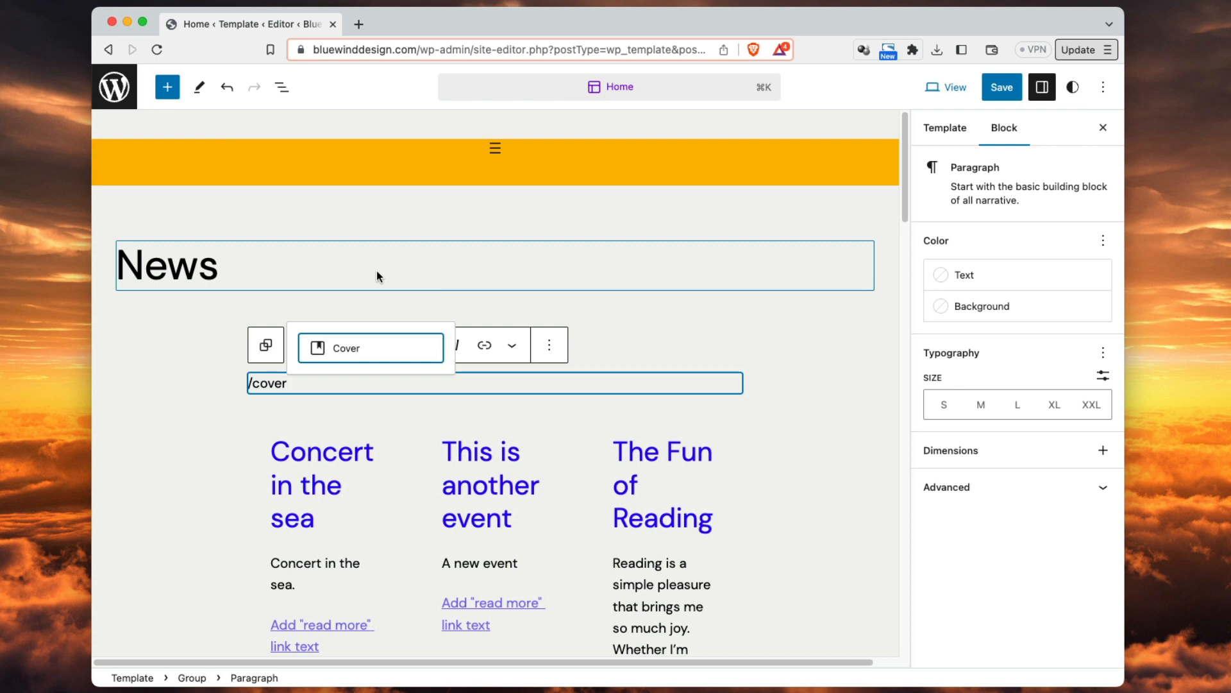
{"action": "key", "text": "Return"}
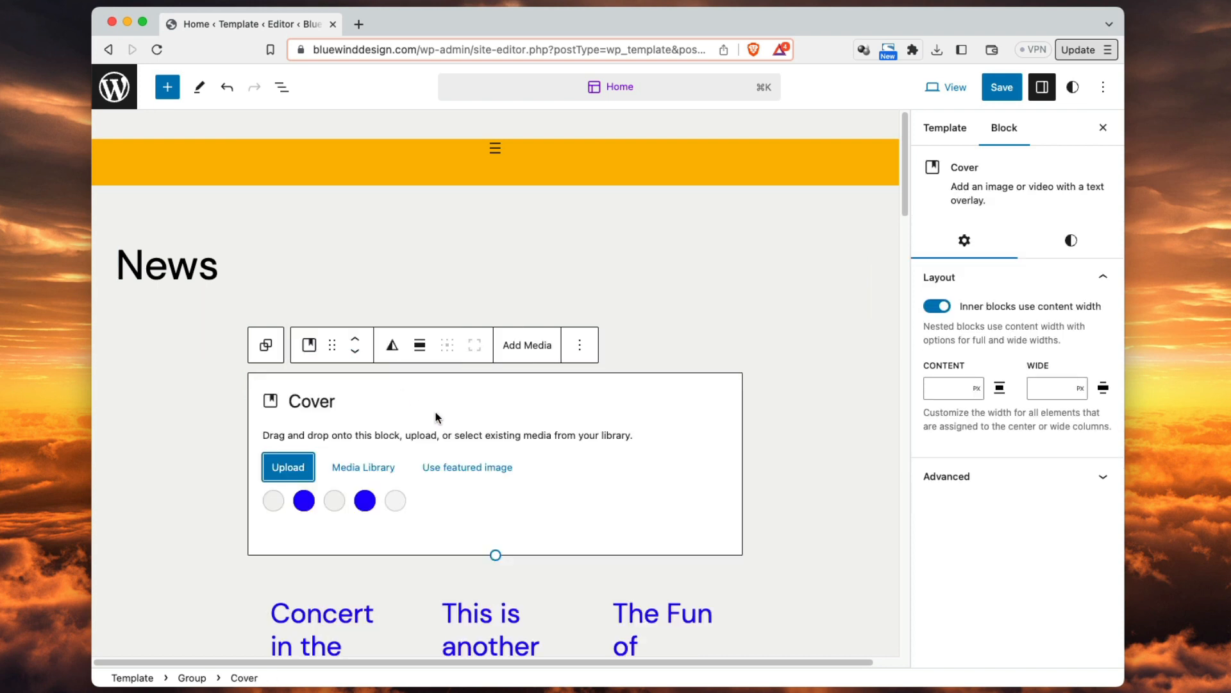
{"action": "left_click", "coordinate": [368, 467]}
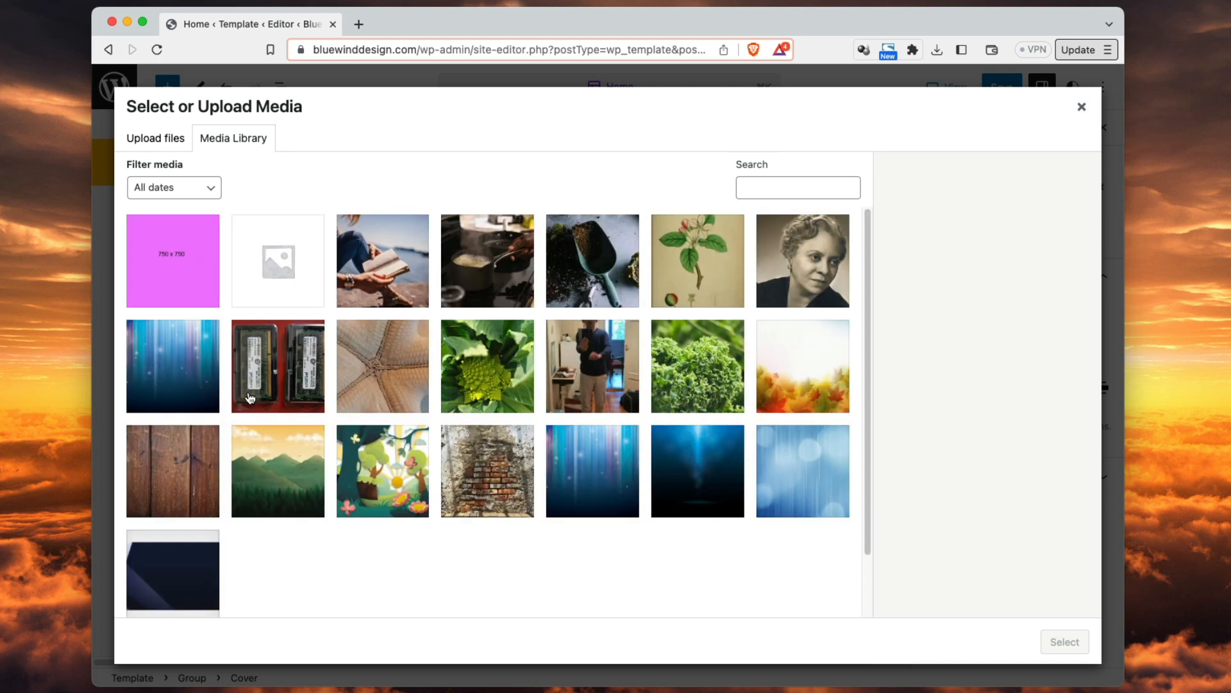
{"action": "left_click", "coordinate": [180, 465]}
{"action": "left_click", "coordinate": [1063, 642]}
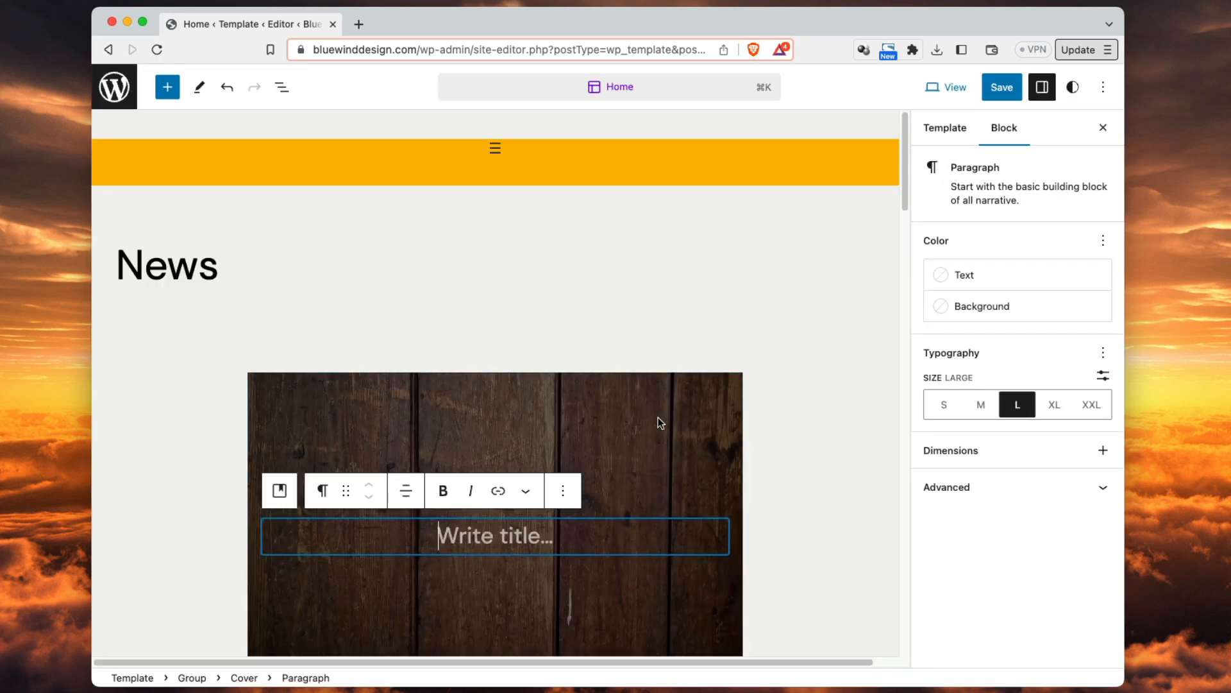
- Set the alignment of the wooden planks Cover block to full width
{"action": "left_click", "coordinate": [646, 393]}
{"action": "left_click", "coordinate": [415, 344]}
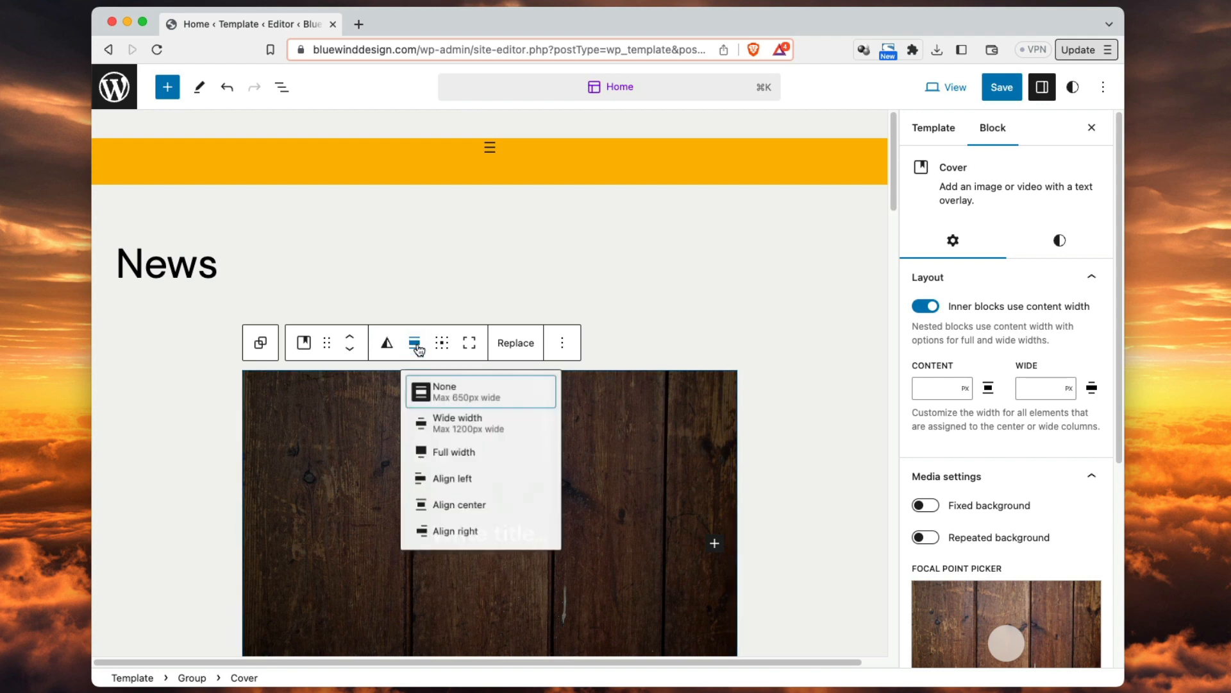
{"action": "left_click", "coordinate": [450, 455]}
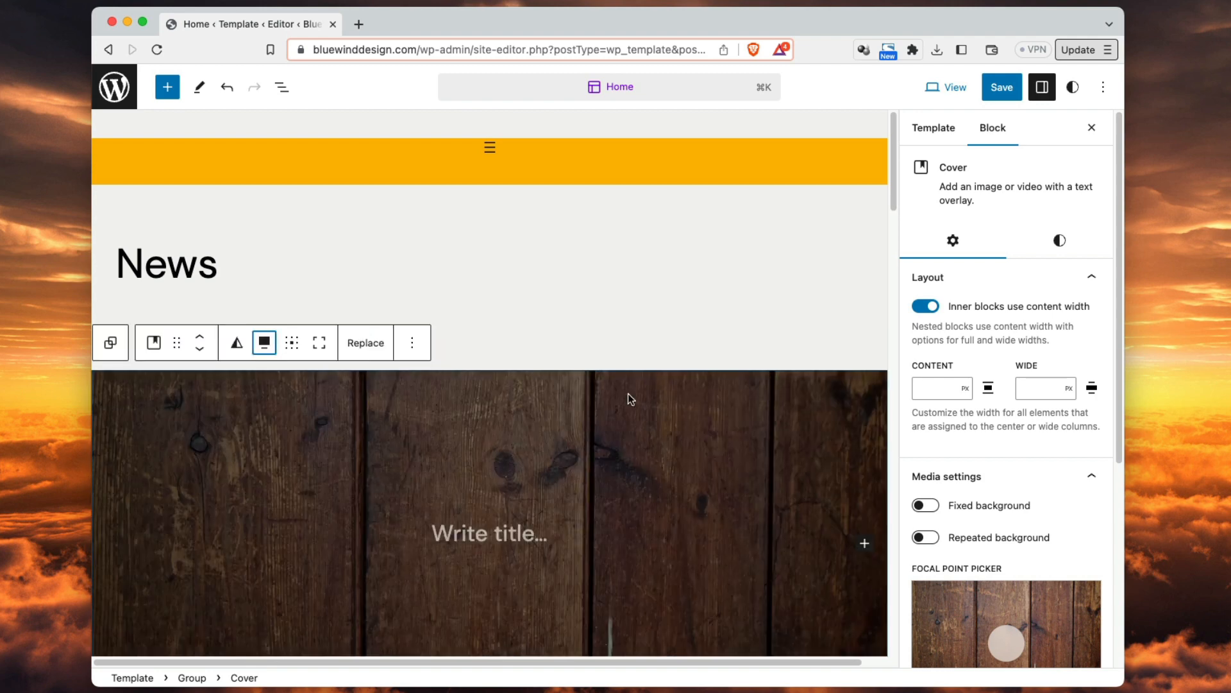
- Add a Buttons block in place of the Cover's title paragraph and label its first button "Product 5"
{"action": "scroll", "coordinate": [660, 408], "scroll_direction": "down", "scroll_amount": 2}
{"action": "left_click", "coordinate": [473, 420]}
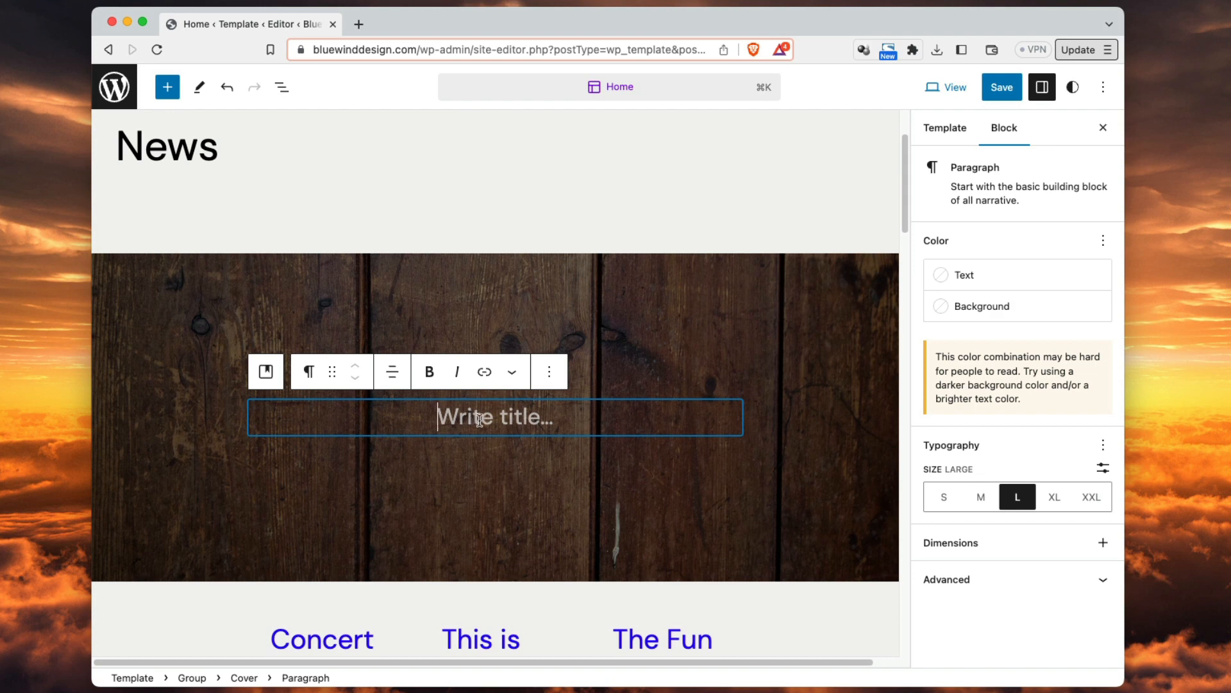
{"action": "type", "text": "/button"}
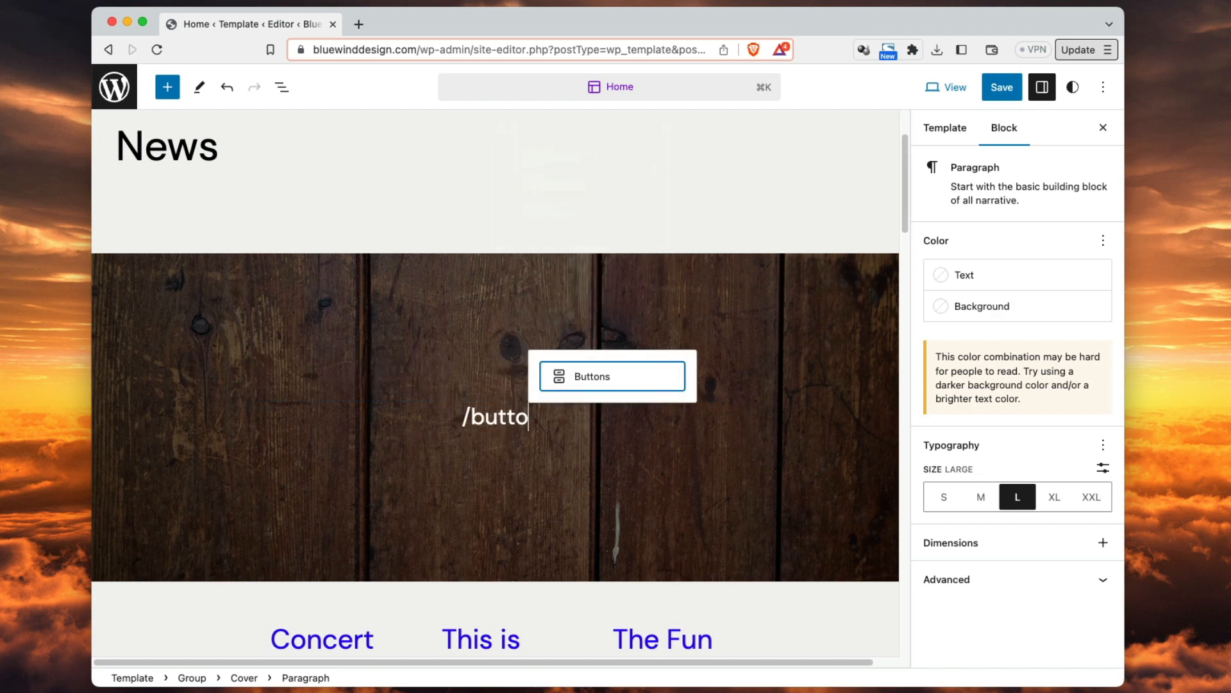
{"action": "left_click", "coordinate": [596, 376]}
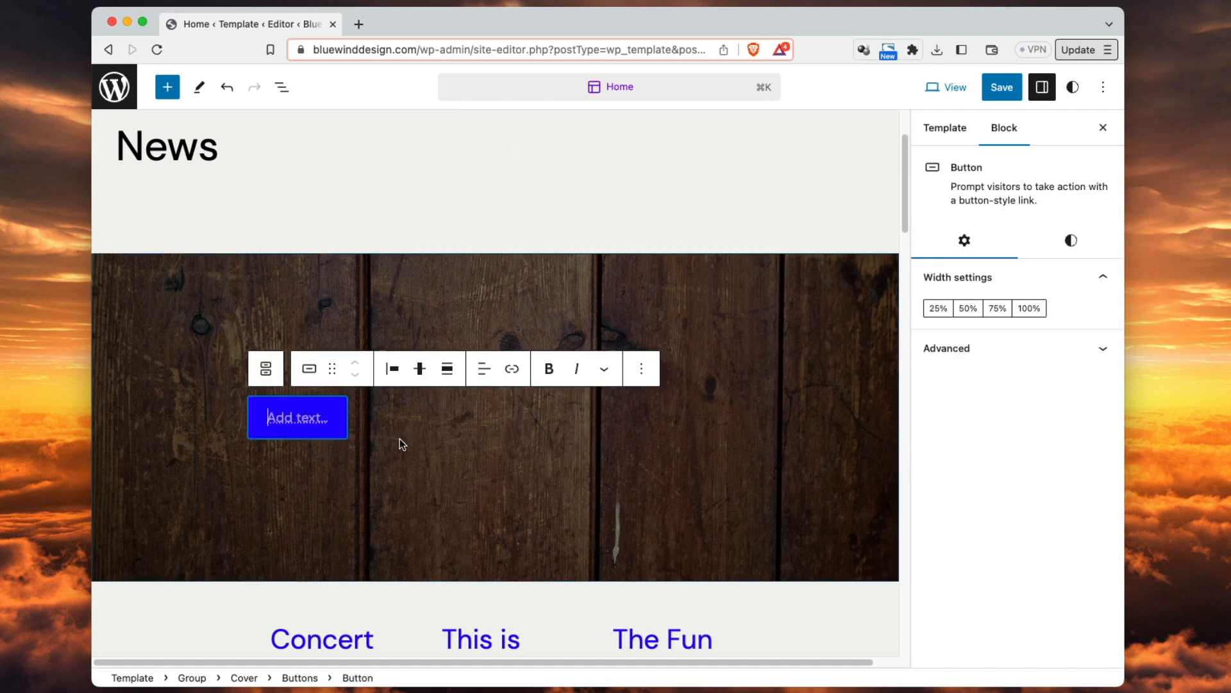
{"action": "type", "text": "Product 5"}
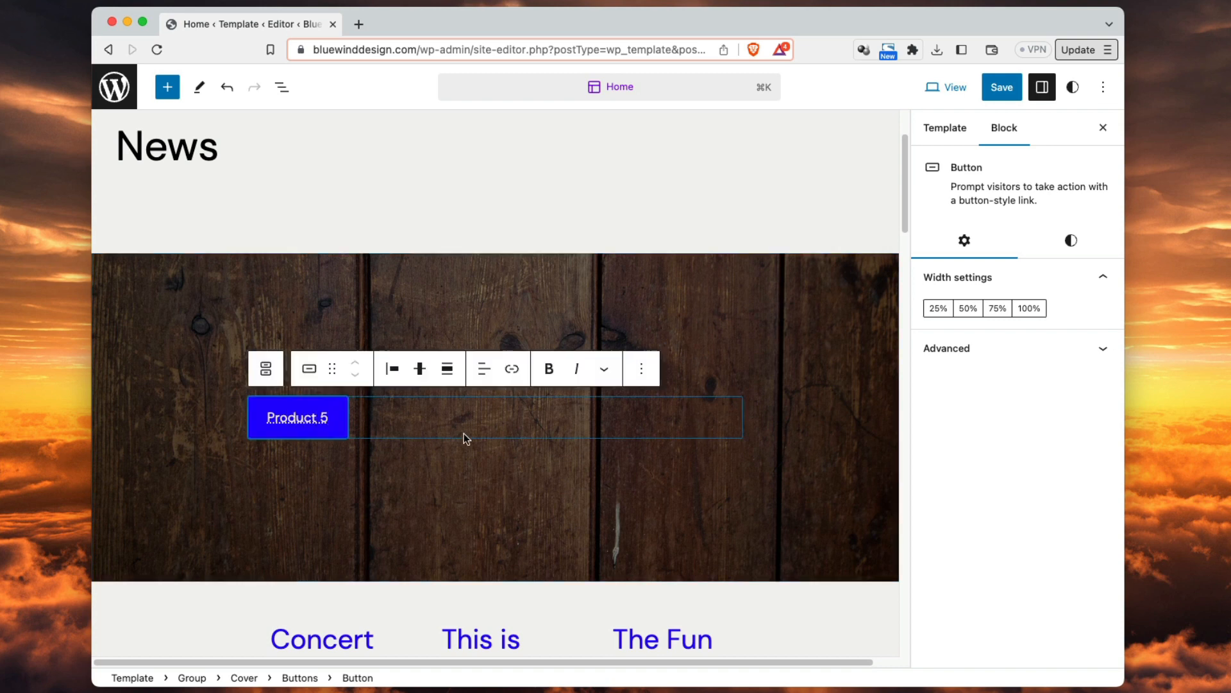
- Add two more buttons to the Buttons block in the Cover, labelled "Product 6" and "Product 8"
{"action": "left_click", "coordinate": [406, 422]}
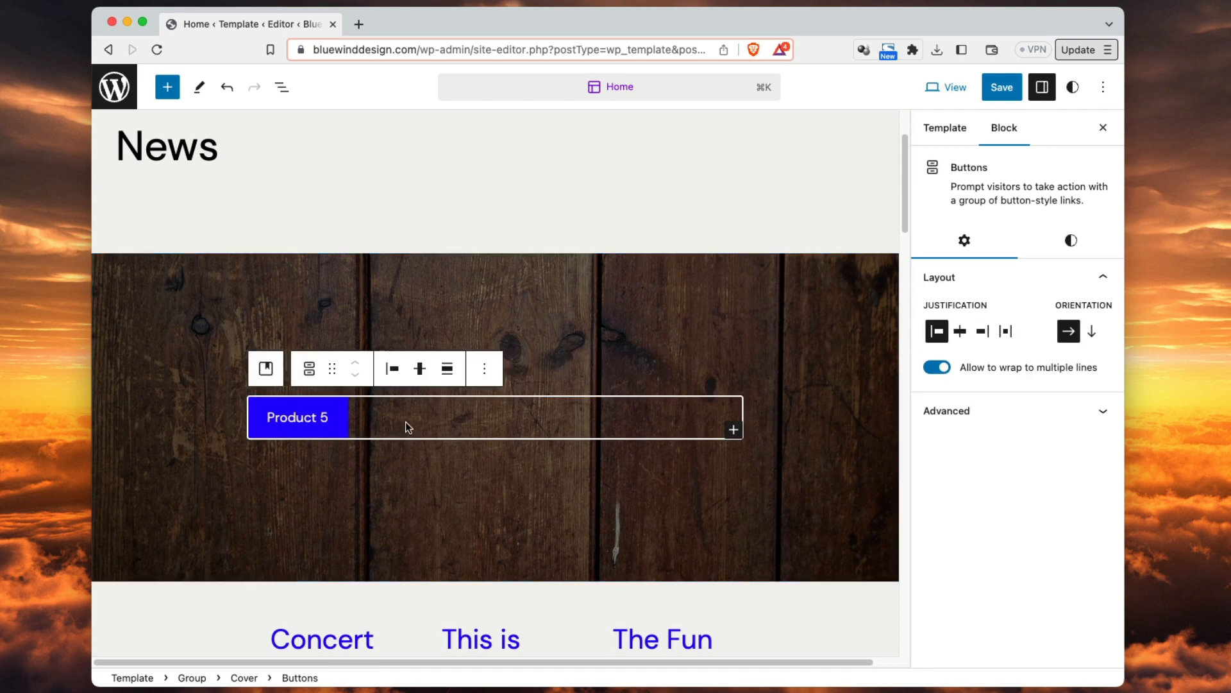
{"action": "left_click", "coordinate": [731, 427]}
{"action": "type", "text": "Pr"}
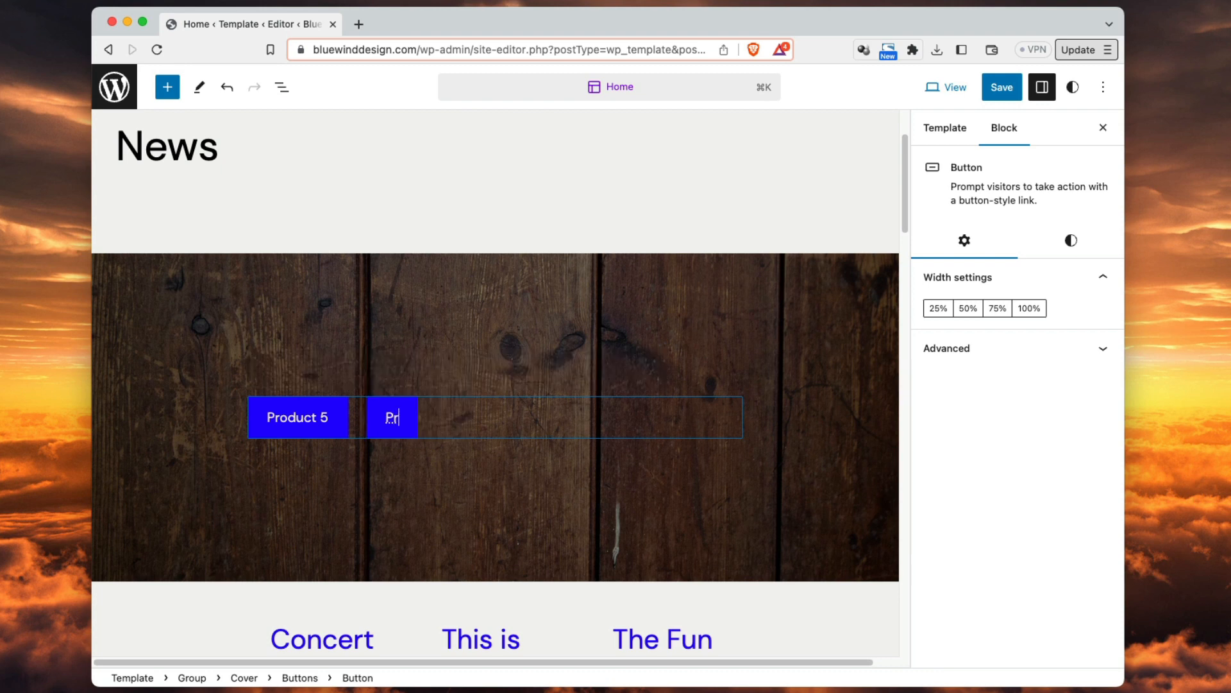
{"action": "type", "text": "oduct 6"}
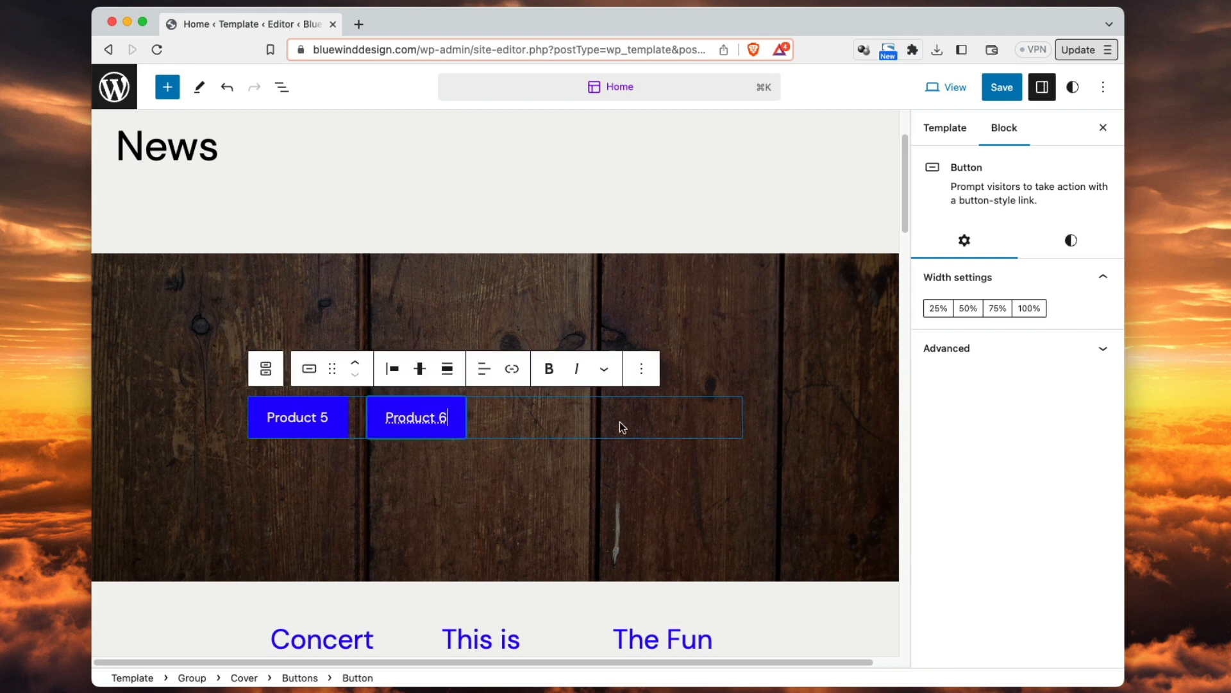
{"action": "left_click", "coordinate": [684, 422]}
{"action": "left_click", "coordinate": [731, 428]}
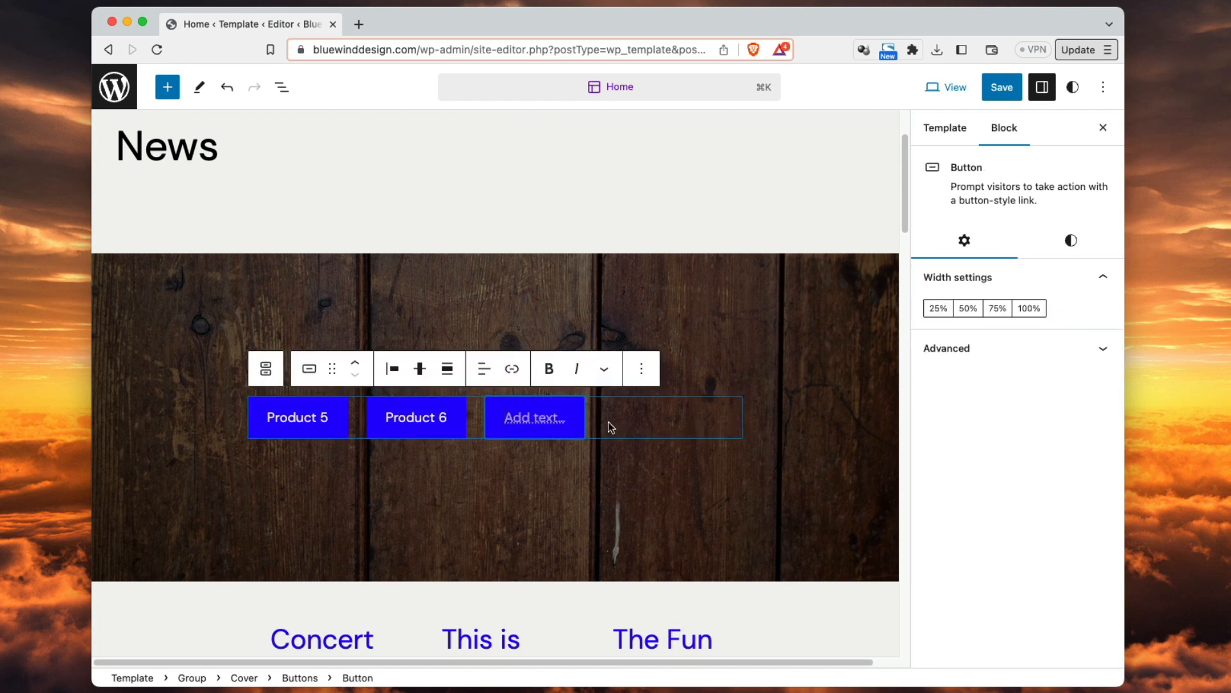
{"action": "type", "text": "Pro"}
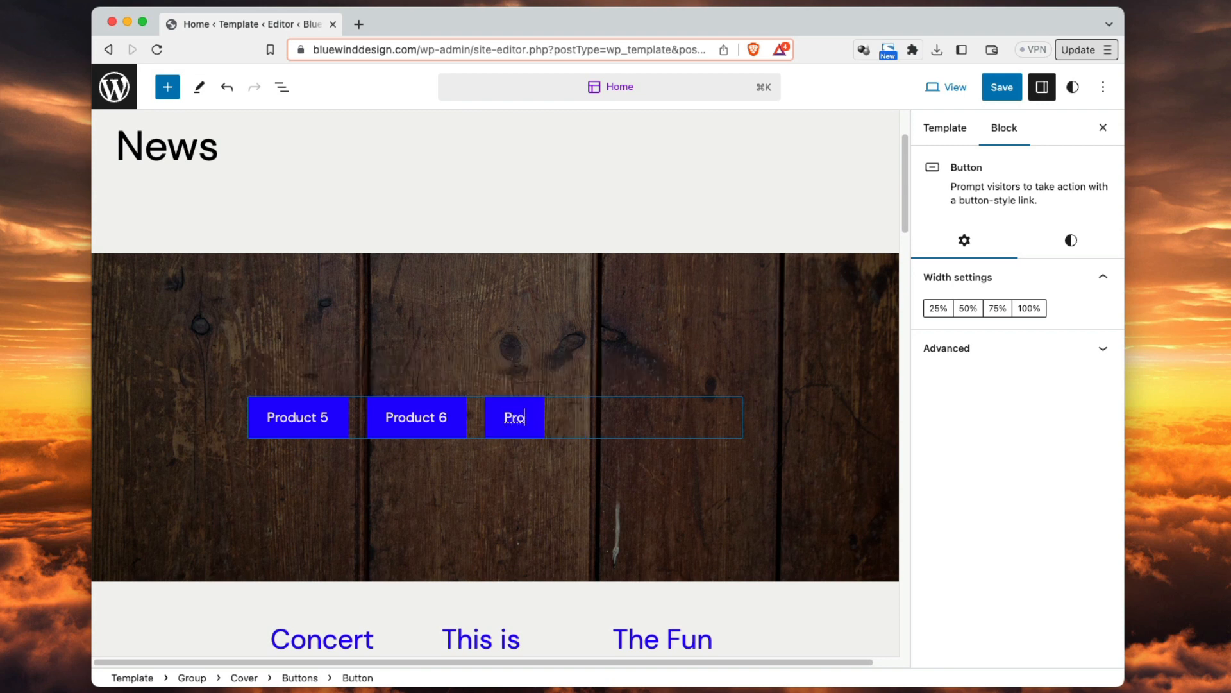
{"action": "type", "text": "duct 8"}
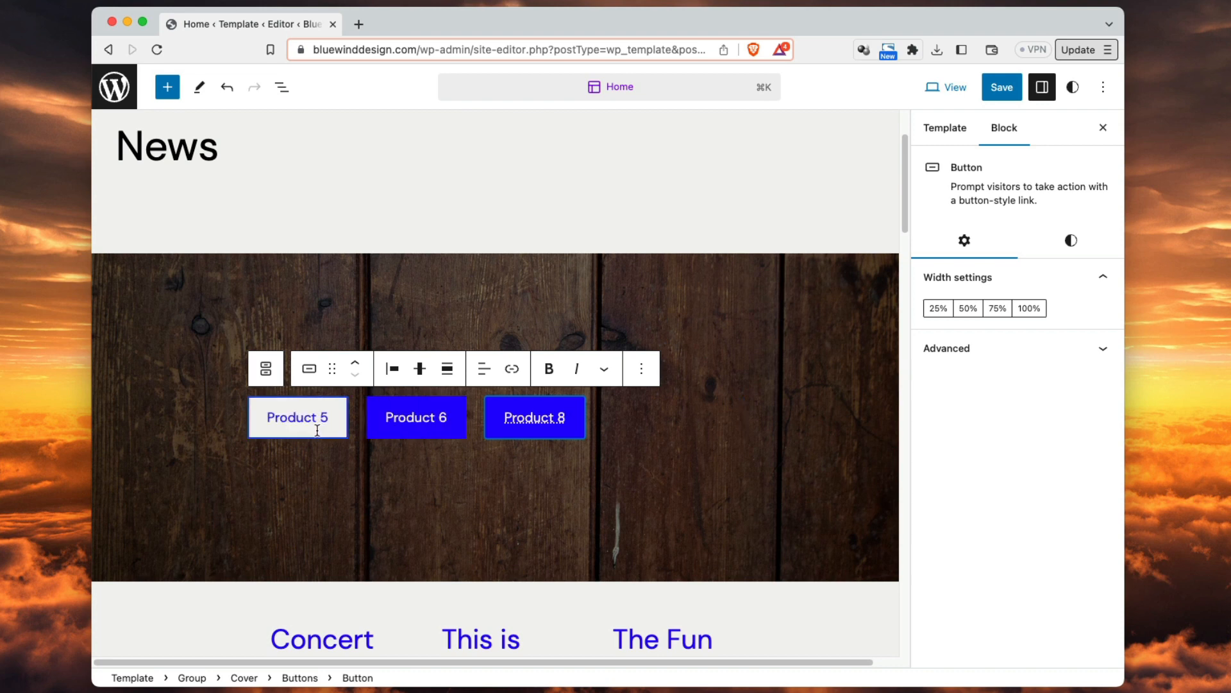
- Search for "product" and link the "Product 5" button to the "Products 5" page
{"action": "triple_click", "coordinate": [308, 412]}
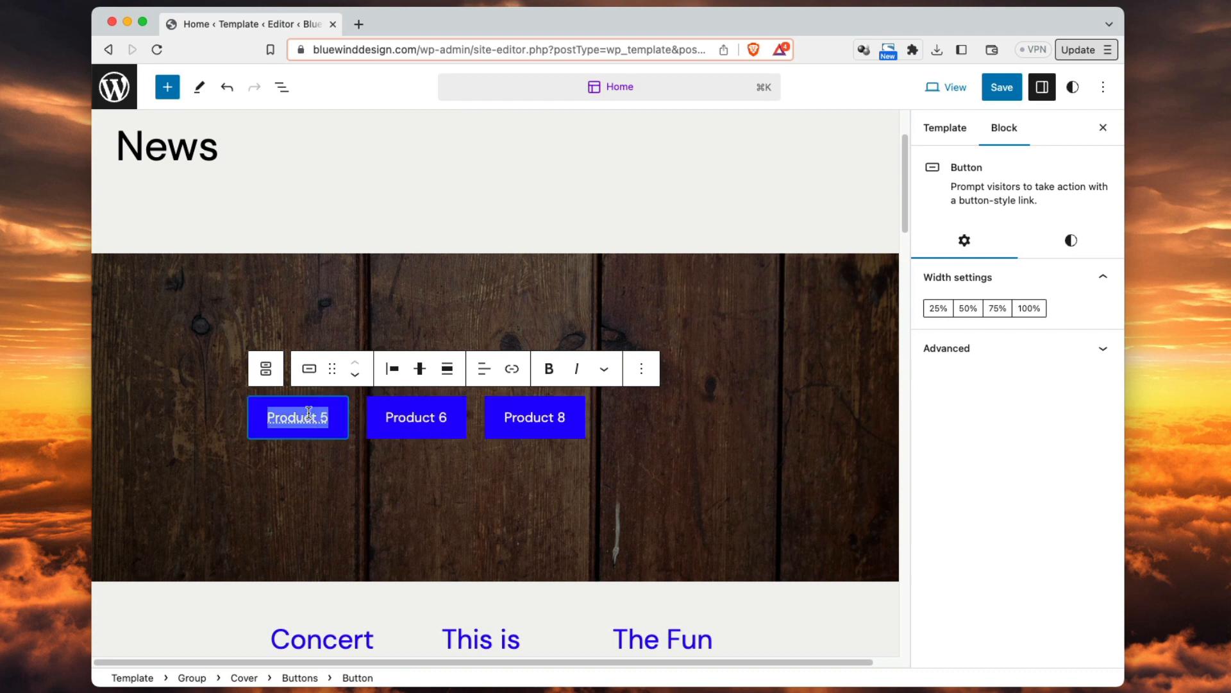
{"action": "left_click", "coordinate": [512, 370]}
{"action": "type", "text": "product"}
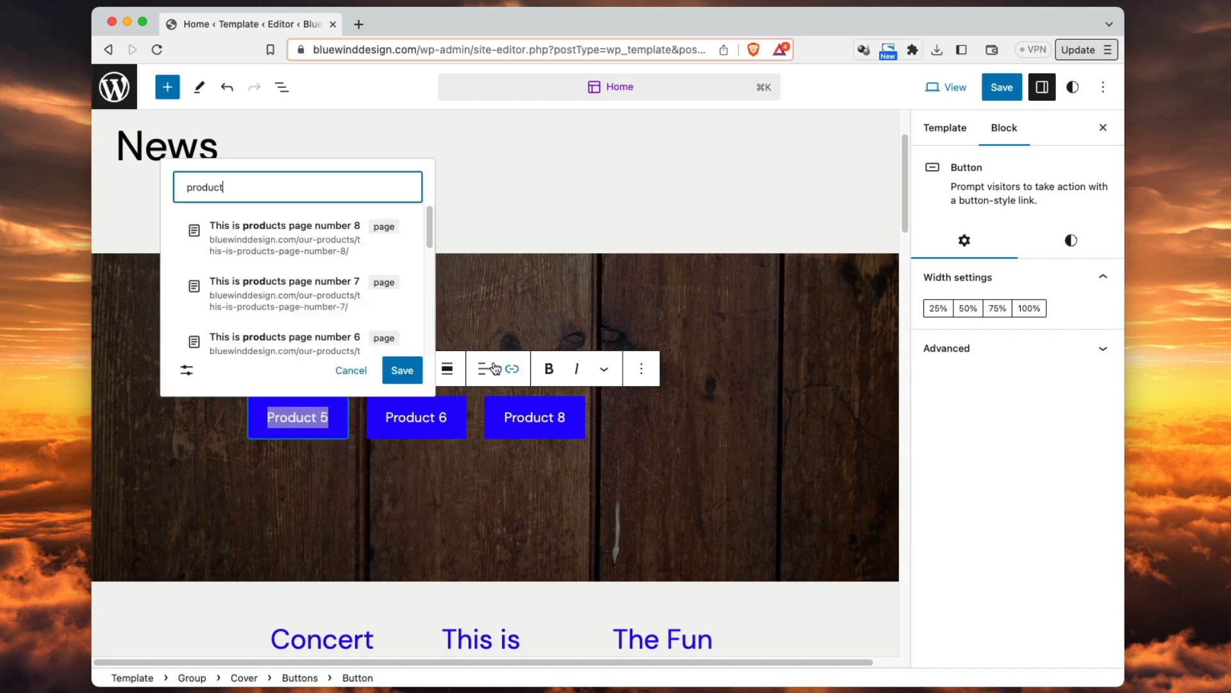
{"action": "scroll", "coordinate": [314, 283], "scroll_direction": "down", "scroll_amount": 2}
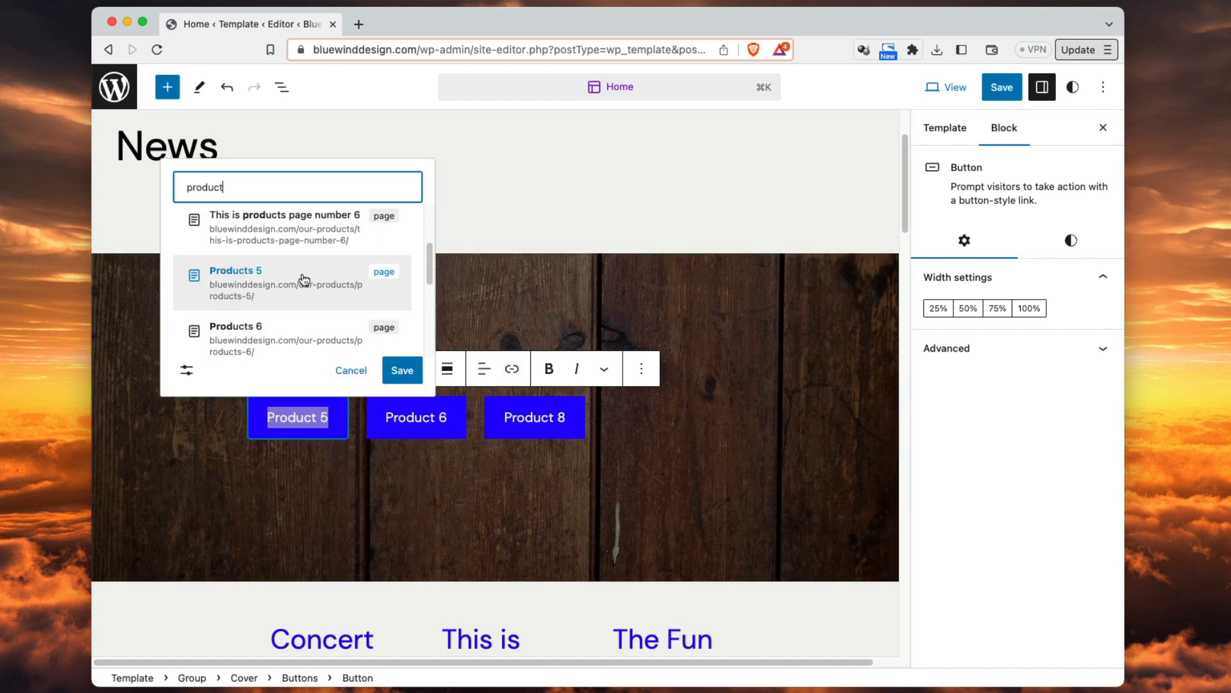
{"action": "left_click", "coordinate": [303, 284]}
- Search for "produc" and link the "Product 6" button to the page "This is products page number 6"
{"action": "left_click", "coordinate": [417, 420]}
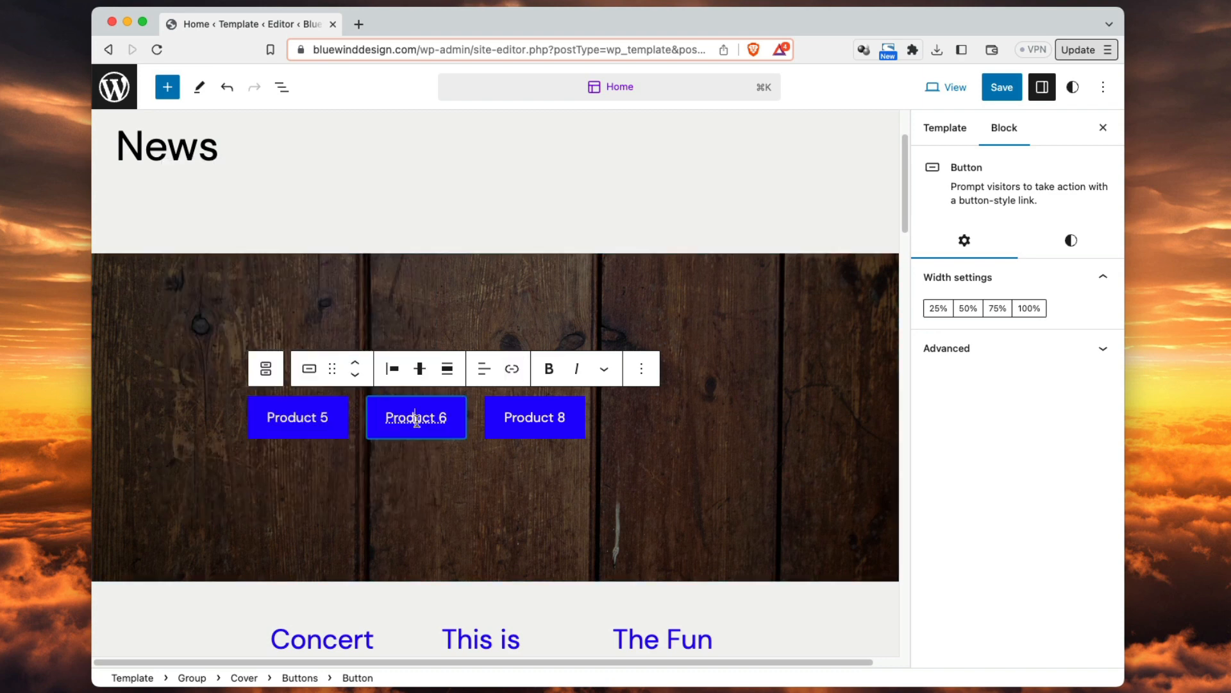
{"action": "double_click", "coordinate": [417, 418]}
{"action": "double_click", "coordinate": [417, 416]}
{"action": "left_click_drag", "start_coordinate": [417, 417], "coordinate": [447, 417]}
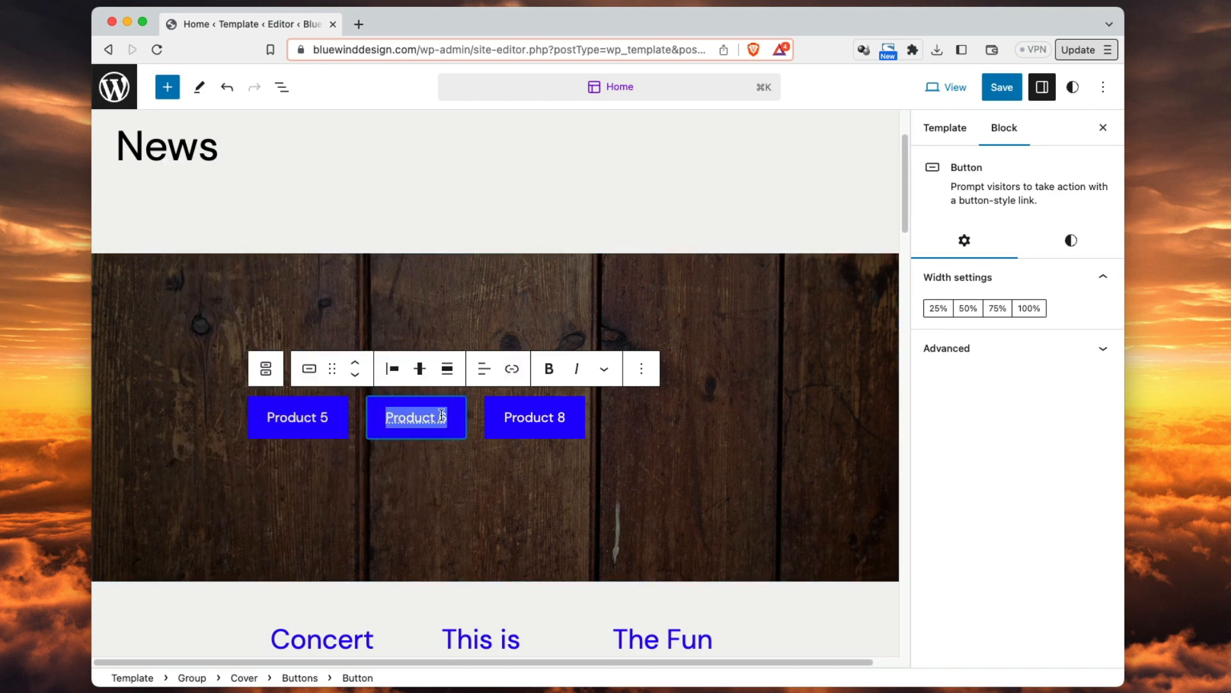
{"action": "left_click", "coordinate": [512, 369]}
{"action": "left_click", "coordinate": [416, 473]}
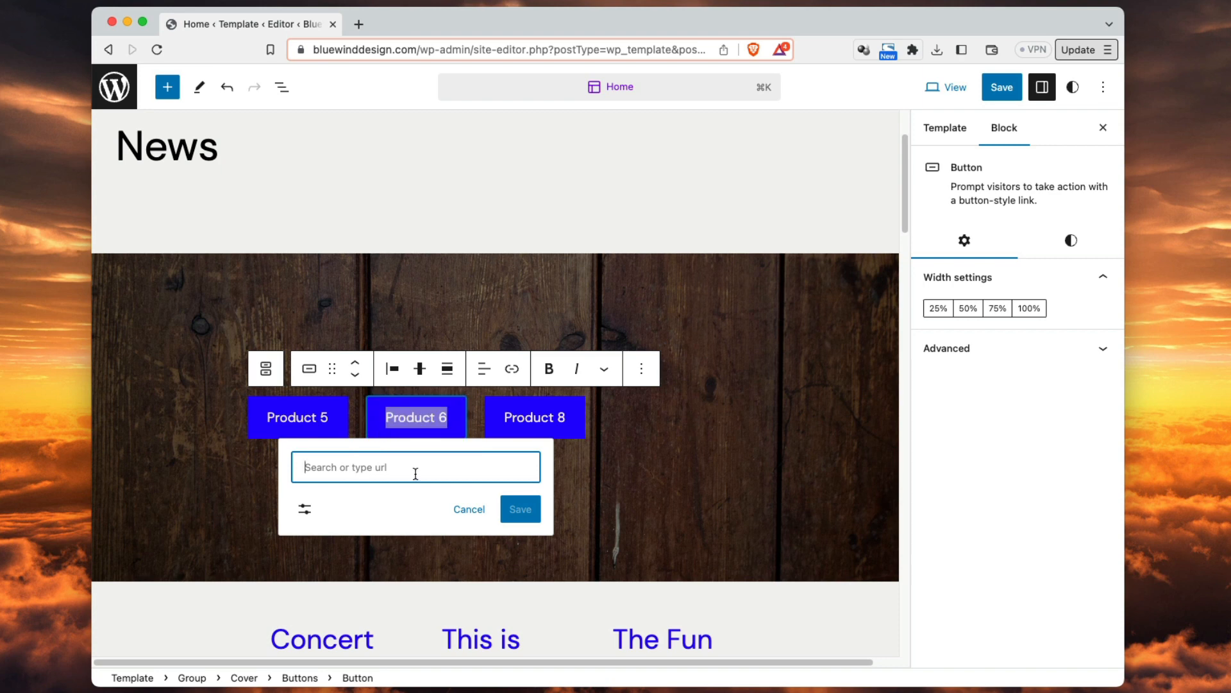
{"action": "type", "text": "produc"}
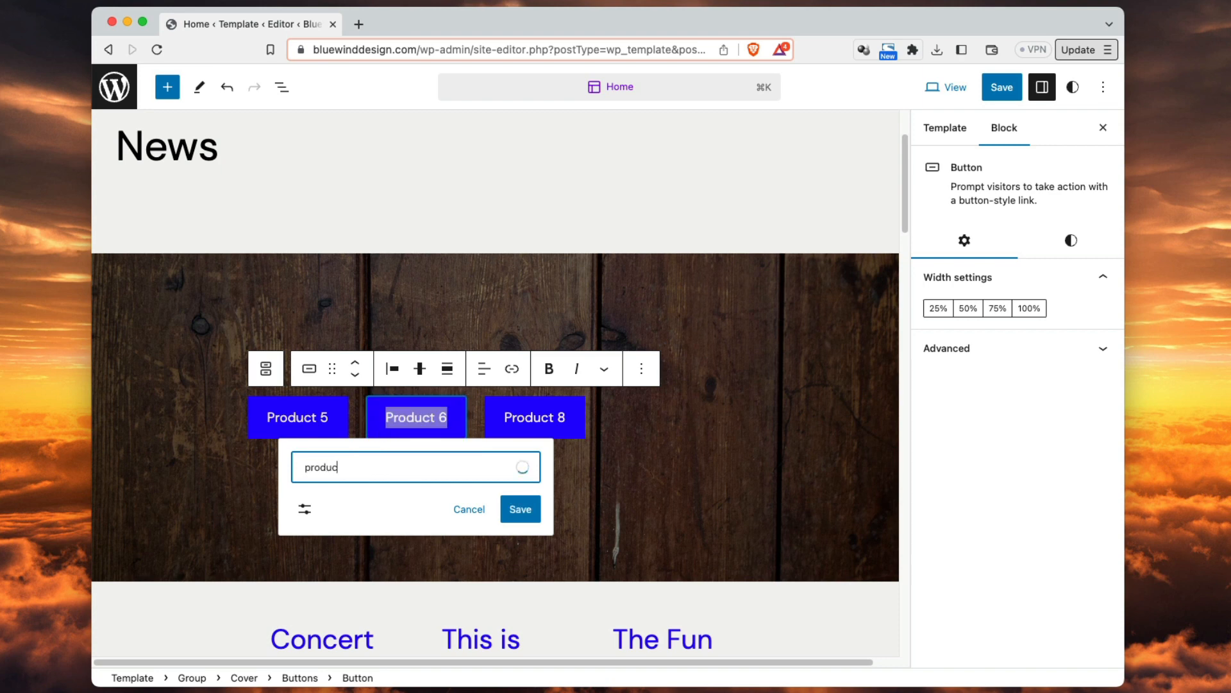
{"action": "scroll", "coordinate": [471, 301], "scroll_direction": "down", "scroll_amount": 2}
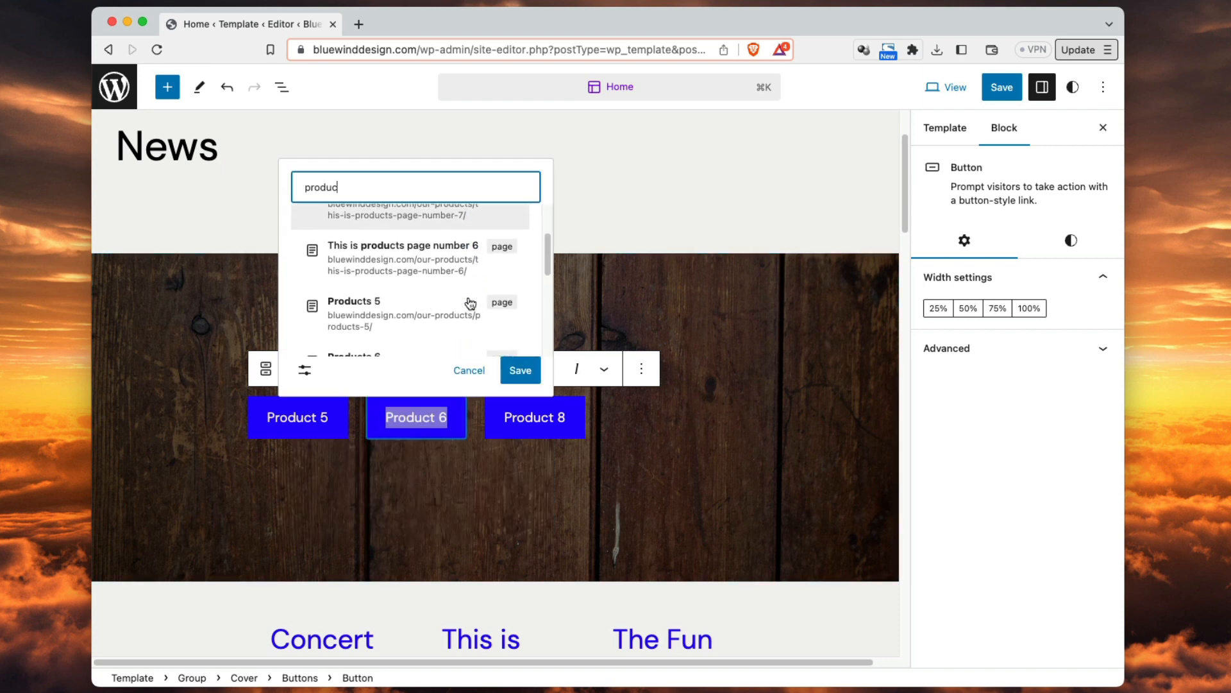
{"action": "scroll", "coordinate": [470, 303], "scroll_direction": "down", "scroll_amount": 3}
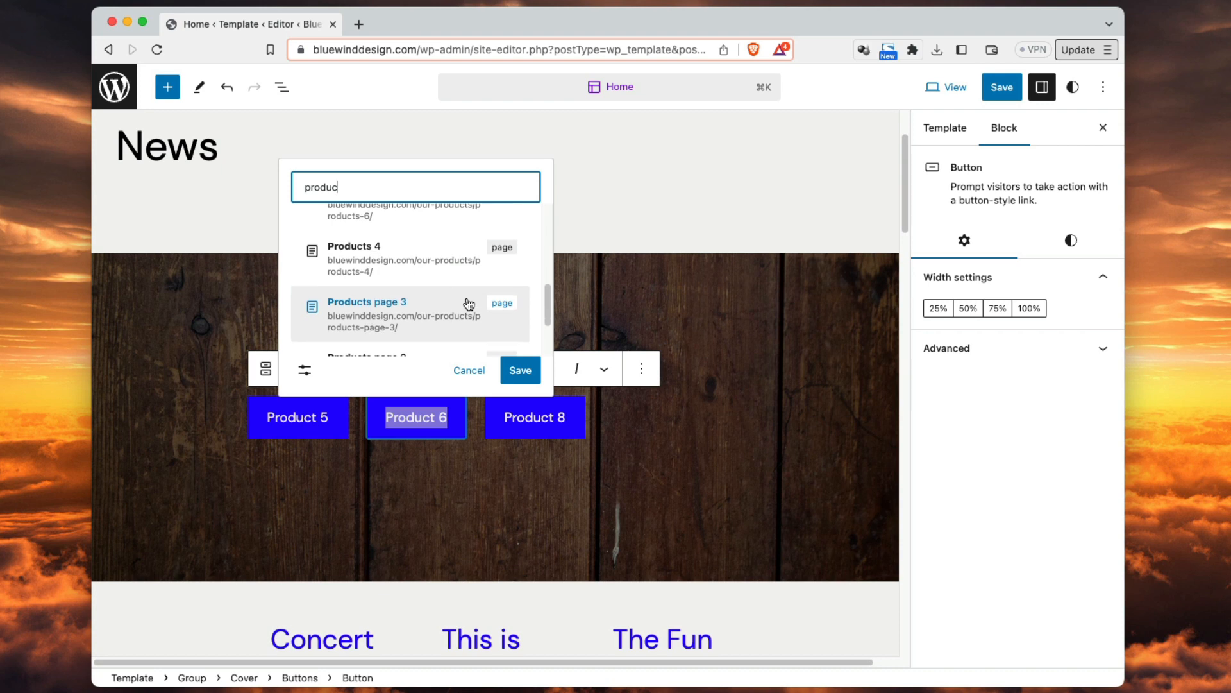
{"action": "scroll", "coordinate": [470, 304], "scroll_direction": "up", "scroll_amount": 5}
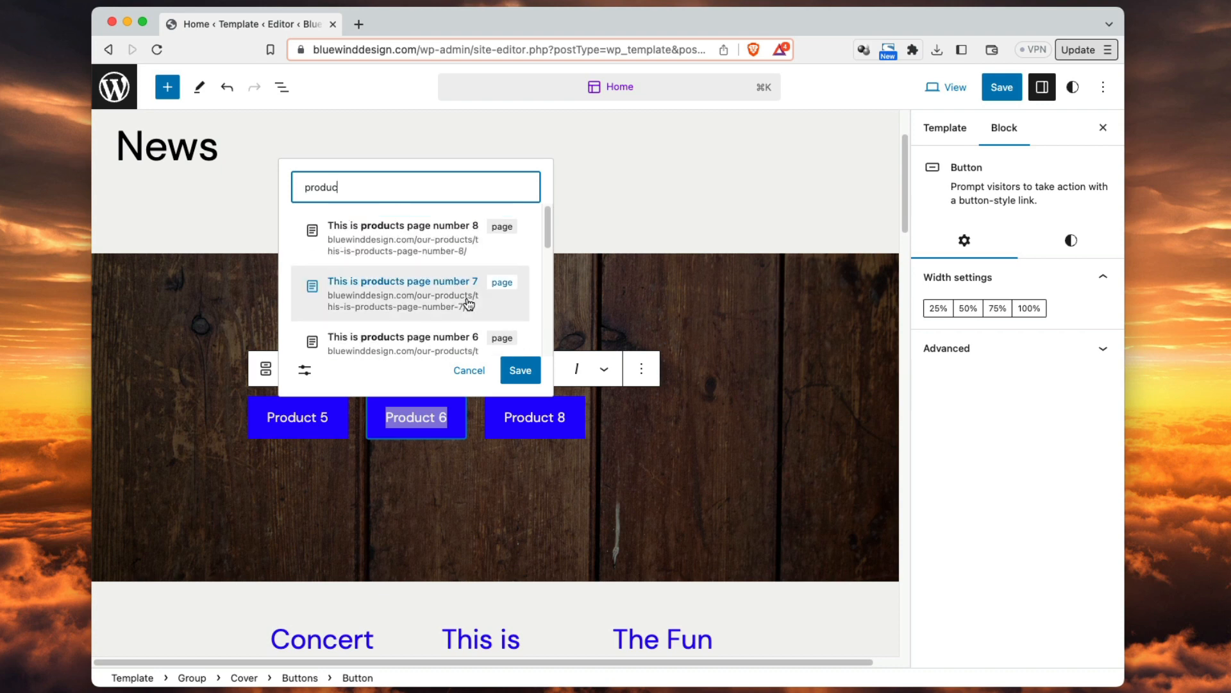
{"action": "scroll", "coordinate": [469, 303], "scroll_direction": "down", "scroll_amount": 1}
{"action": "left_click", "coordinate": [448, 330]}
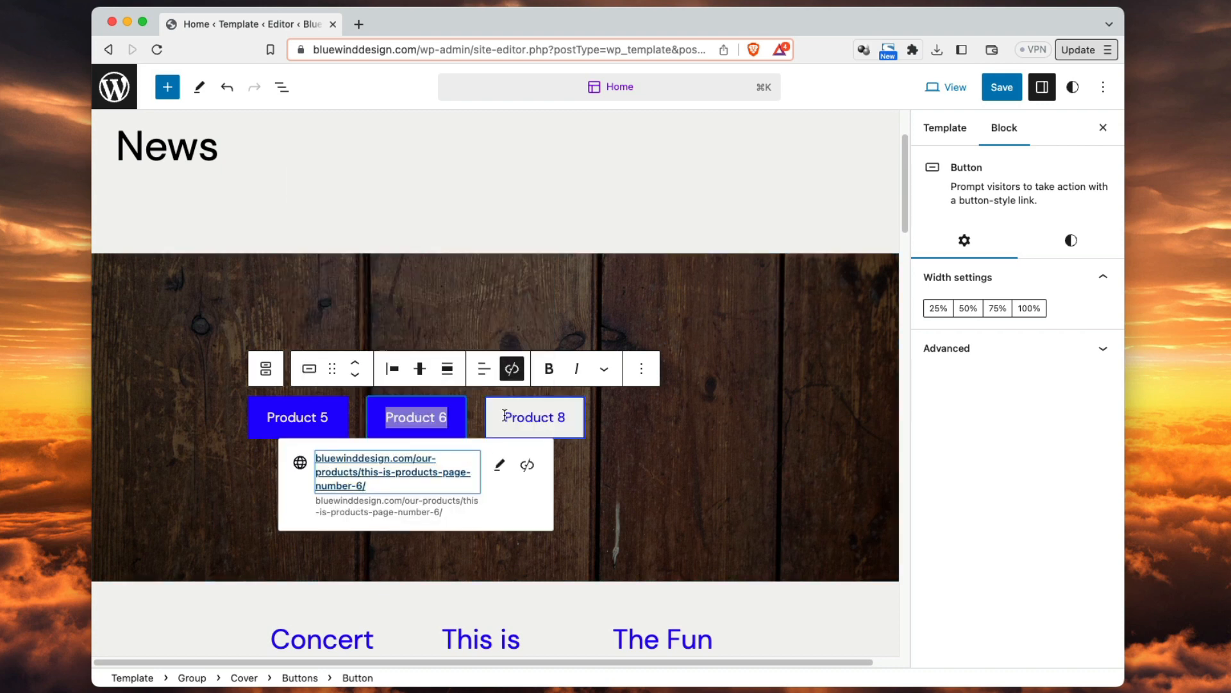
- Search for "prod" and link the "Product 8" button to the page "This is products page number 8"
{"action": "left_click_drag", "start_coordinate": [505, 415], "coordinate": [567, 417]}
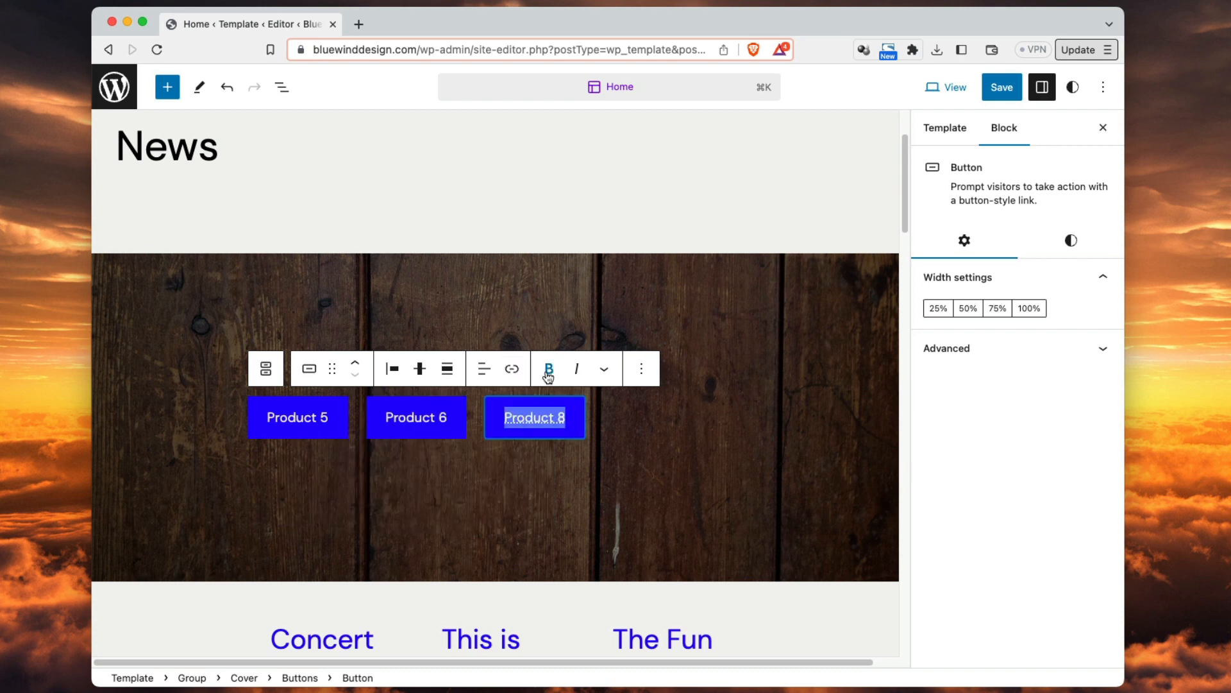
{"action": "left_click", "coordinate": [511, 368]}
{"action": "type", "text": "pr"}
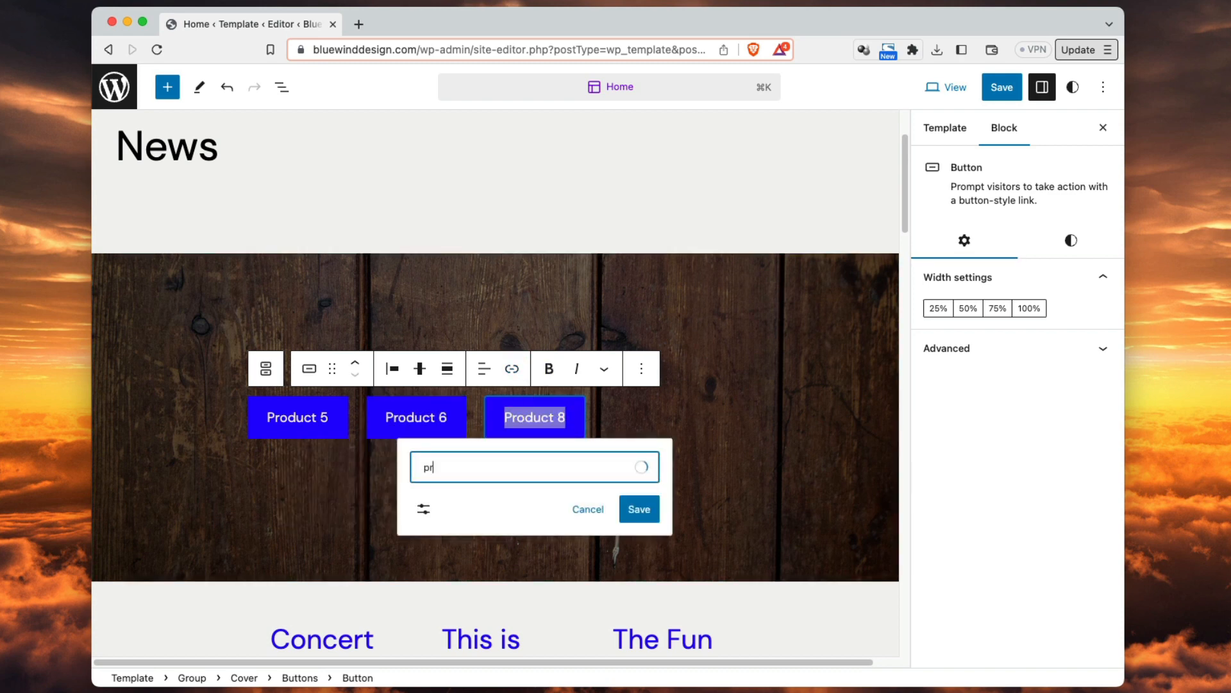
{"action": "type", "text": "od"}
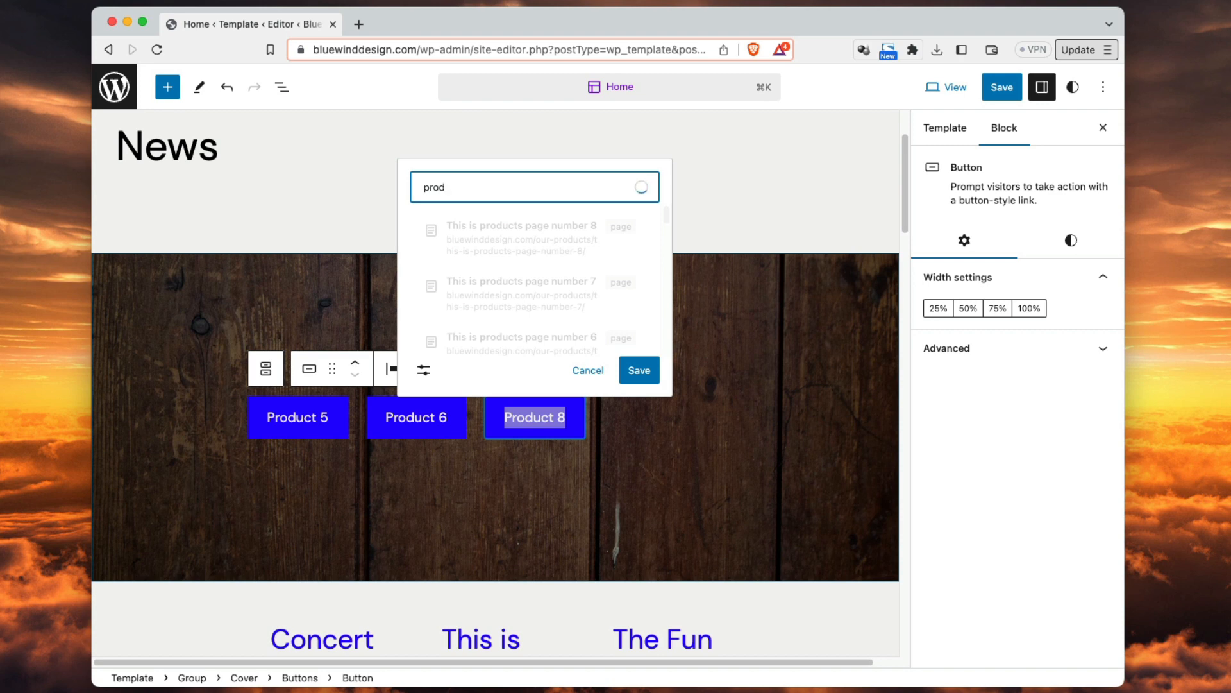
{"action": "left_click", "coordinate": [549, 249]}
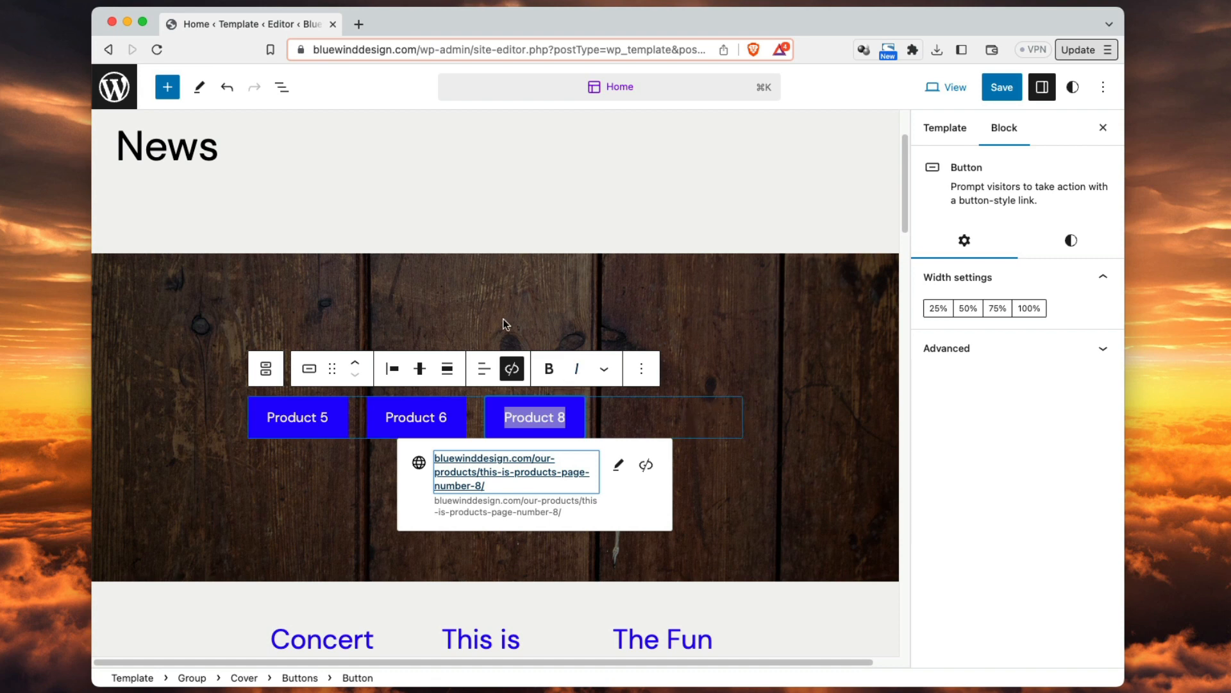
- Insert the "Three column pricing table" pattern from the Call to Action category directly below the Cover
{"action": "left_click", "coordinate": [169, 89]}
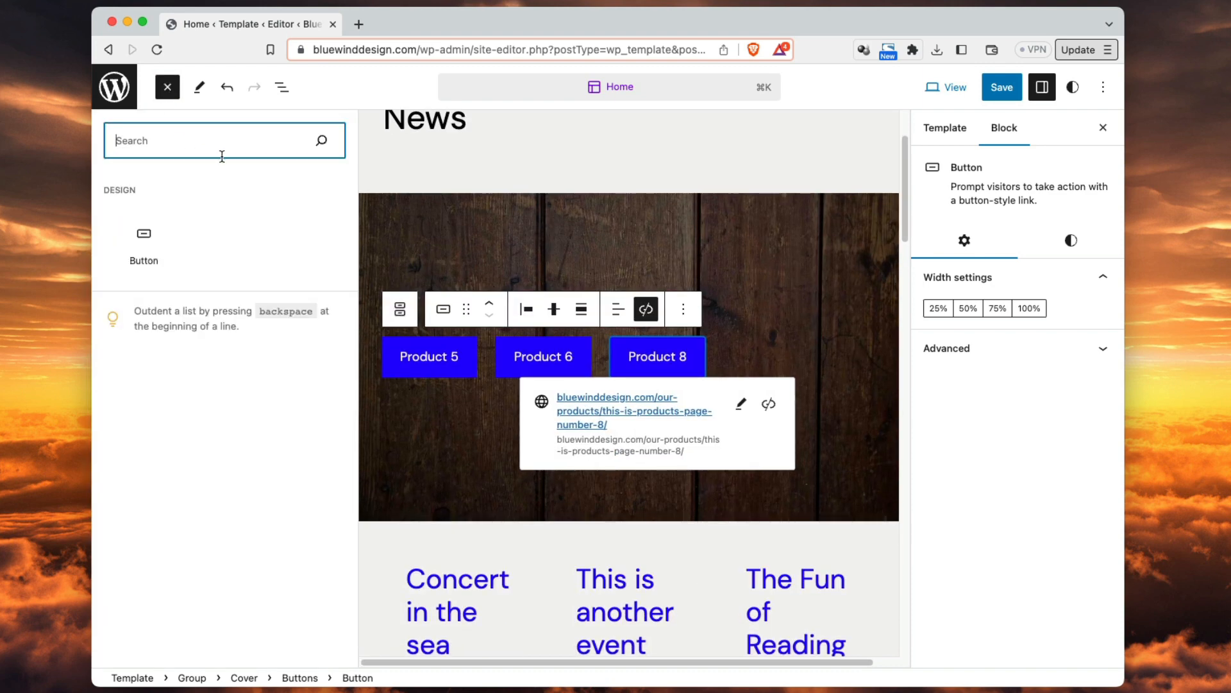
{"action": "left_click", "coordinate": [755, 337]}
{"action": "left_click", "coordinate": [638, 290]}
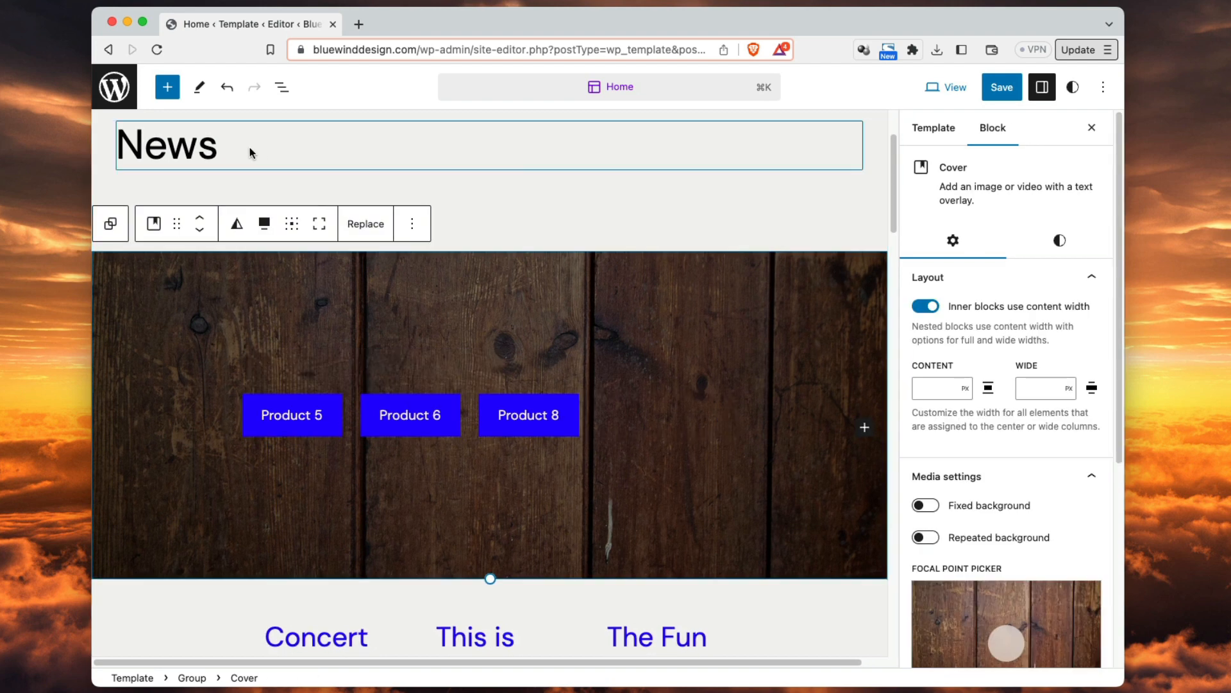
{"action": "left_click", "coordinate": [167, 87]}
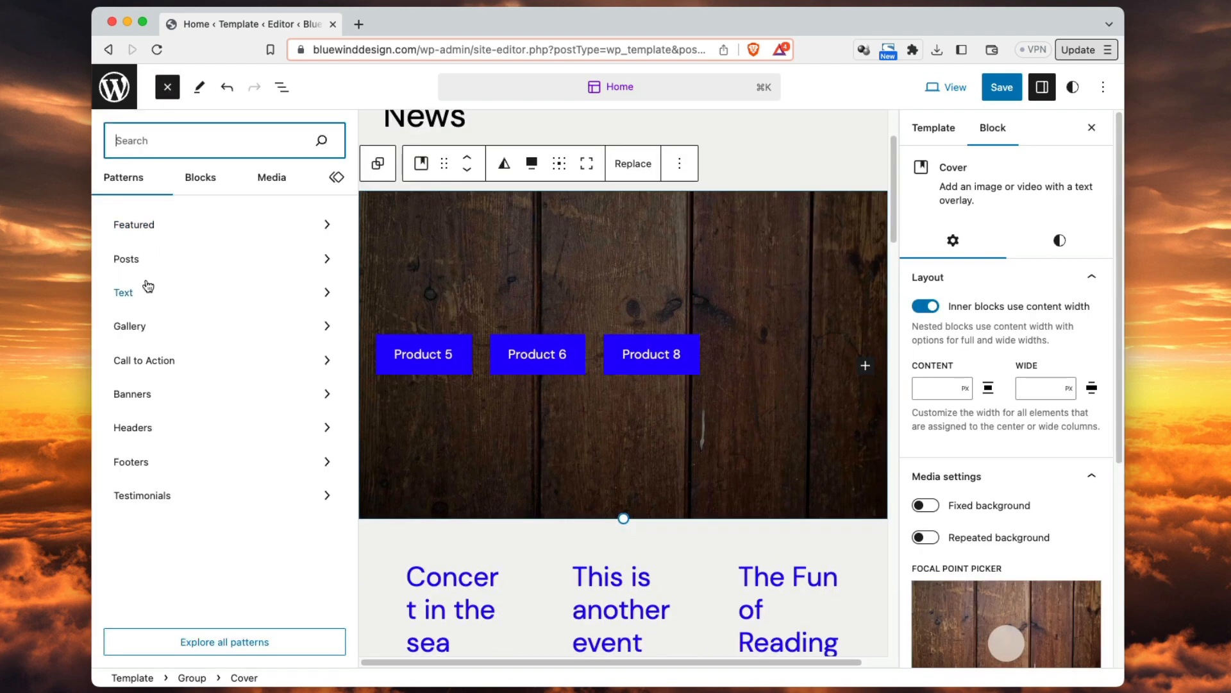
{"action": "left_click", "coordinate": [208, 367]}
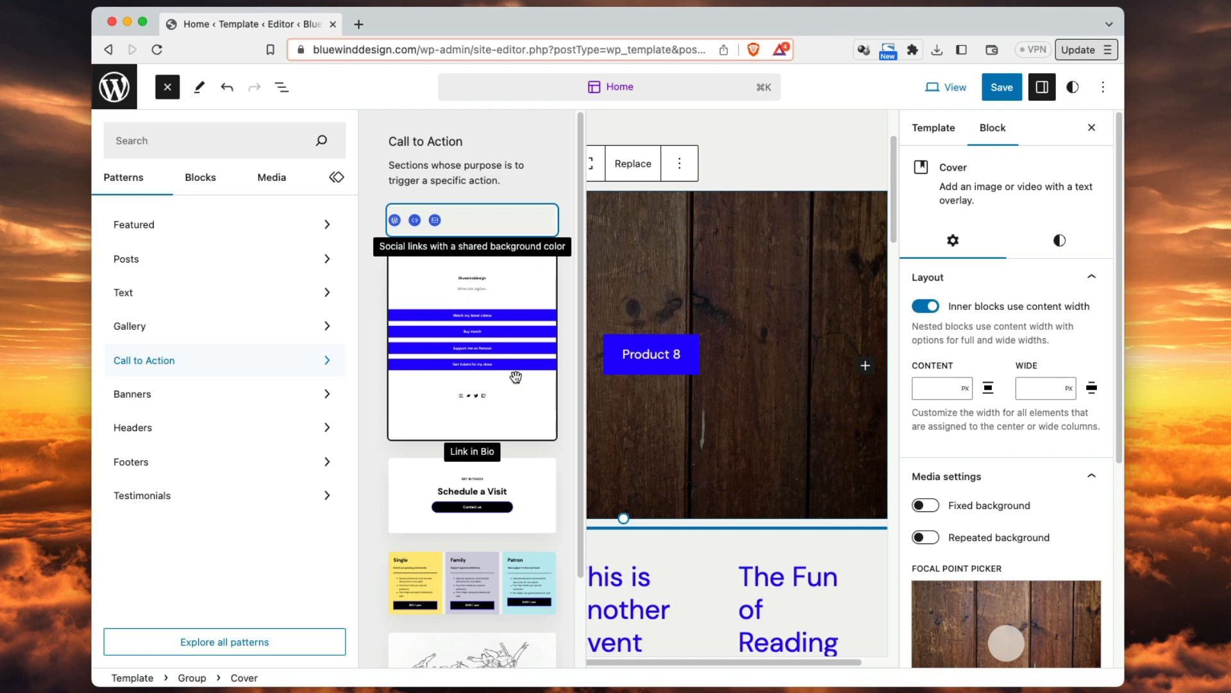
{"action": "scroll", "coordinate": [516, 385], "scroll_direction": "down", "scroll_amount": 2}
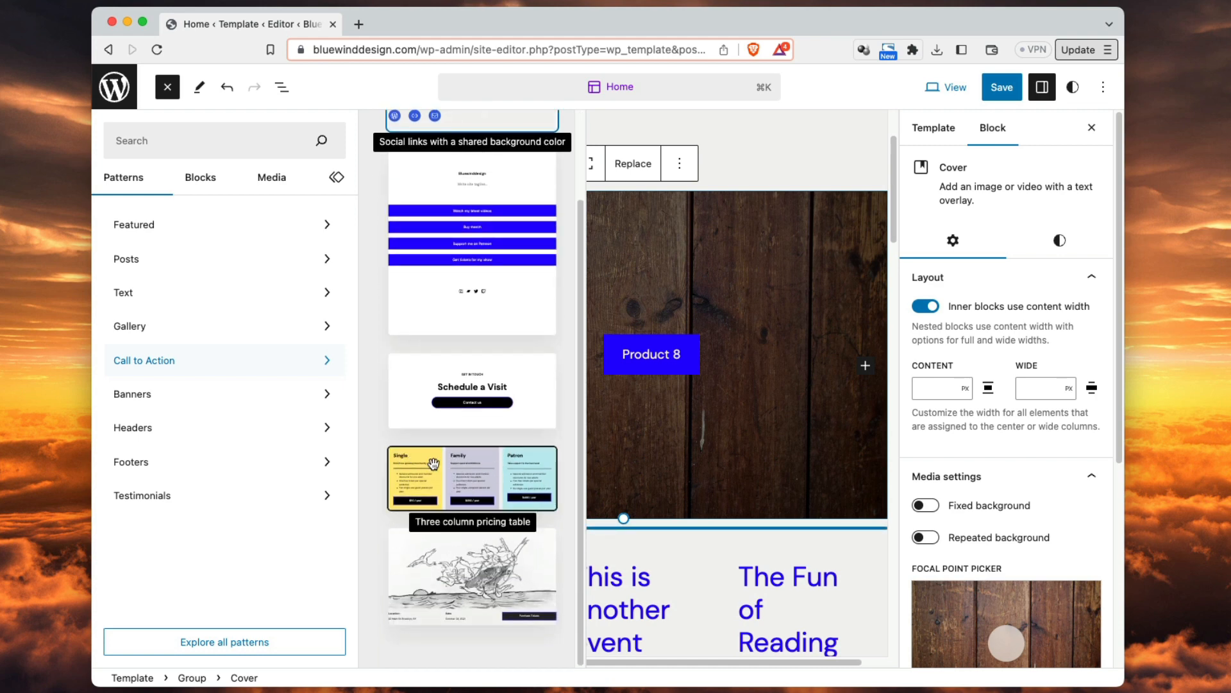
{"action": "left_click", "coordinate": [459, 466]}
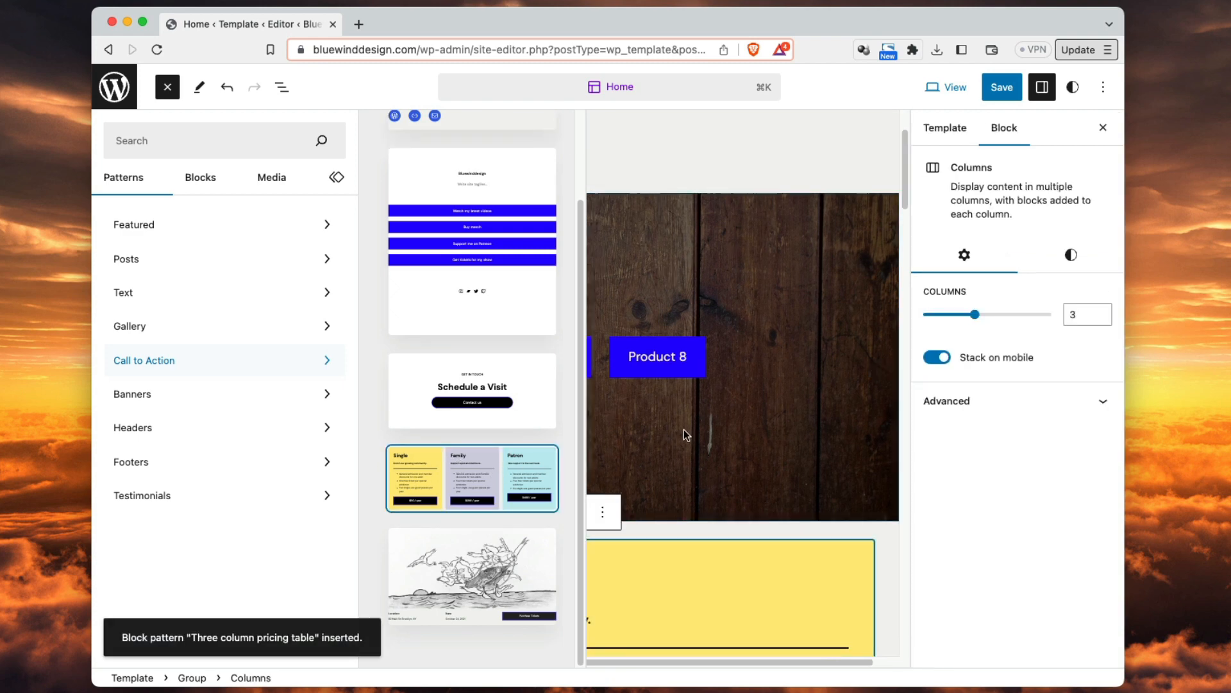
{"action": "left_click", "coordinate": [703, 430]}
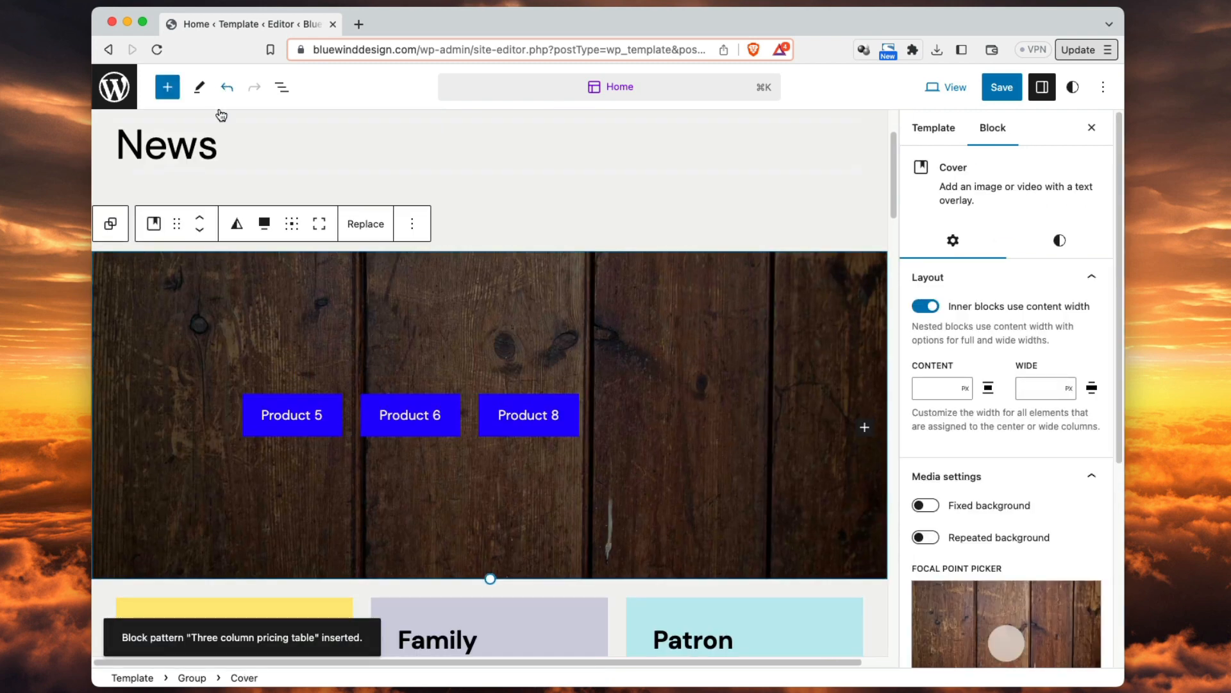
- Save the changes to the Home template, the Header template part and the Custom nav menu
{"action": "scroll", "coordinate": [448, 429], "scroll_direction": "down", "scroll_amount": 5}
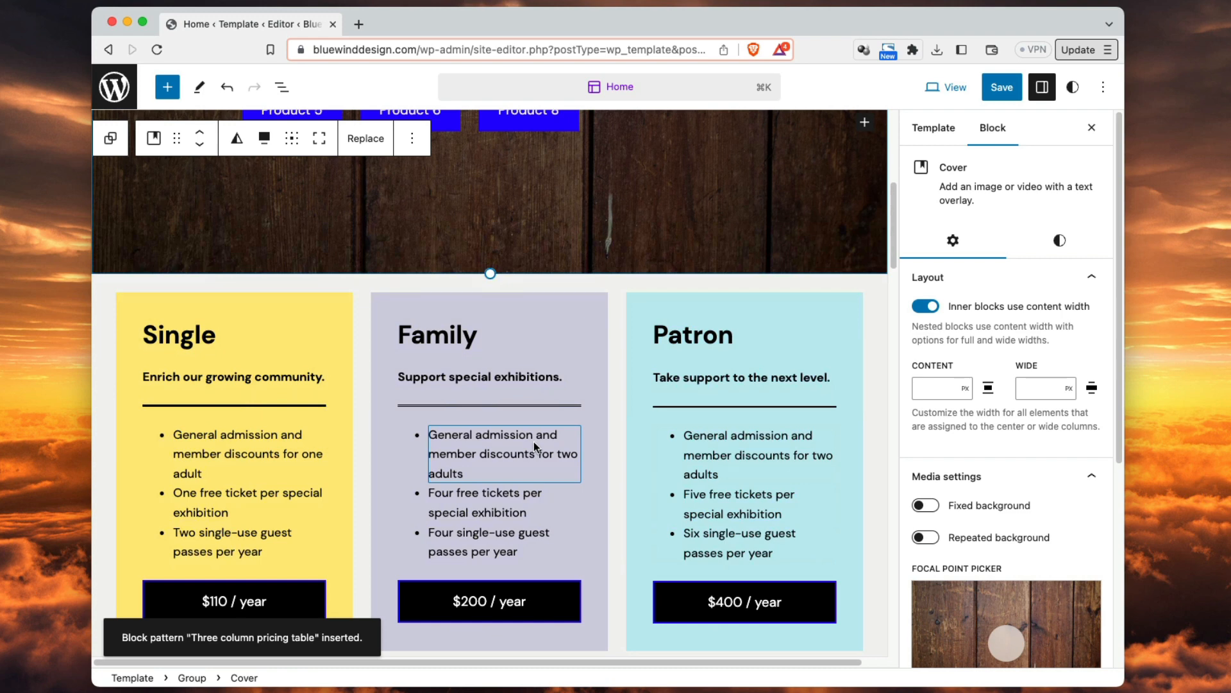
{"action": "scroll", "coordinate": [533, 442], "scroll_direction": "up", "scroll_amount": 5}
{"action": "left_click", "coordinate": [534, 460]}
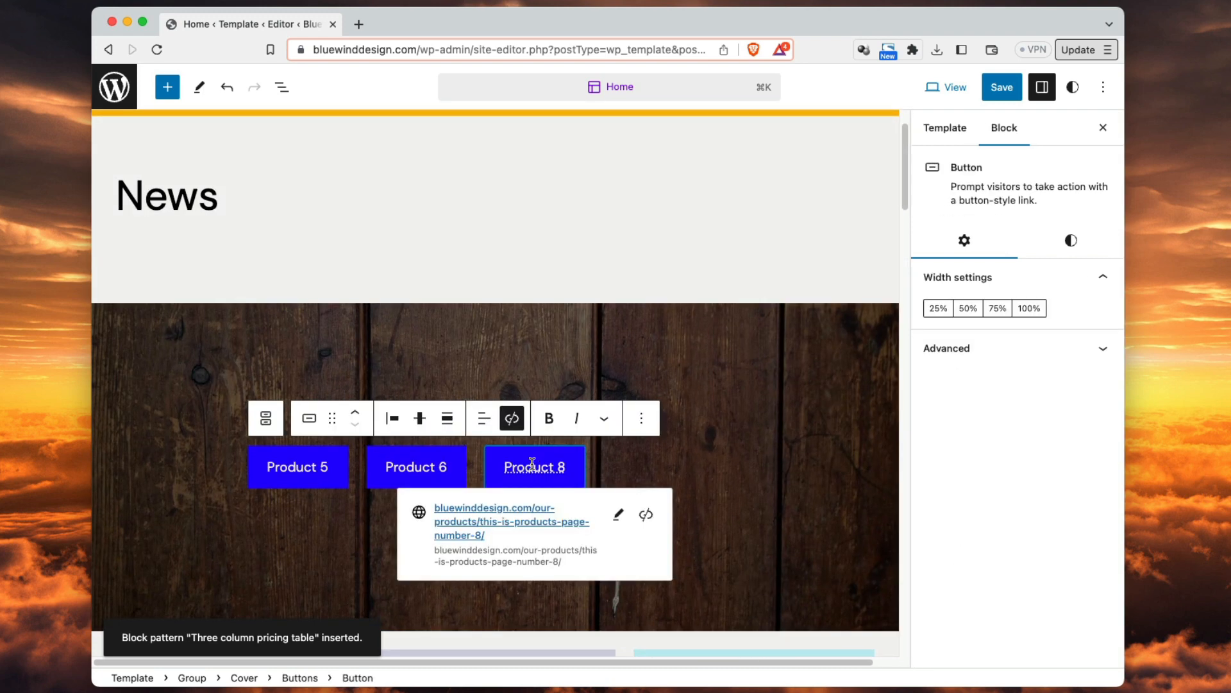
{"action": "left_click", "coordinate": [995, 92]}
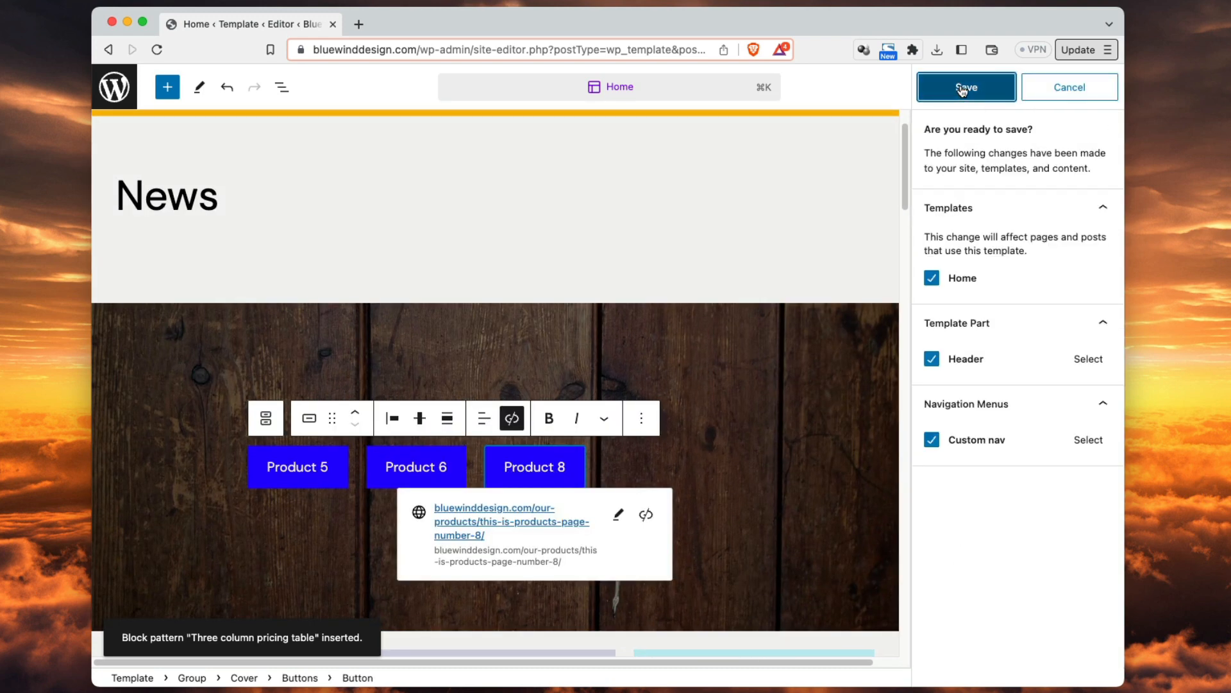
{"action": "left_click", "coordinate": [980, 88]}
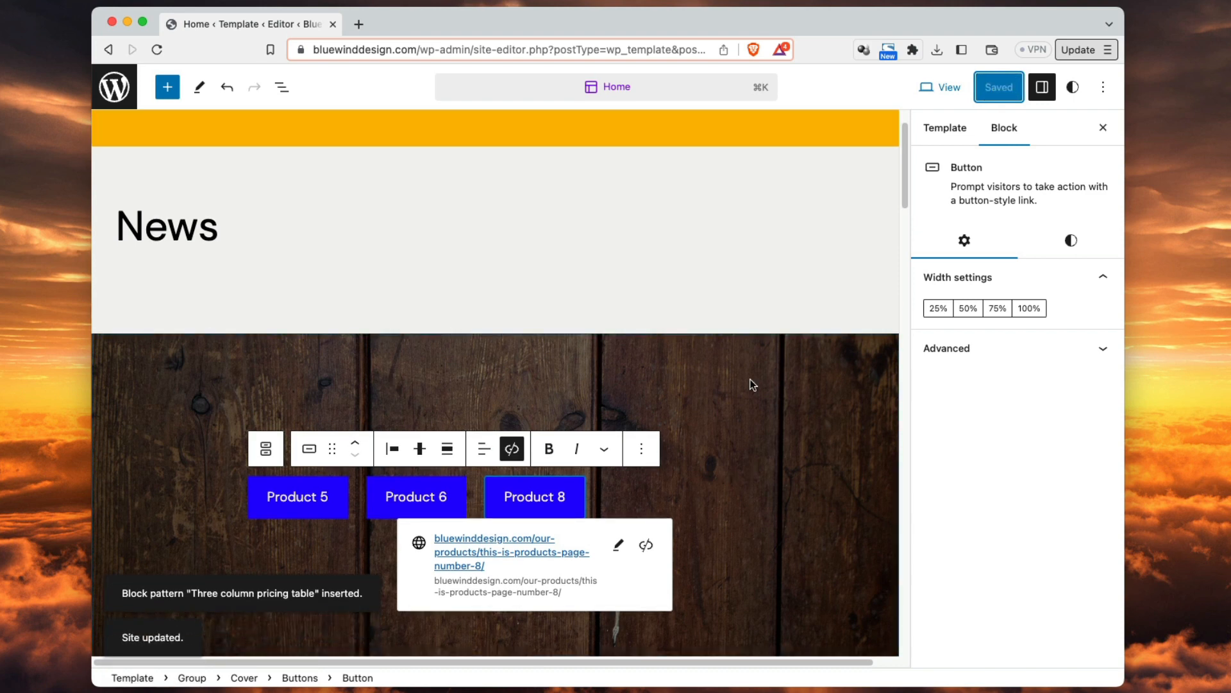
- Turn the Cover with the product buttons into a reusable block named "Call to Action Reuse"
{"action": "left_click", "coordinate": [744, 321]}
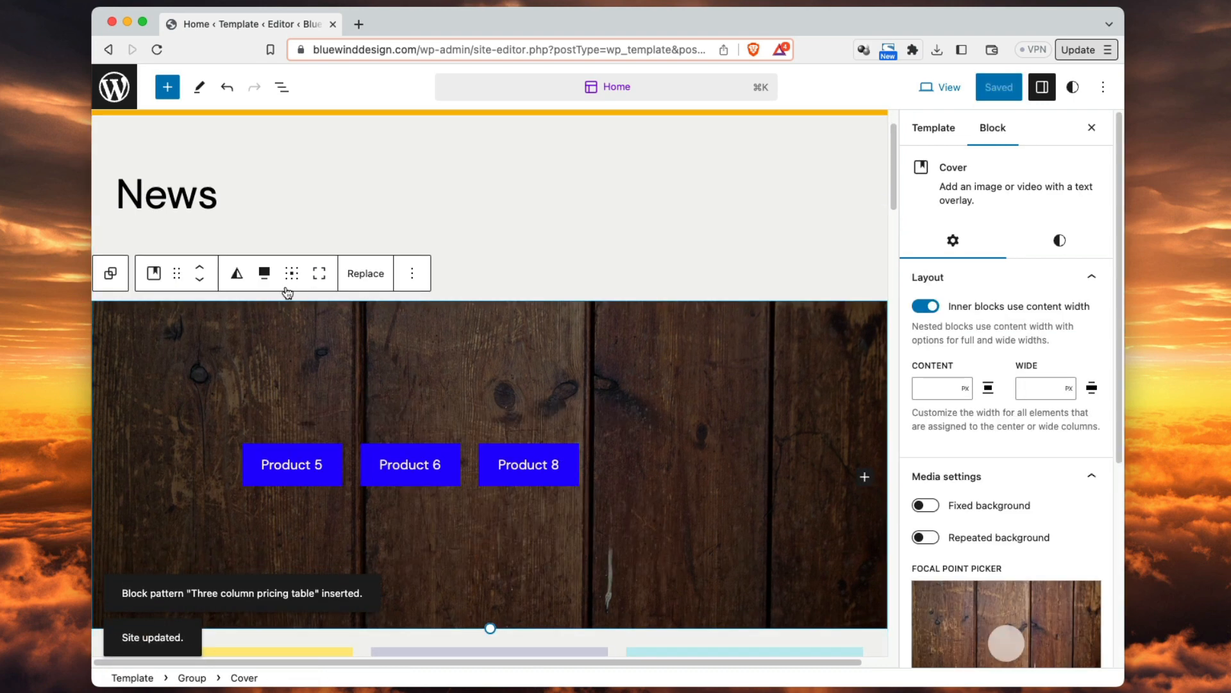
{"action": "left_click", "coordinate": [413, 274]}
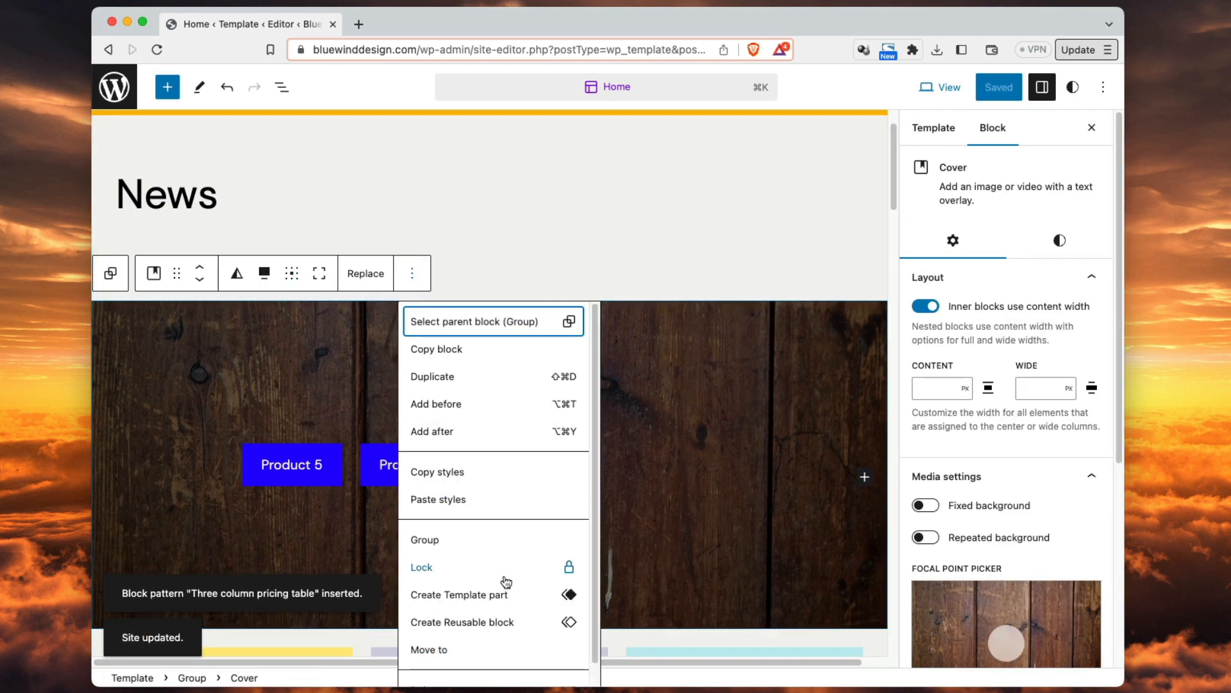
{"action": "left_click", "coordinate": [478, 622]}
{"action": "left_click", "coordinate": [557, 381]}
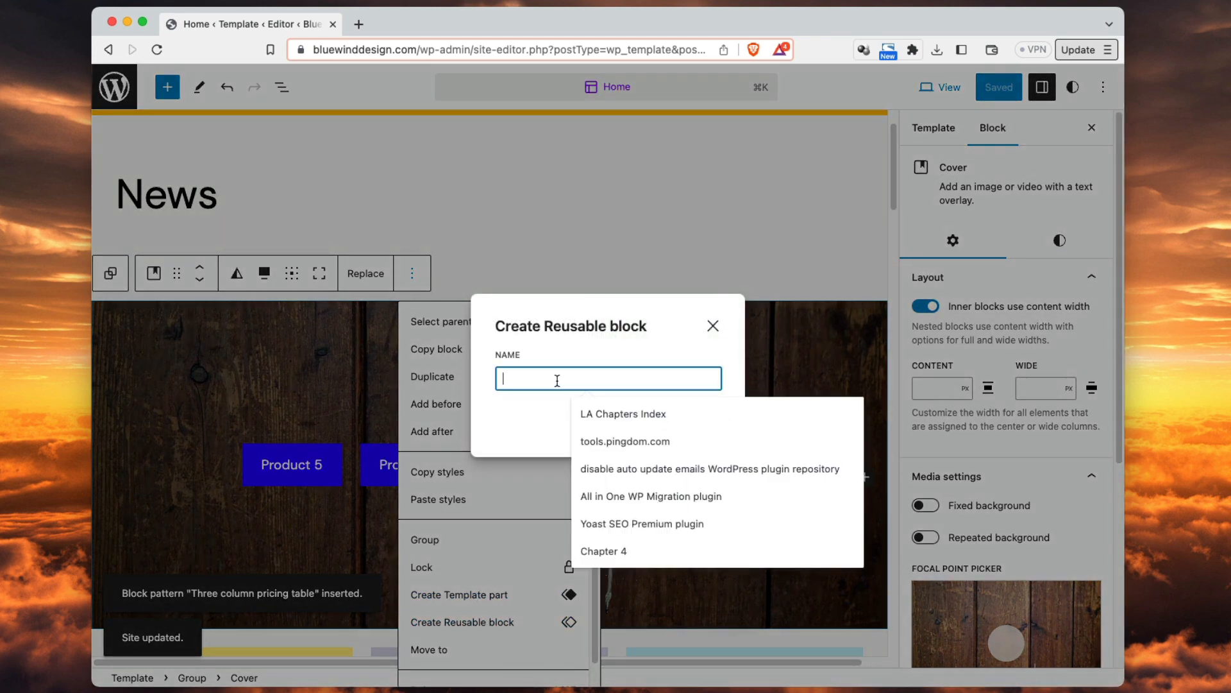
{"action": "type", "text": "Cal"}
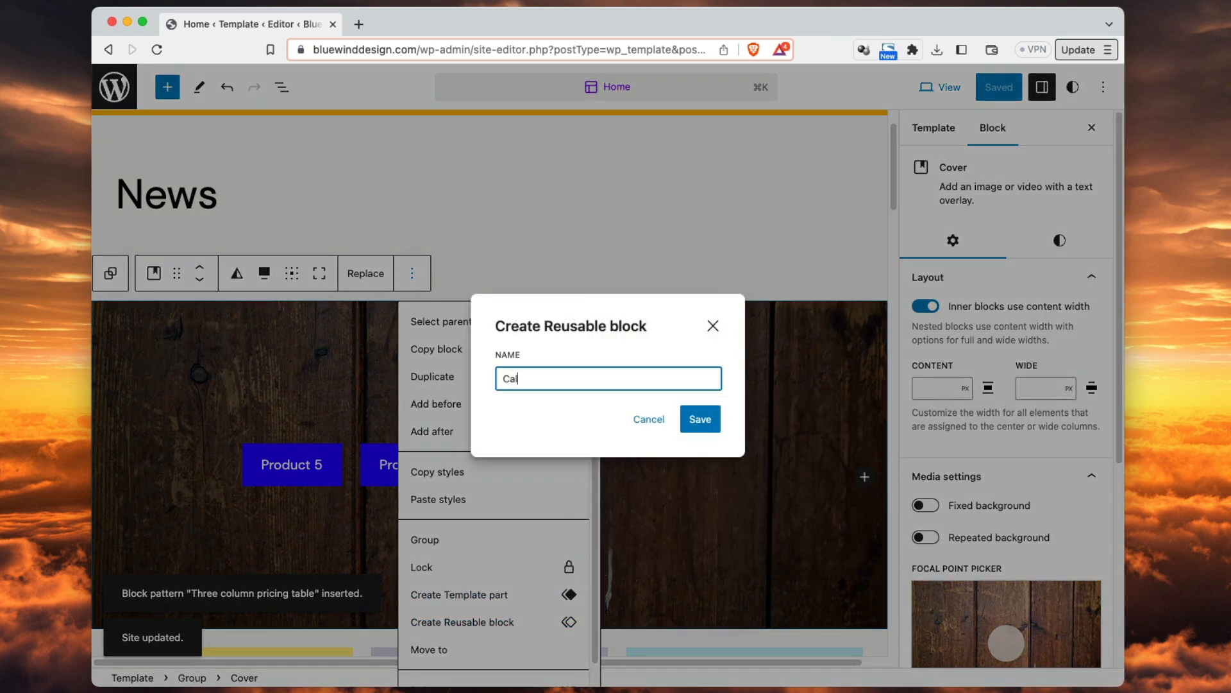
{"action": "type", "text": "l to Action"}
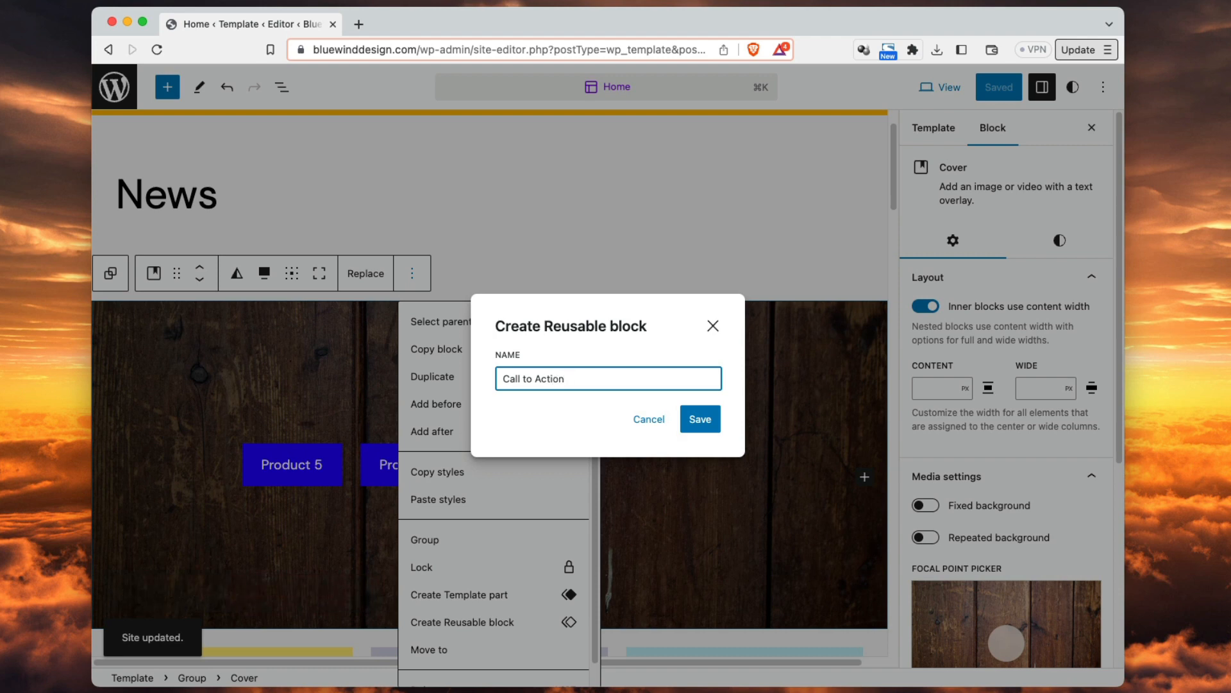
{"action": "type", "text": " Reuse"}
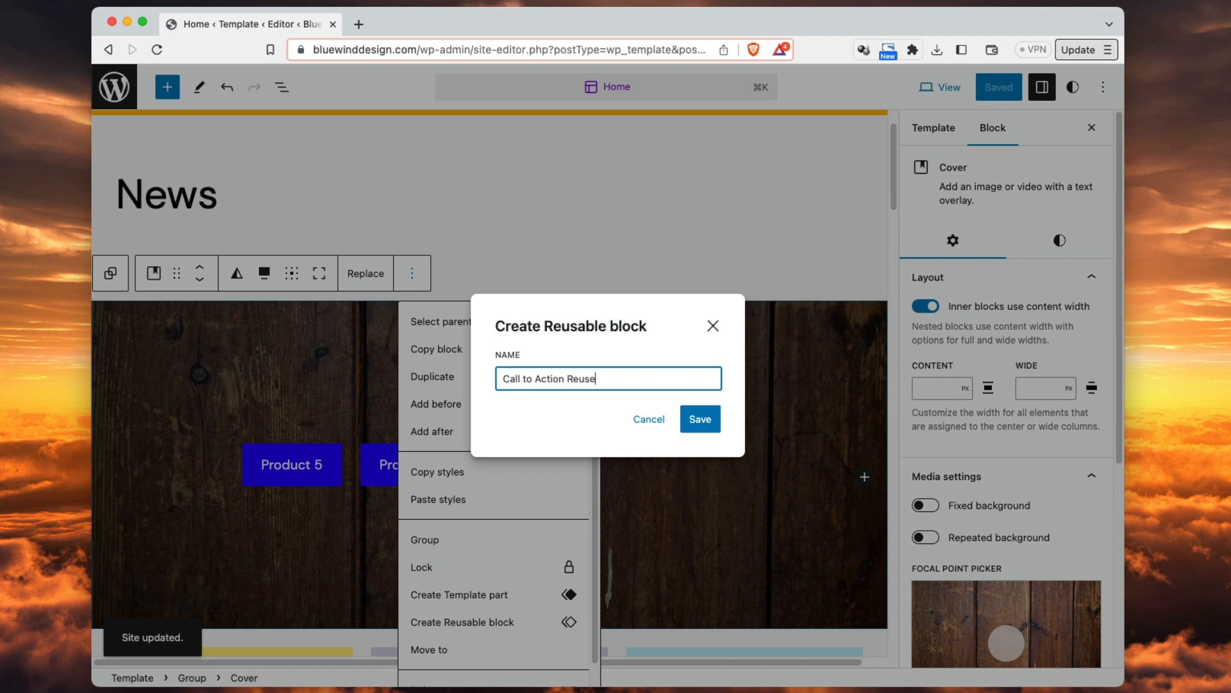
{"action": "left_click", "coordinate": [706, 421]}
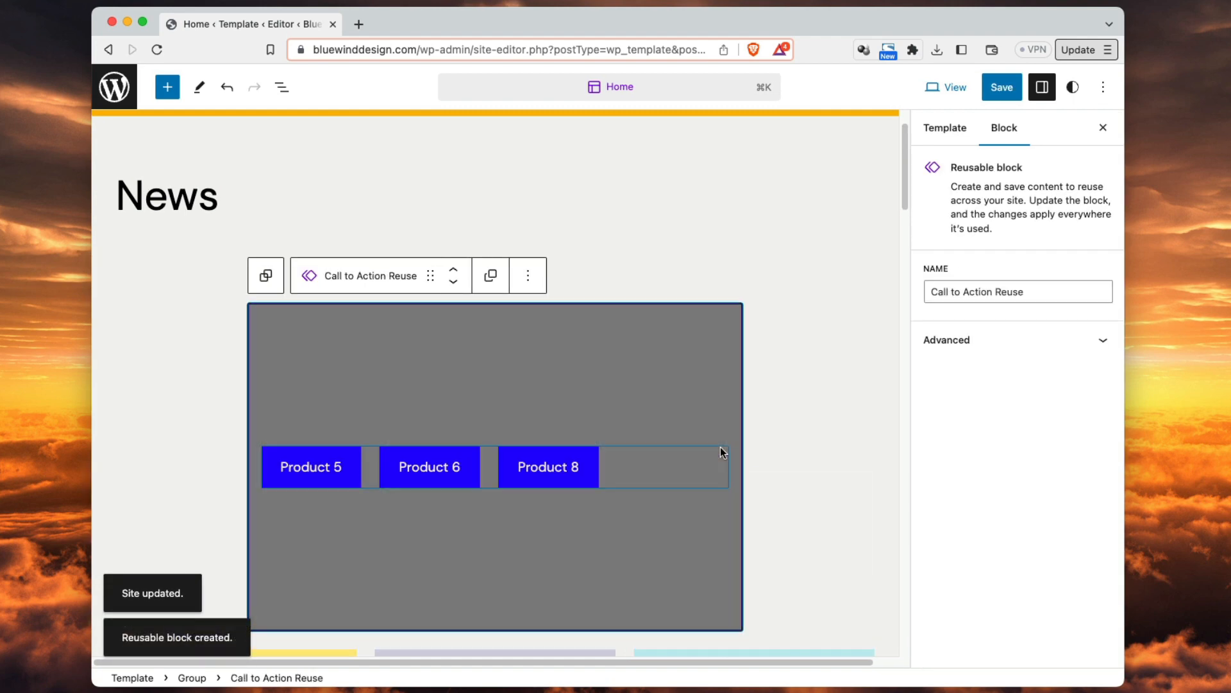
- Check the Cover inside the Call to Action Reuse block and save the updated Home template
{"action": "left_click", "coordinate": [631, 321]}
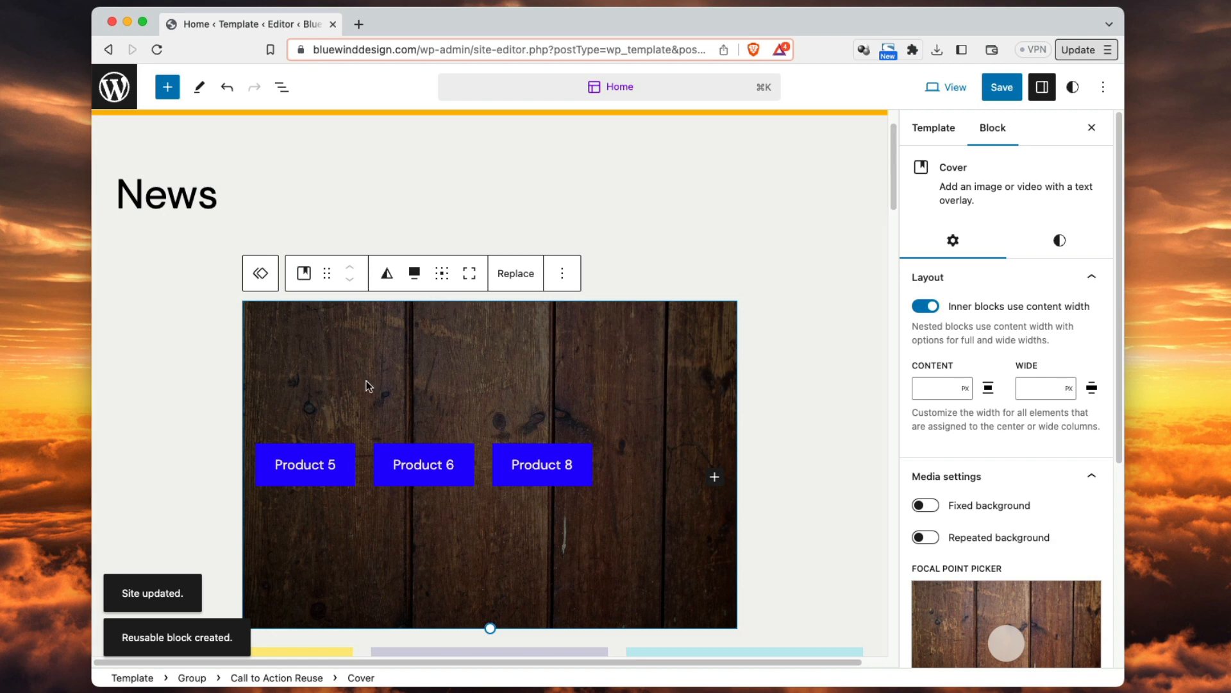
{"action": "scroll", "coordinate": [286, 442], "scroll_direction": "down", "scroll_amount": 3}
{"action": "scroll", "coordinate": [233, 404], "scroll_direction": "up", "scroll_amount": 1}
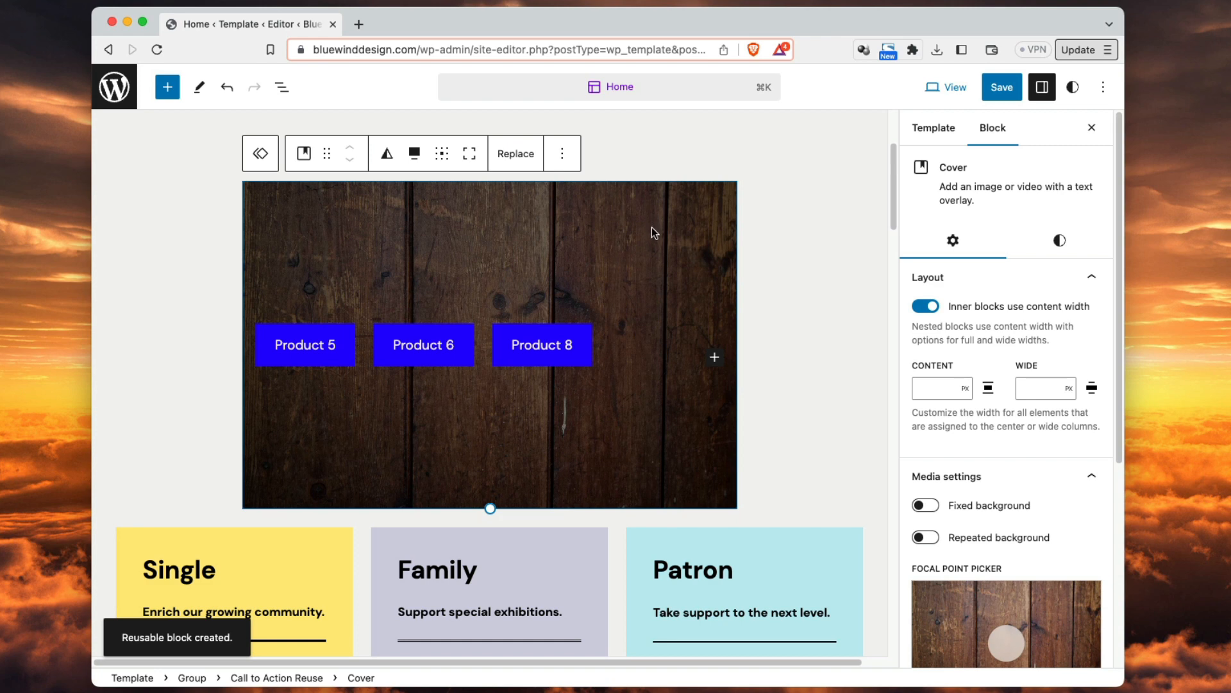
{"action": "left_click", "coordinate": [680, 207]}
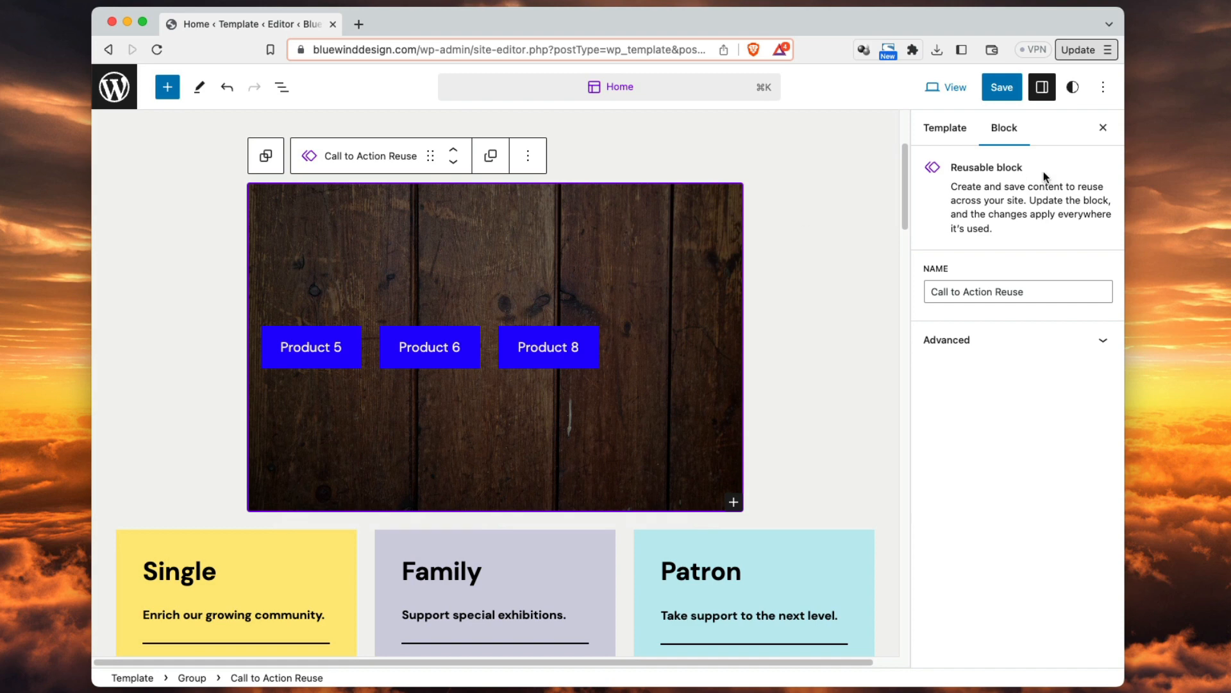
{"action": "left_click", "coordinate": [994, 90]}
{"action": "left_click", "coordinate": [988, 93]}
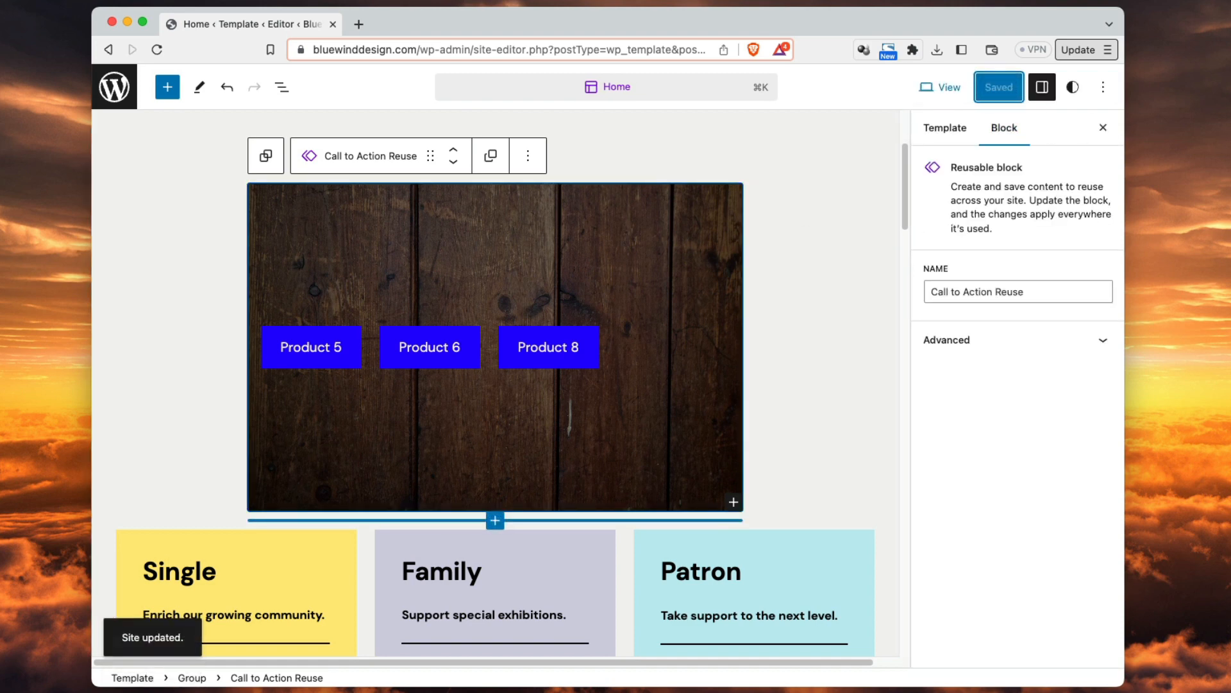
{"action": "left_click", "coordinate": [847, 299]}
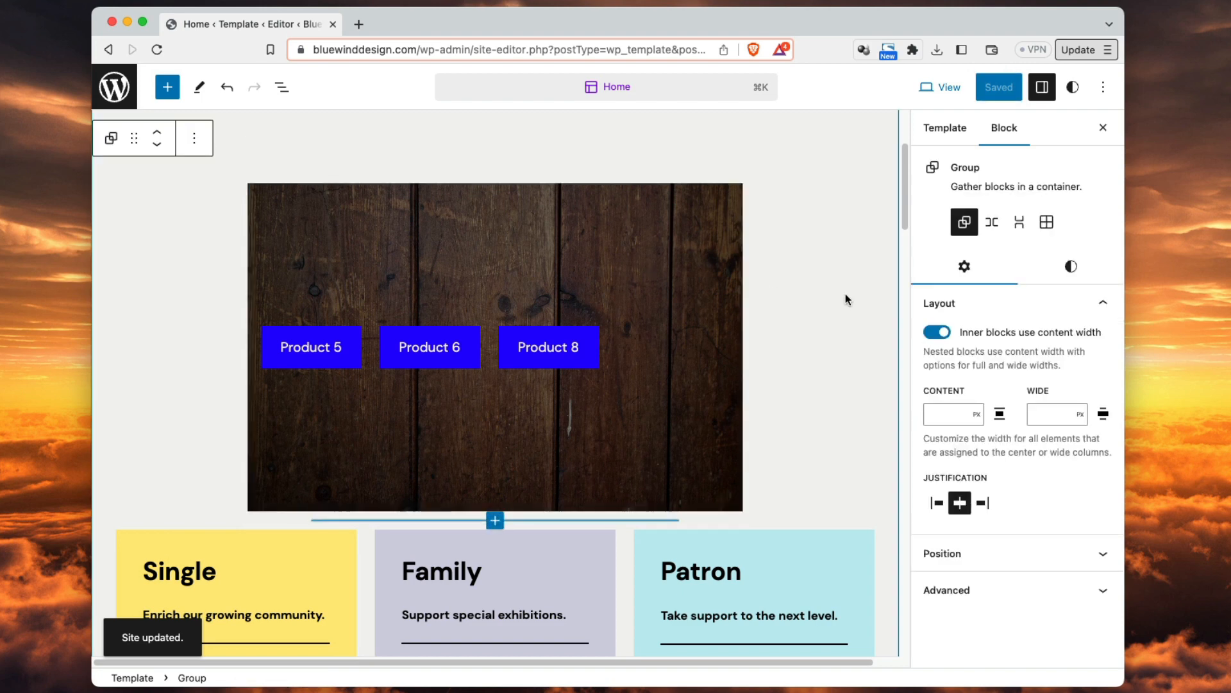
{"action": "left_click", "coordinate": [761, 91]}
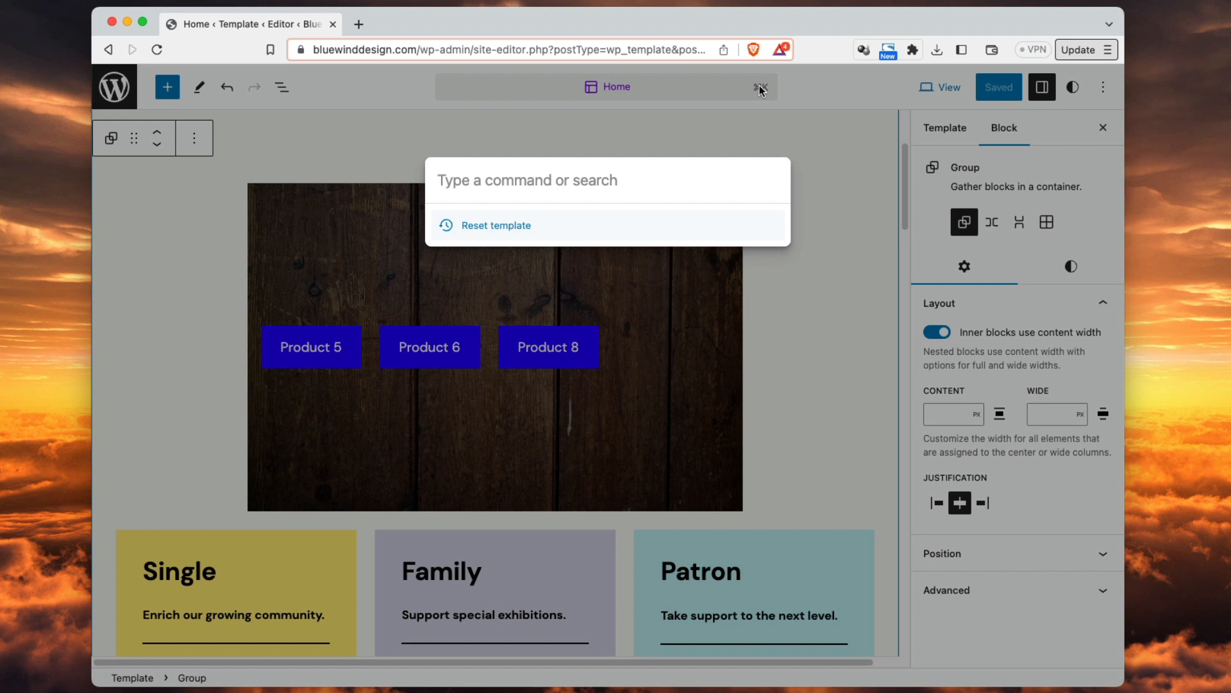
{"action": "left_click", "coordinate": [819, 191]}
{"action": "mouse_move", "coordinate": [495, 520]}
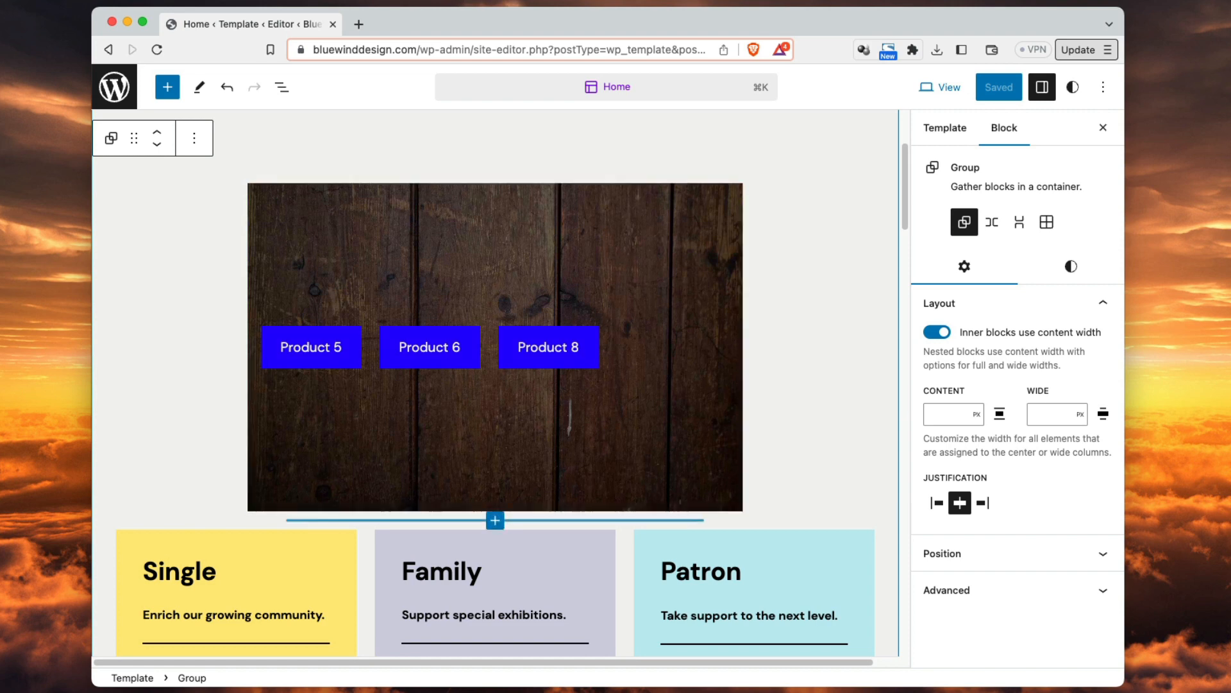
{"action": "scroll", "coordinate": [871, 245], "scroll_direction": "up", "scroll_amount": 3}
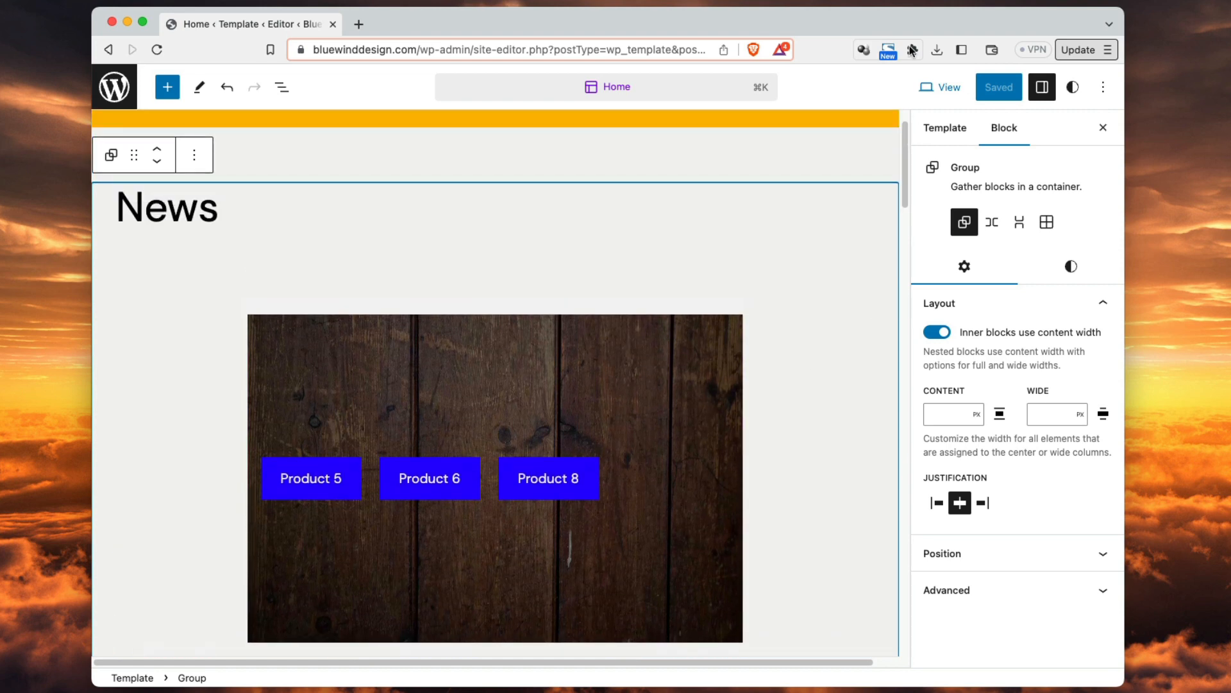
{"action": "left_click", "coordinate": [925, 0]}
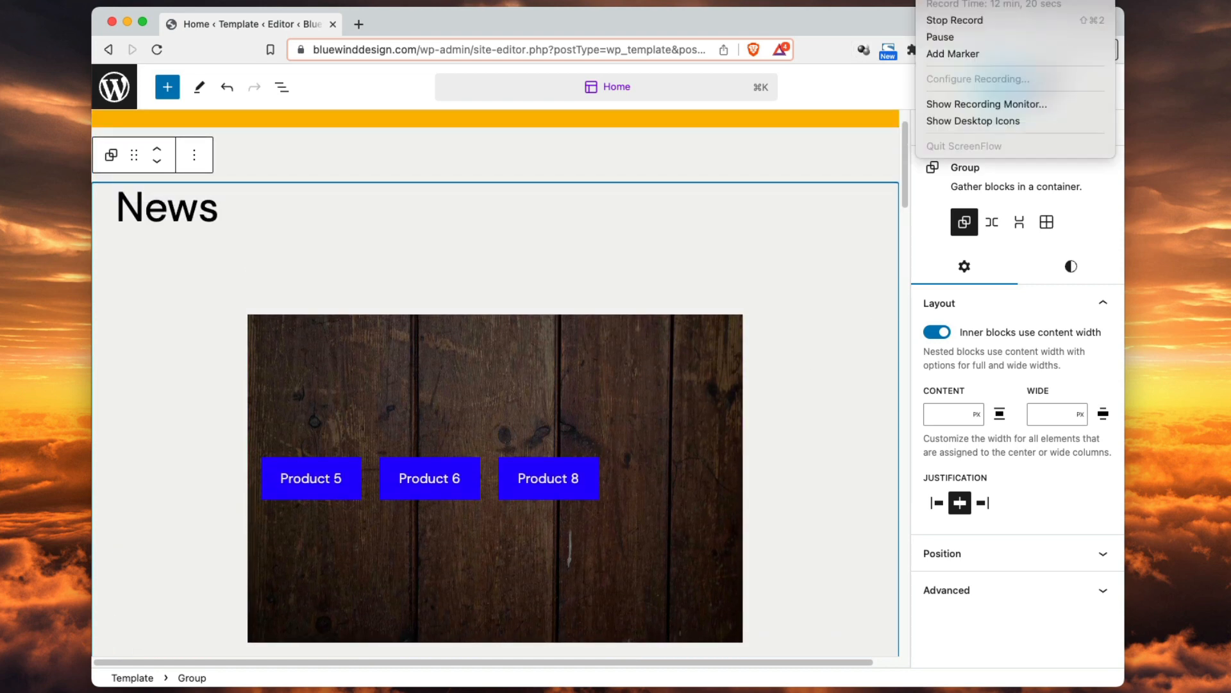
{"action": "left_click", "coordinate": [955, 35]}
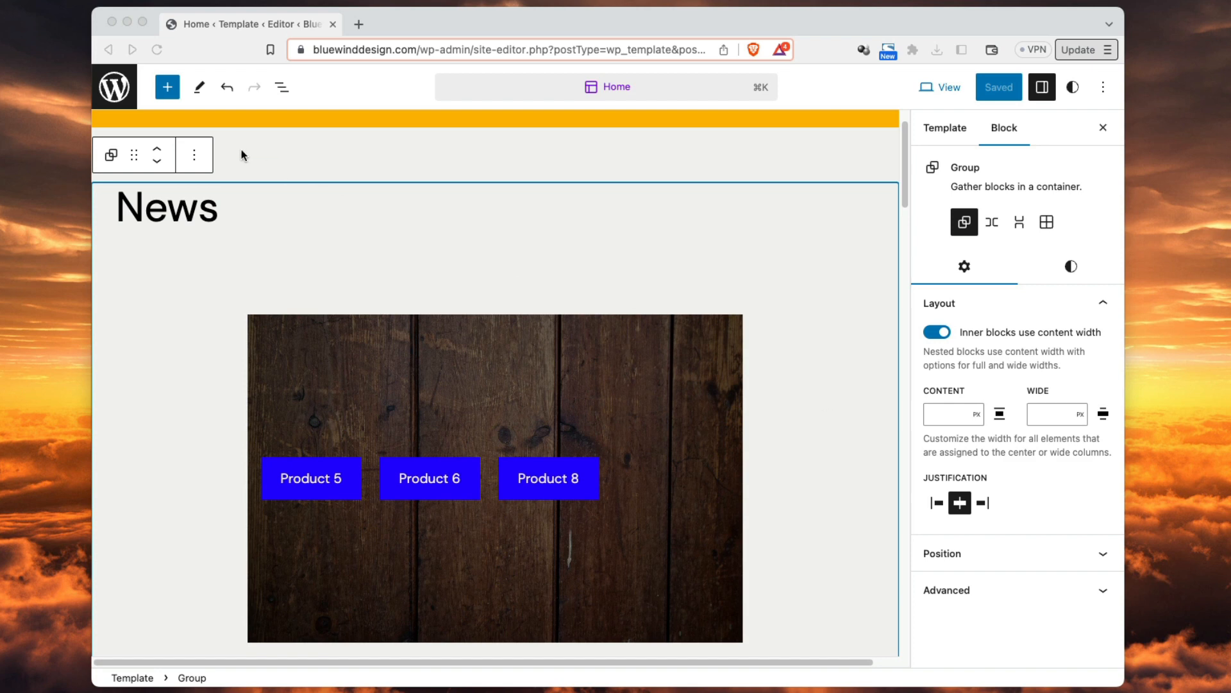
- Leave the Home template and go back to the Design overview to browse the site's Pages
{"action": "left_click", "coordinate": [123, 93]}
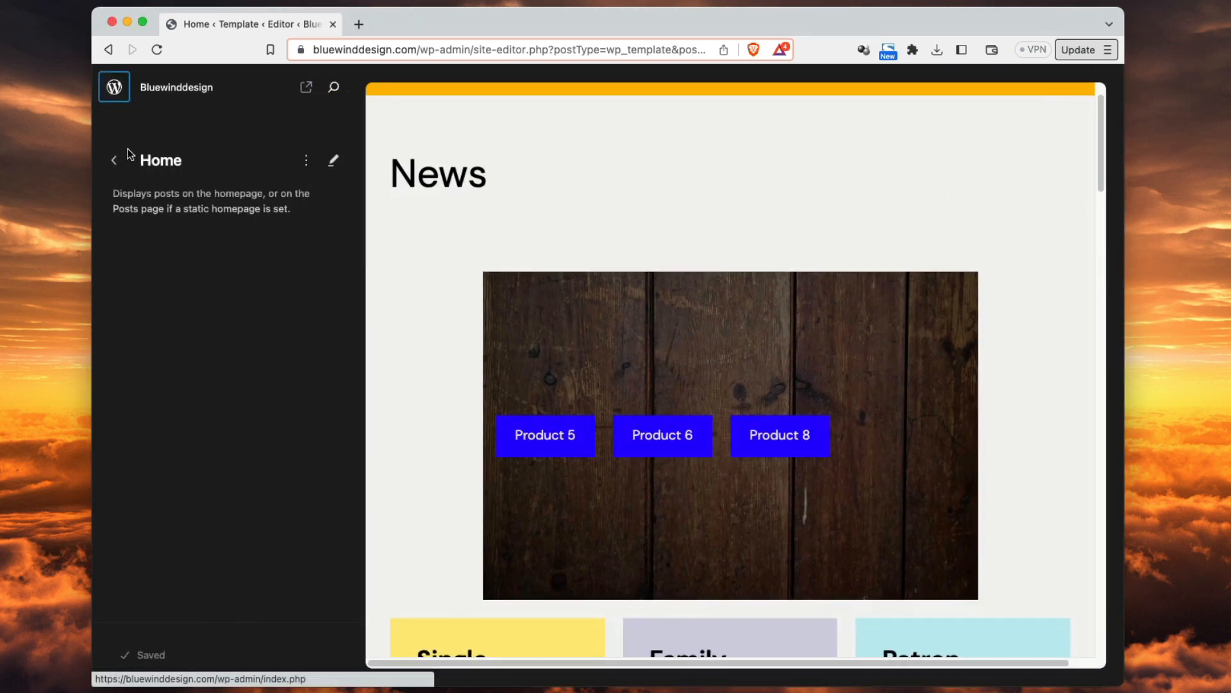
{"action": "left_click", "coordinate": [114, 161]}
{"action": "left_click", "coordinate": [114, 161]}
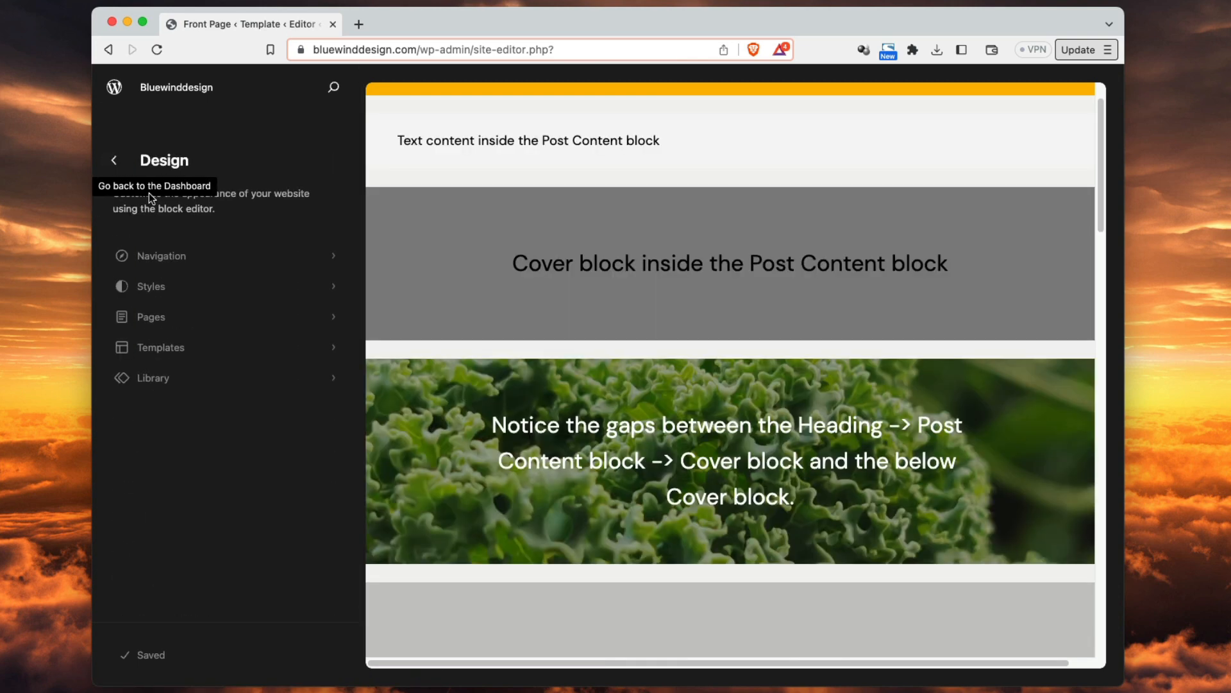
{"action": "left_click", "coordinate": [174, 318]}
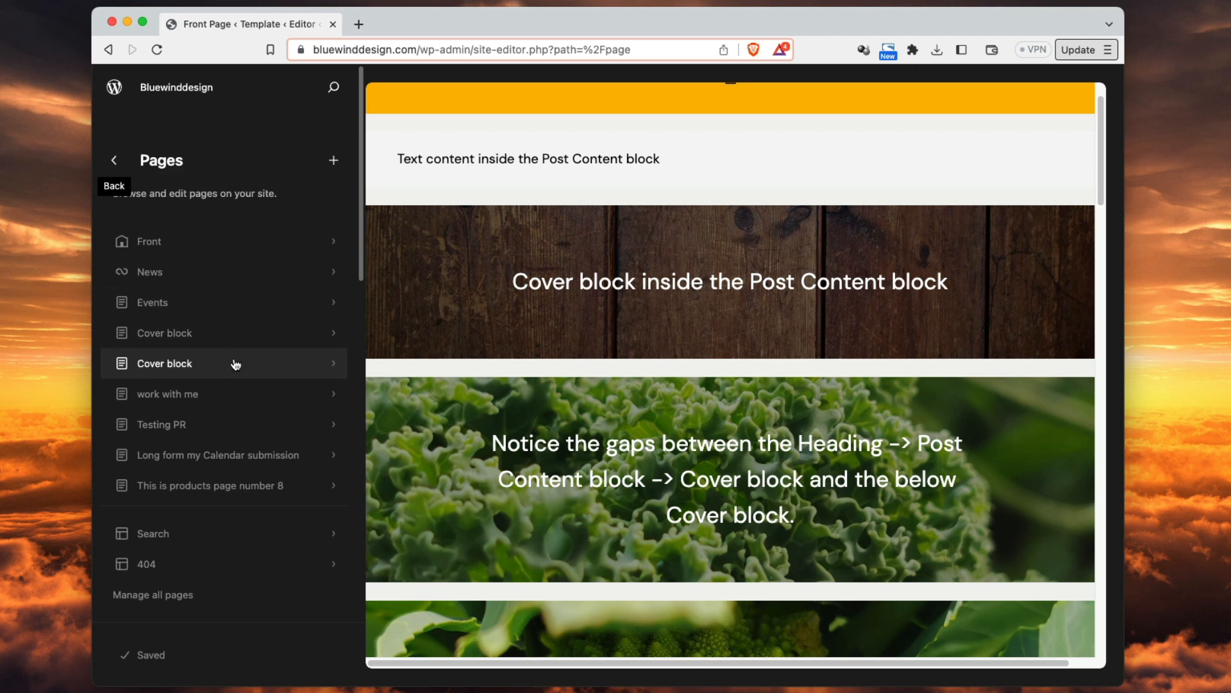
- Find the About page in the list of pages and open it for editing
{"action": "scroll", "coordinate": [244, 355], "scroll_direction": "down", "scroll_amount": 5}
{"action": "scroll", "coordinate": [246, 355], "scroll_direction": "down", "scroll_amount": 7}
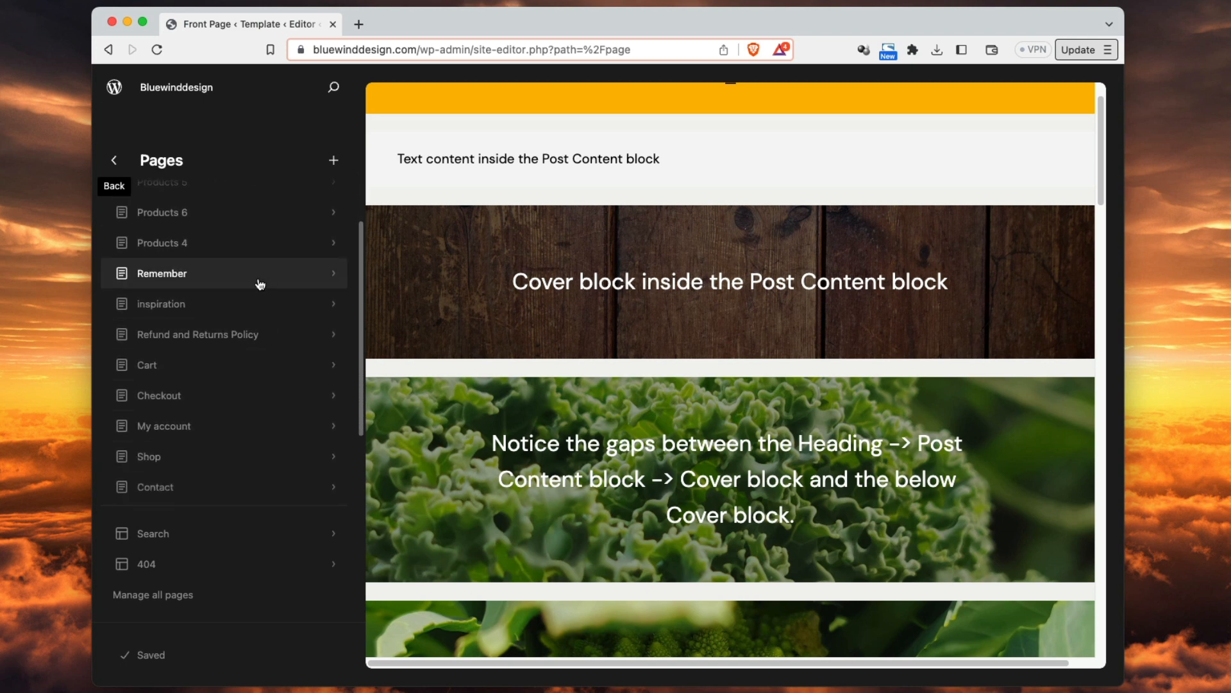
{"action": "scroll", "coordinate": [261, 321], "scroll_direction": "down", "scroll_amount": 5}
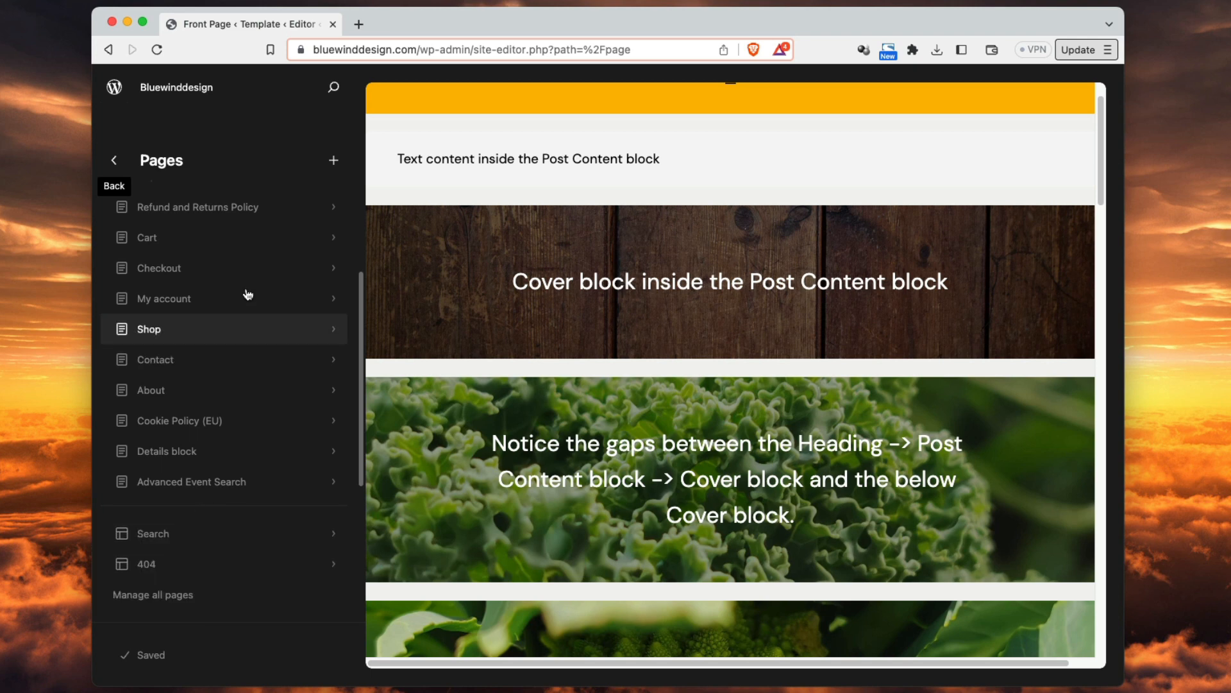
{"action": "left_click", "coordinate": [196, 393]}
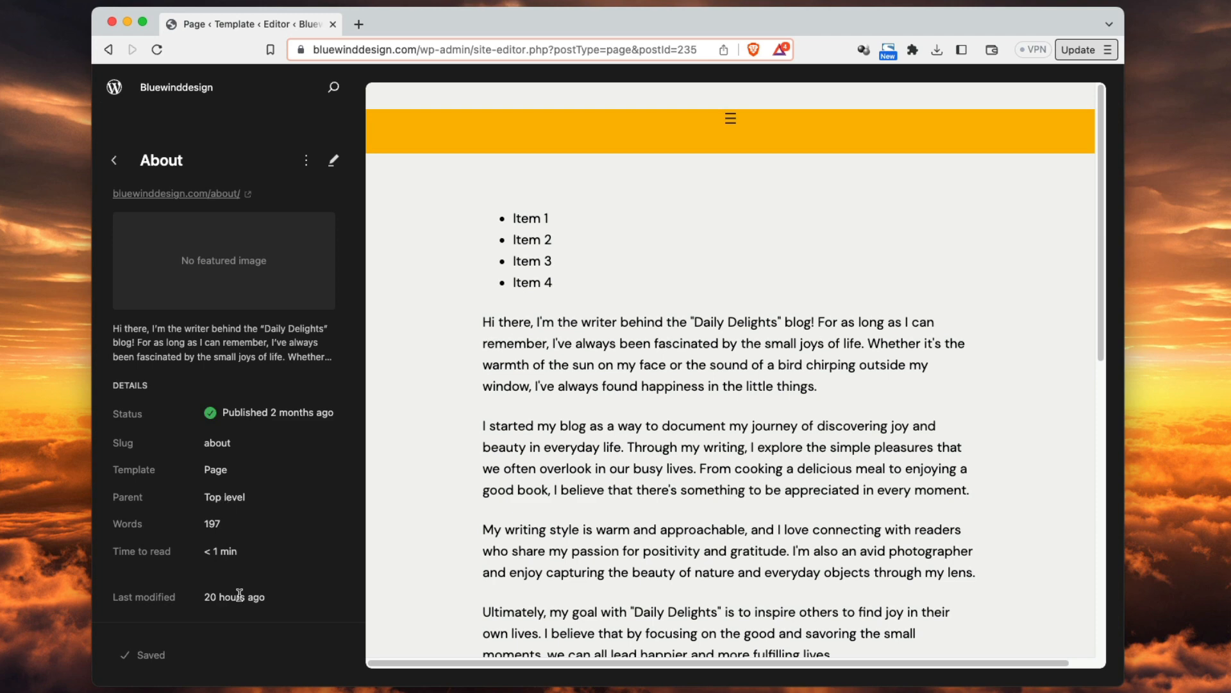
{"action": "left_click", "coordinate": [333, 160]}
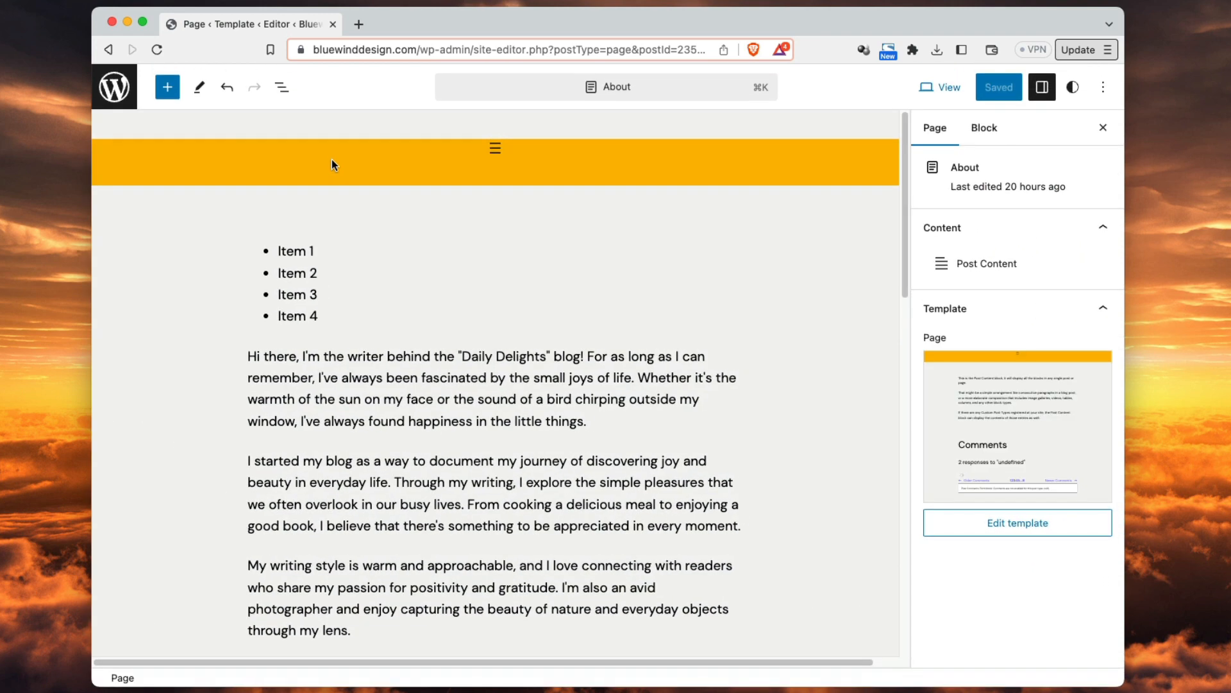
- View the published About page from its page details and return to editing the page
{"action": "left_click", "coordinate": [109, 50]}
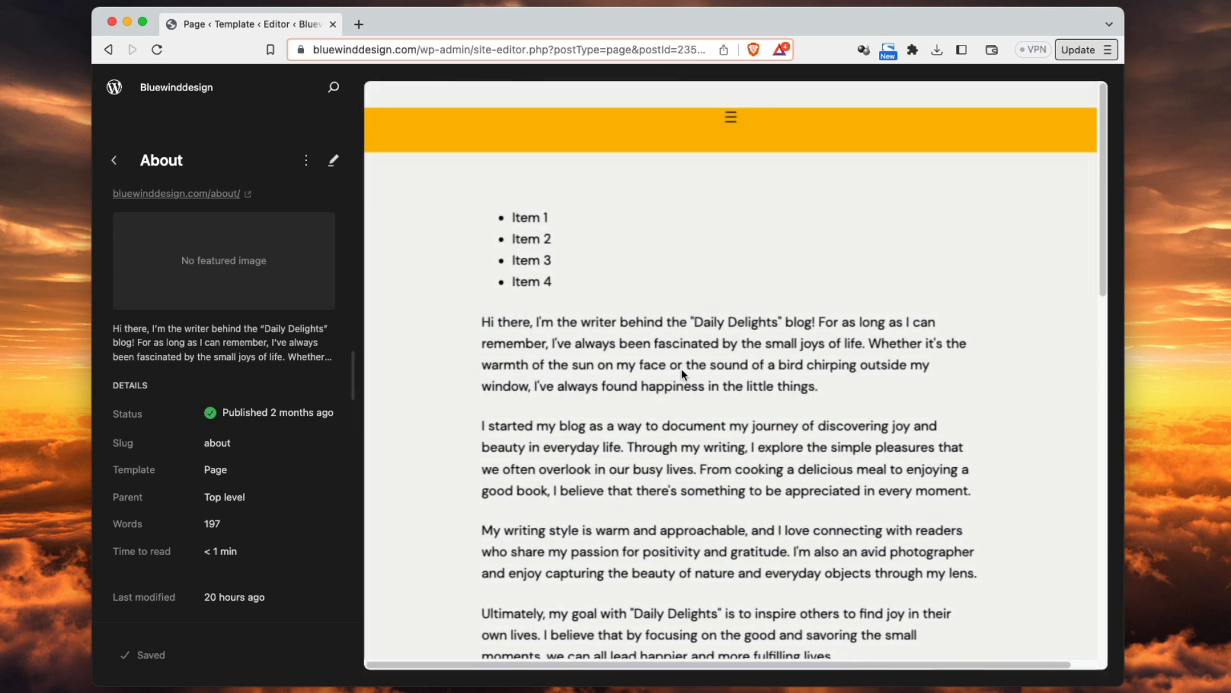
{"action": "left_click", "coordinate": [682, 369]}
{"action": "left_click", "coordinate": [110, 51]}
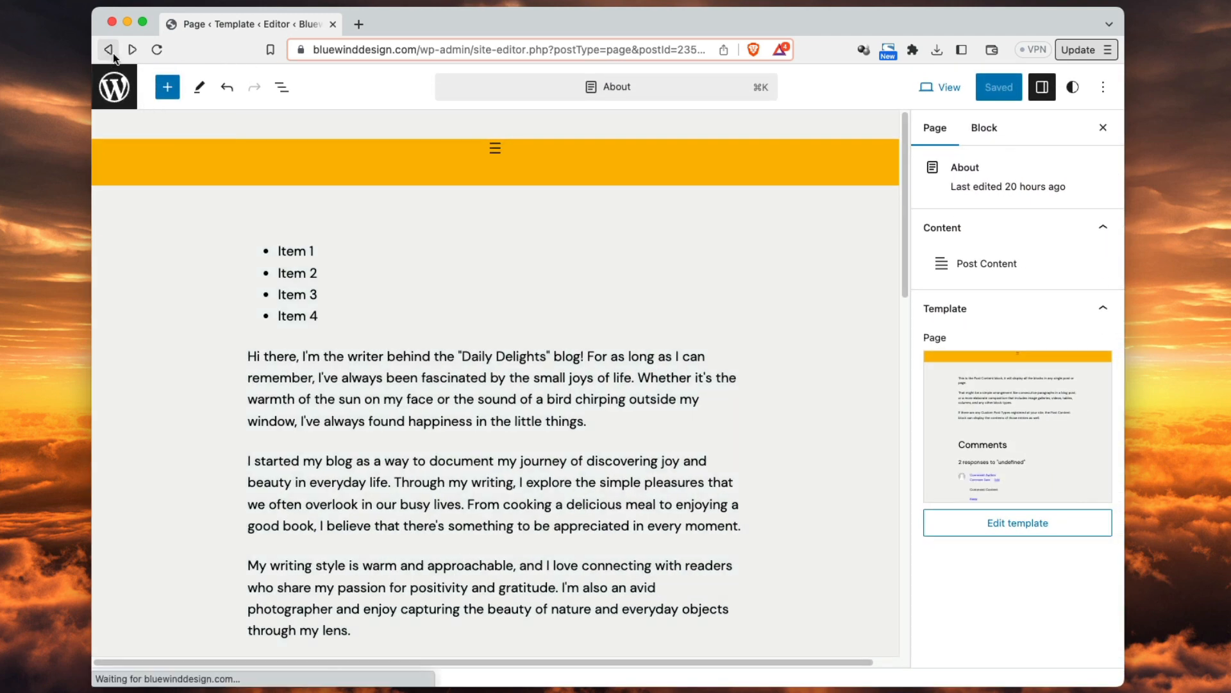
{"action": "left_click", "coordinate": [209, 195]}
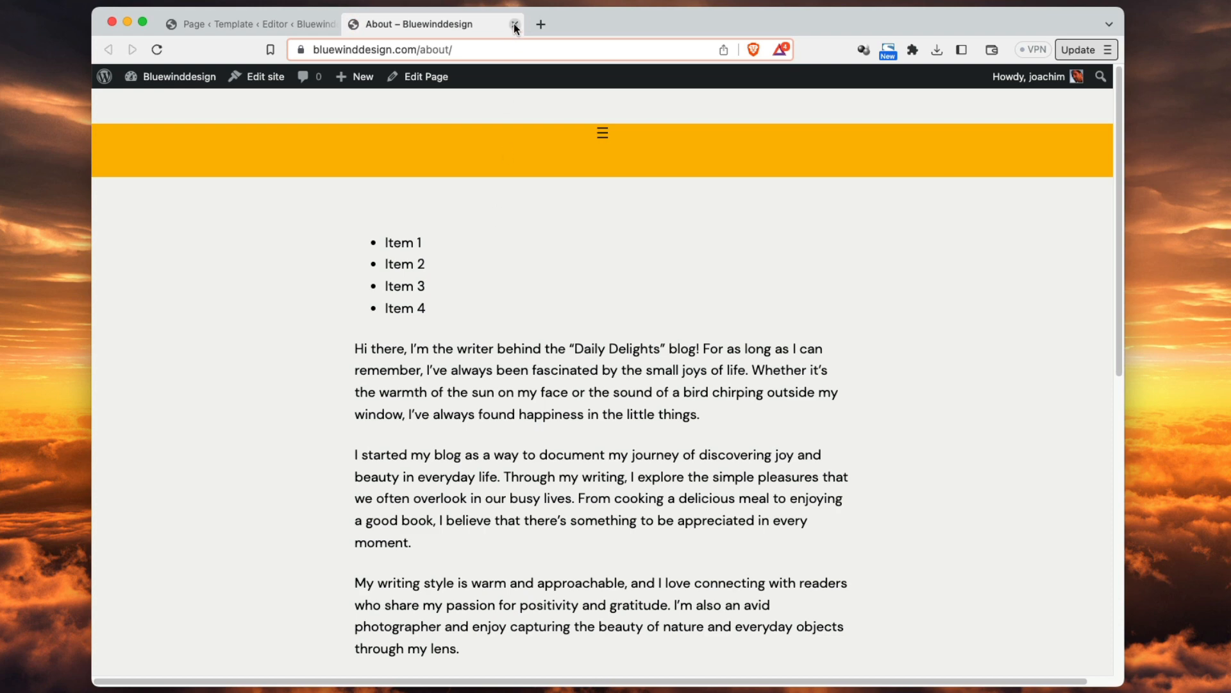
{"action": "left_click", "coordinate": [514, 24]}
{"action": "left_click", "coordinate": [687, 388]}
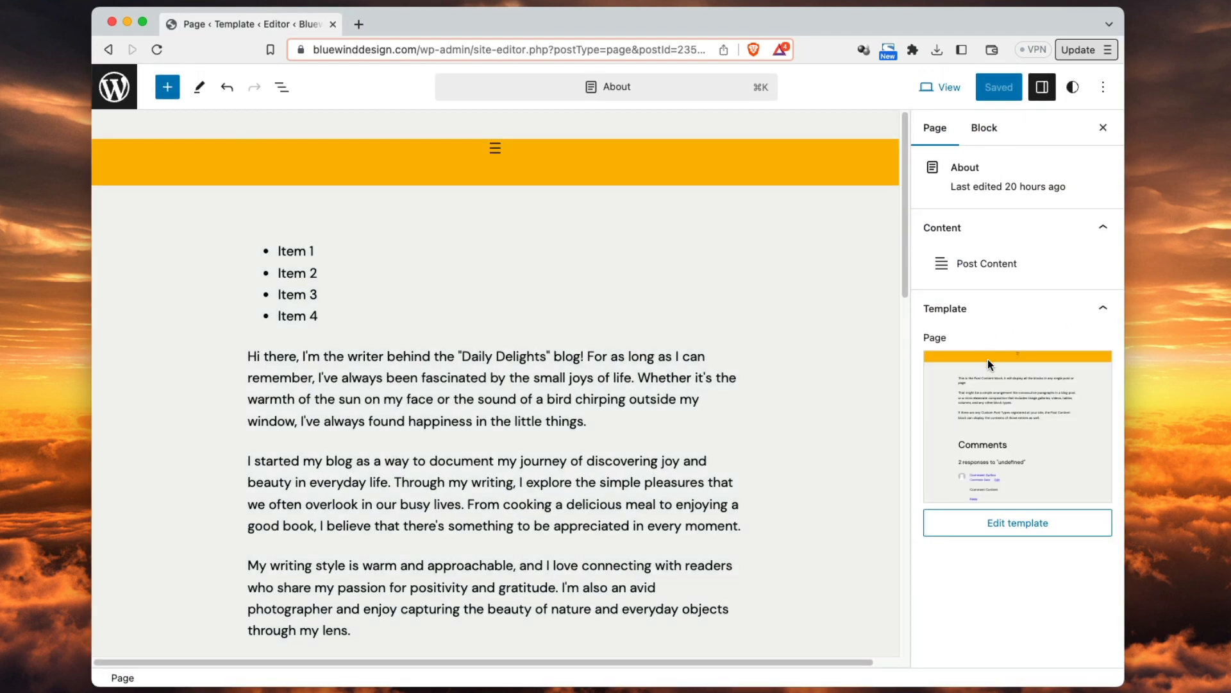
- Examine which parts of the About page can be edited, comparing the list item's block settings with the page and Post Content settings
{"action": "left_click", "coordinate": [594, 361]}
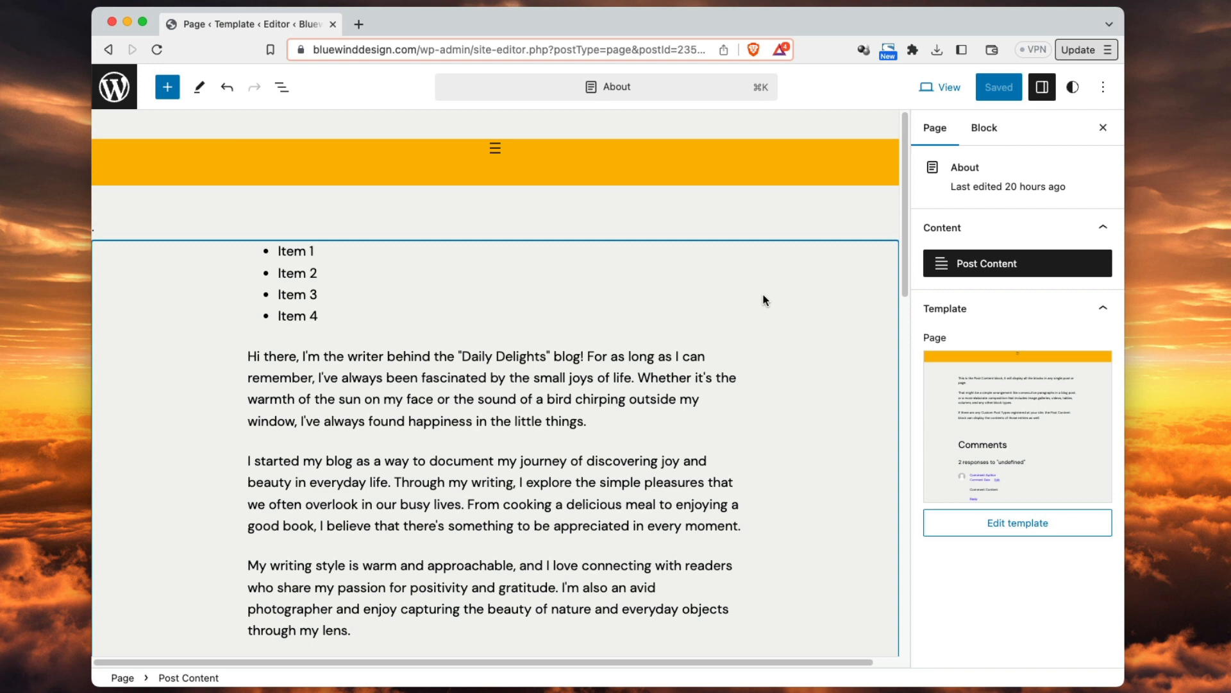
{"action": "left_click", "coordinate": [748, 206]}
{"action": "left_click", "coordinate": [635, 363]}
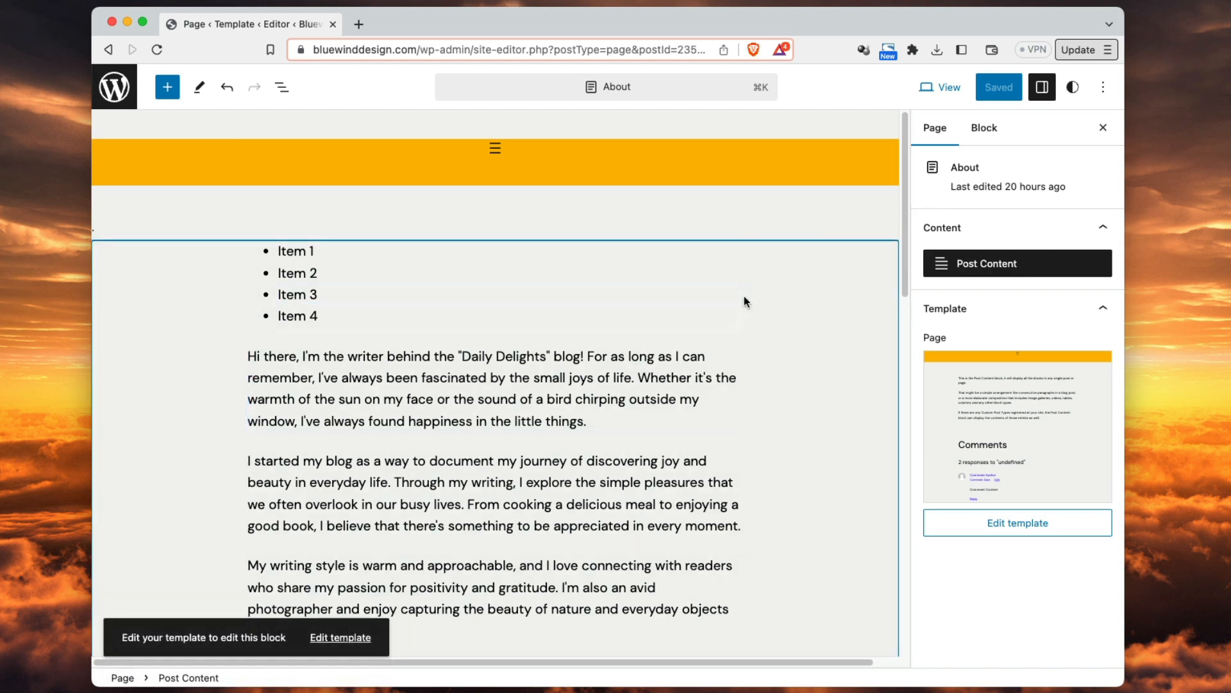
{"action": "left_click", "coordinate": [744, 295]}
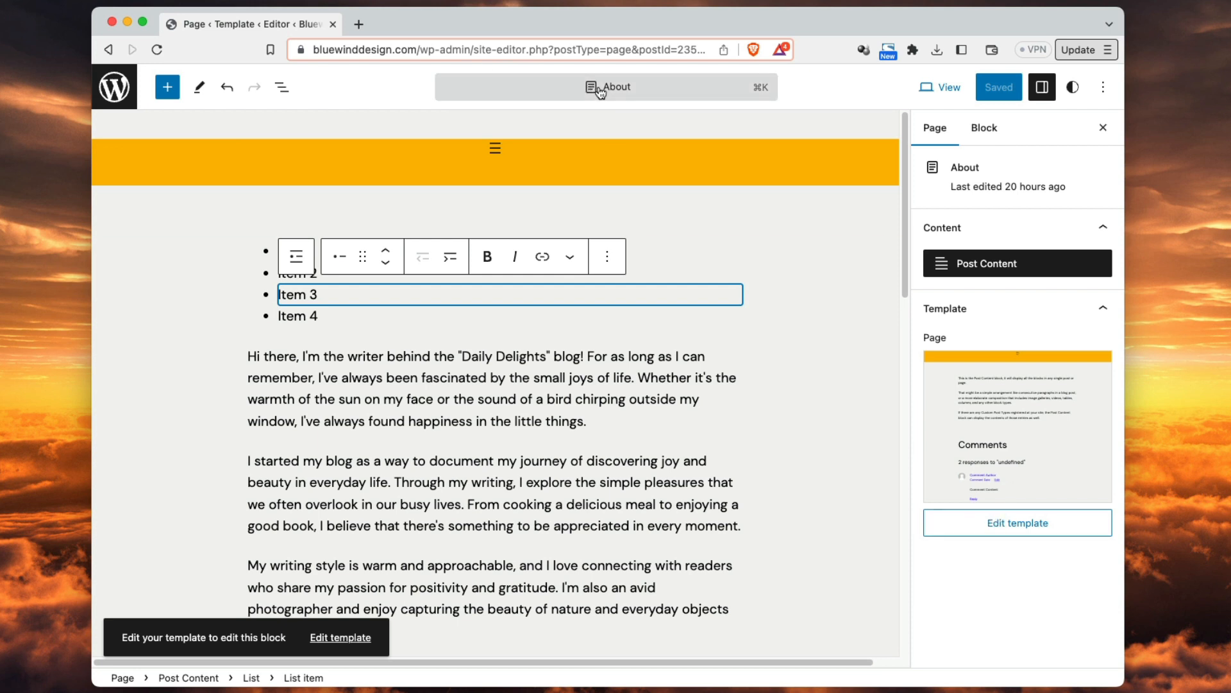
{"action": "left_click", "coordinate": [984, 138]}
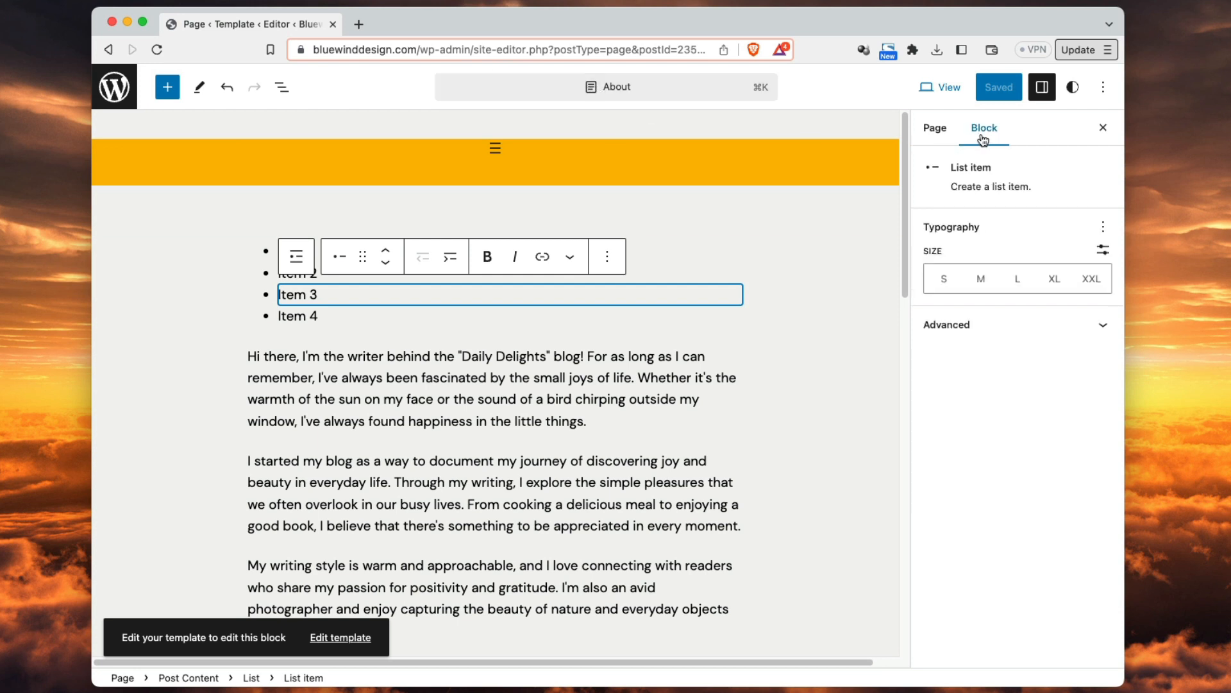
{"action": "left_click", "coordinate": [932, 129]}
{"action": "left_click", "coordinate": [802, 212]}
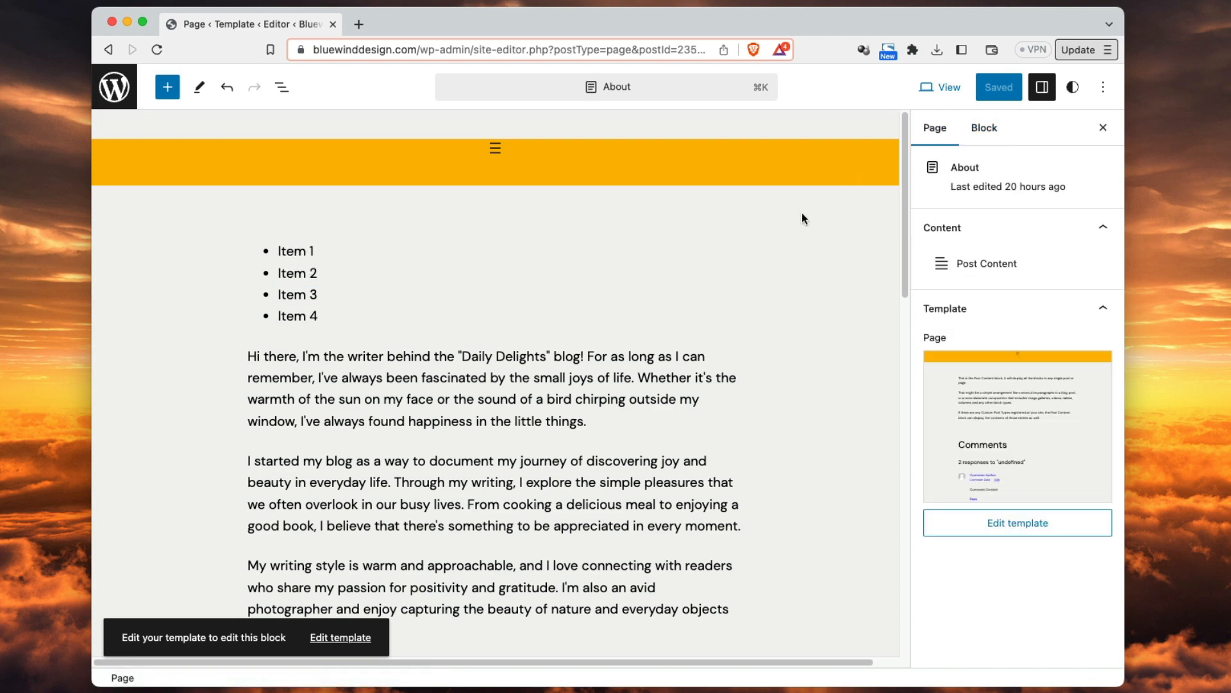
{"action": "left_click", "coordinate": [991, 268]}
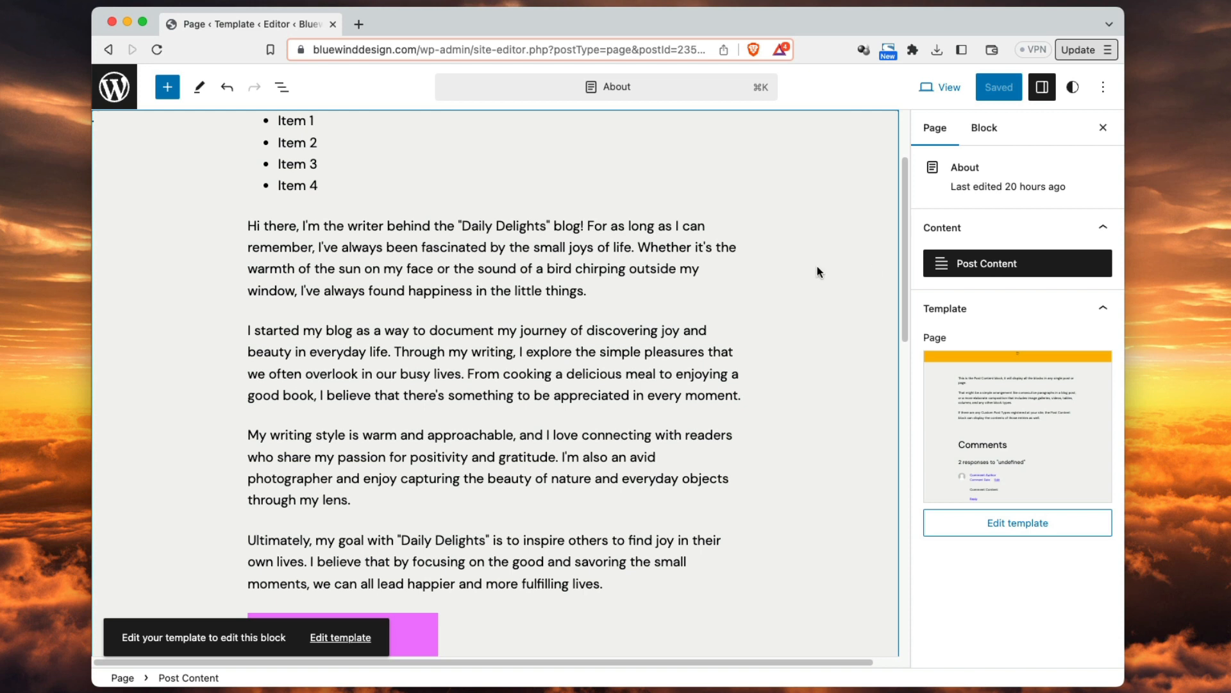
{"action": "scroll", "coordinate": [818, 265], "scroll_direction": "up", "scroll_amount": 3}
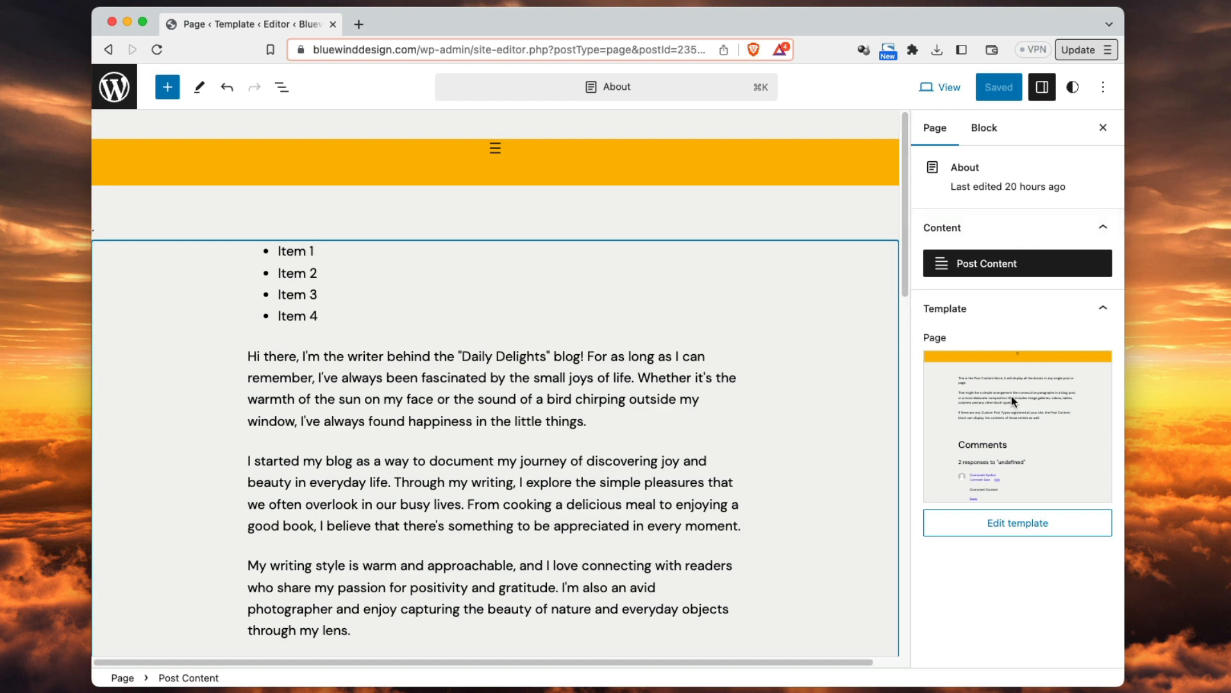
- Leave the site editor for the dashboard and open the About page from the list of all pages
{"action": "left_click", "coordinate": [114, 87]}
{"action": "left_click", "coordinate": [114, 88]}
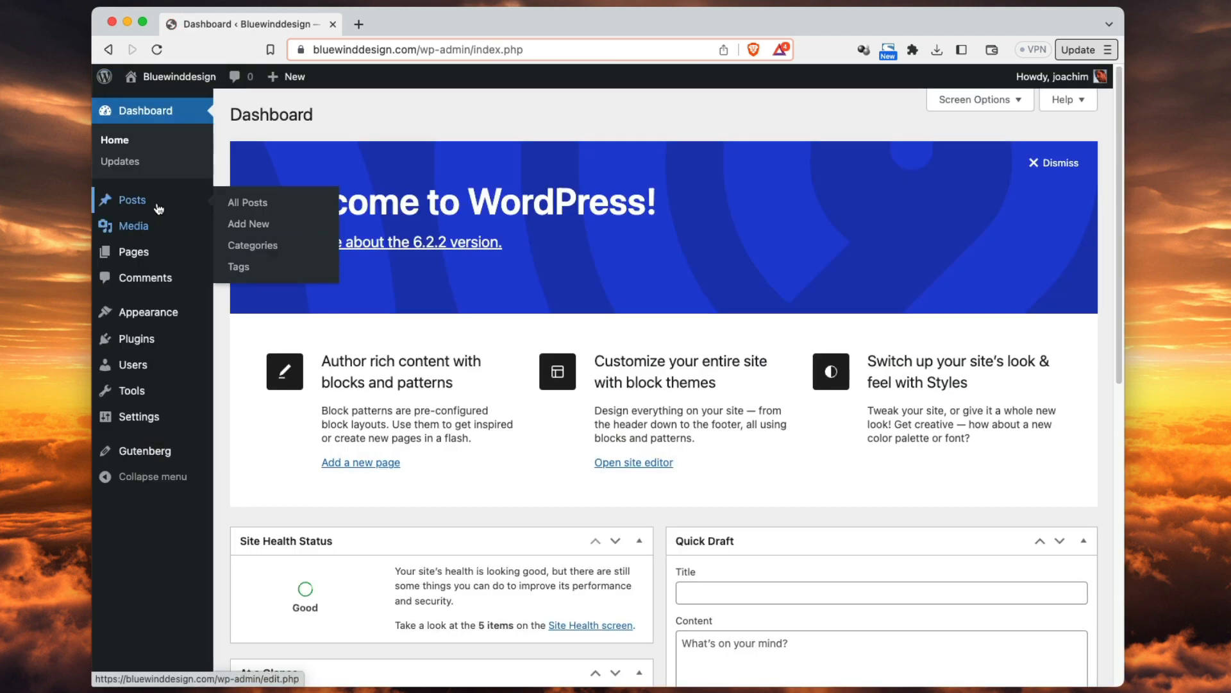
{"action": "left_click", "coordinate": [254, 255]}
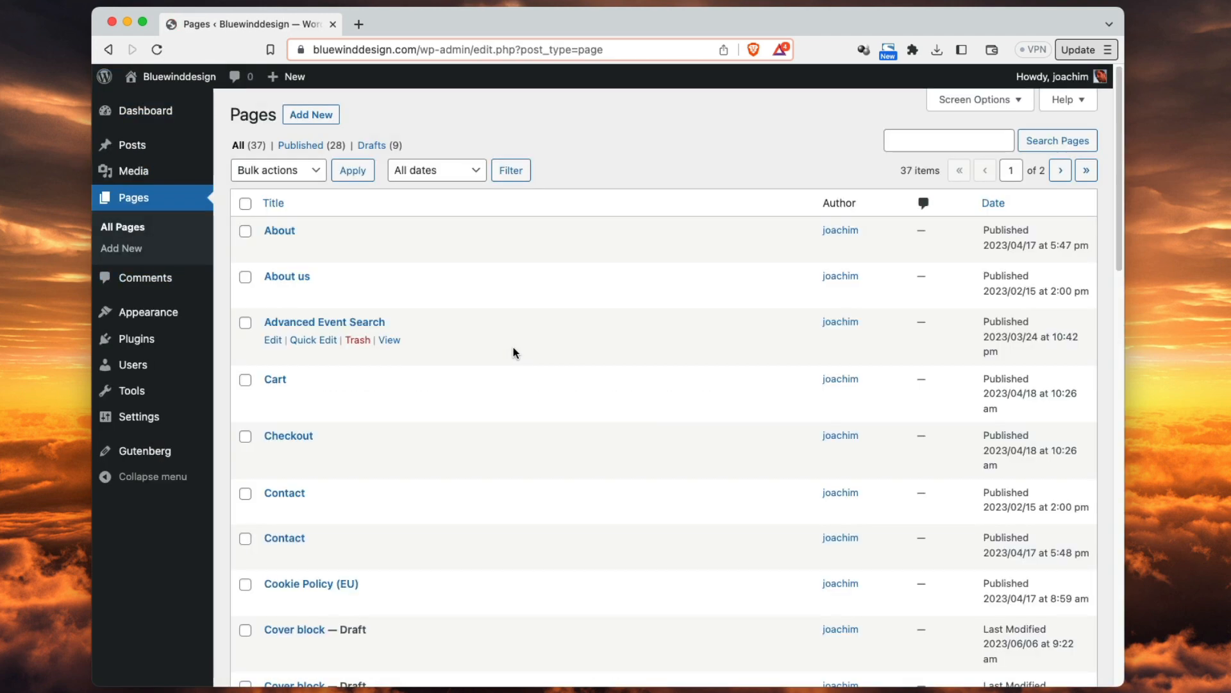
{"action": "left_click", "coordinate": [279, 231]}
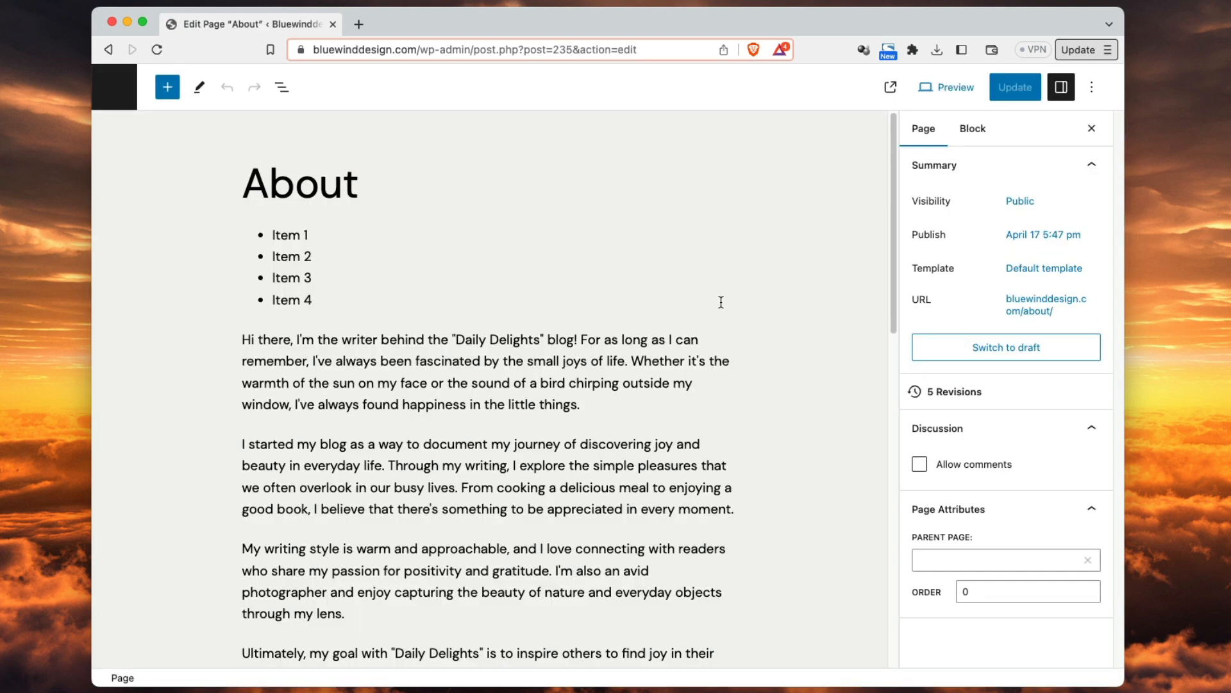
{"action": "left_click", "coordinate": [721, 302]}
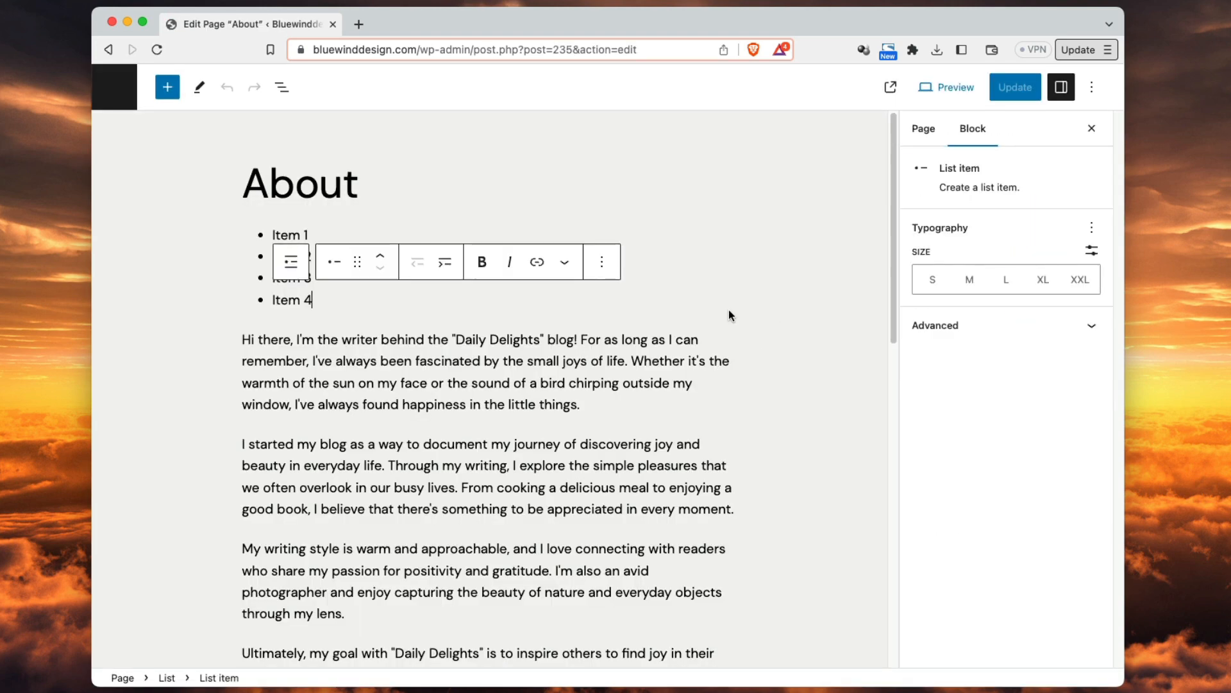
{"action": "left_click", "coordinate": [709, 137]}
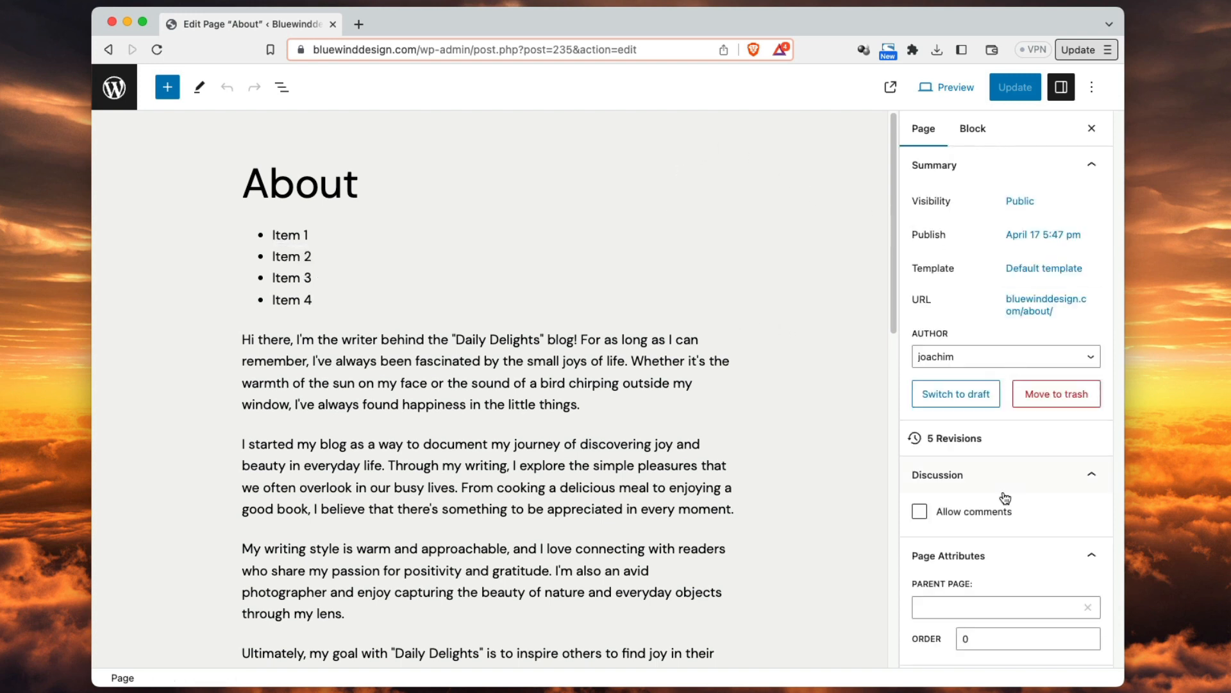
- Set Colorful-forest.jpg from the Media Library as the About page's featured image and update the page
{"action": "scroll", "coordinate": [1005, 497], "scroll_direction": "down", "scroll_amount": 3}
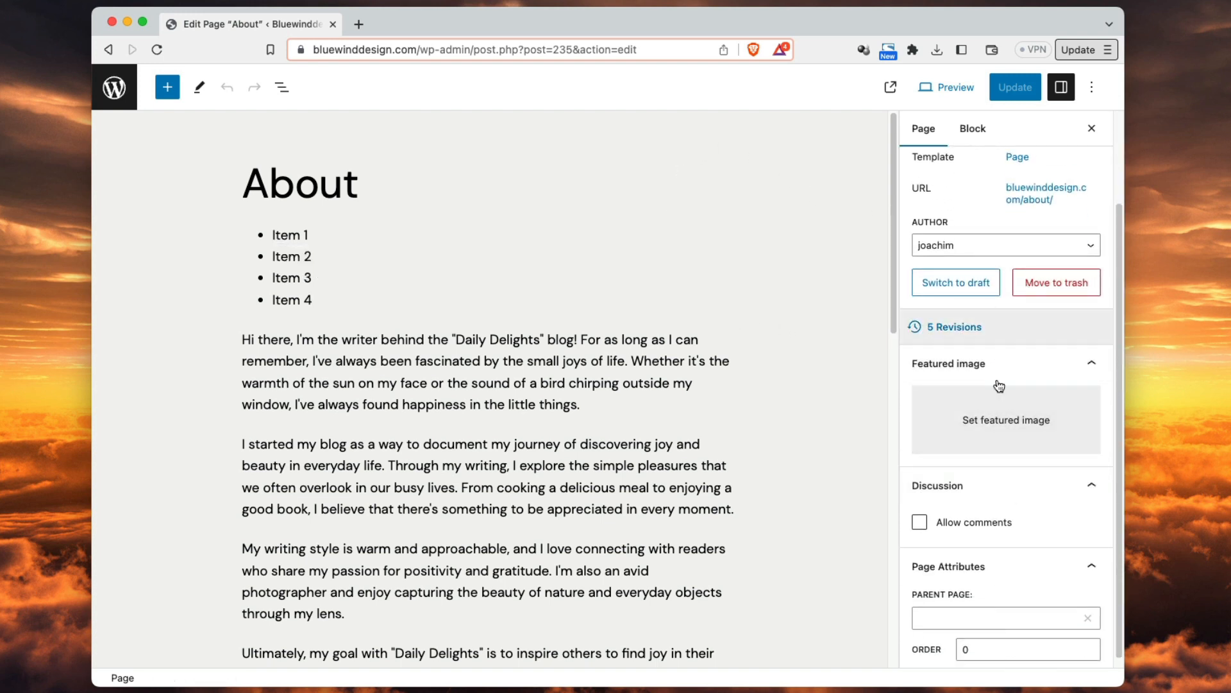
{"action": "left_click", "coordinate": [1000, 419]}
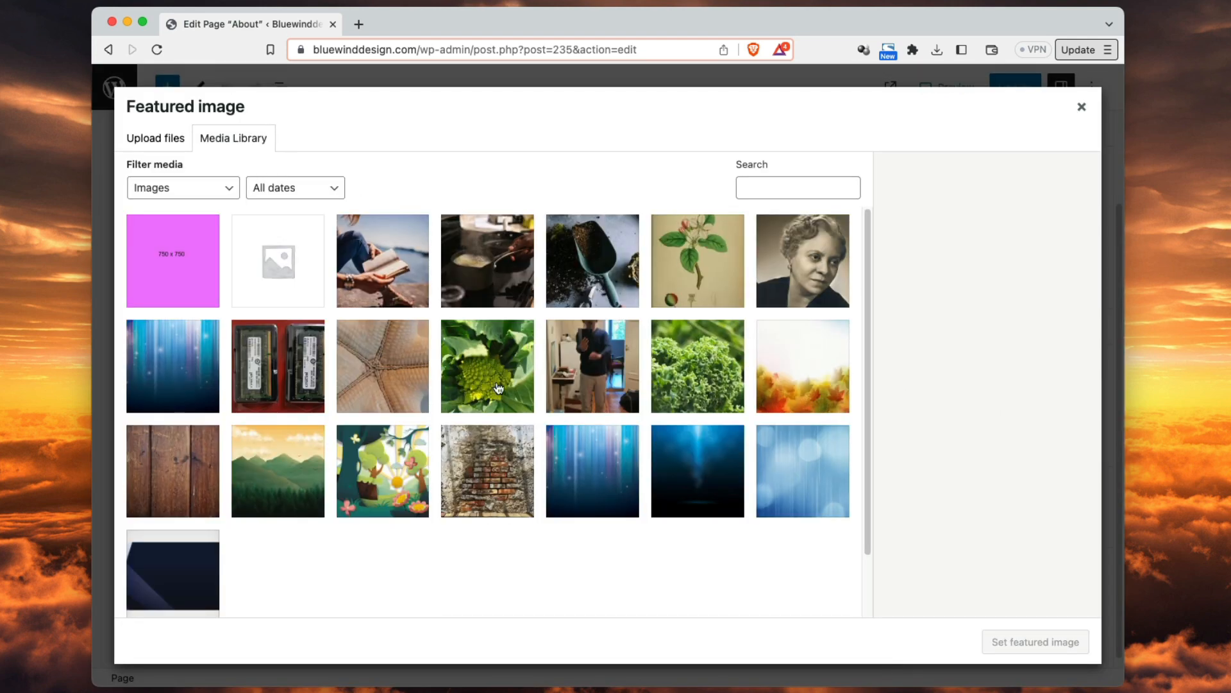
{"action": "left_click", "coordinate": [363, 483]}
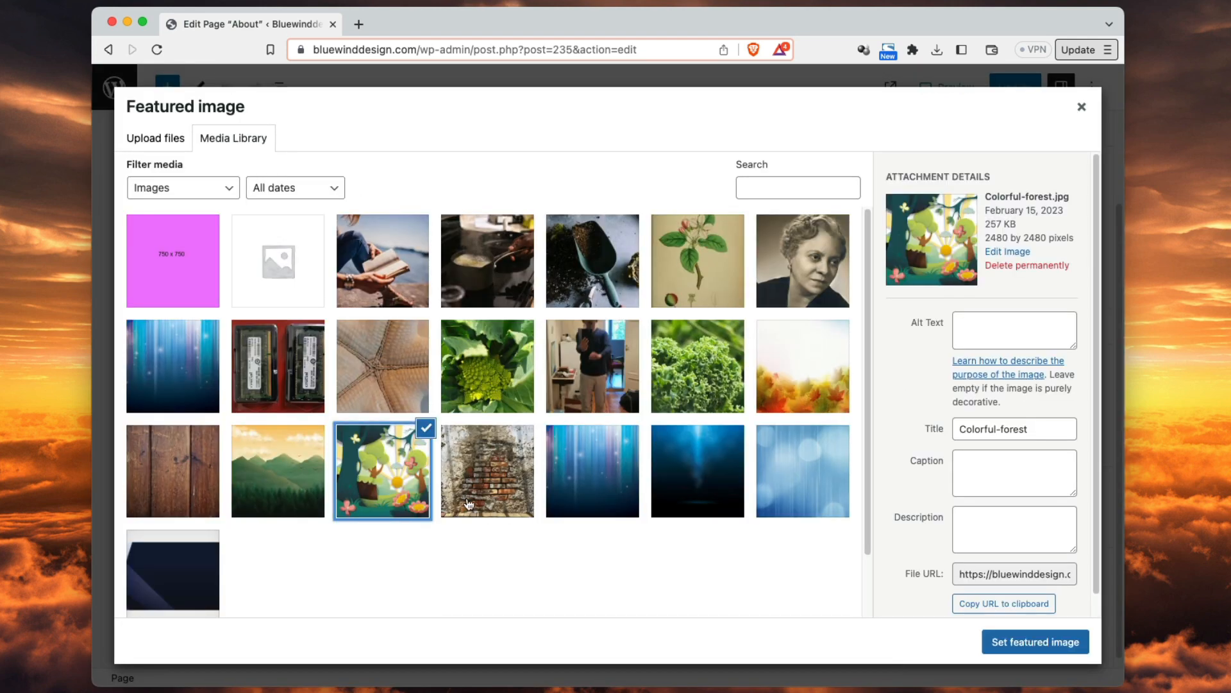
{"action": "left_click", "coordinate": [1013, 644]}
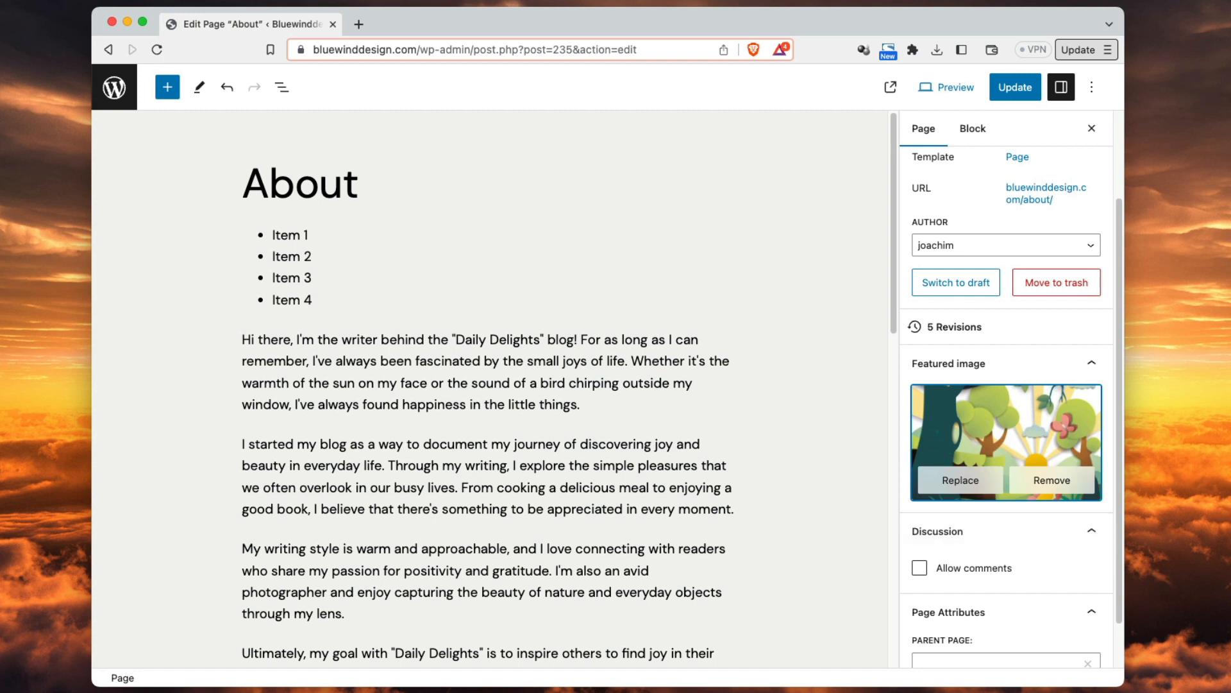
{"action": "left_click", "coordinate": [1026, 87]}
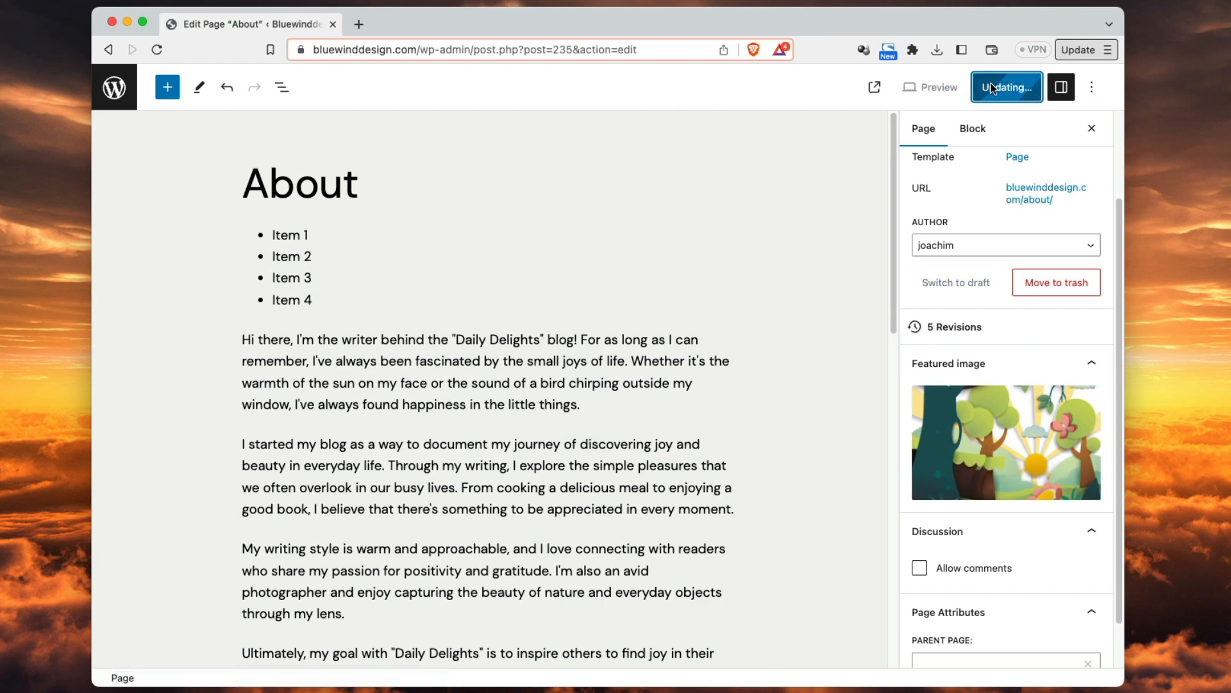
- Leave the page editor and return to the site editor's Design overview
{"action": "left_click", "coordinate": [102, 95]}
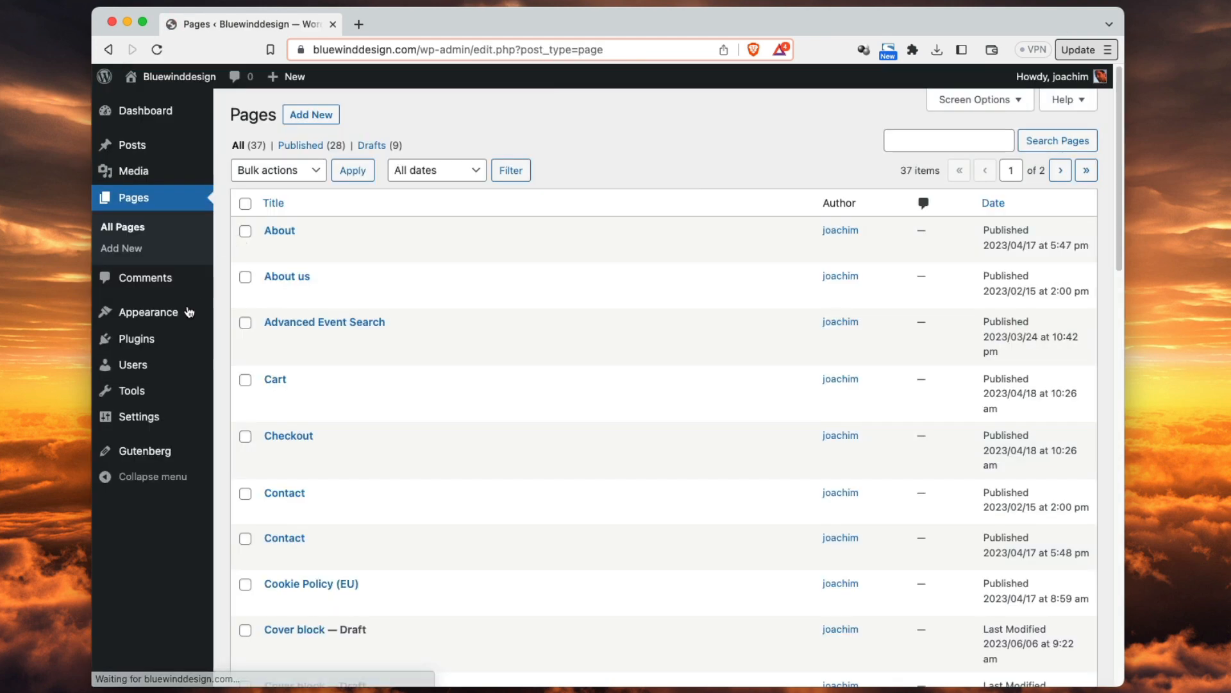
{"action": "mouse_move", "coordinate": [189, 313]}
{"action": "left_click", "coordinate": [243, 311]}
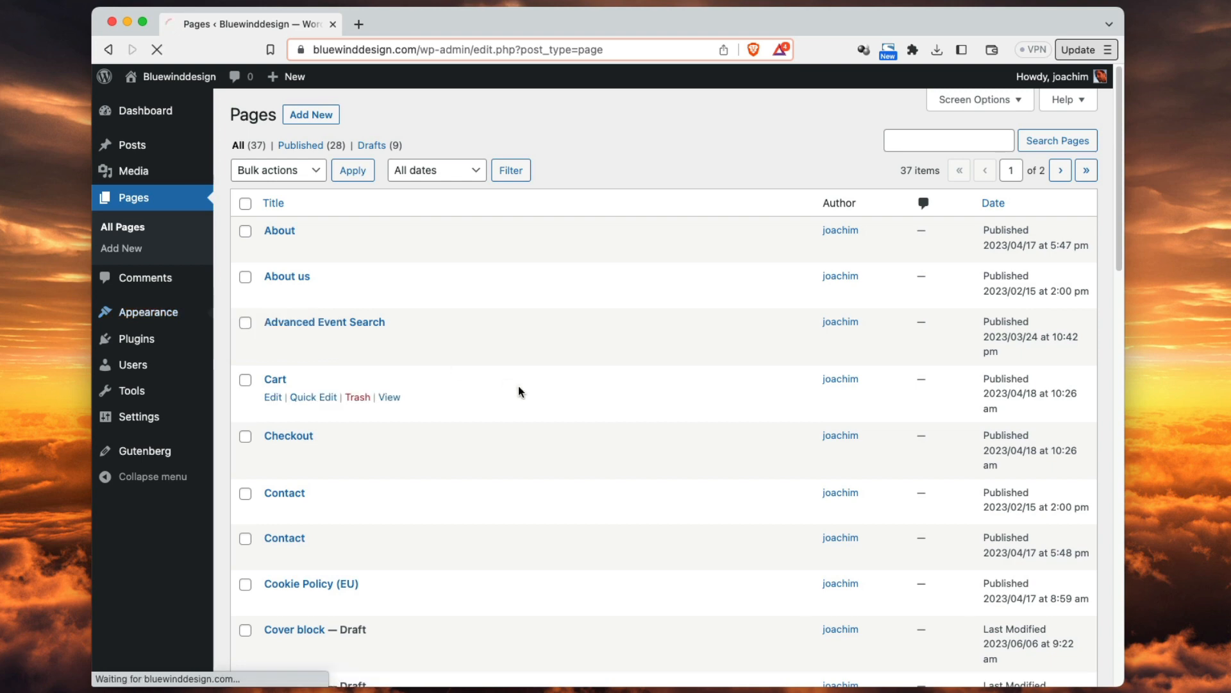
{"action": "left_click", "coordinate": [123, 310]}
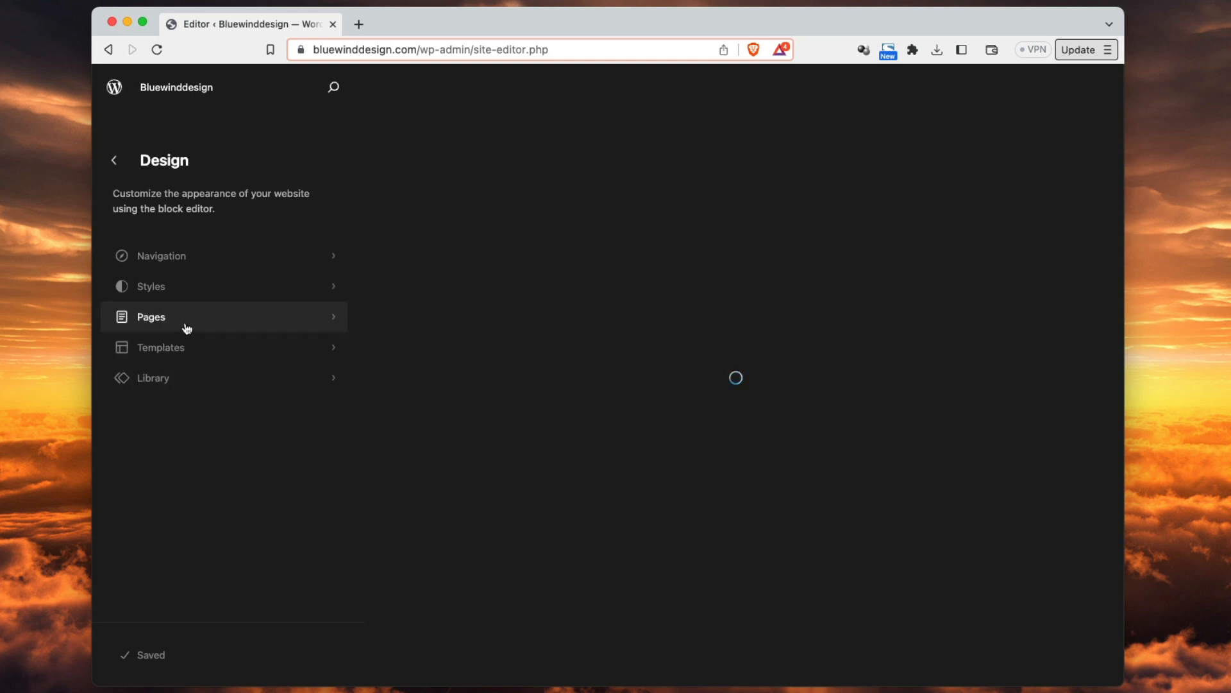
- Find the About page among the site's Pages, check its details and open it for editing
{"action": "left_click", "coordinate": [180, 347]}
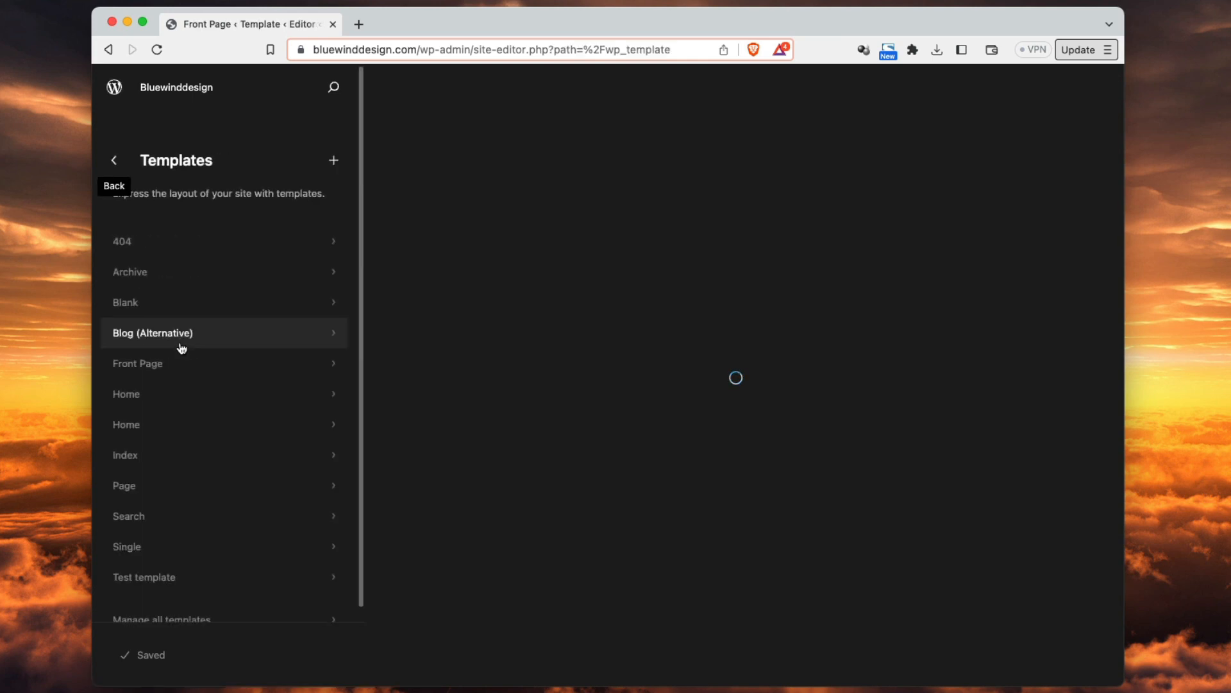
{"action": "left_click", "coordinate": [115, 161]}
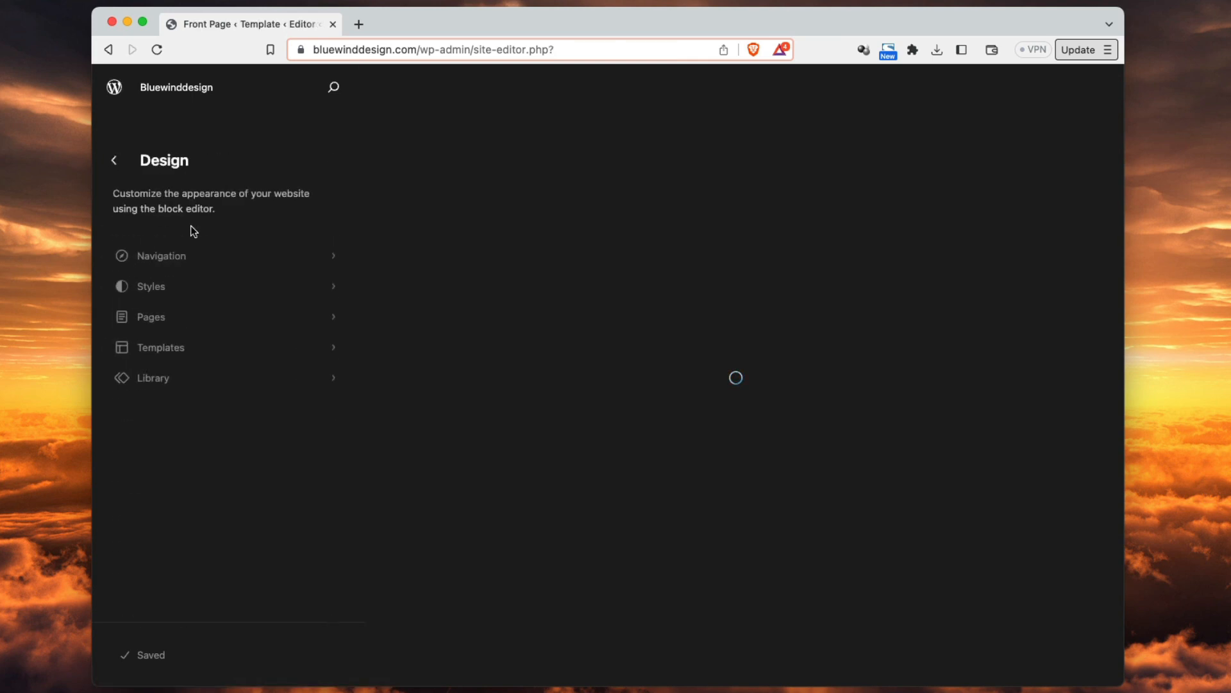
{"action": "left_click", "coordinate": [170, 319]}
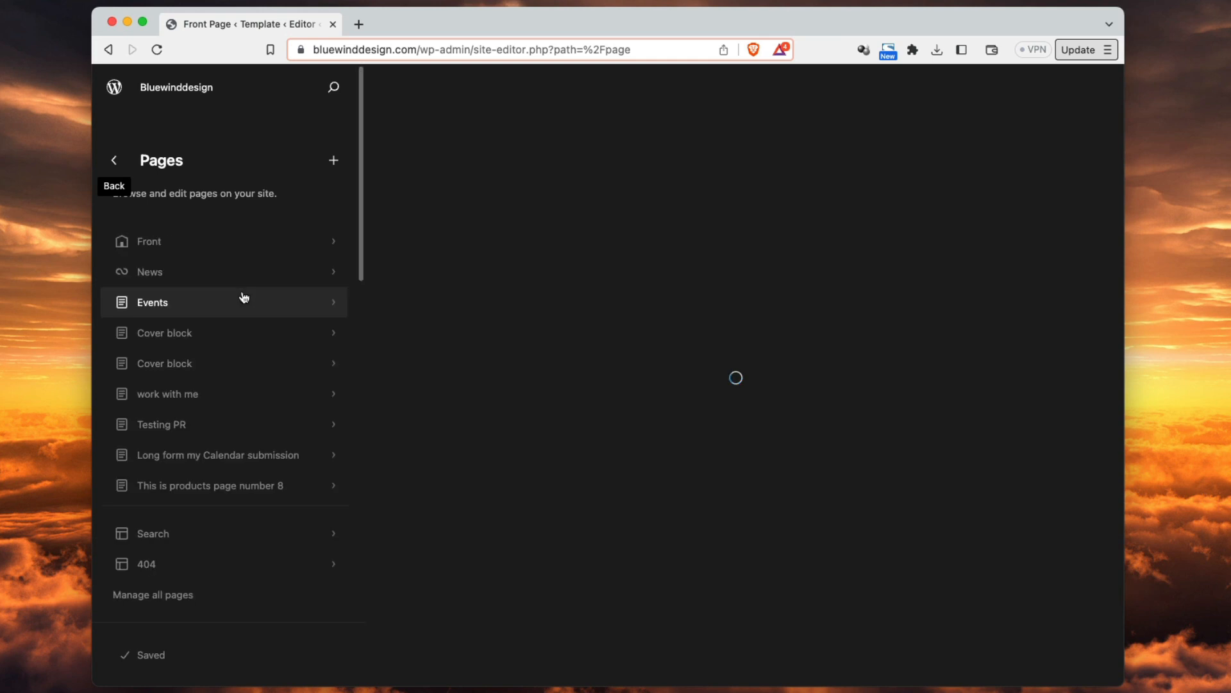
{"action": "scroll", "coordinate": [243, 298], "scroll_direction": "down", "scroll_amount": 5}
{"action": "scroll", "coordinate": [243, 298], "scroll_direction": "down", "scroll_amount": 10}
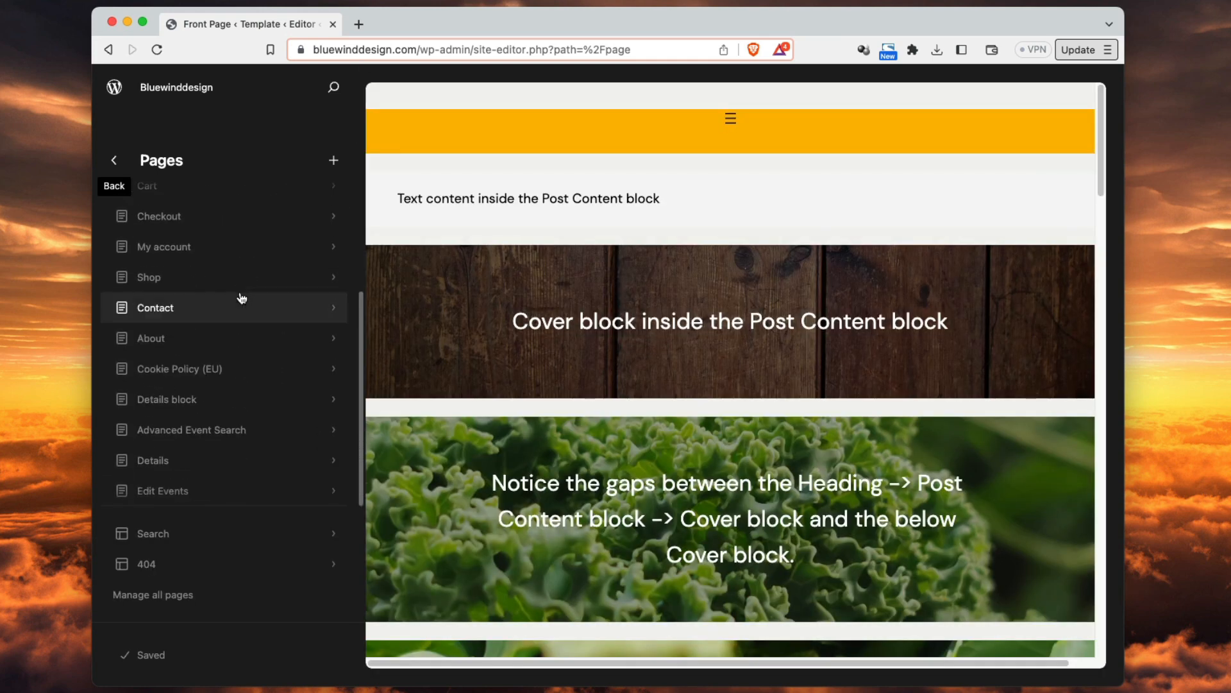
{"action": "left_click", "coordinate": [214, 337]}
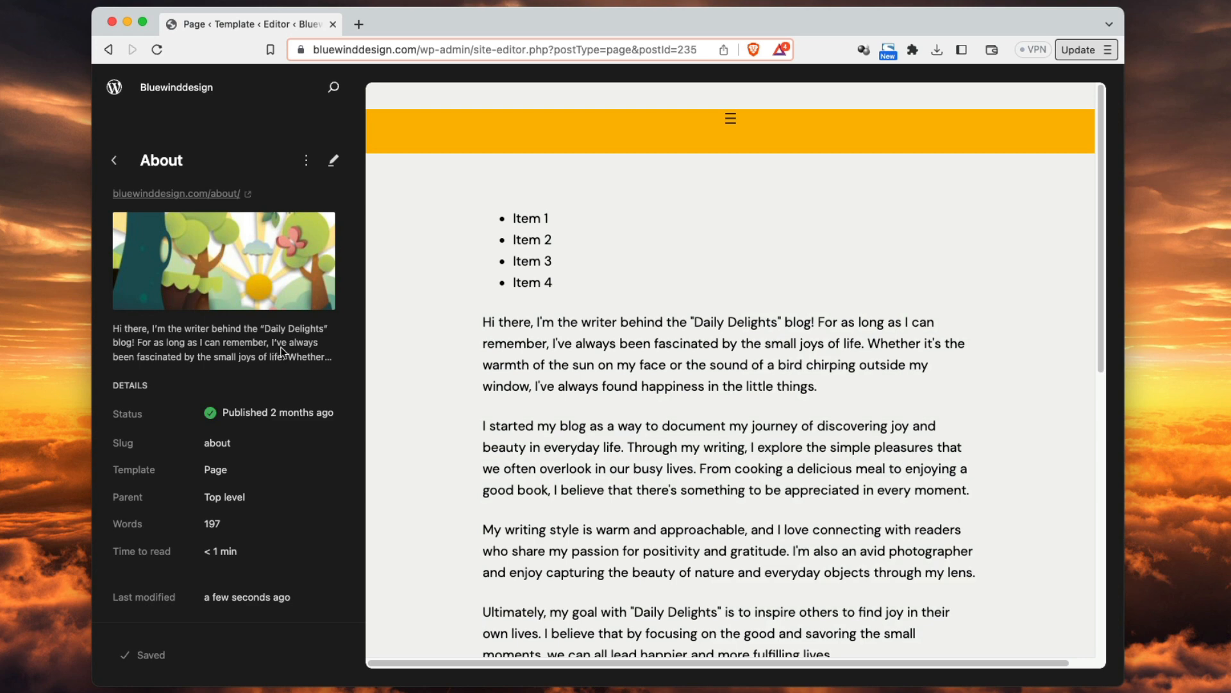
{"action": "left_click", "coordinate": [798, 388]}
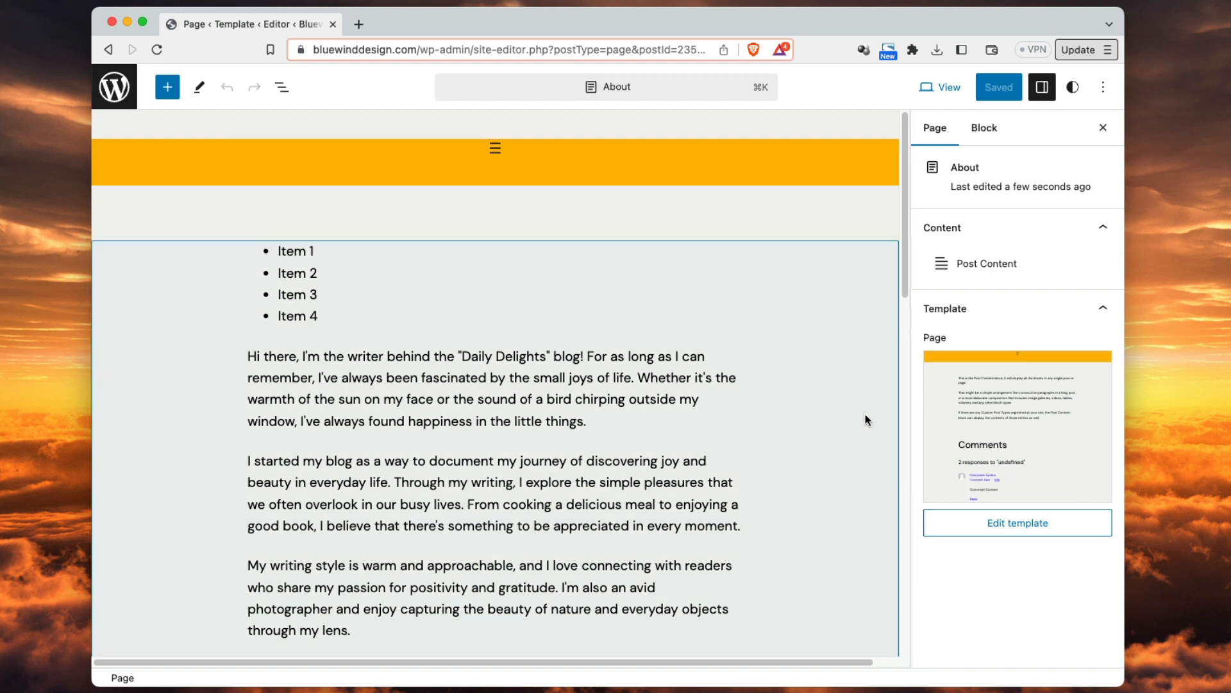
- Open the About page's Page template for editing, go back to the page, and reopen the template
{"action": "left_click", "coordinate": [998, 523]}
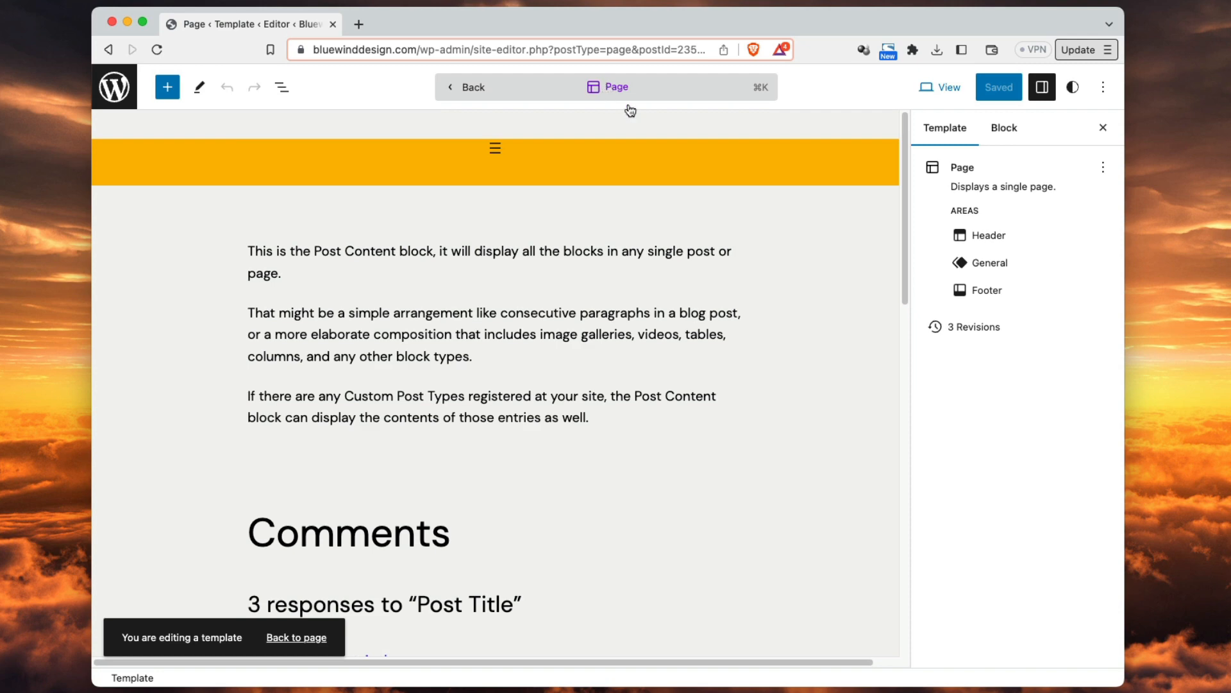
{"action": "left_click", "coordinate": [108, 50]}
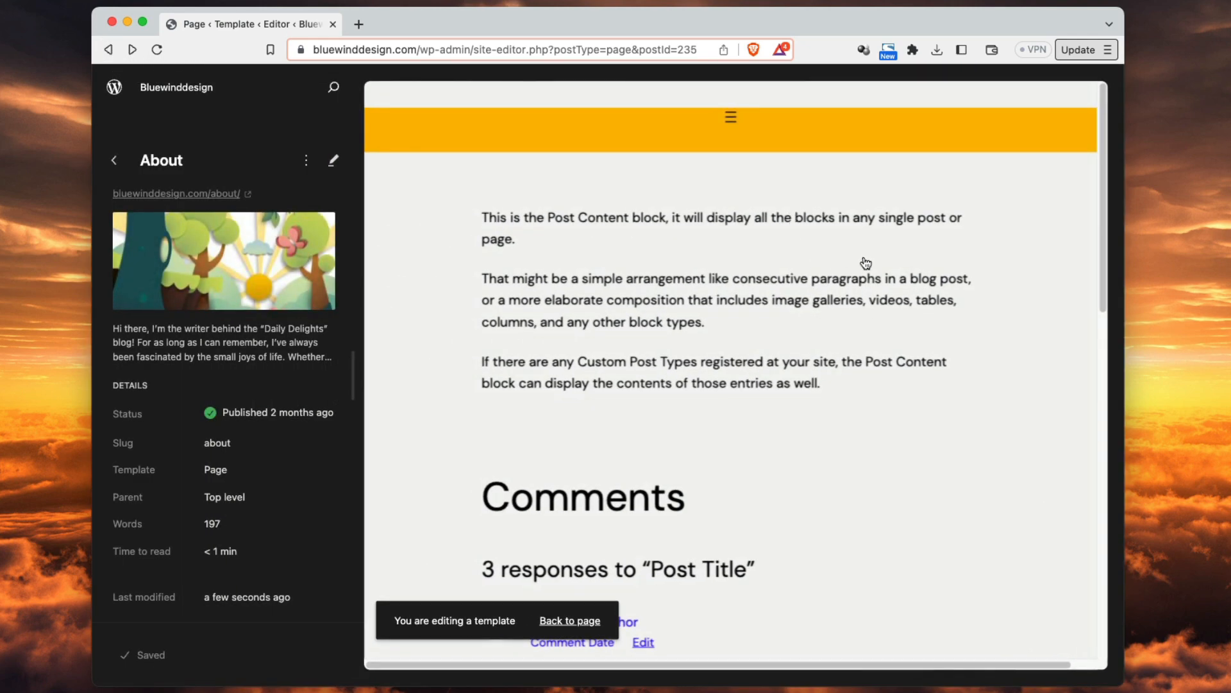
{"action": "left_click", "coordinate": [865, 263]}
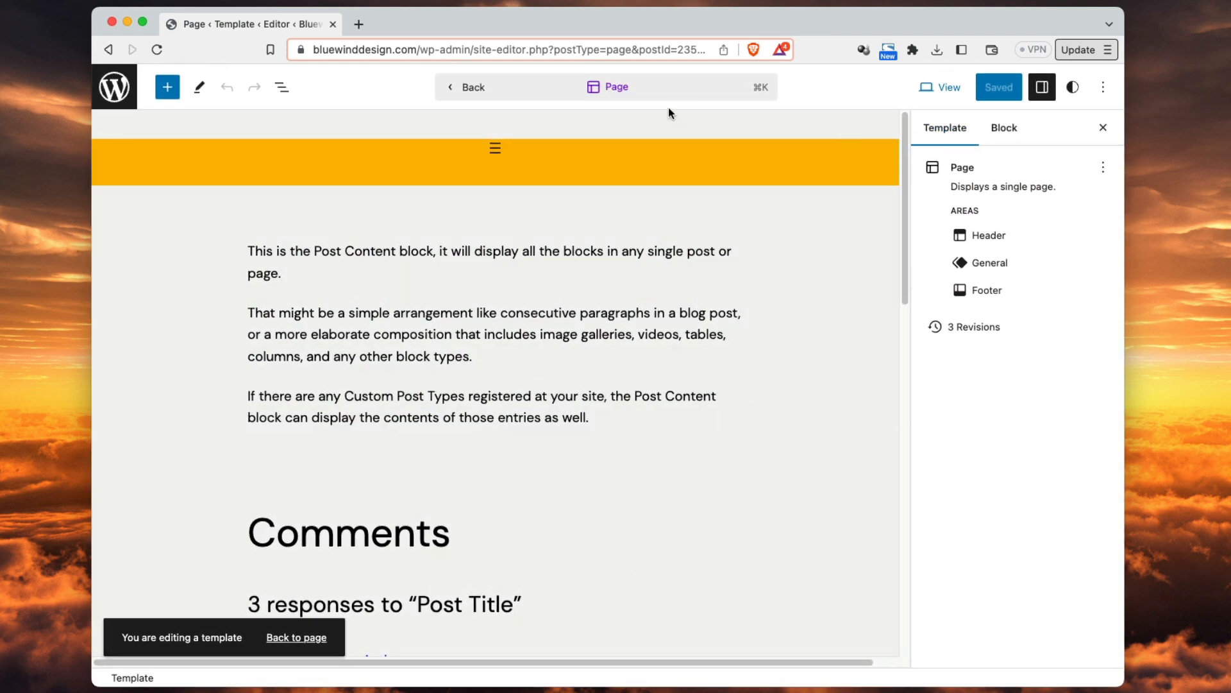
{"action": "left_click", "coordinate": [460, 91]}
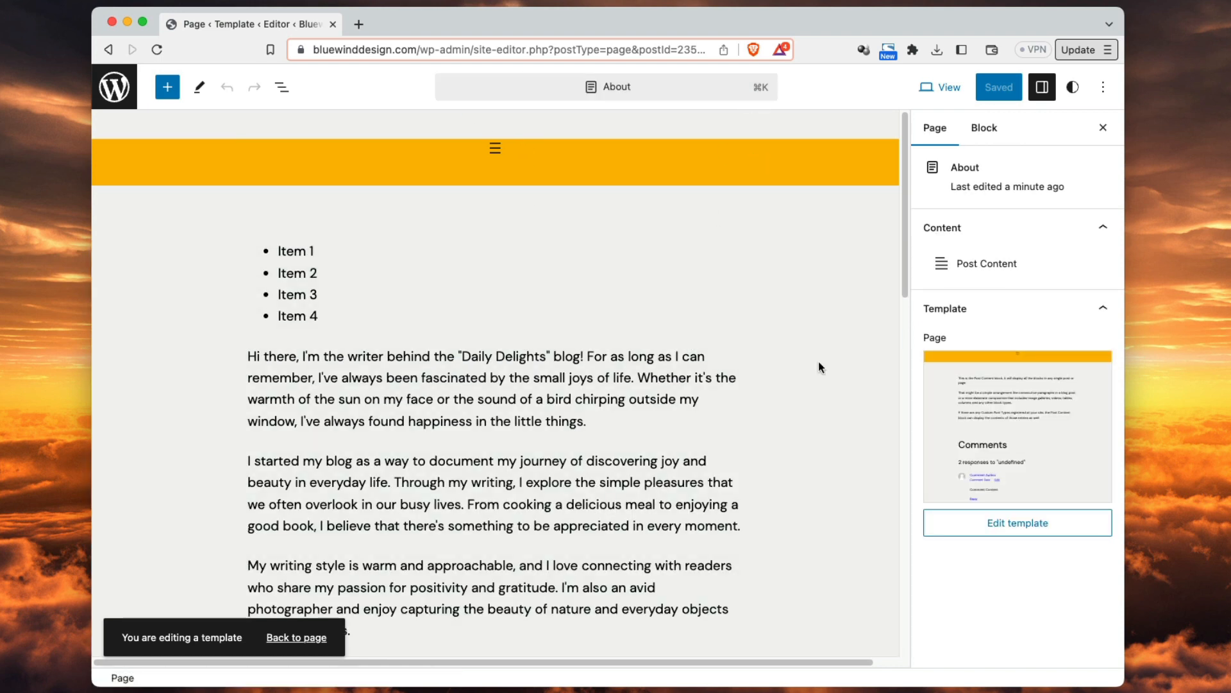
{"action": "left_click", "coordinate": [1003, 526]}
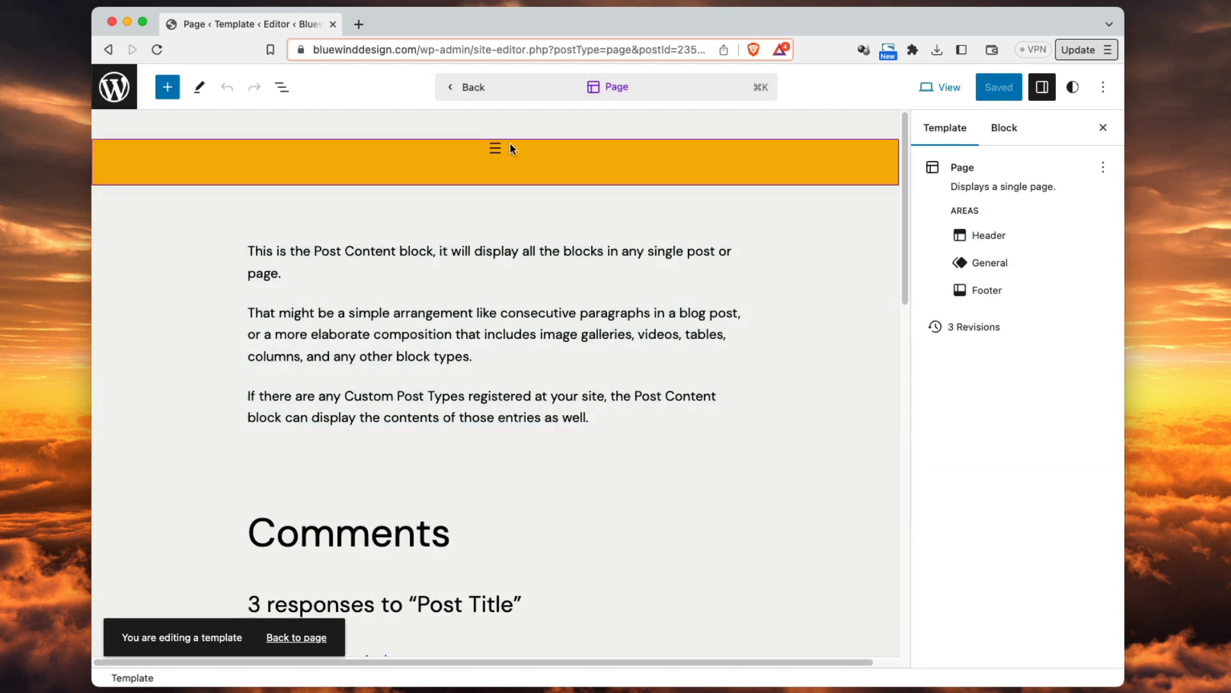
- Insert a Post Featured Image block between the header and the Post Content in the Page template and save the template
{"action": "left_click", "coordinate": [471, 87]}
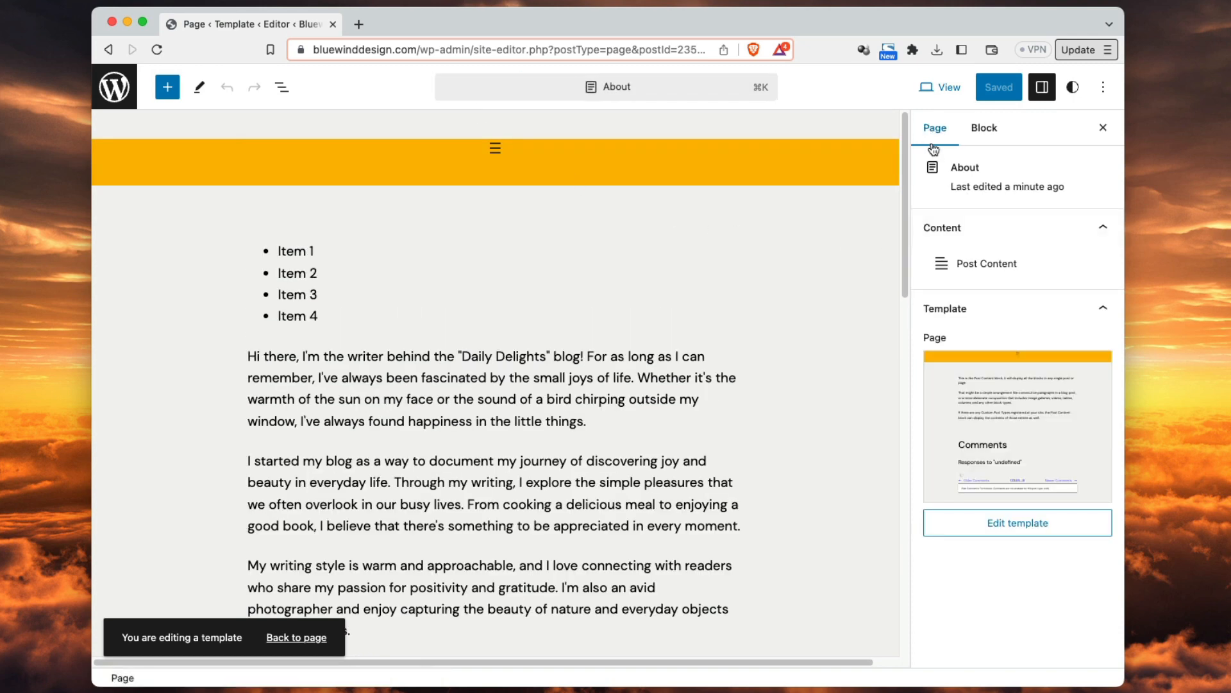
{"action": "left_click", "coordinate": [1015, 530]}
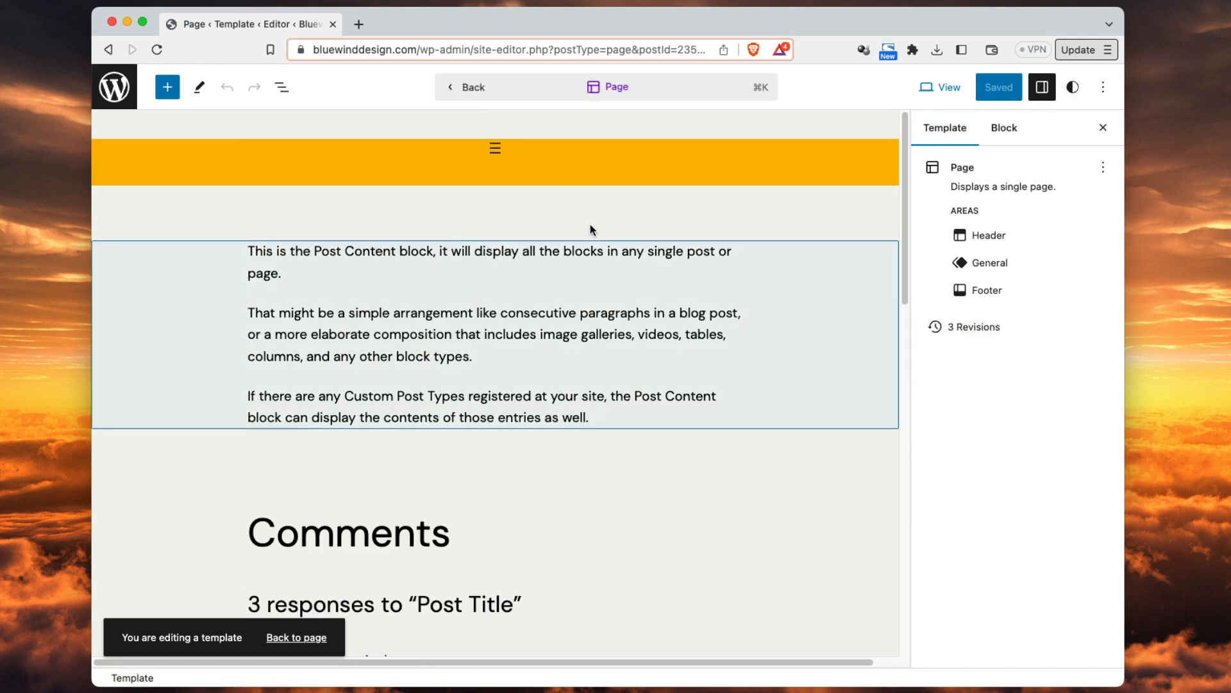
{"action": "left_click", "coordinate": [501, 216]}
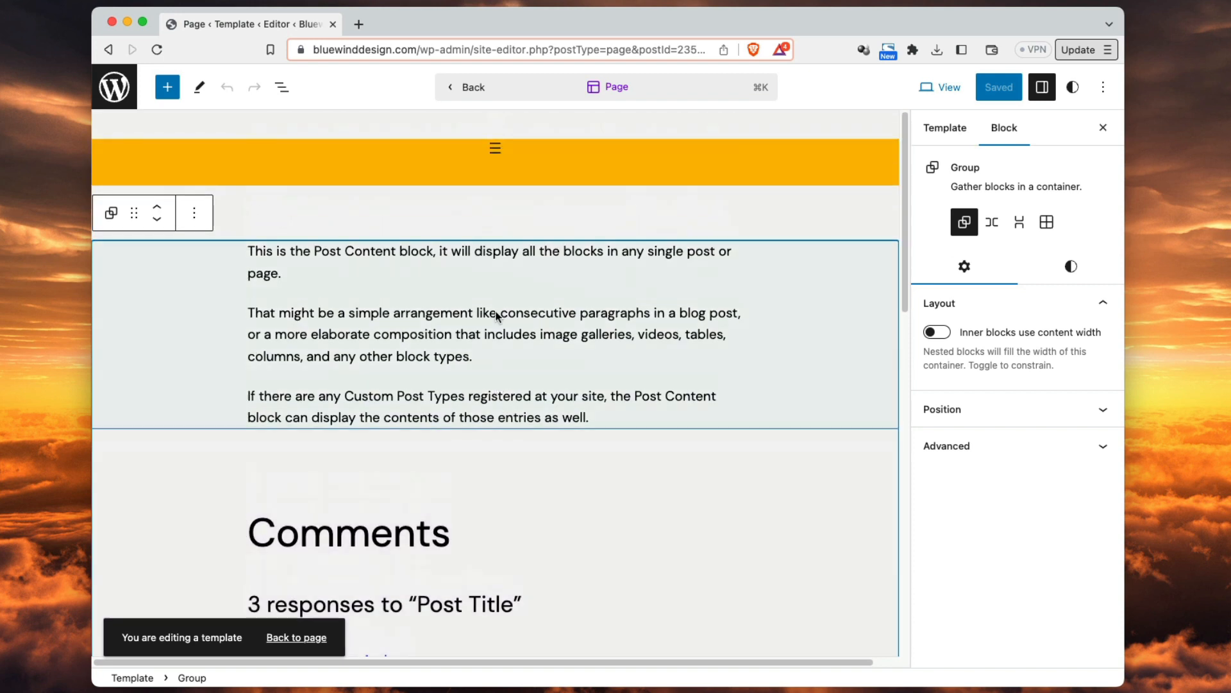
{"action": "left_click", "coordinate": [507, 212]}
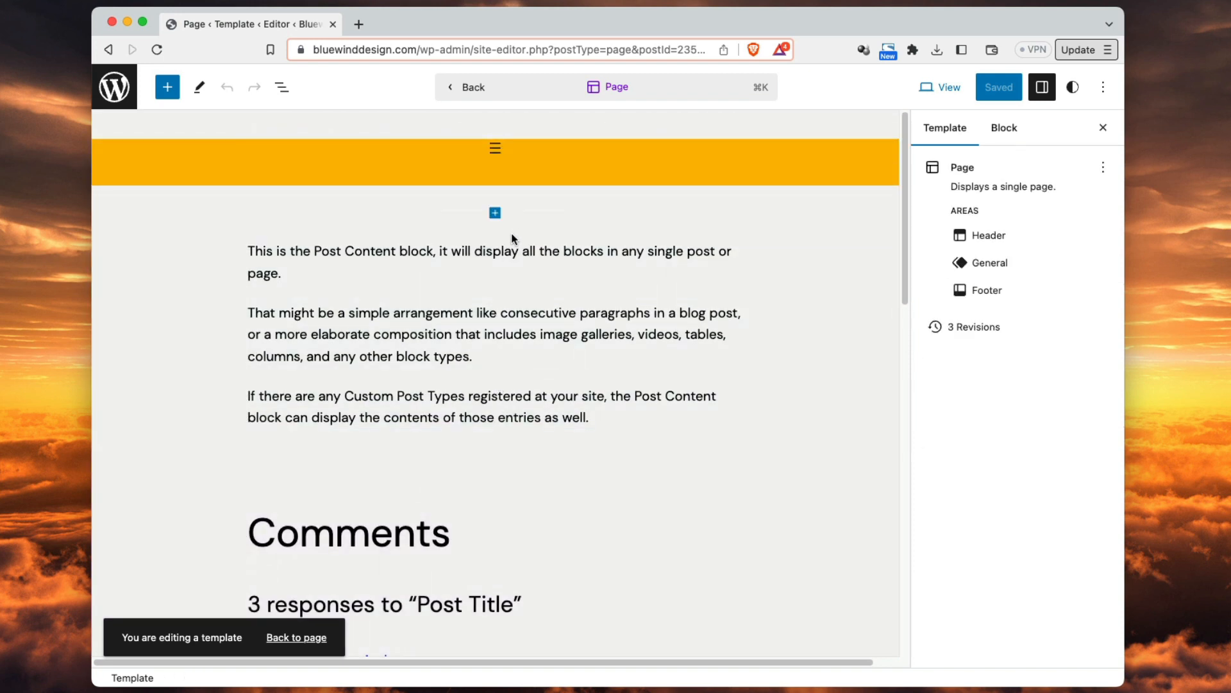
{"action": "left_click", "coordinate": [495, 214]}
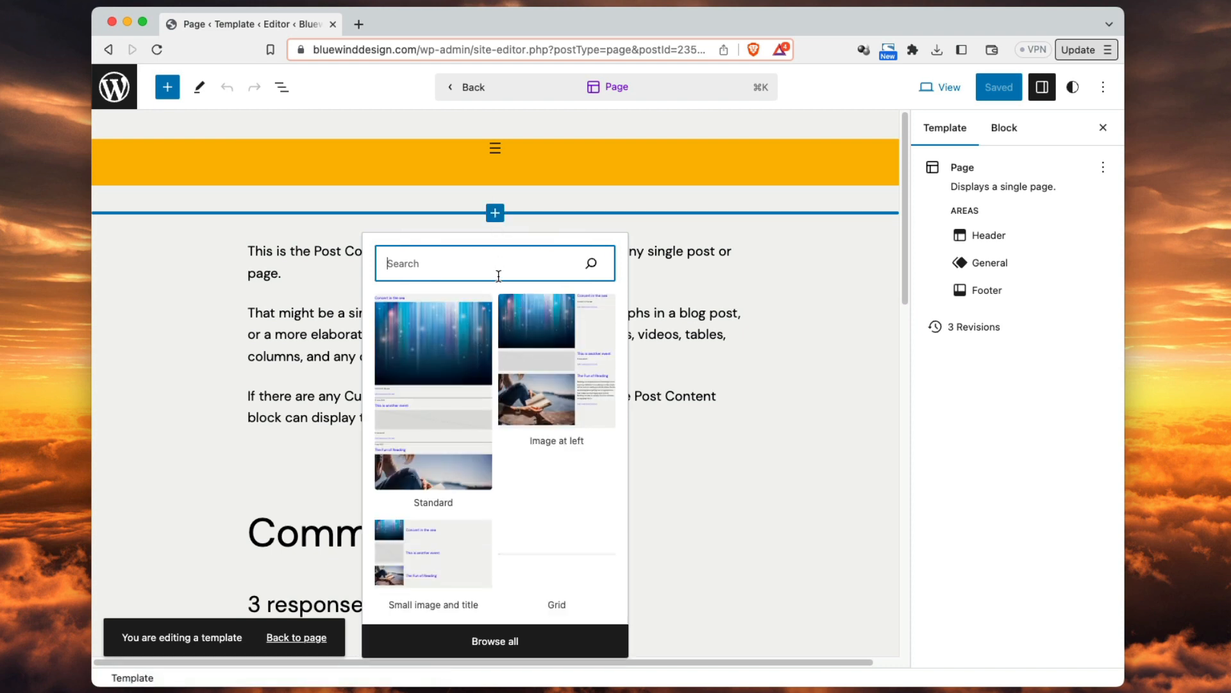
{"action": "type", "text": "feat"}
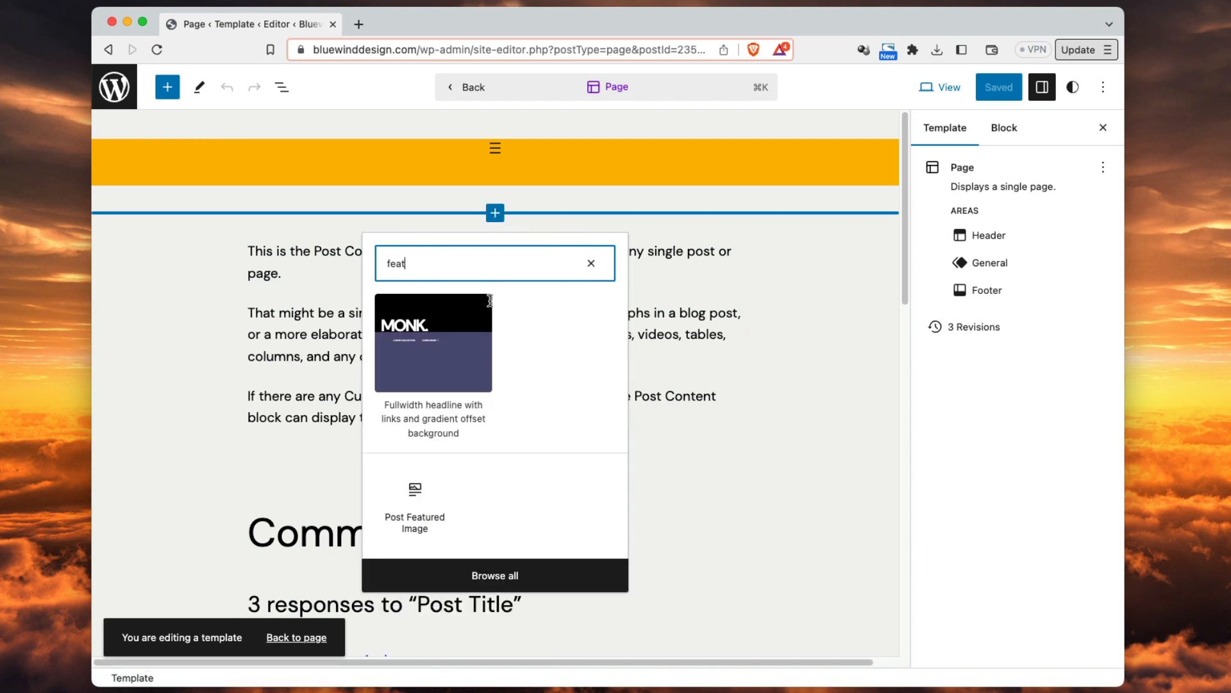
{"action": "left_click", "coordinate": [414, 510]}
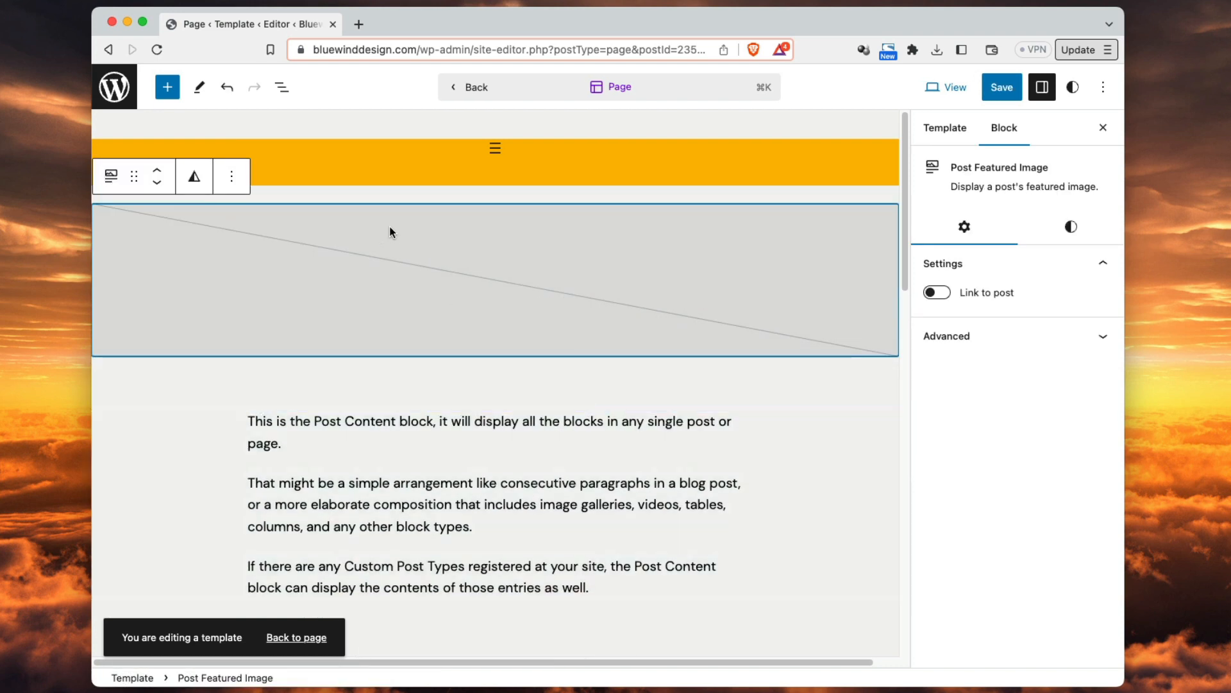
{"action": "left_click", "coordinate": [1006, 91]}
{"action": "left_click", "coordinate": [967, 87]}
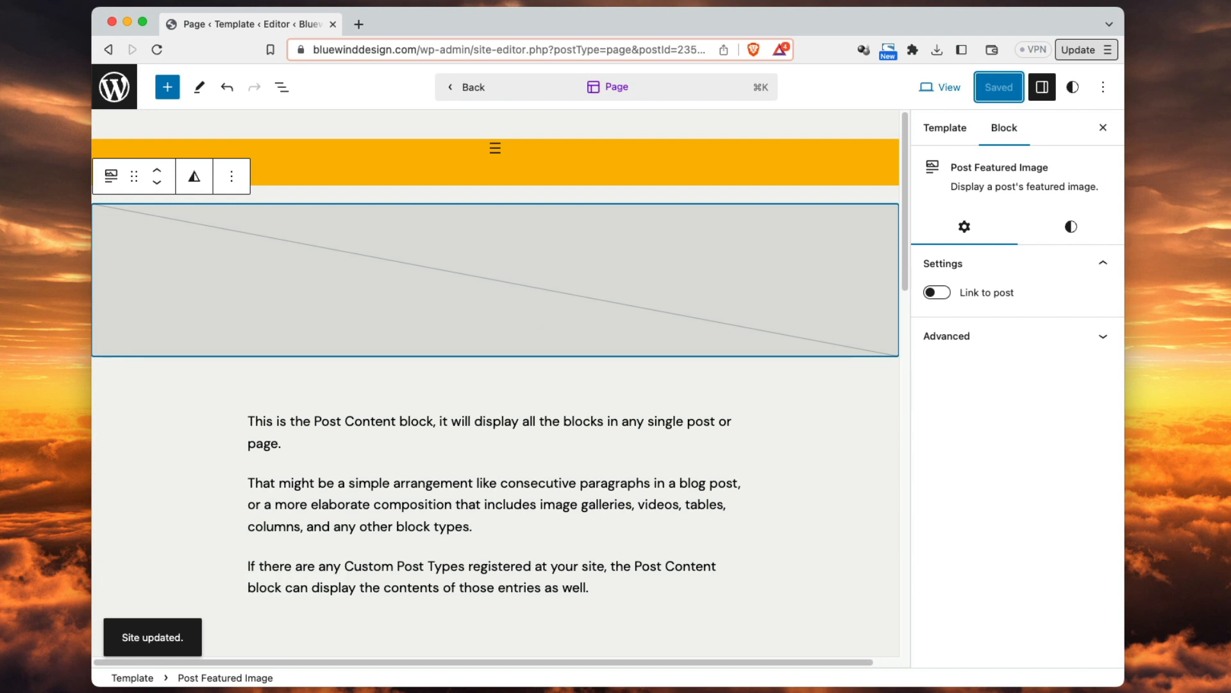
- Search the site editor's commands for "contact" and open the Contact page for editing
{"action": "left_click", "coordinate": [760, 89]}
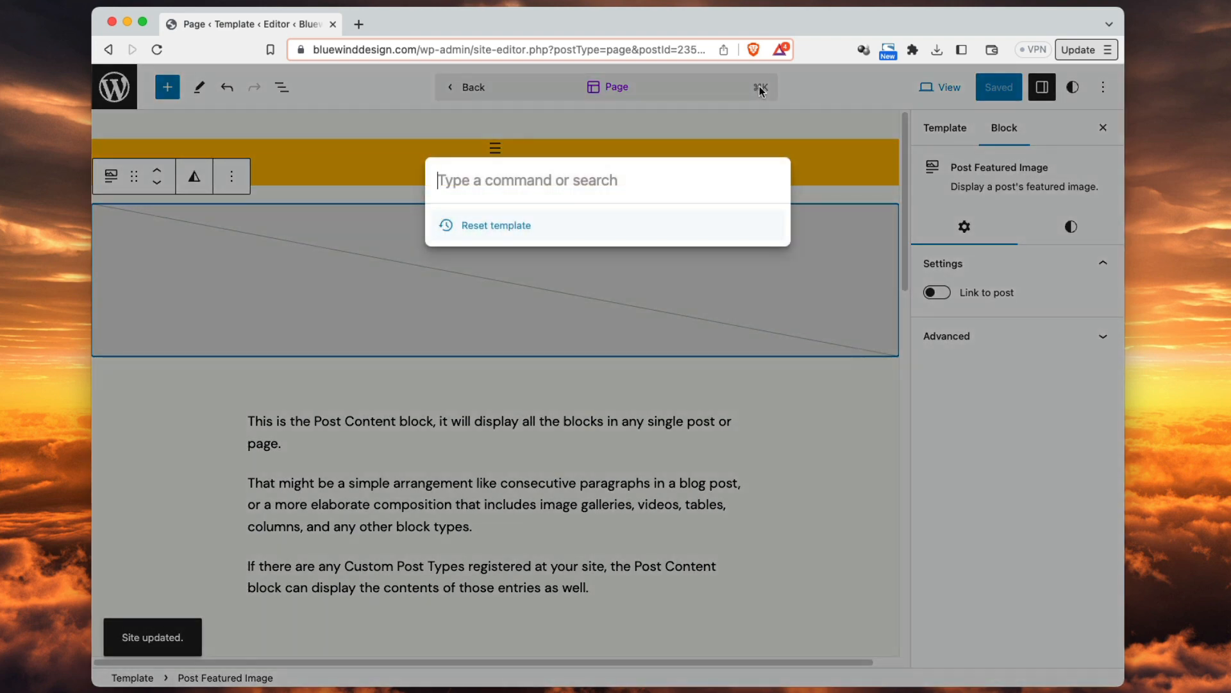
{"action": "type", "text": "cont"}
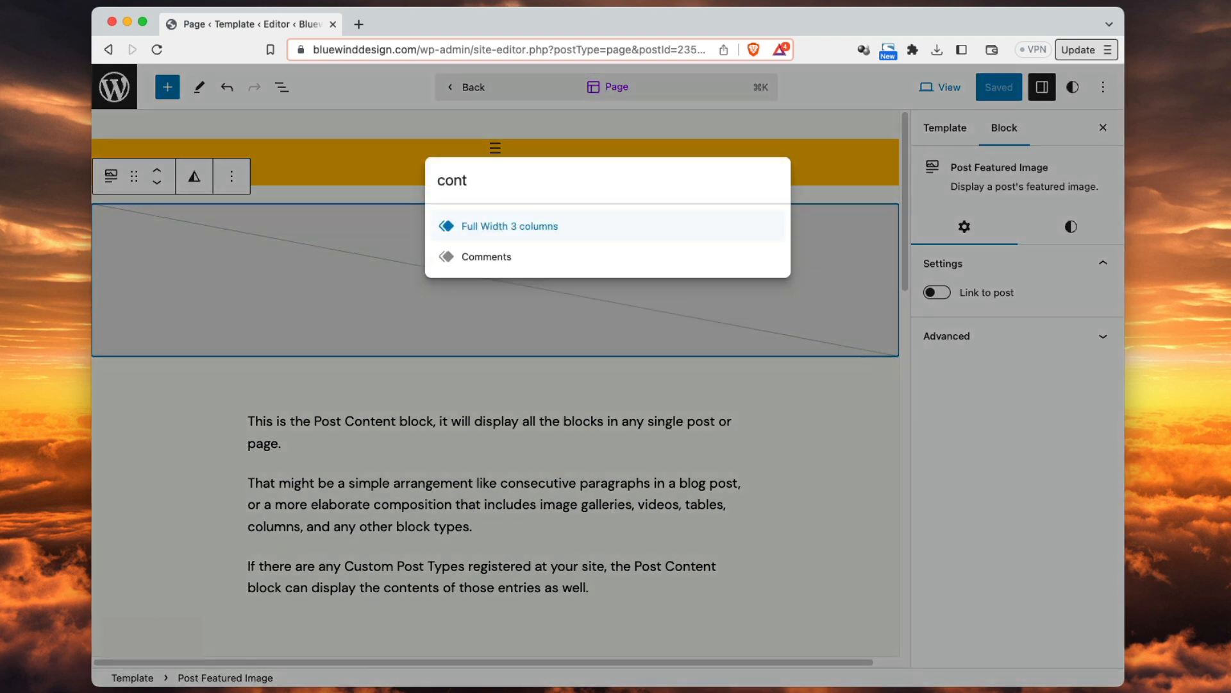
{"action": "type", "text": "act"}
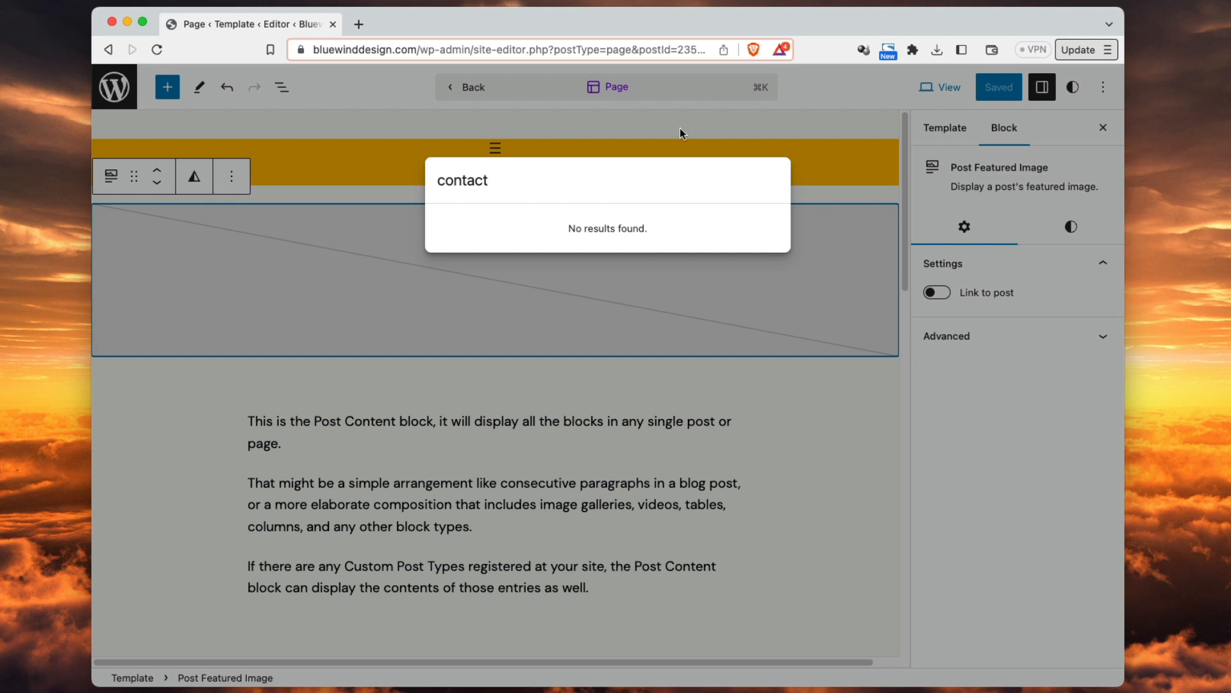
{"action": "left_click_drag", "start_coordinate": [489, 184], "coordinate": [432, 185]}
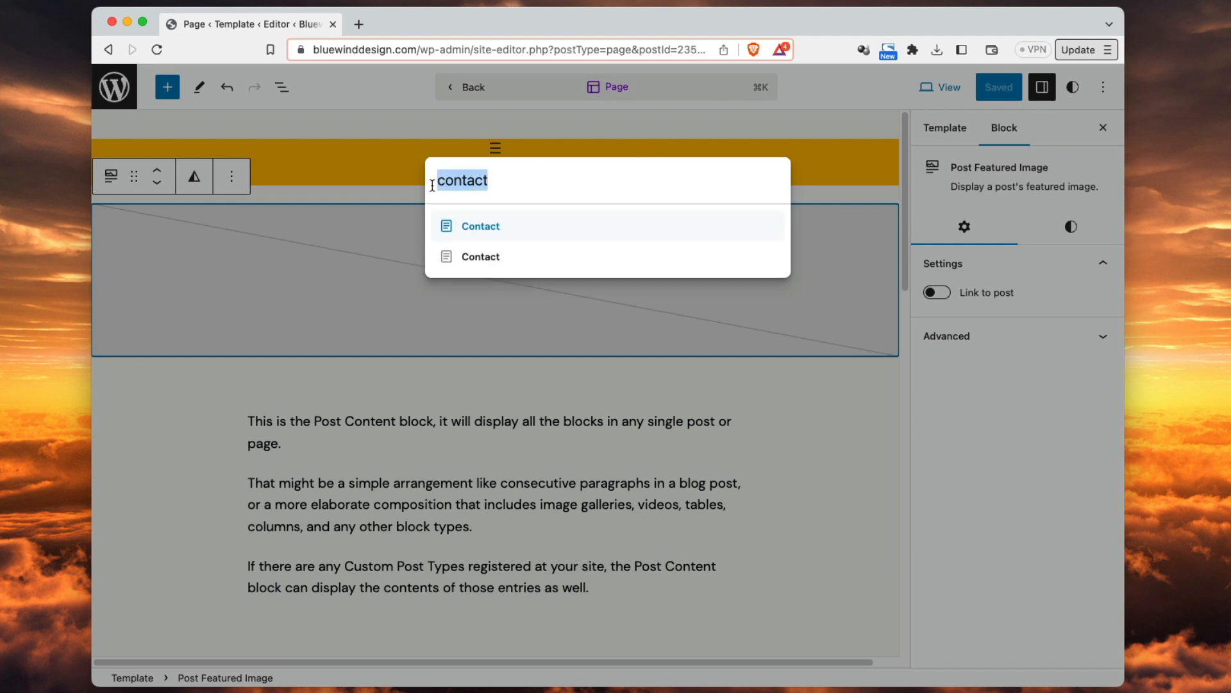
{"action": "left_click", "coordinate": [494, 227]}
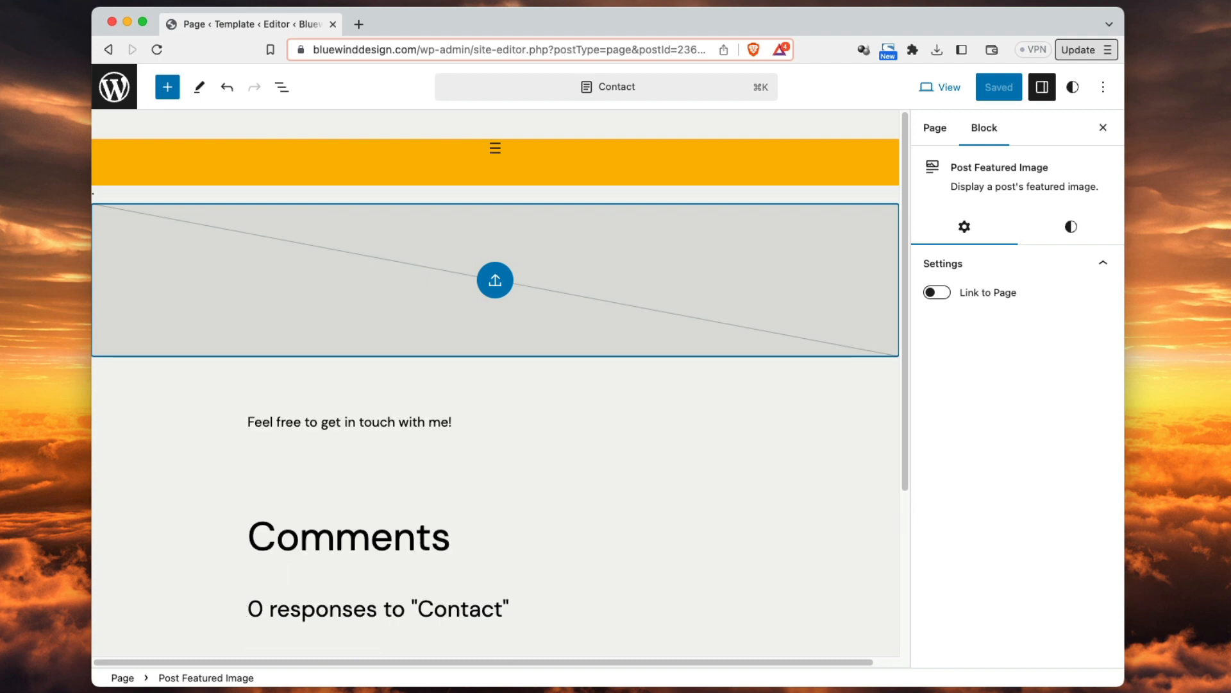
- Add the paragraph "Email and phone number home address etc etc..." below "Feel free to get in touch with me!" on the Contact page
{"action": "scroll", "coordinate": [573, 462], "scroll_direction": "down", "scroll_amount": 1}
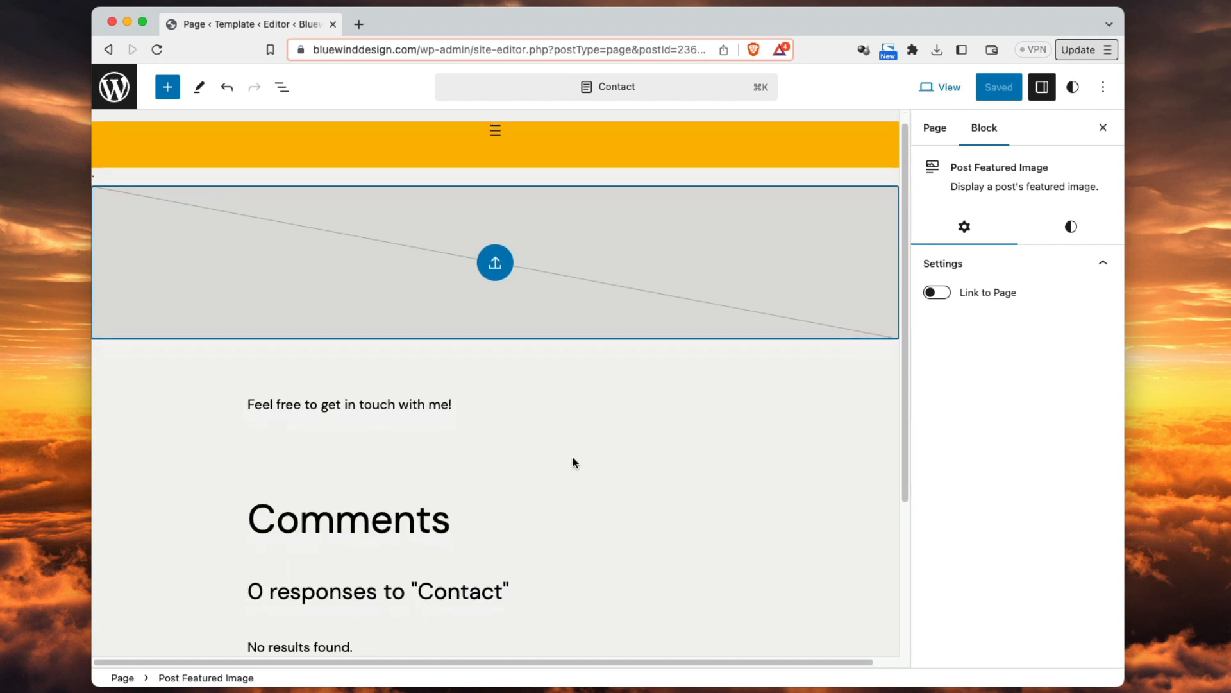
{"action": "left_click", "coordinate": [474, 389]}
{"action": "left_click", "coordinate": [474, 389]}
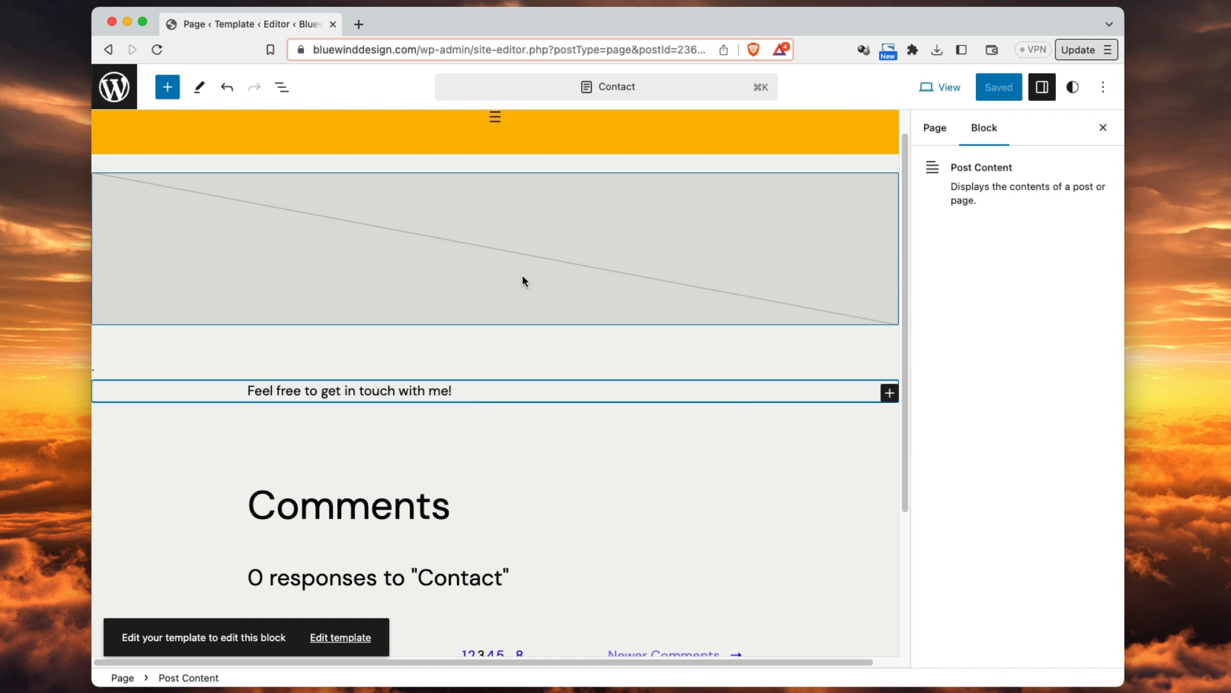
{"action": "left_click", "coordinate": [501, 390]}
{"action": "key", "text": "Return"}
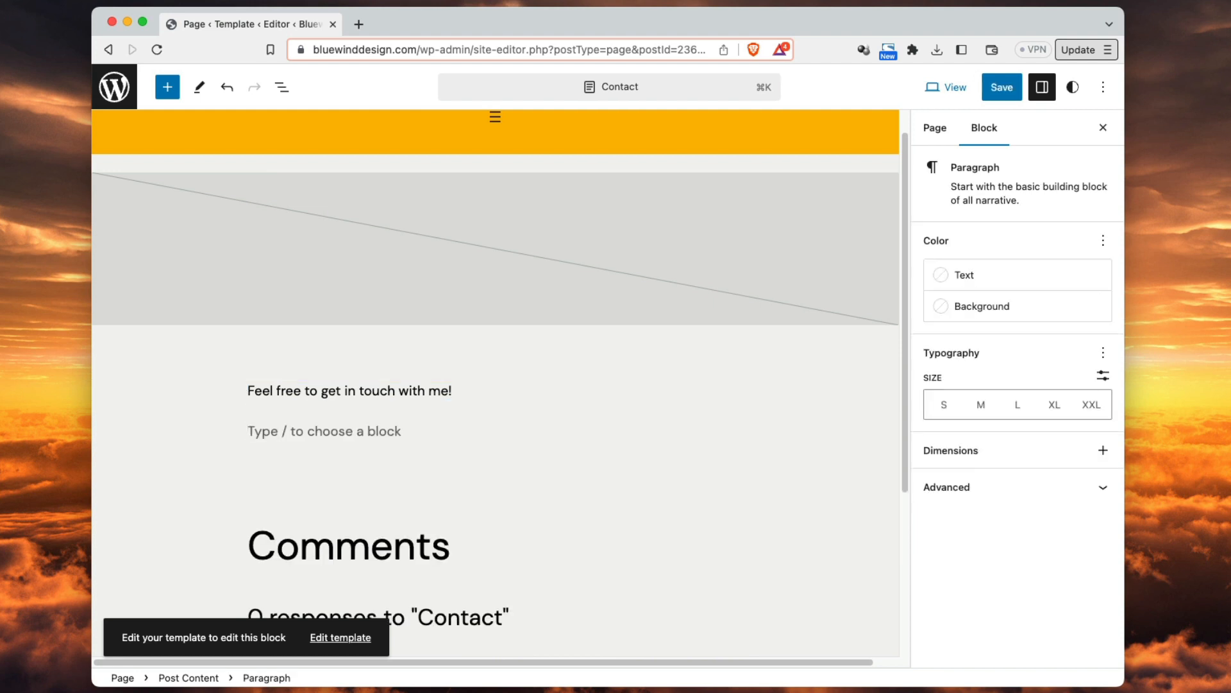
{"action": "type", "text": "Email "}
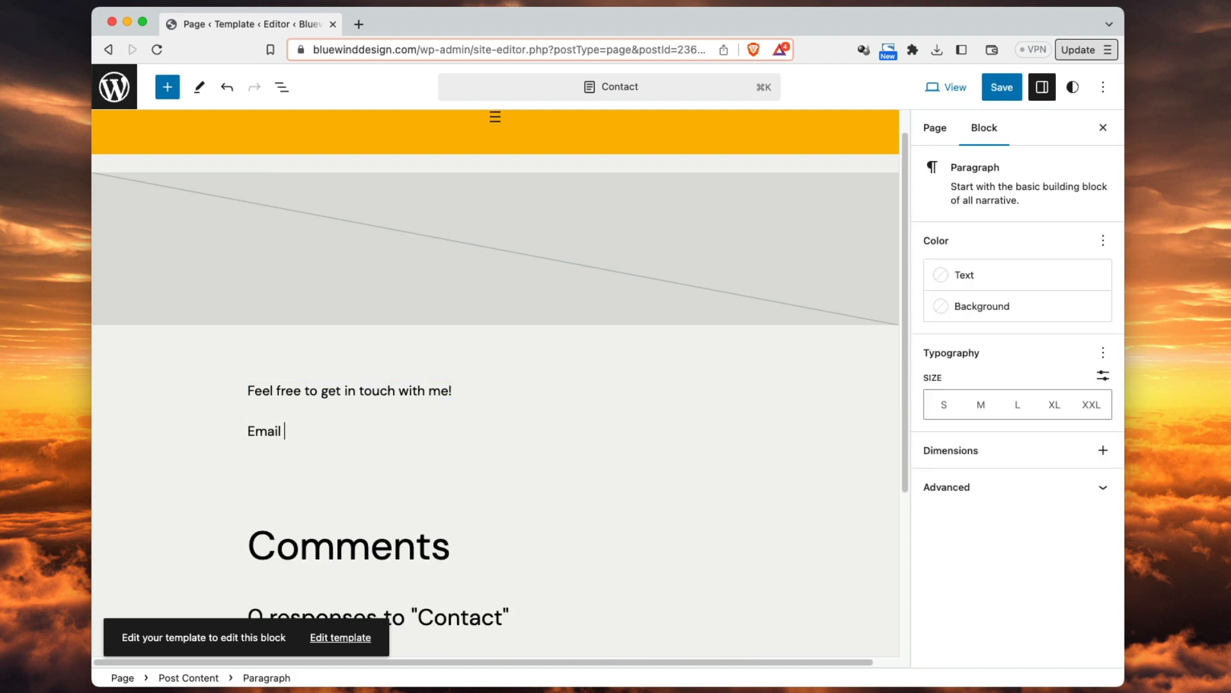
{"action": "type", "text": "and phone numer"}
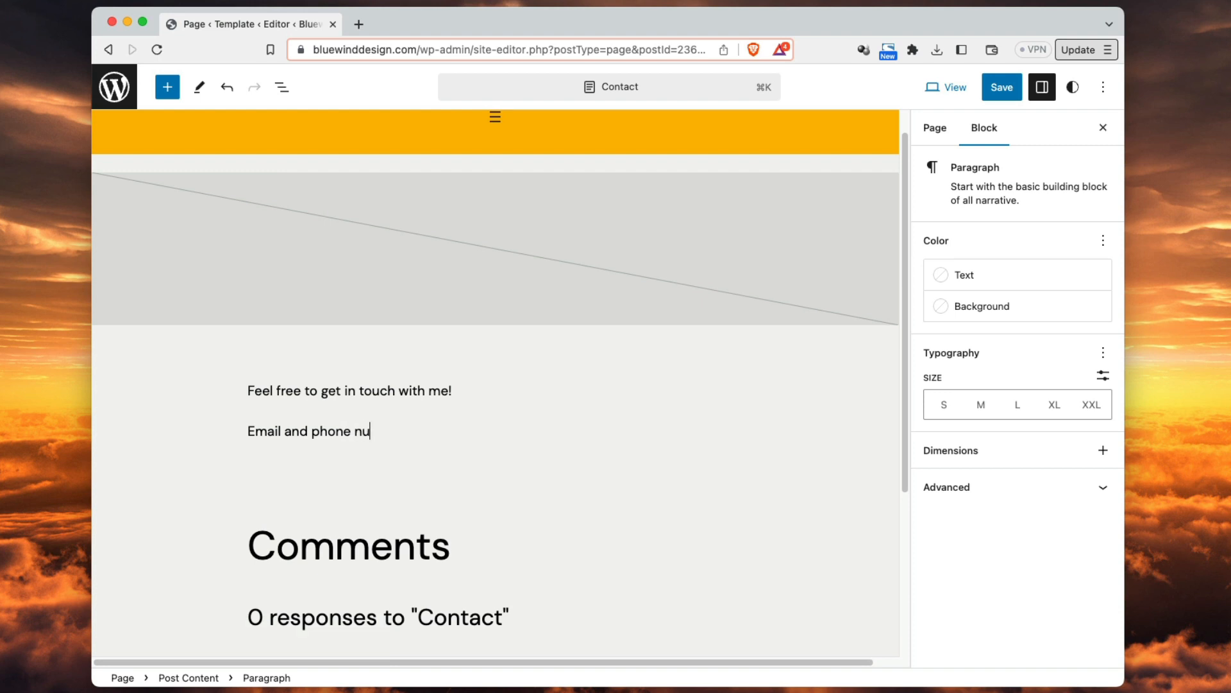
{"action": "key", "text": "BackSpace"}
{"action": "key", "text": "BackSpace"}
{"action": "type", "text": "ber home address"}
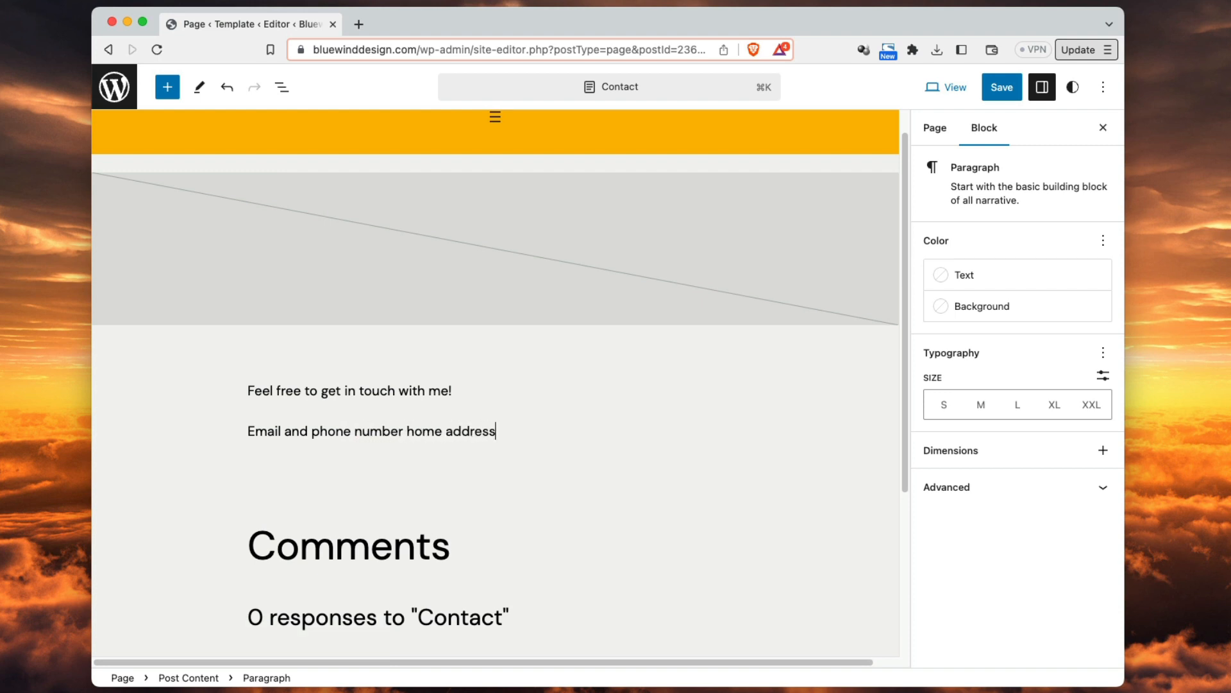
{"action": "type", "text": " etc etc..."}
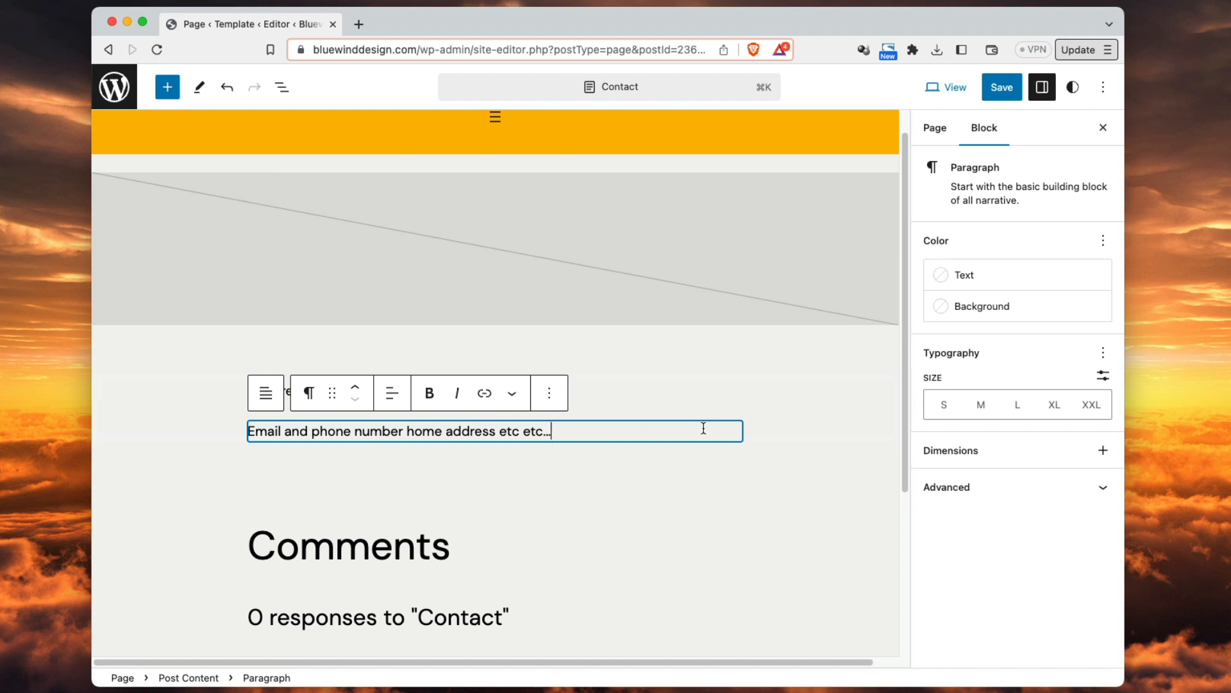
{"action": "left_click", "coordinate": [801, 463]}
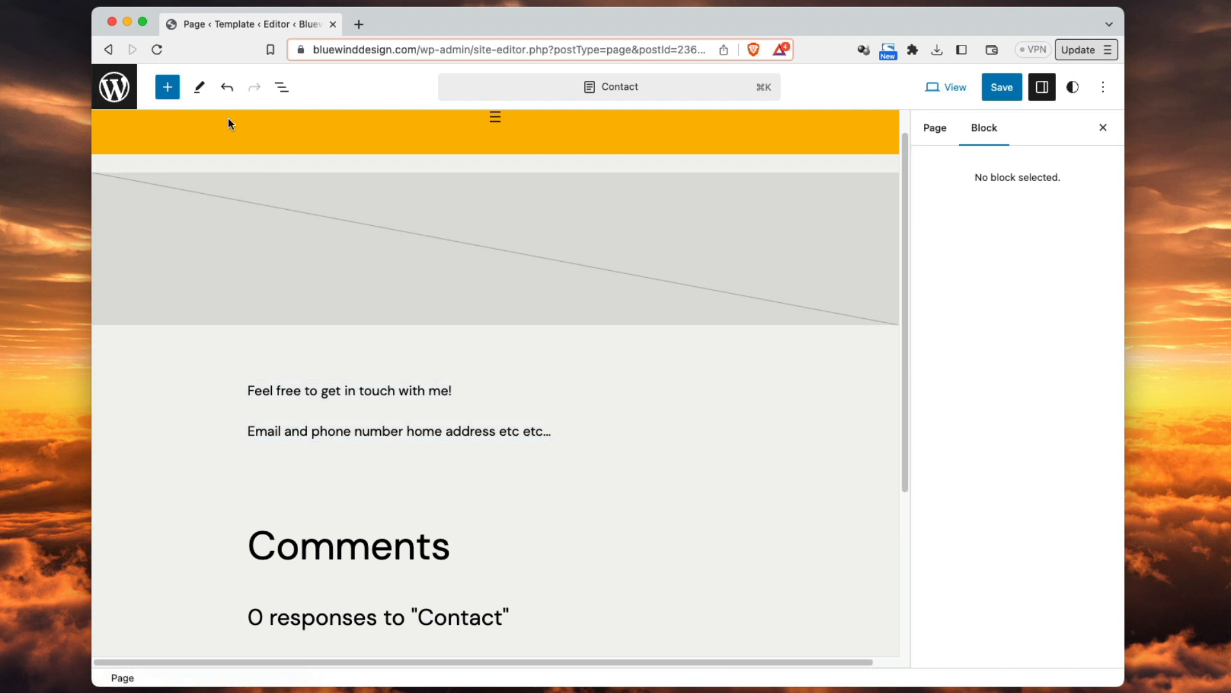
- Return to the site's Pages list and create a new draft page titled "Portfolio"
{"action": "left_click", "coordinate": [125, 94]}
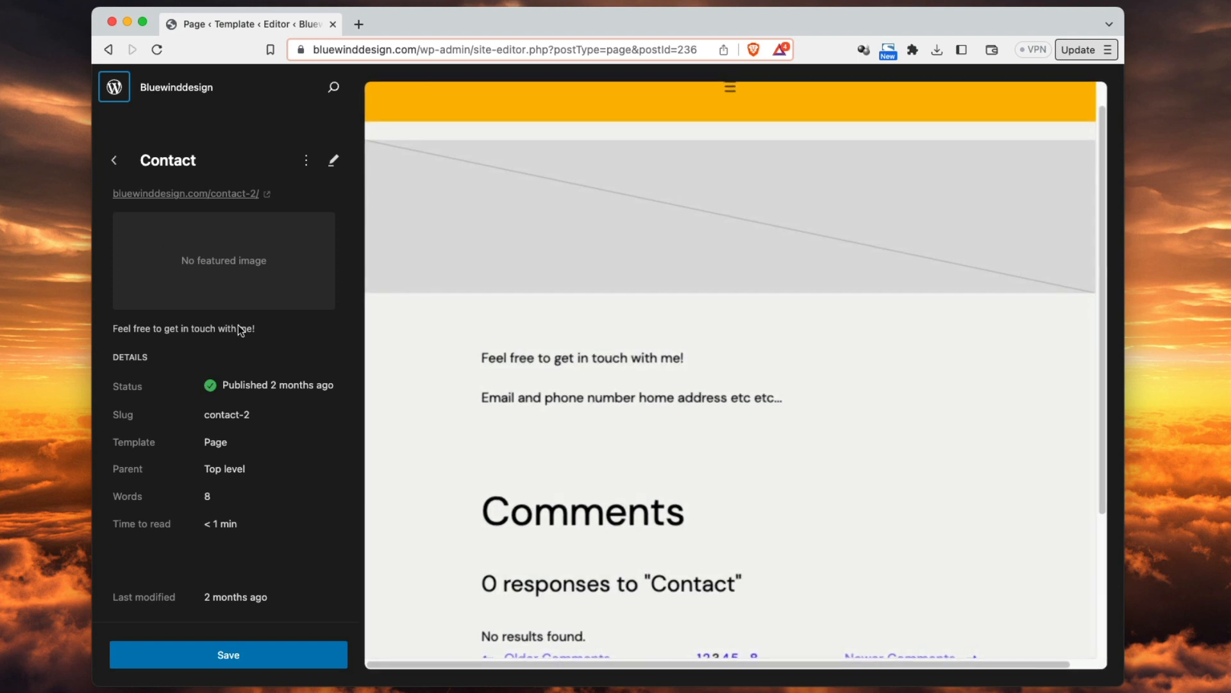
{"action": "left_click", "coordinate": [114, 161]}
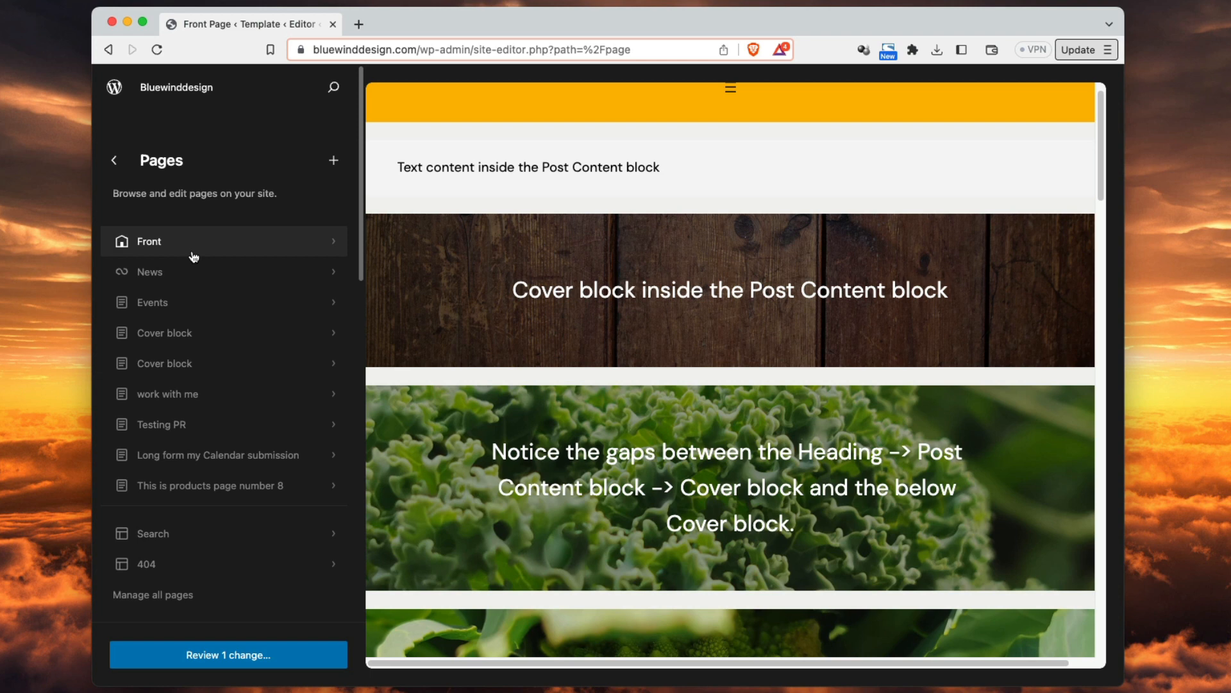
{"action": "left_click", "coordinate": [334, 160]}
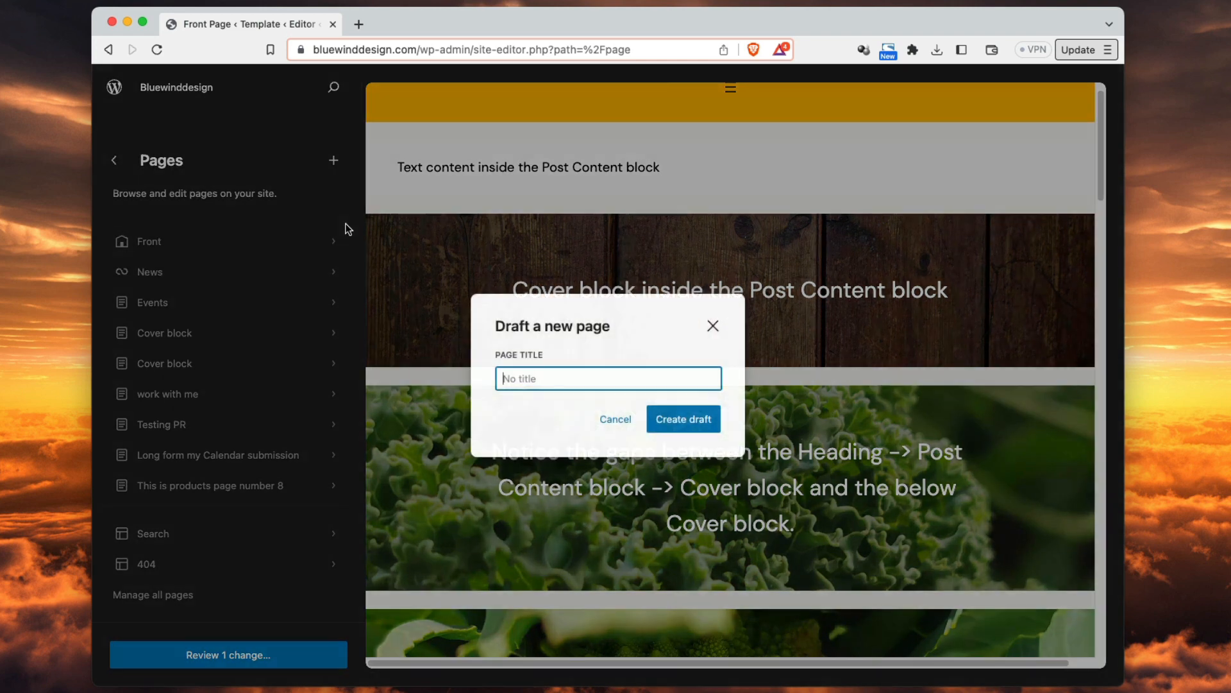
{"action": "left_click", "coordinate": [547, 374]}
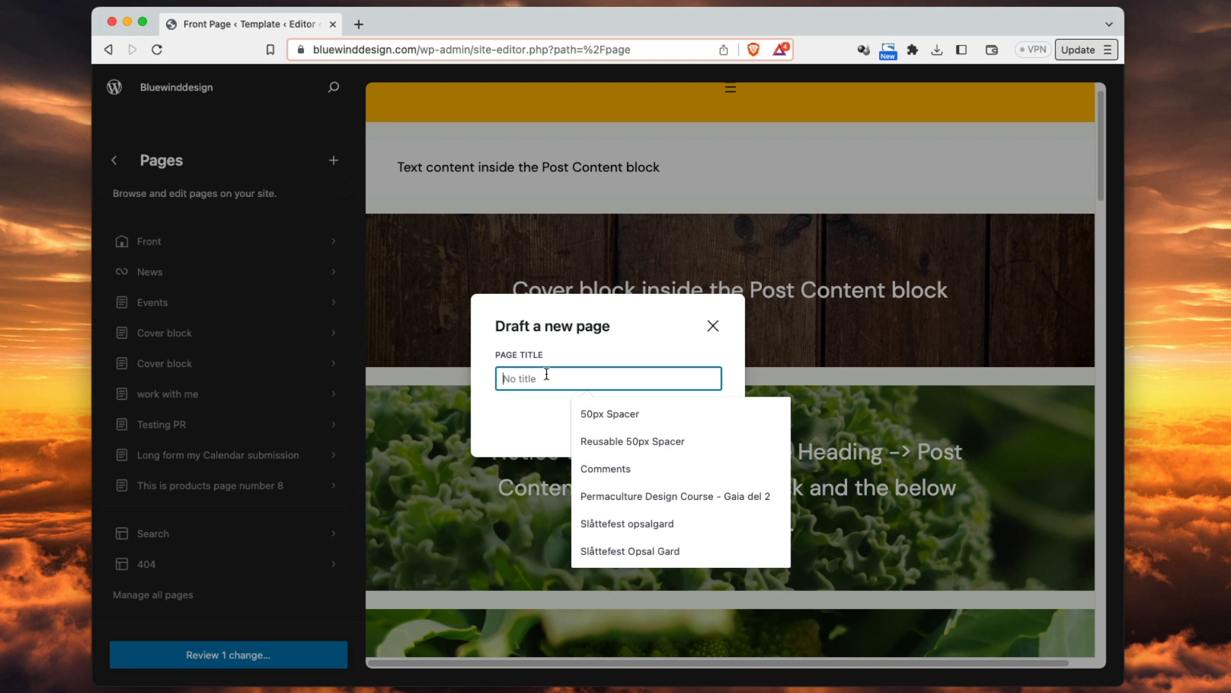
{"action": "type", "text": "Portfolio"}
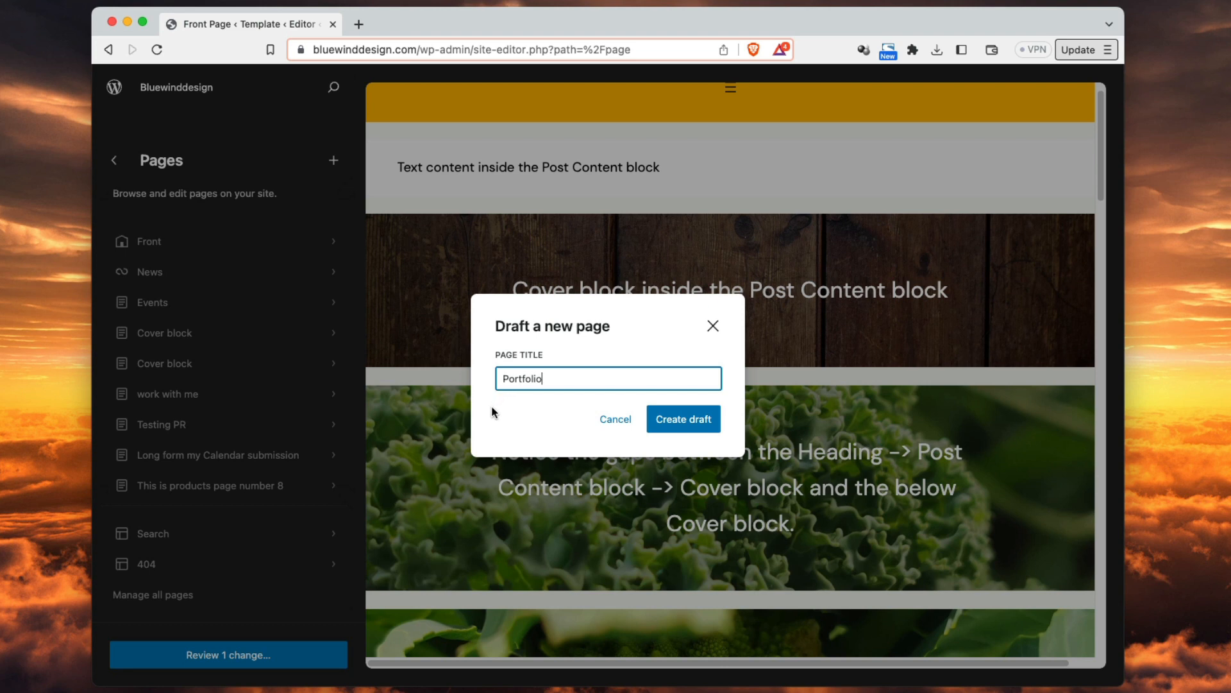
{"action": "left_click", "coordinate": [651, 422]}
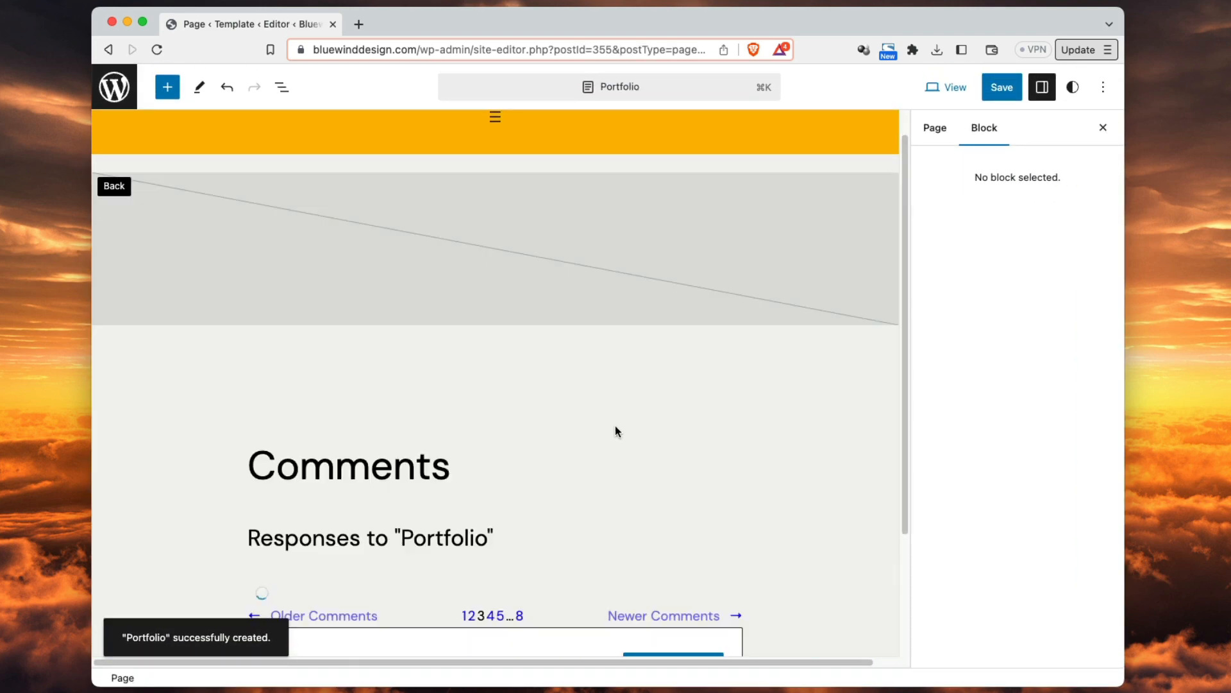
- Examine the Portfolio page's layout, its featured image placeholder, empty content area and page settings for a place to add content
{"action": "scroll", "coordinate": [614, 427], "scroll_direction": "down", "scroll_amount": 5}
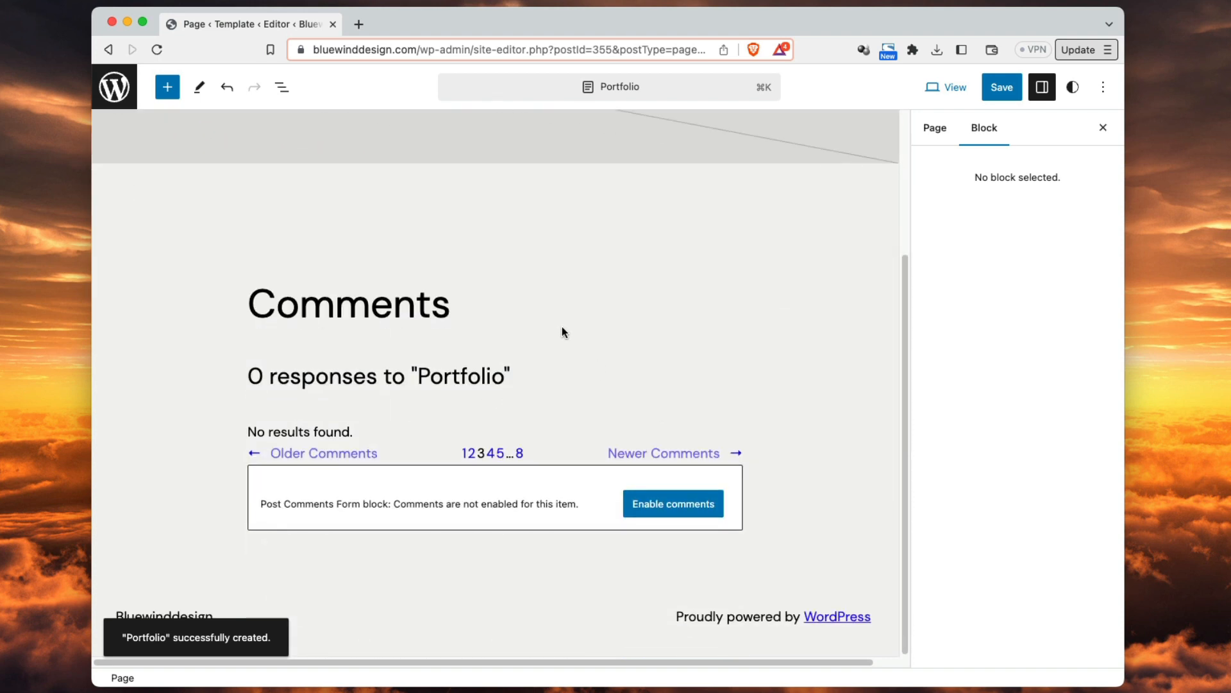
{"action": "scroll", "coordinate": [638, 311], "scroll_direction": "up", "scroll_amount": 6}
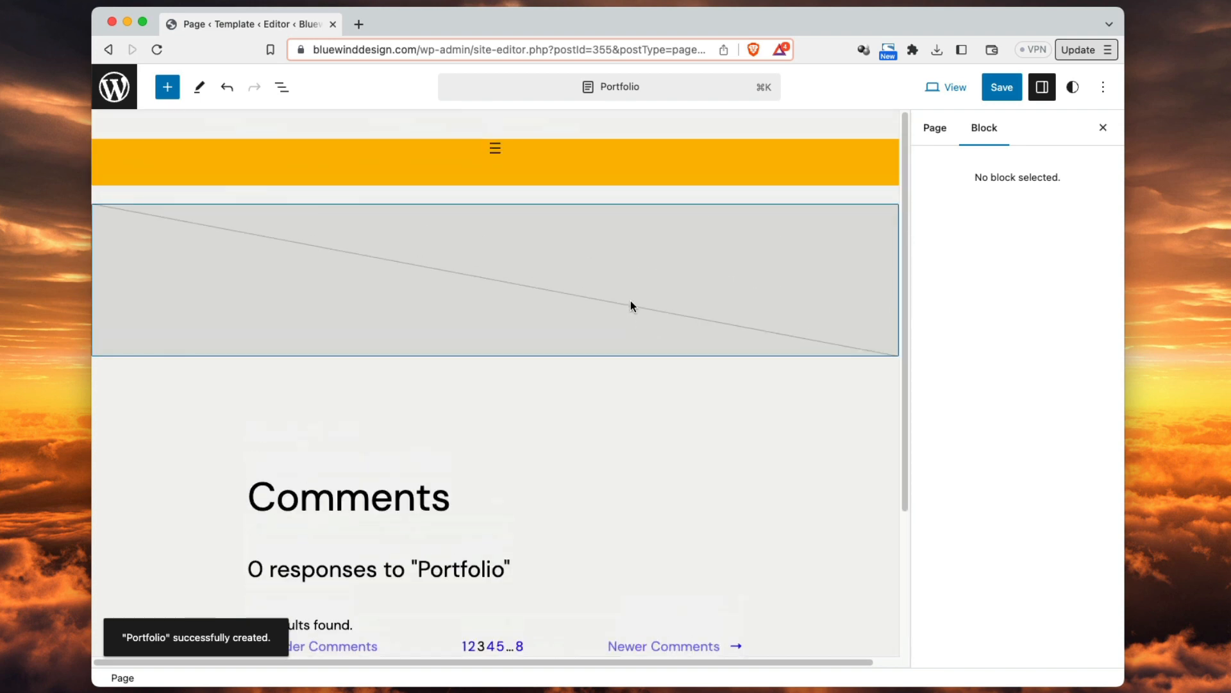
{"action": "left_click", "coordinate": [620, 284]}
{"action": "left_click", "coordinate": [509, 401]}
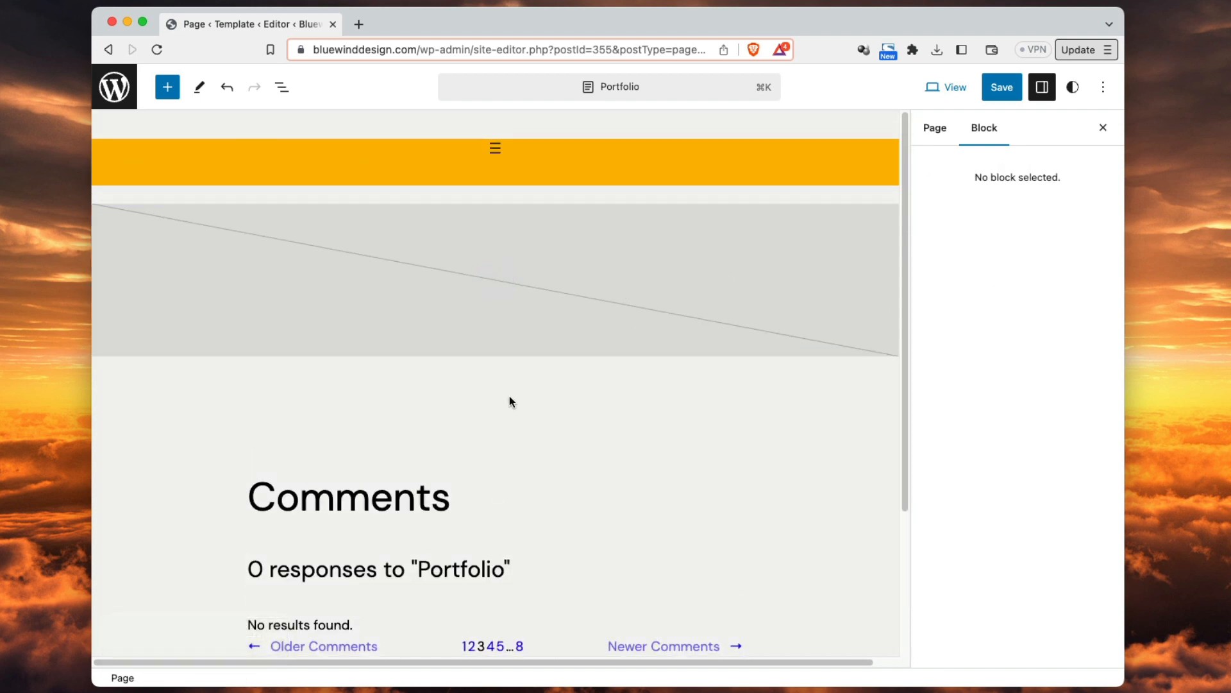
{"action": "left_click", "coordinate": [654, 269]}
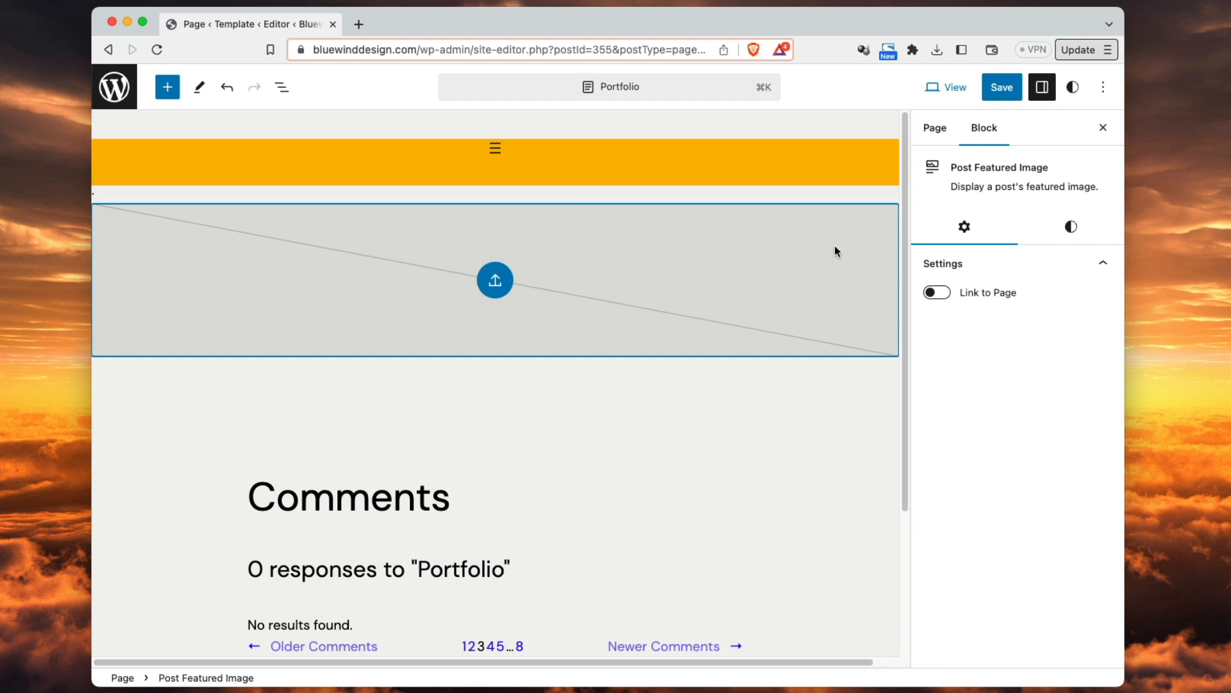
{"action": "left_click", "coordinate": [936, 130]}
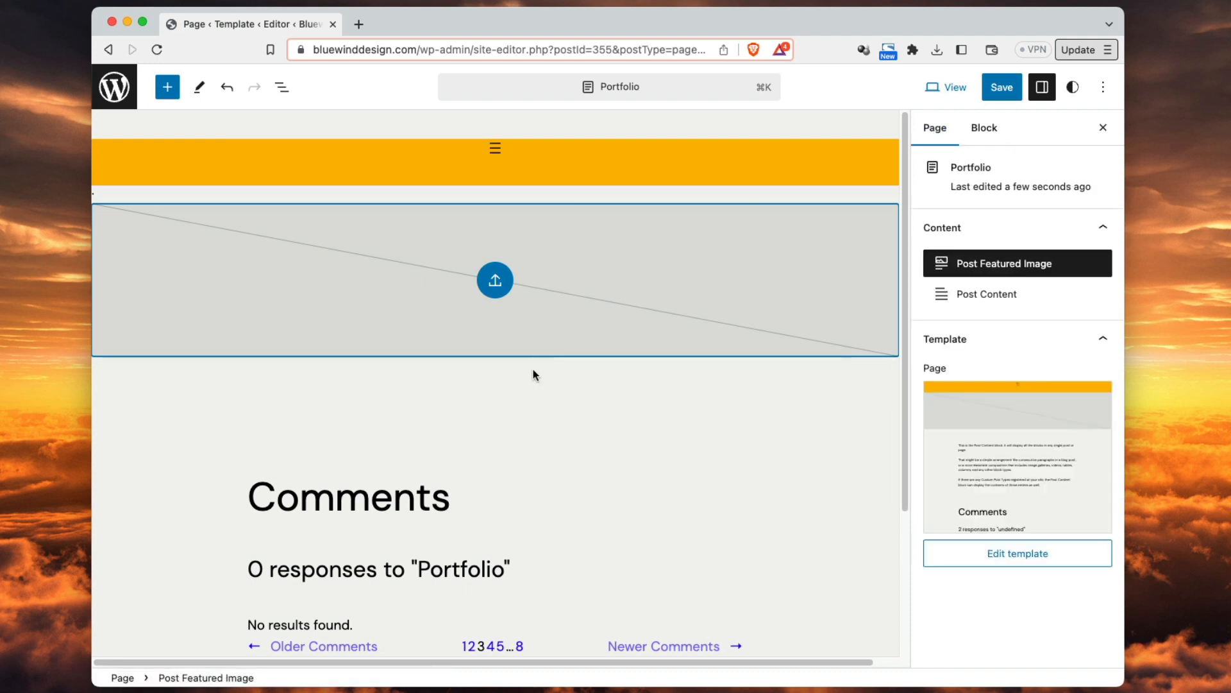
{"action": "left_click", "coordinate": [493, 393]}
{"action": "left_click", "coordinate": [523, 257]}
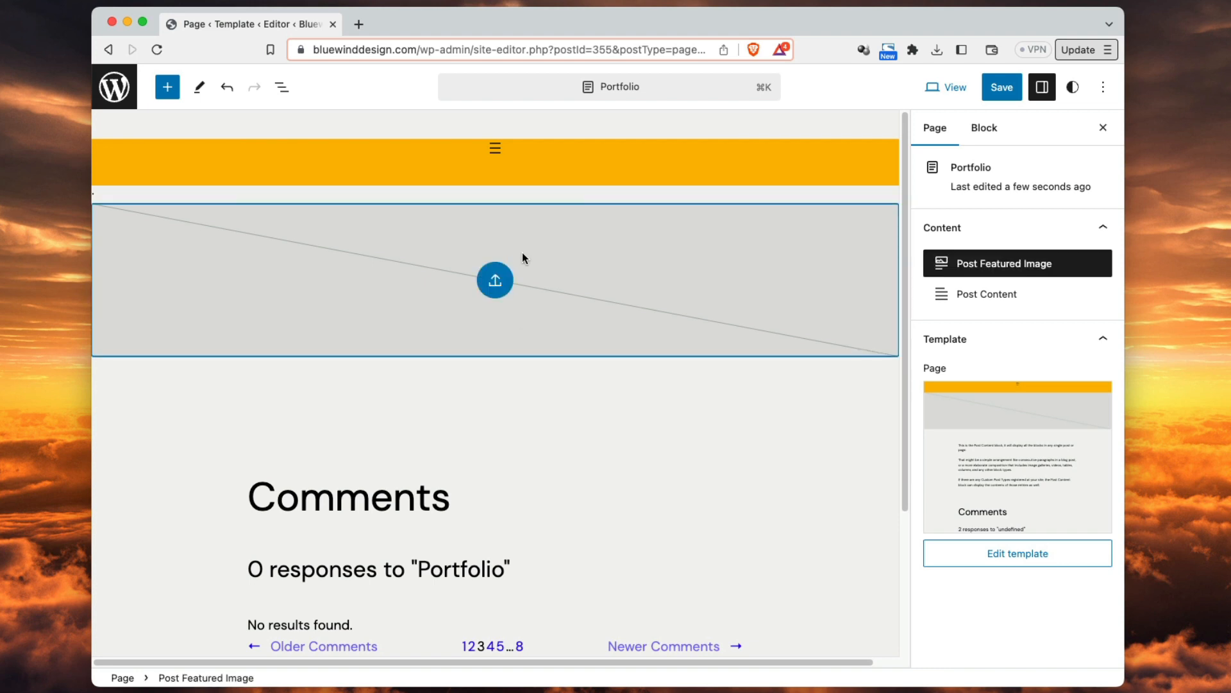
{"action": "left_click", "coordinate": [485, 393]}
{"action": "scroll", "coordinate": [486, 516], "scroll_direction": "down", "scroll_amount": 3}
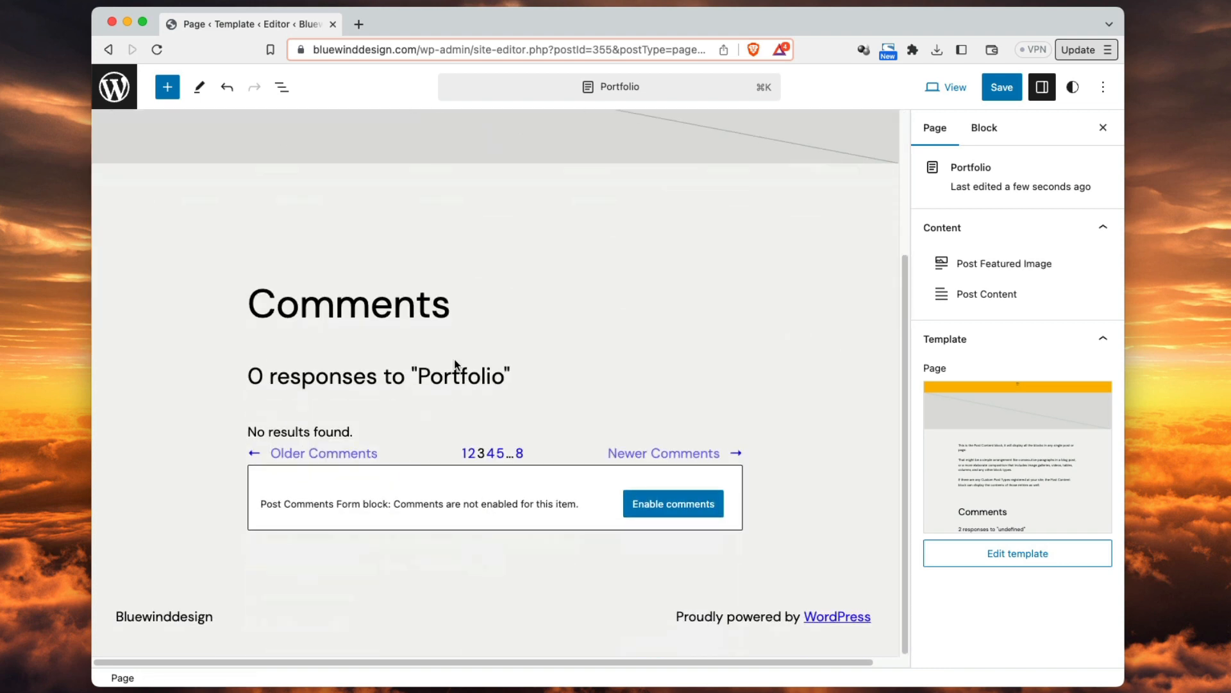
{"action": "scroll", "coordinate": [550, 294], "scroll_direction": "up", "scroll_amount": 3}
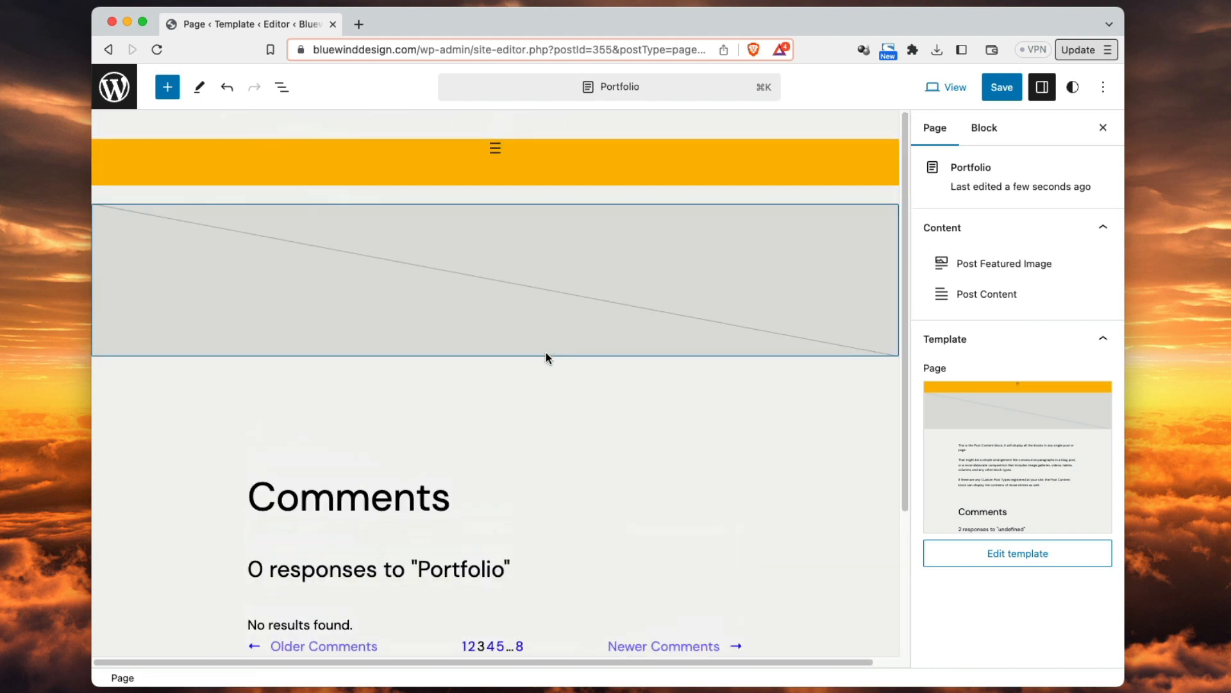
- Check the Portfolio page's featured image area, empty space above Comments and block list for a place to insert content
{"action": "left_click", "coordinate": [518, 247]}
{"action": "left_click", "coordinate": [531, 200]}
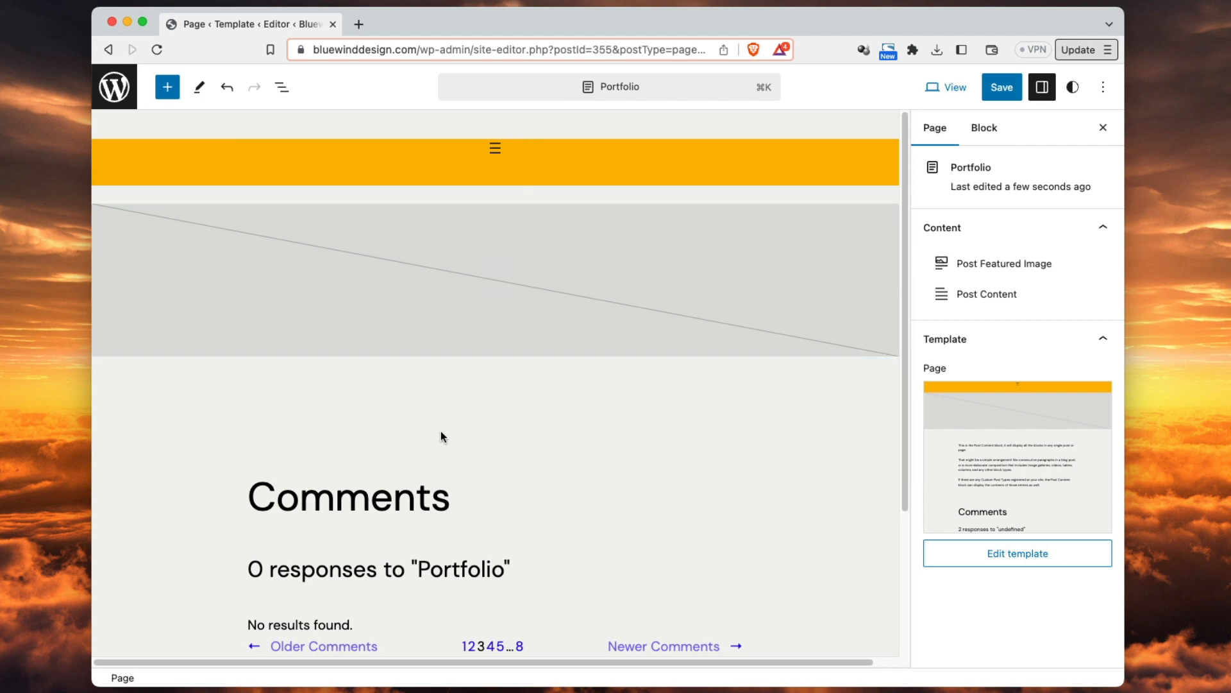
{"action": "left_click", "coordinate": [489, 289]}
{"action": "left_click", "coordinate": [475, 402]}
{"action": "left_click", "coordinate": [281, 88]}
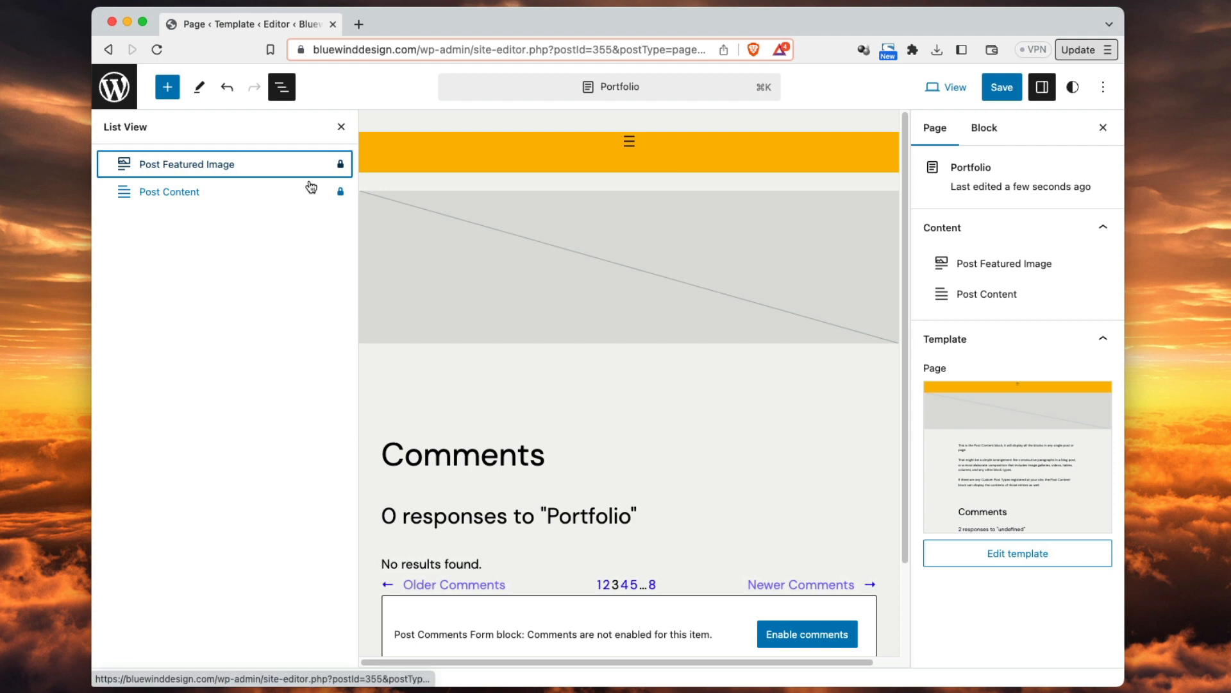
{"action": "left_click", "coordinate": [341, 130]}
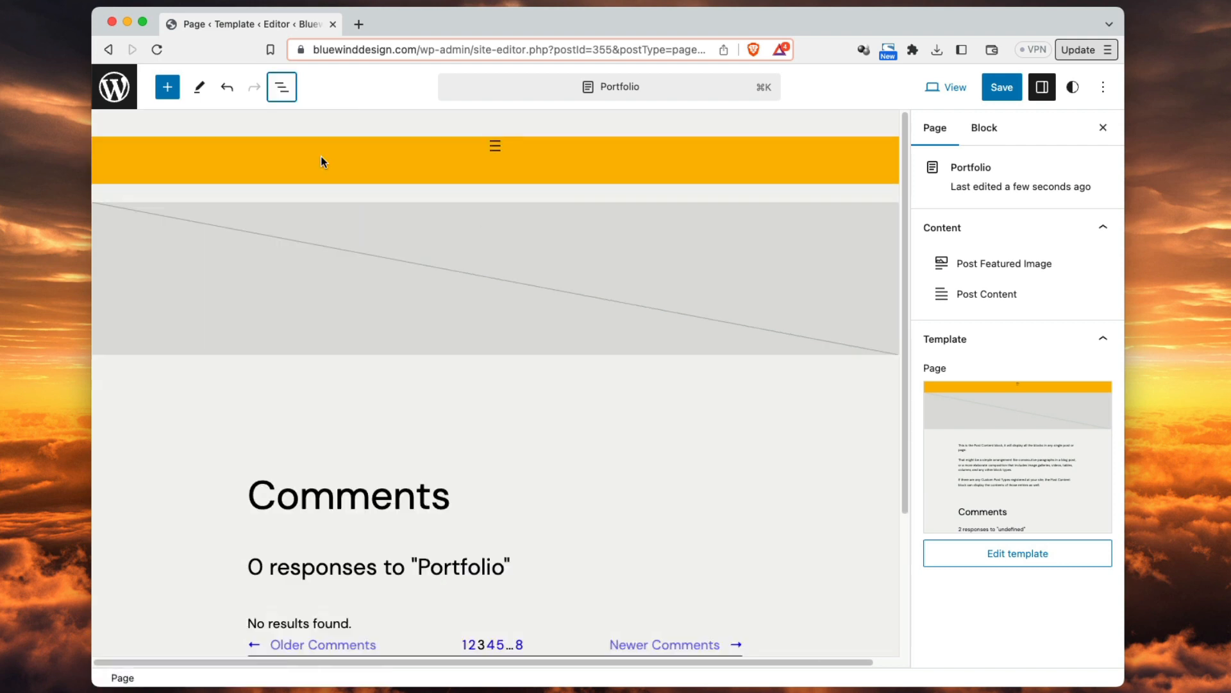
{"action": "left_click", "coordinate": [499, 260]}
{"action": "left_click", "coordinate": [521, 431]}
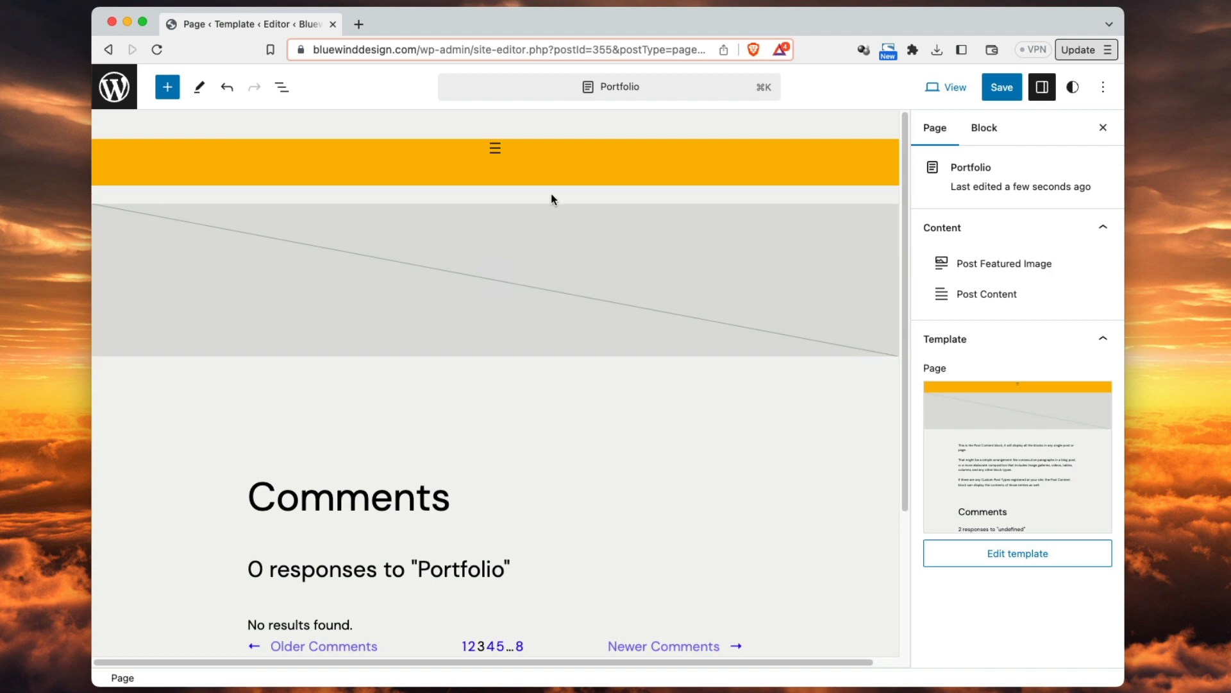
- Select the Portfolio page's Post Content block from the List View and check whether its lock offers any options
{"action": "left_click", "coordinate": [279, 92]}
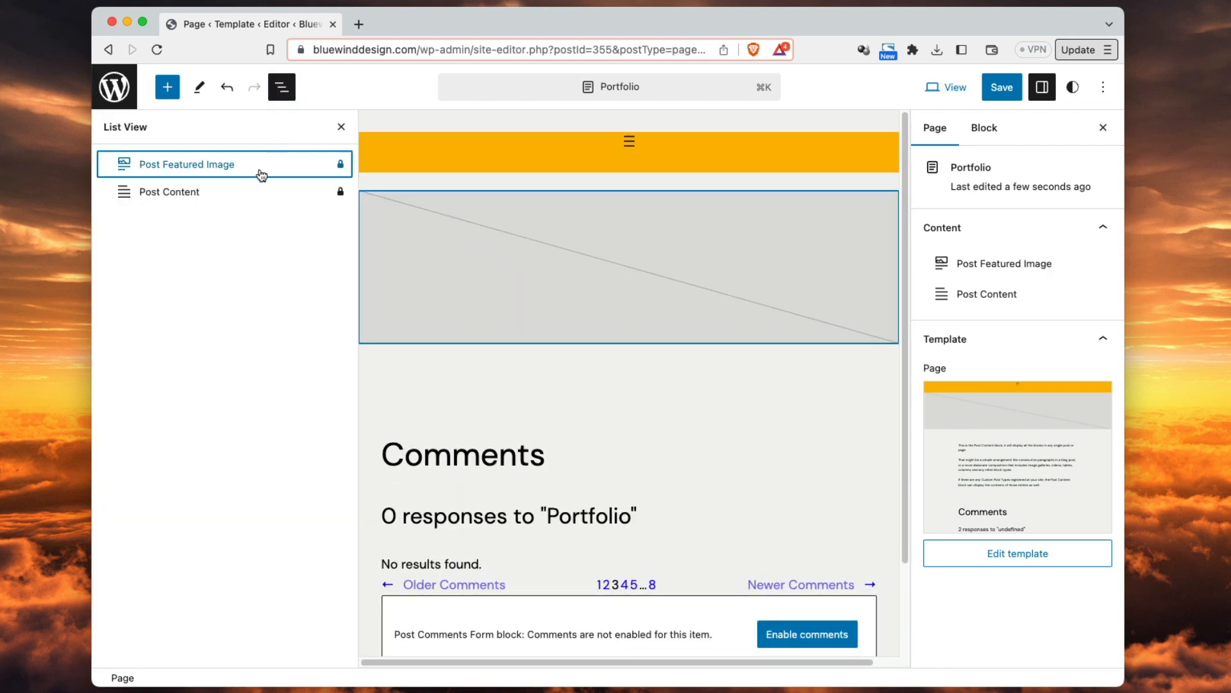
{"action": "left_click", "coordinate": [340, 194]}
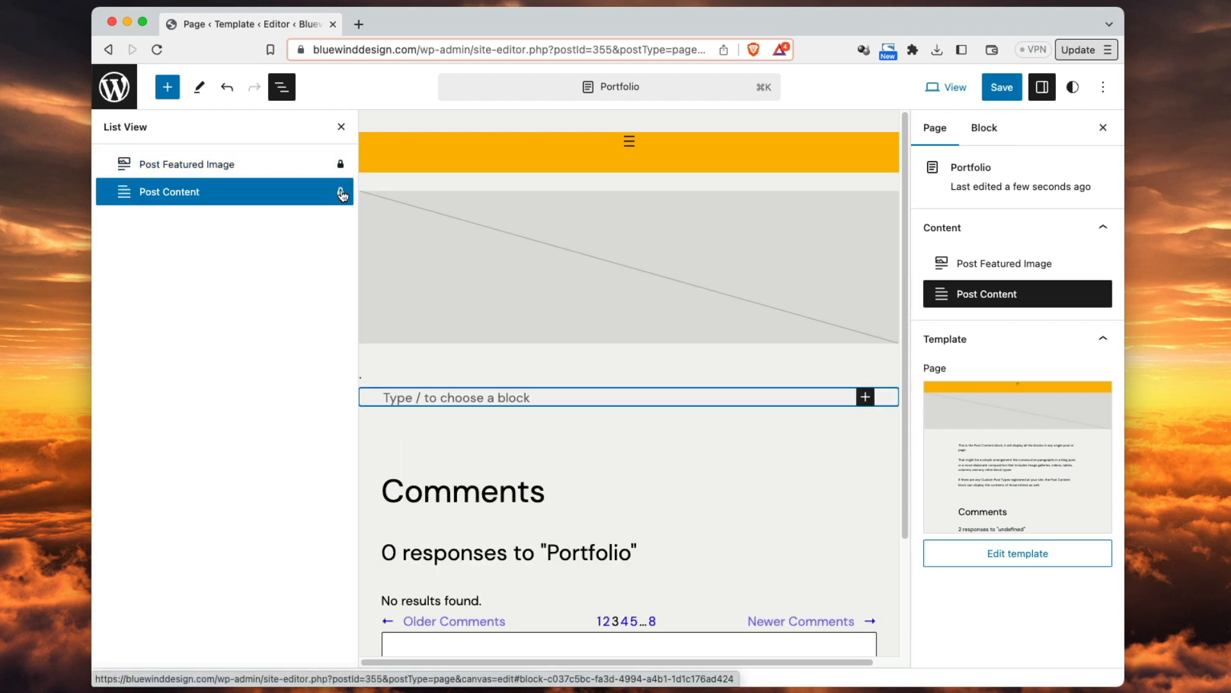
{"action": "right_click", "coordinate": [340, 193]}
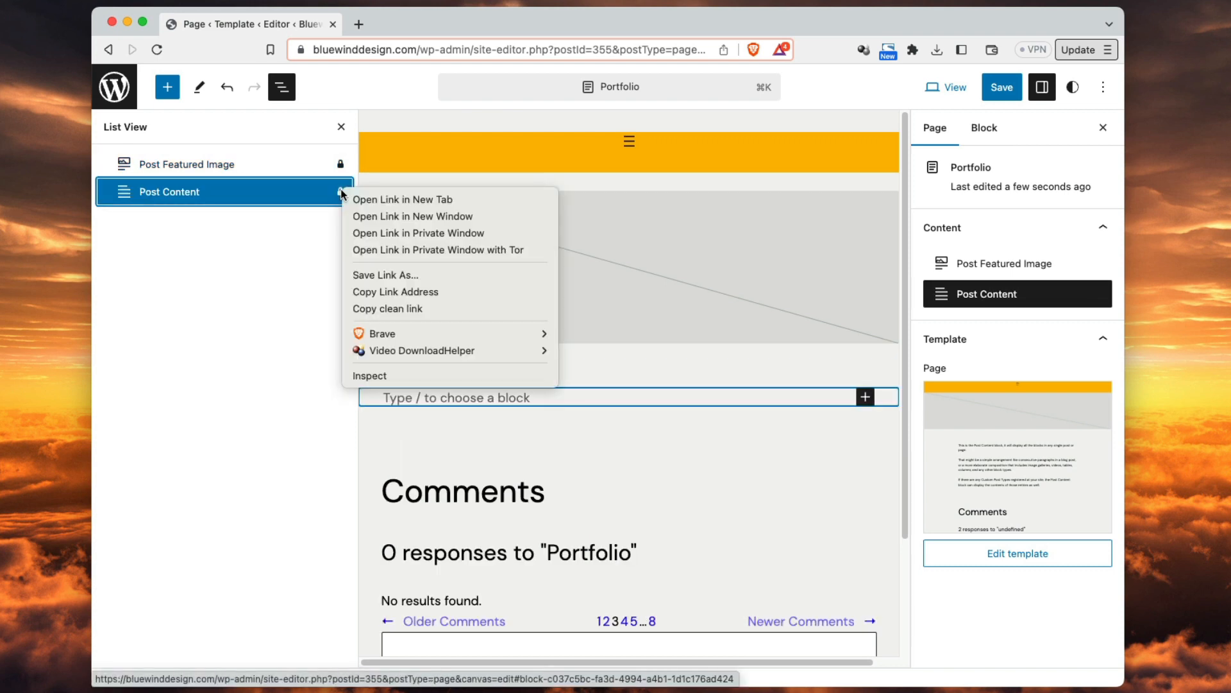
{"action": "left_click", "coordinate": [316, 200]}
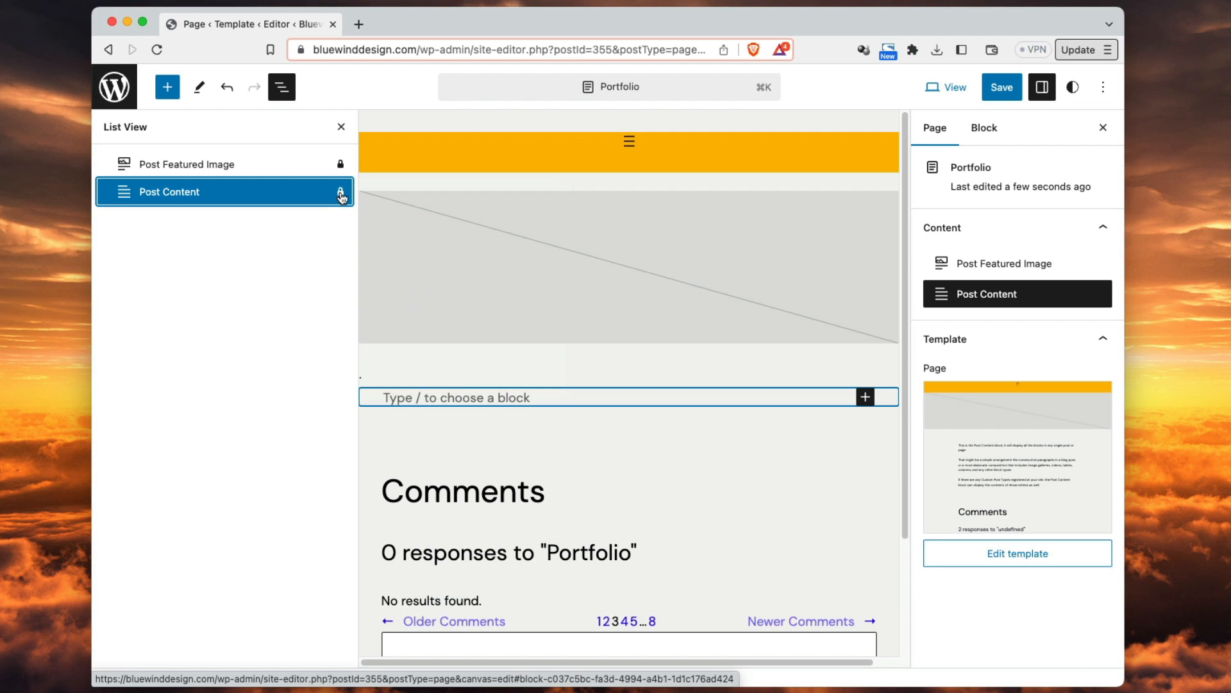
{"action": "left_click", "coordinate": [282, 87]}
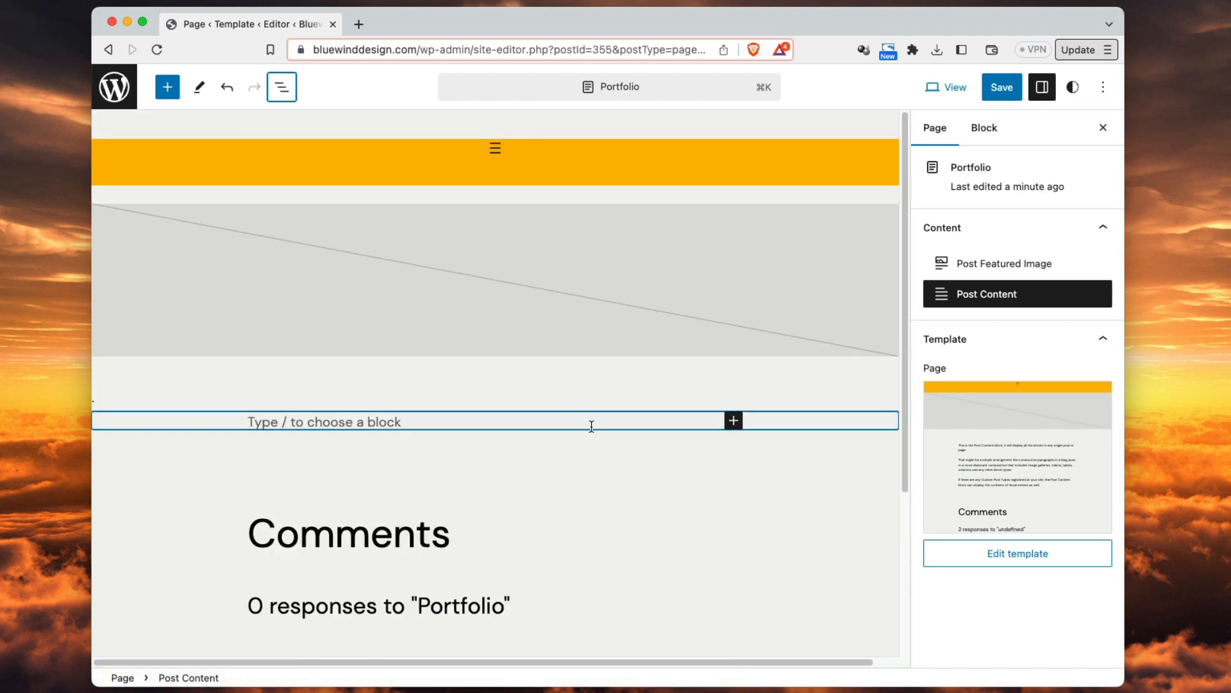
- Review the empty paragraph placeholder and the Comments section on the Portfolio page, and deselect the Post Content block
{"action": "scroll", "coordinate": [581, 424], "scroll_direction": "down", "scroll_amount": 1}
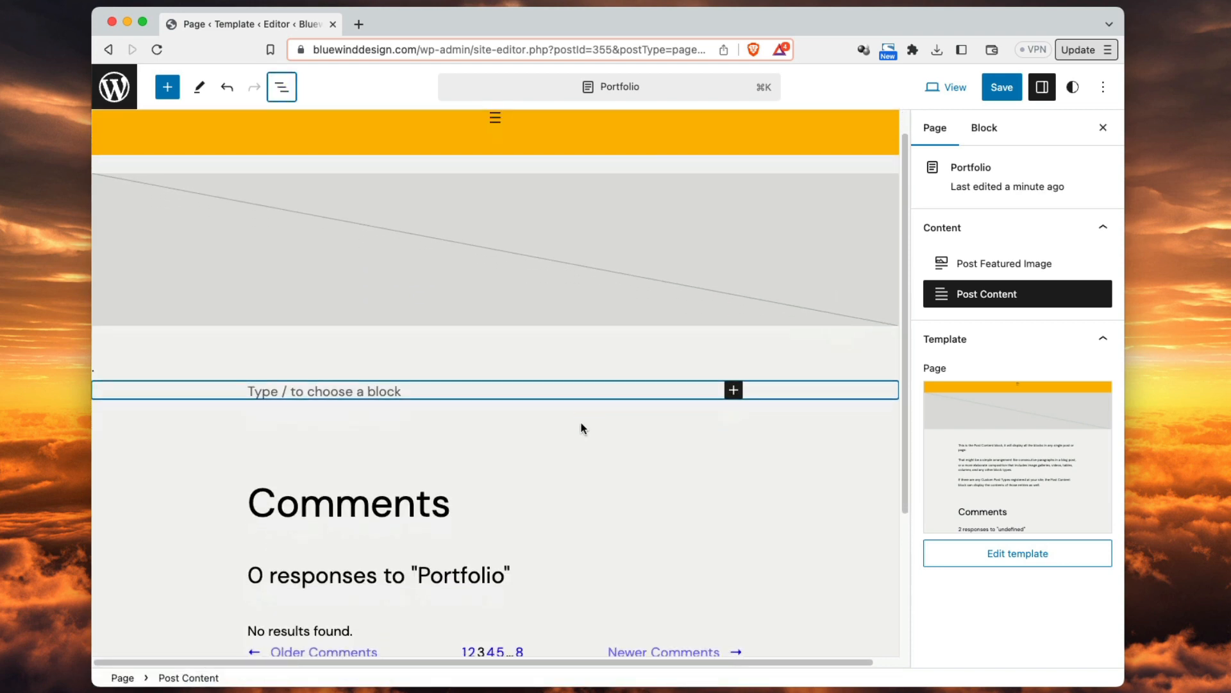
{"action": "scroll", "coordinate": [581, 427], "scroll_direction": "down", "scroll_amount": 3}
{"action": "scroll", "coordinate": [581, 429], "scroll_direction": "up", "scroll_amount": 2}
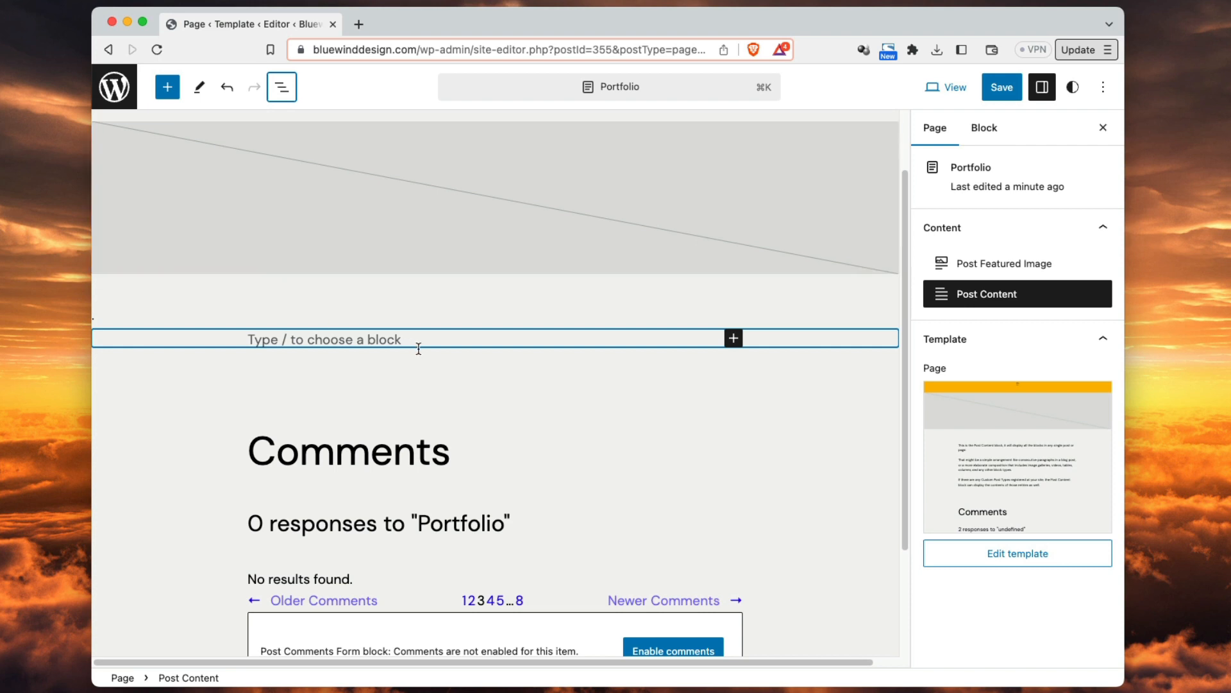
{"action": "left_click", "coordinate": [621, 384]}
{"action": "scroll", "coordinate": [620, 378], "scroll_direction": "up", "scroll_amount": 3}
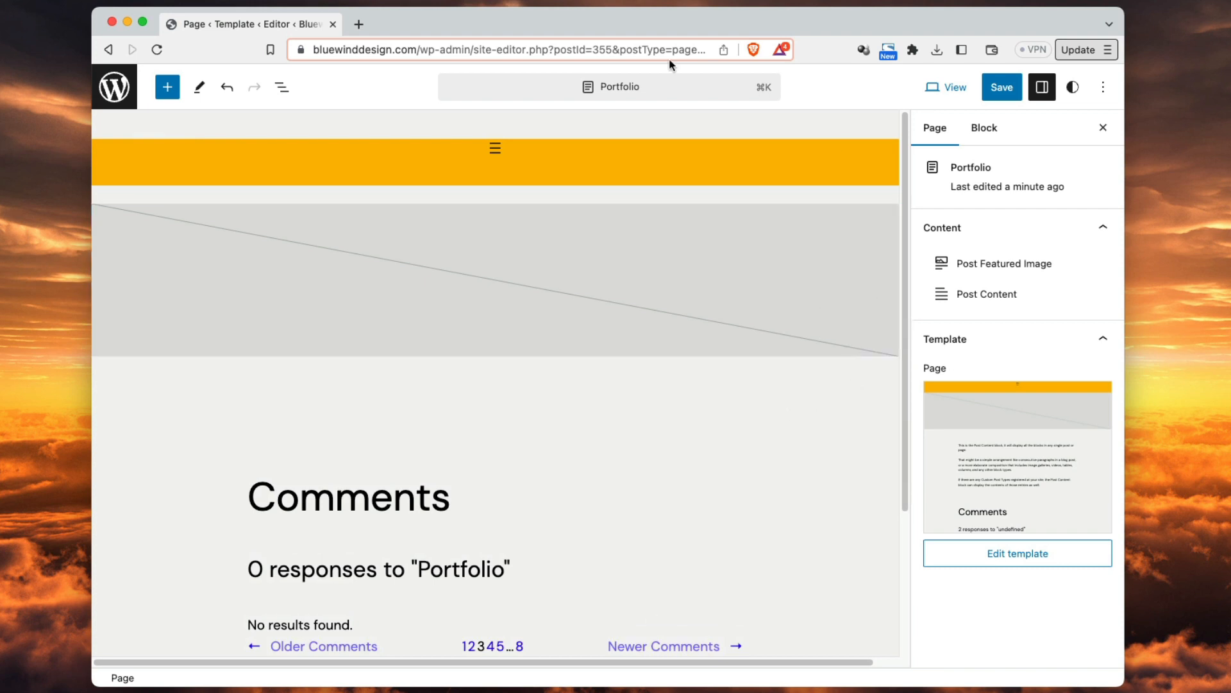
- Leave the Portfolio page and the site editor for the WordPress dashboard, discarding the unsaved change
{"action": "left_click", "coordinate": [114, 87]}
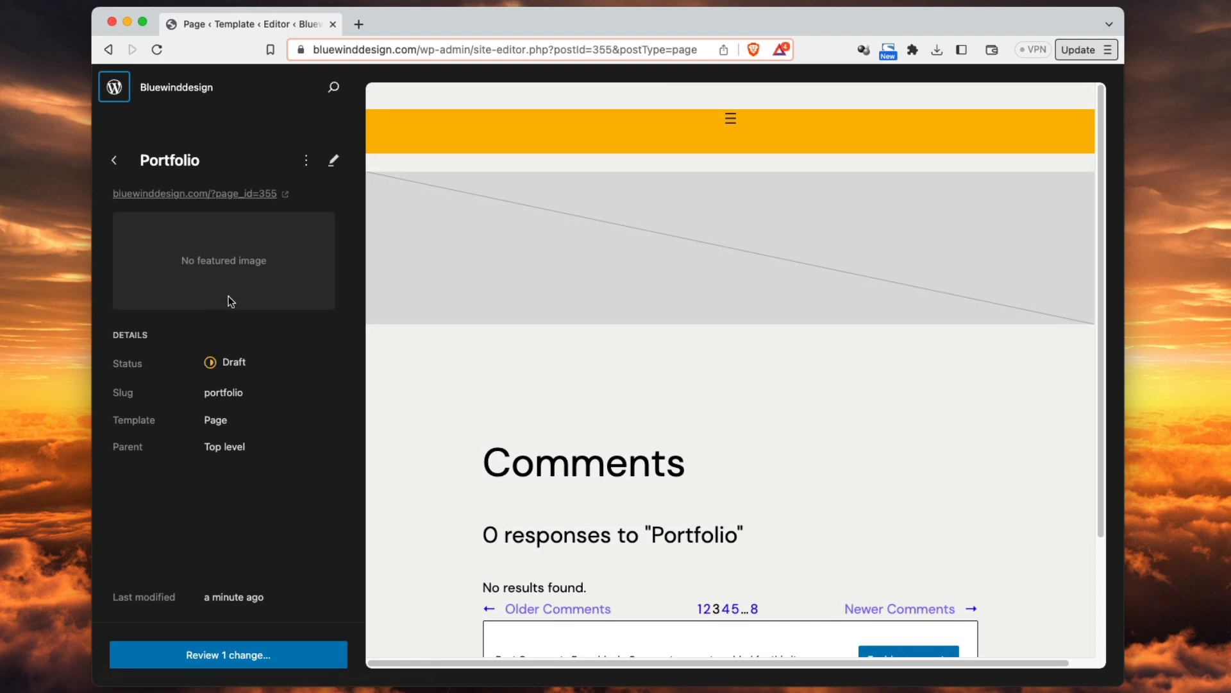
{"action": "left_click", "coordinate": [232, 362]}
{"action": "left_click", "coordinate": [115, 160]}
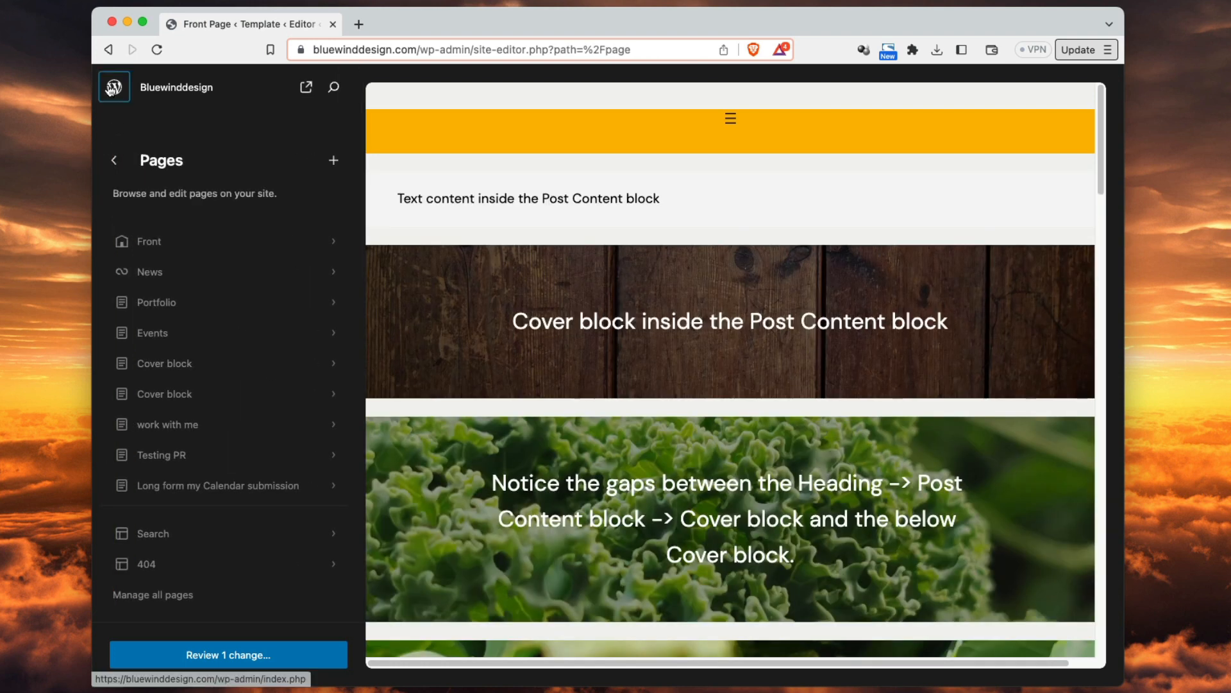
{"action": "left_click", "coordinate": [124, 96]}
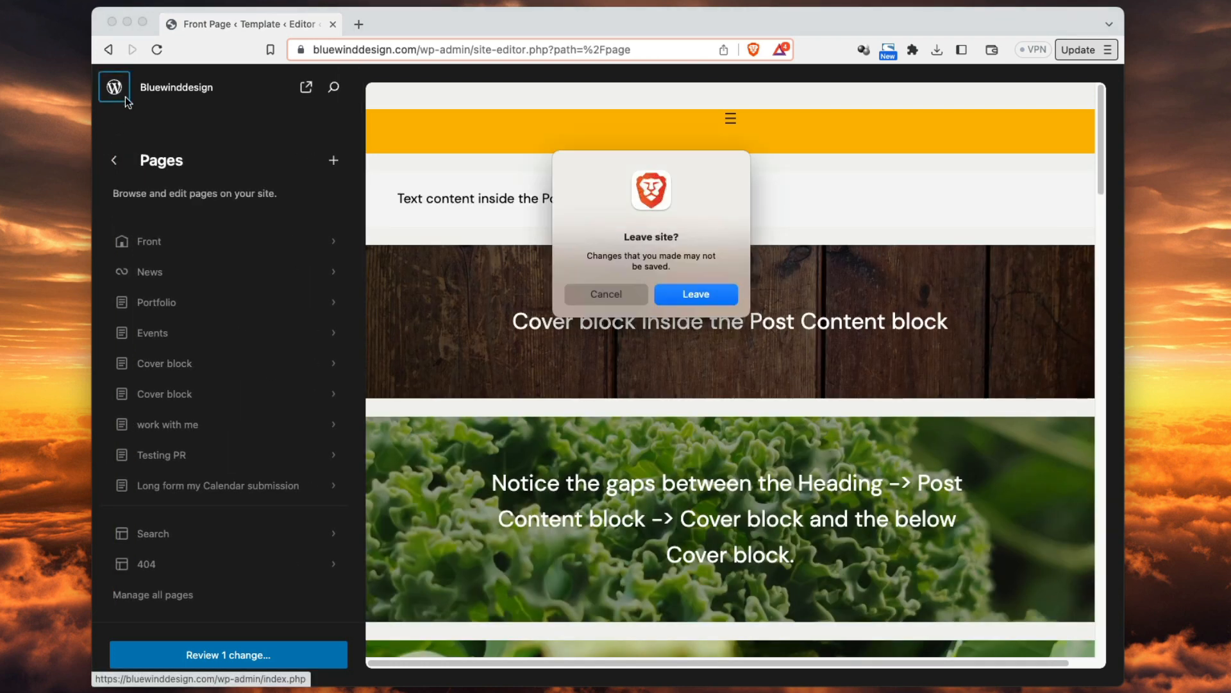
{"action": "left_click", "coordinate": [707, 292]}
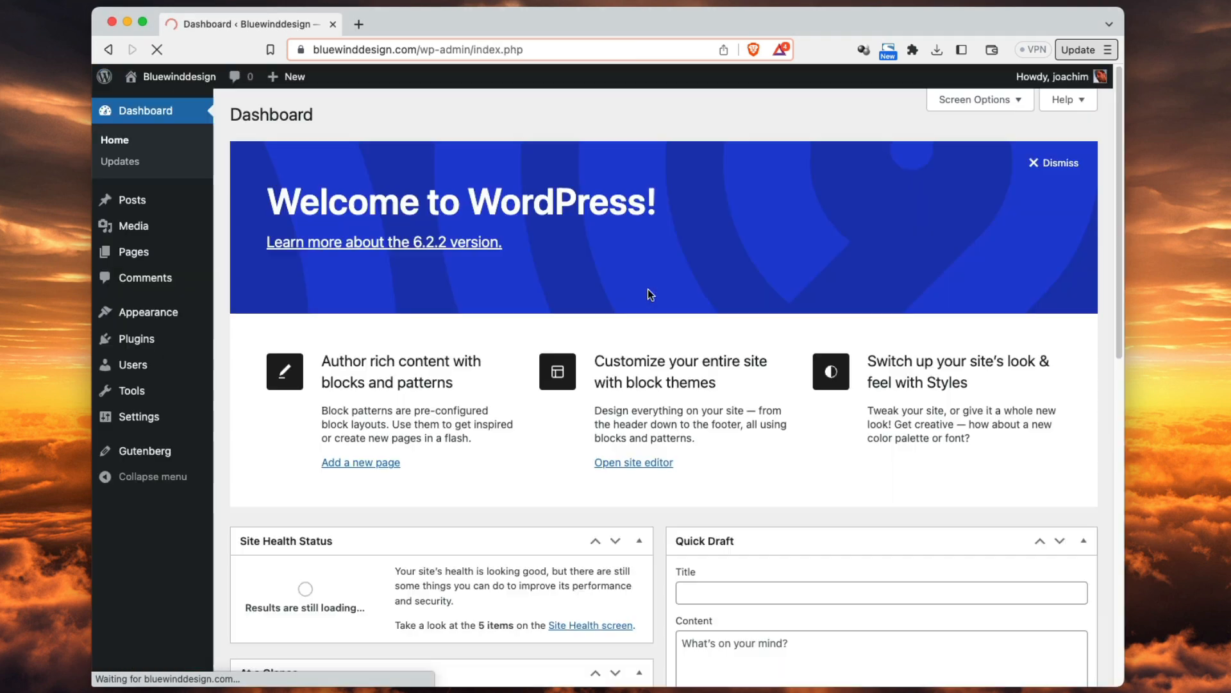
- Open the dashboard's list of all pages and filter it to drafts
{"action": "mouse_move", "coordinate": [148, 251]}
{"action": "left_click", "coordinate": [242, 251]}
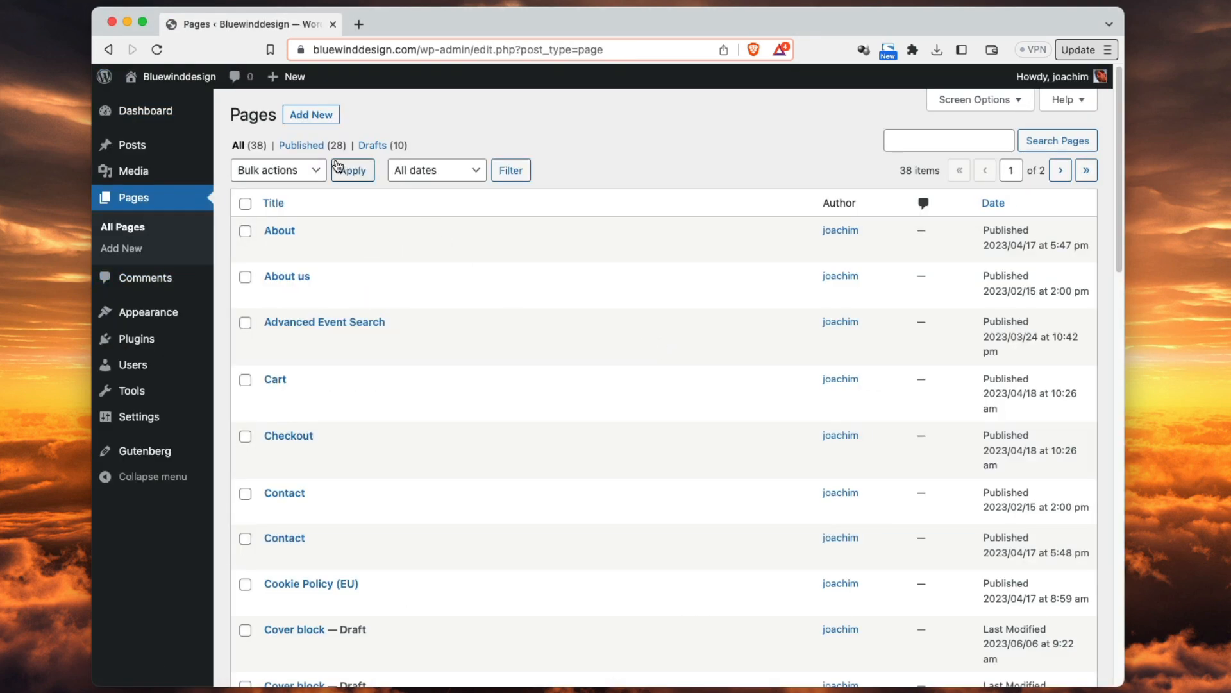
{"action": "left_click", "coordinate": [370, 146]}
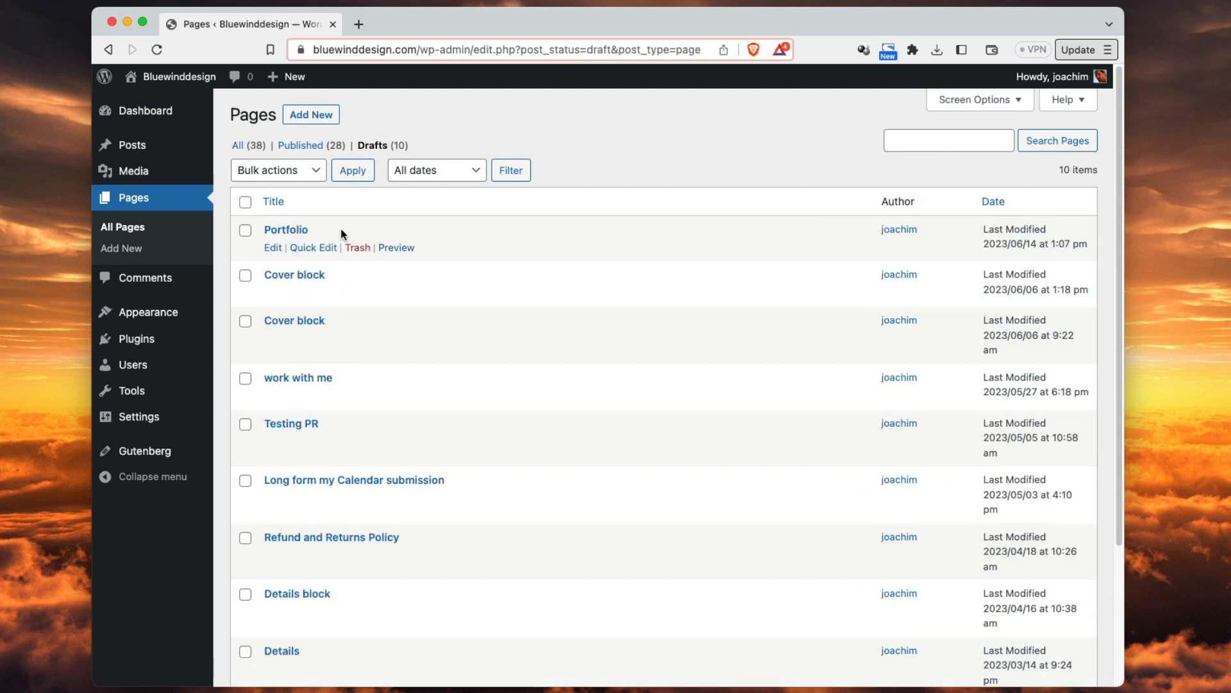
- Quick-edit the Portfolio draft to set its status to Published and update the page
{"action": "left_click", "coordinate": [306, 248]}
{"action": "left_click", "coordinate": [813, 365]}
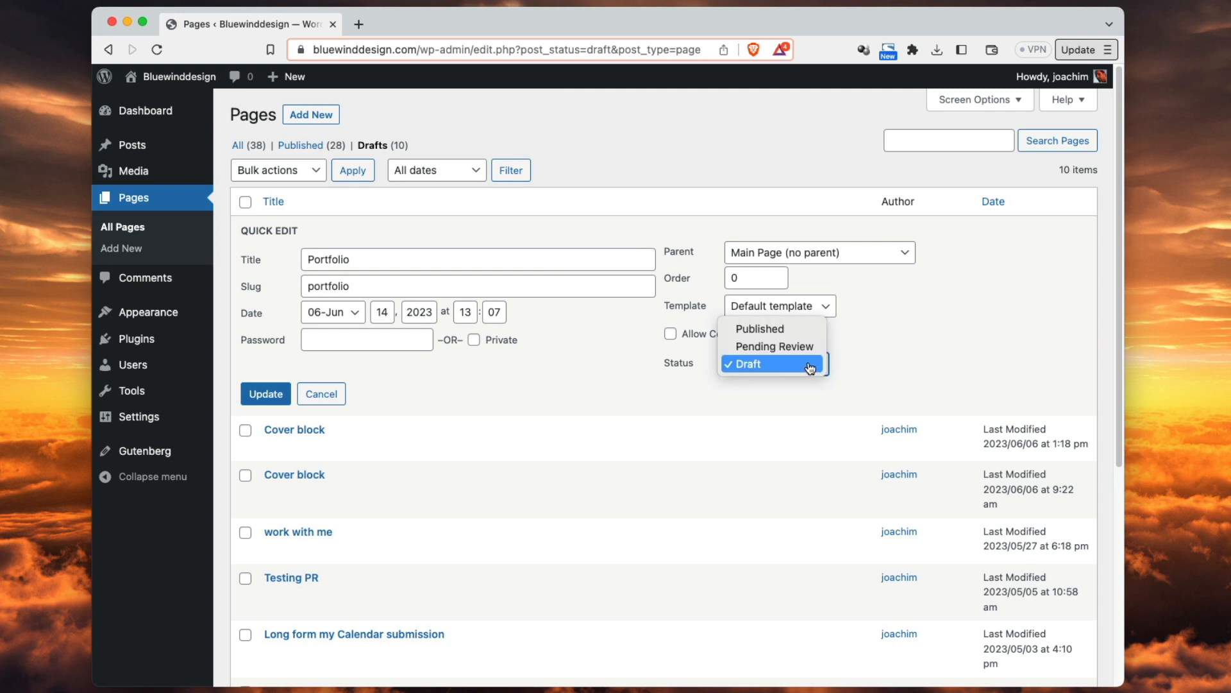
{"action": "left_click", "coordinate": [795, 334]}
{"action": "left_click", "coordinate": [266, 394]}
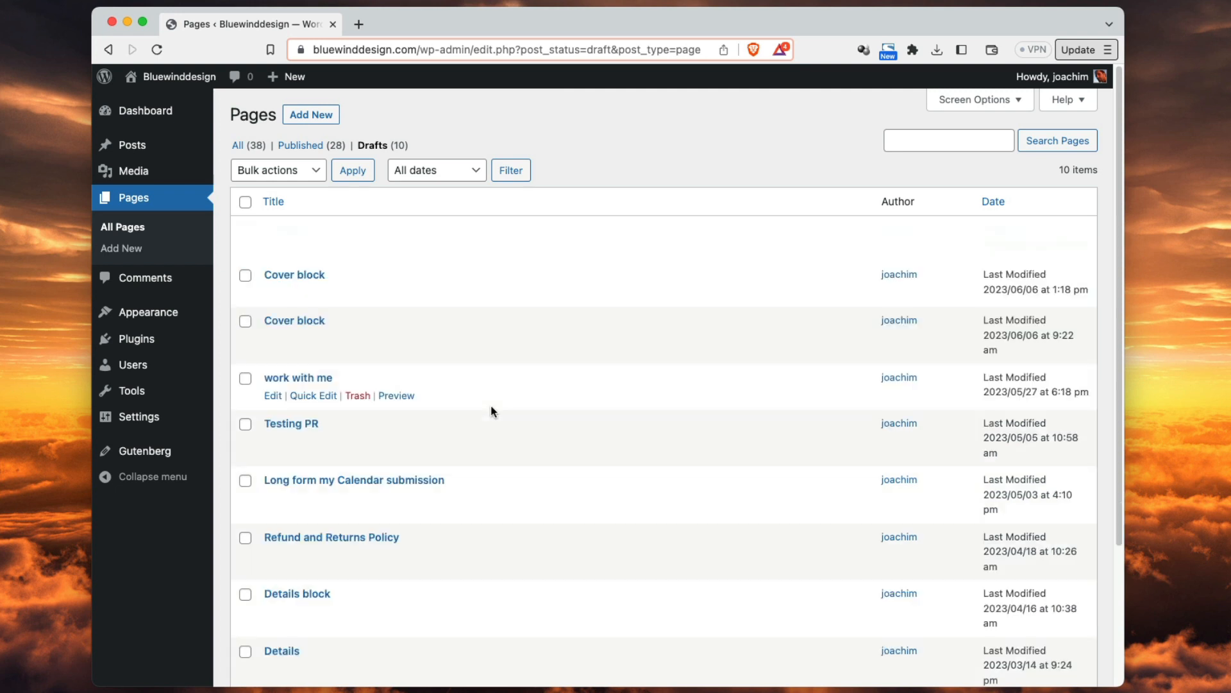